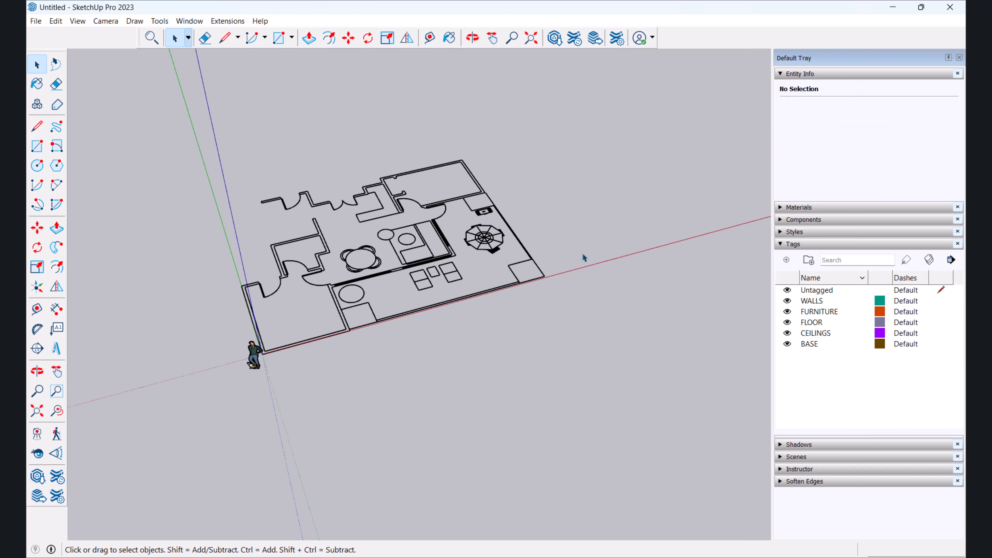
Step: Assign the imported floor plan component to the BASE tag
{"action": "left_click", "coordinate": [484, 212]}
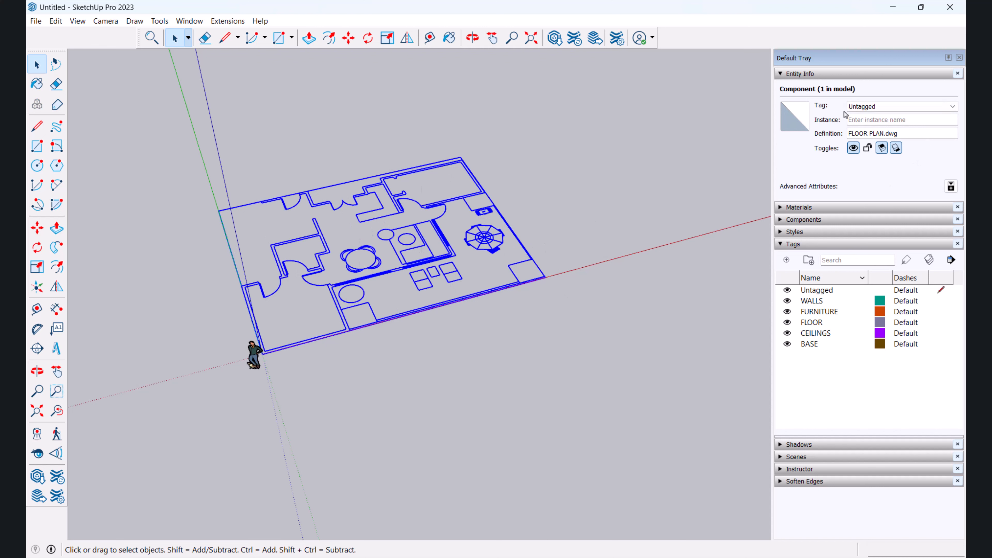
{"action": "left_click", "coordinate": [892, 113]}
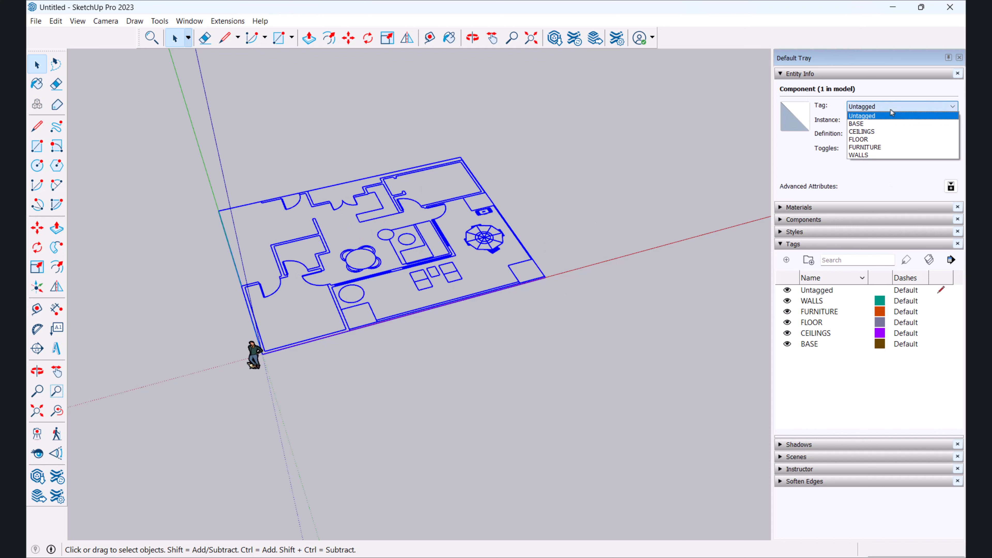
{"action": "left_click", "coordinate": [877, 125]}
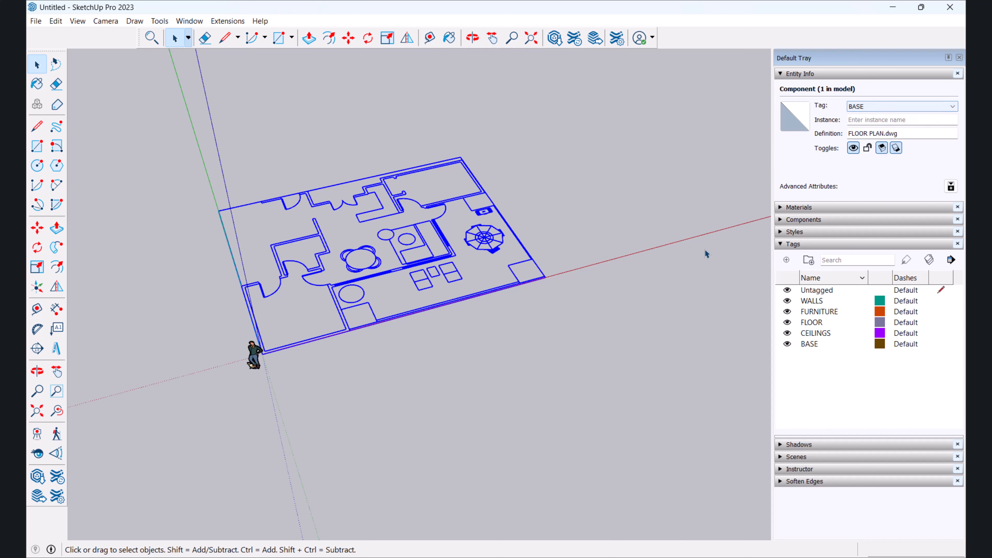
{"action": "left_click", "coordinate": [598, 215]}
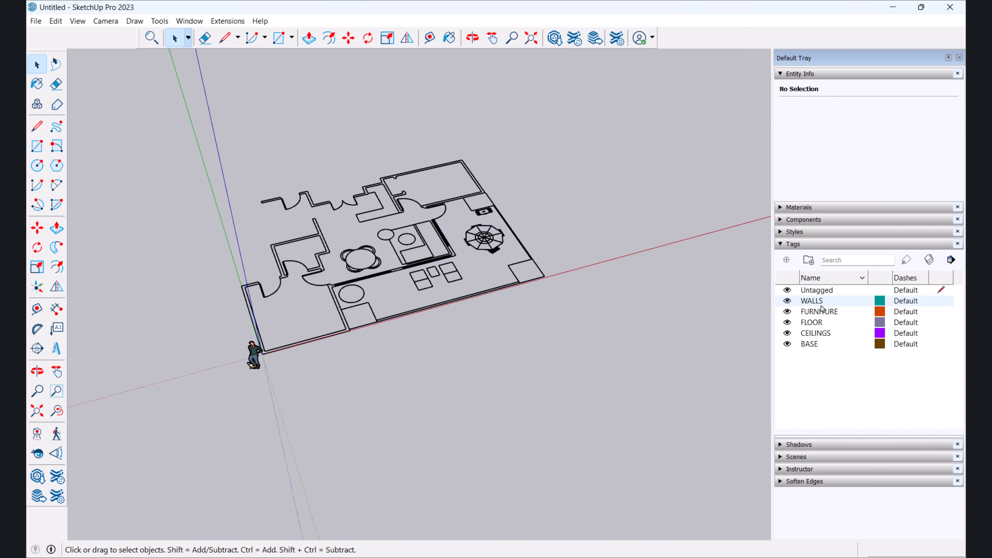
Step: Hide and show the BASE tag twice to check that it controls the floor plan
{"action": "left_click", "coordinate": [787, 344]}
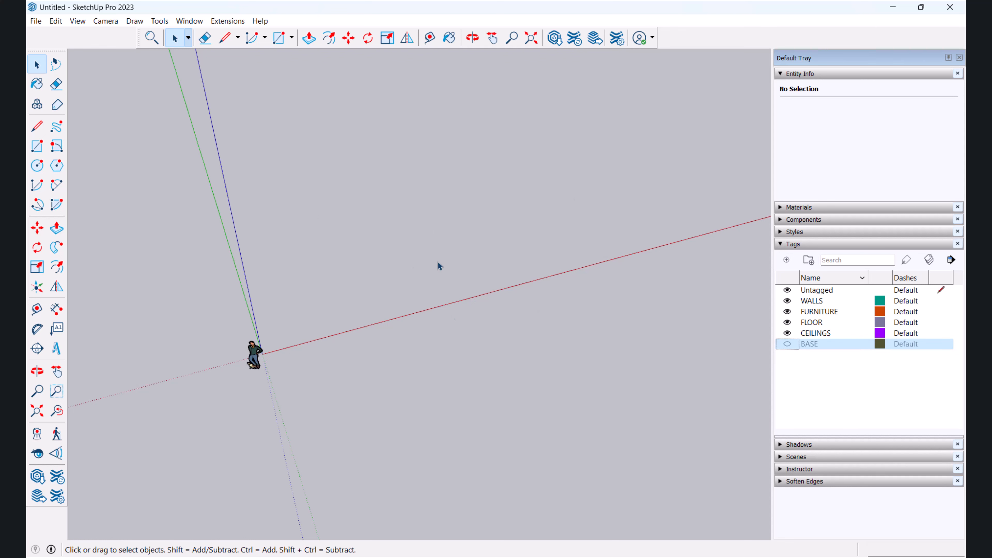
{"action": "left_click", "coordinate": [787, 344]}
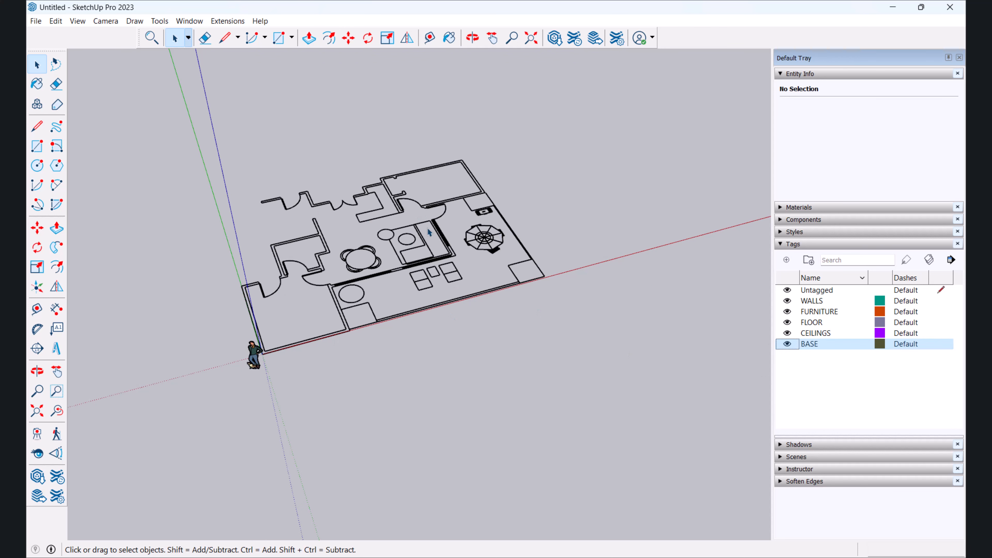
{"action": "scroll", "coordinate": [425, 227], "scroll_direction": "up", "scroll_amount": 3}
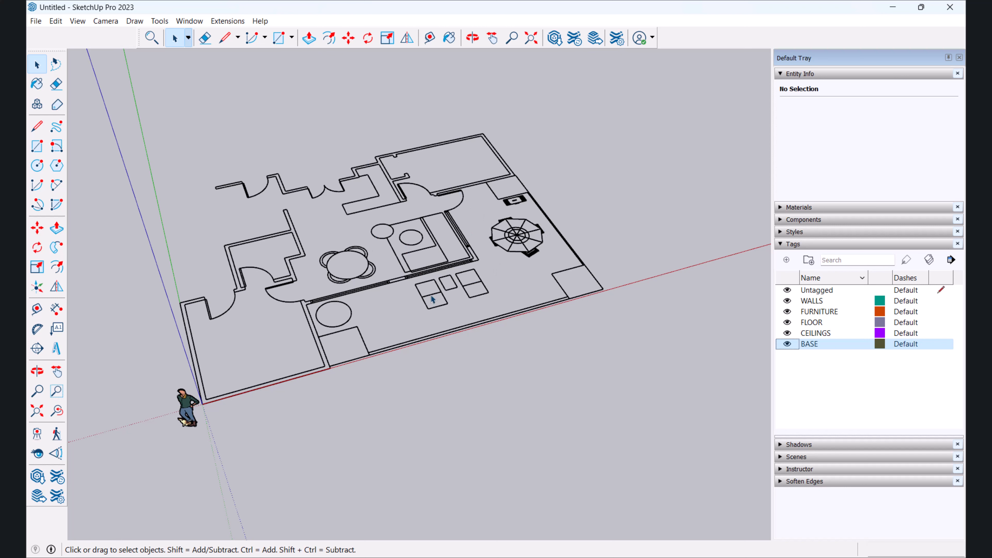
{"action": "left_click", "coordinate": [787, 345]}
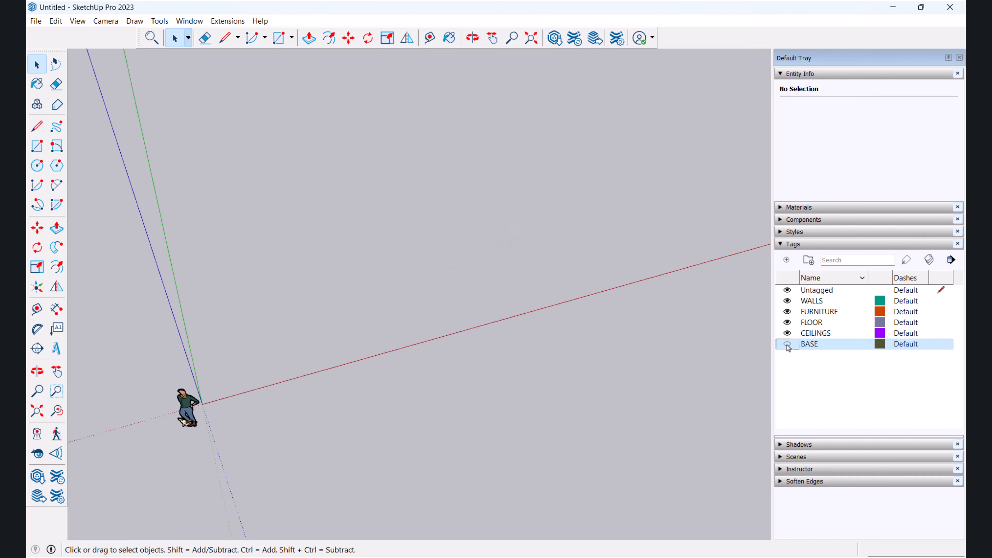
{"action": "left_click", "coordinate": [787, 345]}
Step: Examine the interior wall, door and furniture outlines in the middle of the floor plan
{"action": "middle_click_drag", "start_coordinate": [335, 250], "coordinate": [355, 214]}
{"action": "scroll", "coordinate": [387, 179], "scroll_direction": "up", "scroll_amount": 1}
{"action": "scroll", "coordinate": [412, 167], "scroll_direction": "up", "scroll_amount": 5}
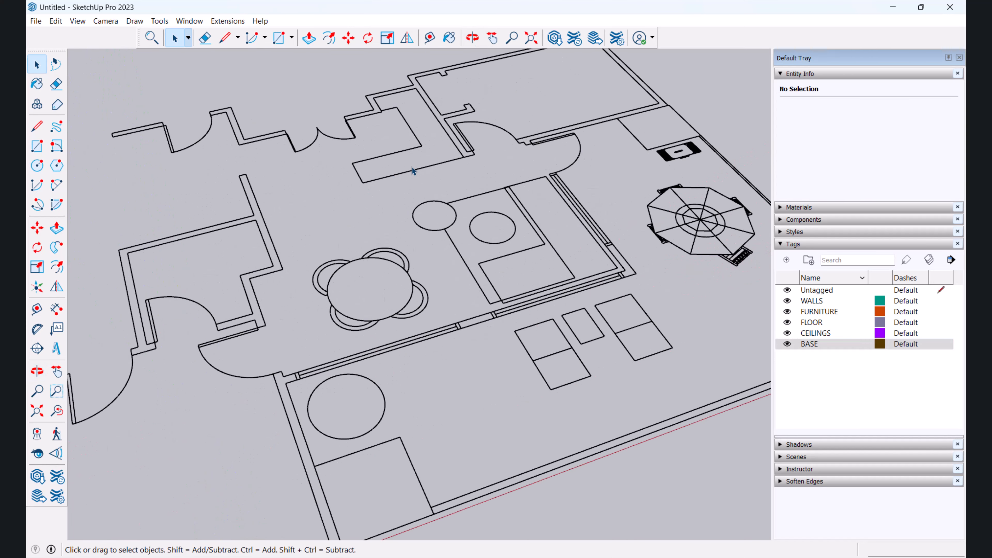
{"action": "scroll", "coordinate": [385, 223], "scroll_direction": "down", "scroll_amount": 2}
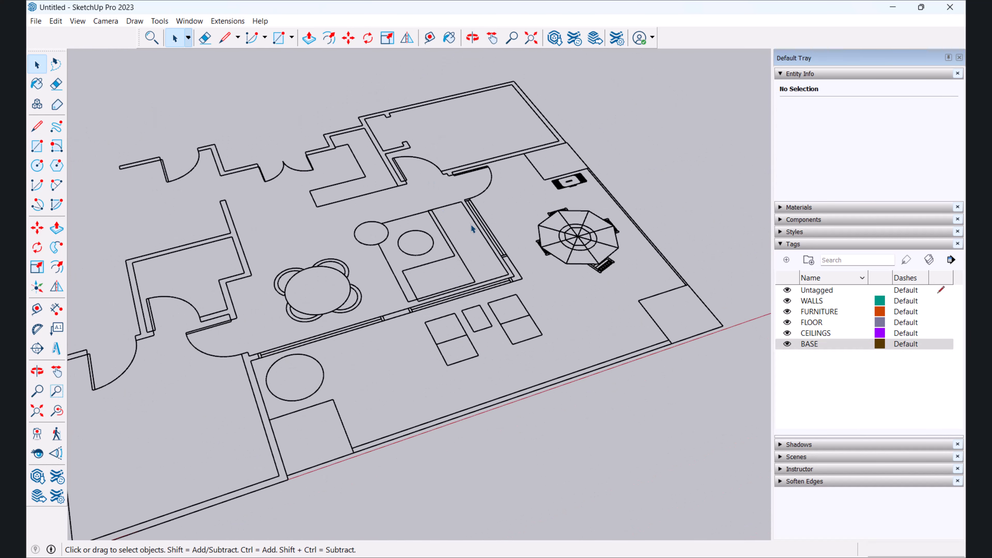
{"action": "scroll", "coordinate": [432, 223], "scroll_direction": "up", "scroll_amount": 1}
{"action": "scroll", "coordinate": [434, 225], "scroll_direction": "up", "scroll_amount": 5}
{"action": "scroll", "coordinate": [437, 227], "scroll_direction": "up", "scroll_amount": 2}
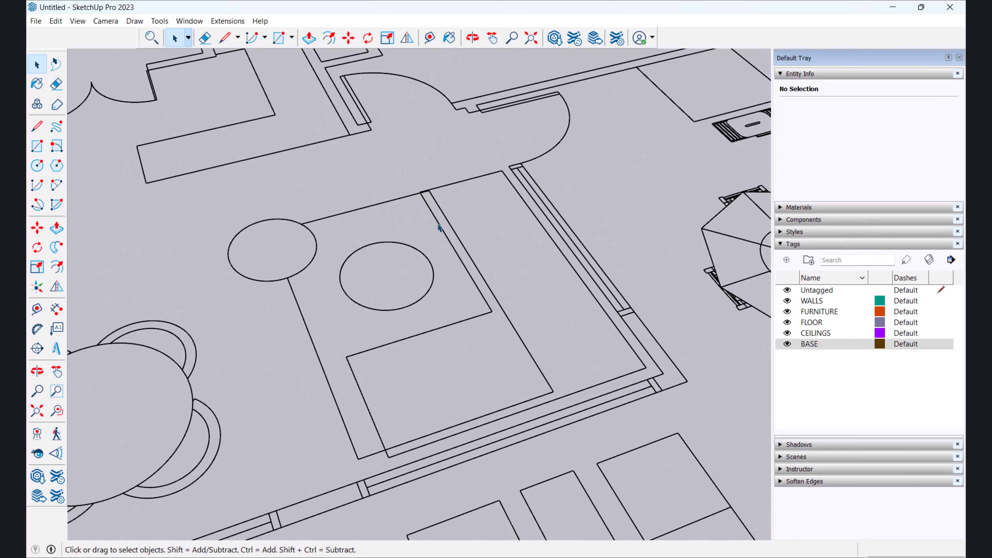
Step: Open the floor plan component for editing and inspect its wall and door outlines
{"action": "scroll", "coordinate": [440, 228], "scroll_direction": "down", "scroll_amount": 7}
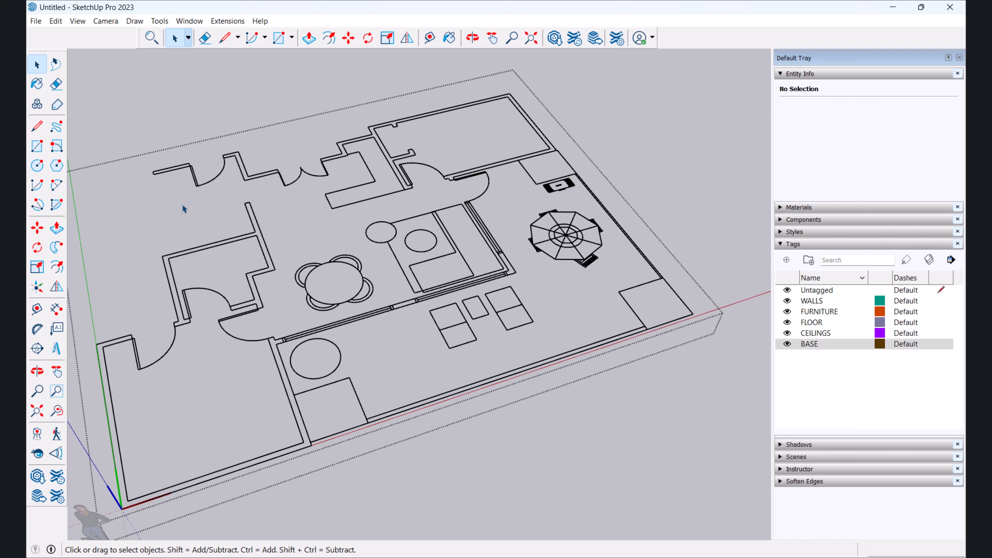
{"action": "scroll", "coordinate": [188, 200], "scroll_direction": "up", "scroll_amount": 6}
{"action": "middle_click_drag", "start_coordinate": [163, 206], "coordinate": [255, 239]}
{"action": "scroll", "coordinate": [272, 277], "scroll_direction": "down", "scroll_amount": 8}
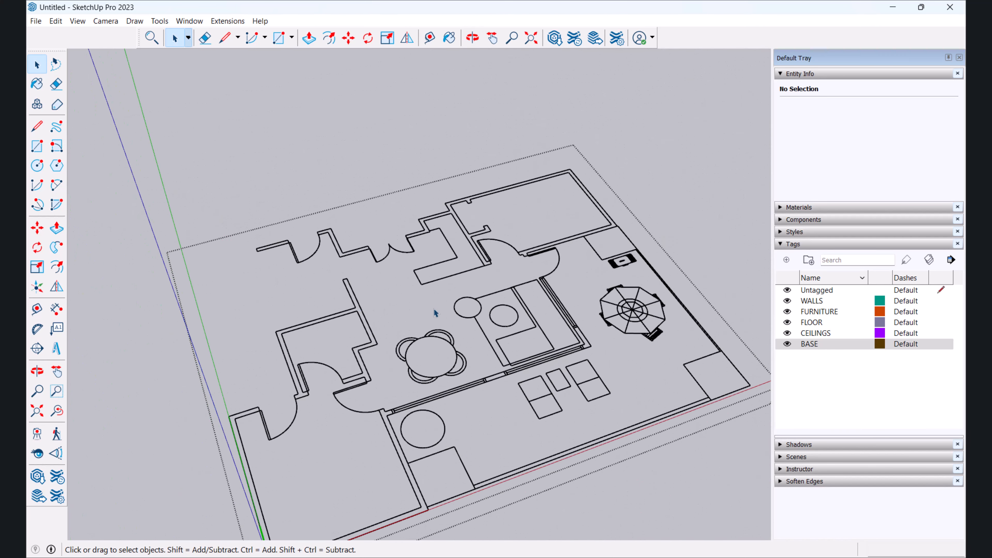
{"action": "scroll", "coordinate": [371, 356], "scroll_direction": "up", "scroll_amount": 2}
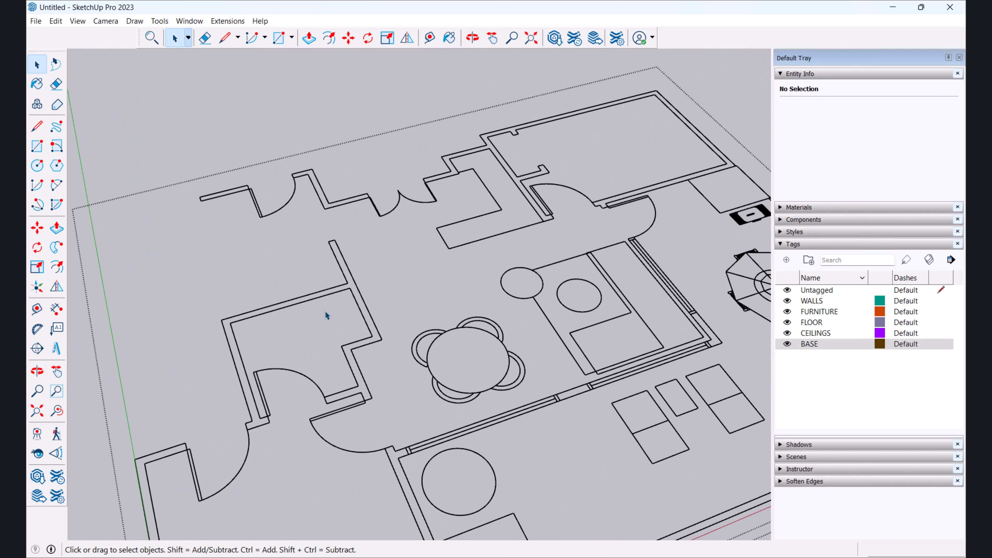
Step: Search the tools and commands for PUSH and activate the Push/Pull tool
{"action": "left_click", "coordinate": [37, 151]}
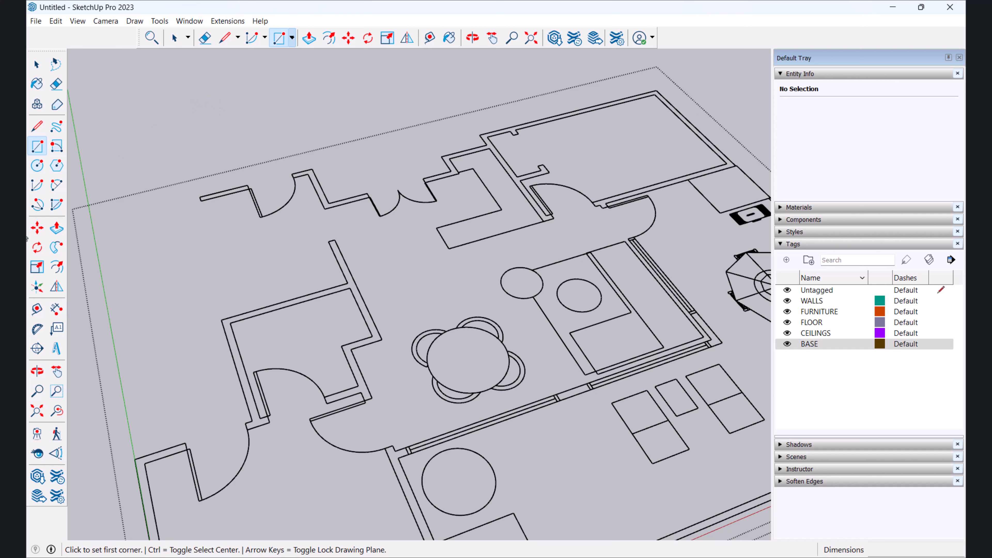
{"action": "left_click", "coordinate": [37, 65]}
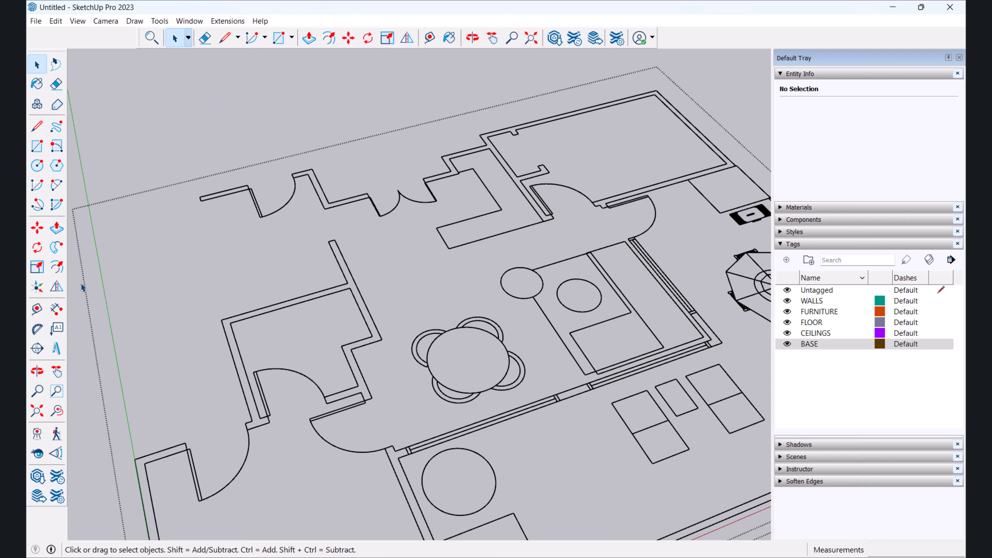
{"action": "left_click", "coordinate": [152, 38]}
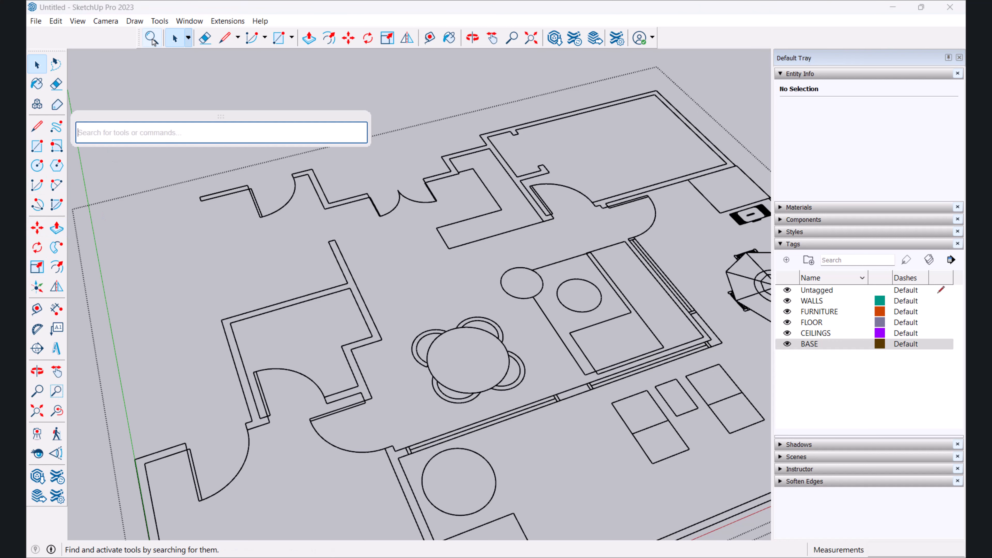
{"action": "type", "text": "PUSH"}
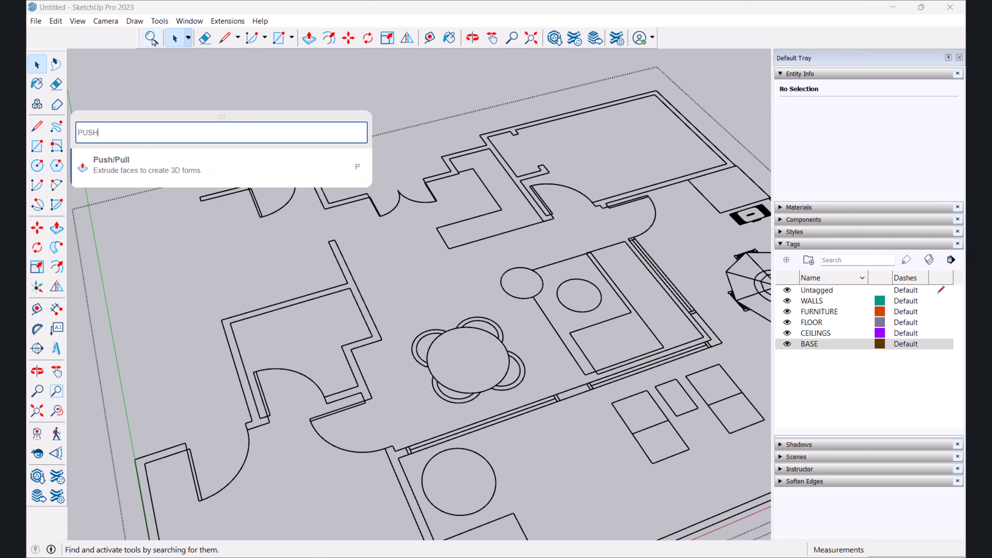
{"action": "left_click", "coordinate": [115, 169]}
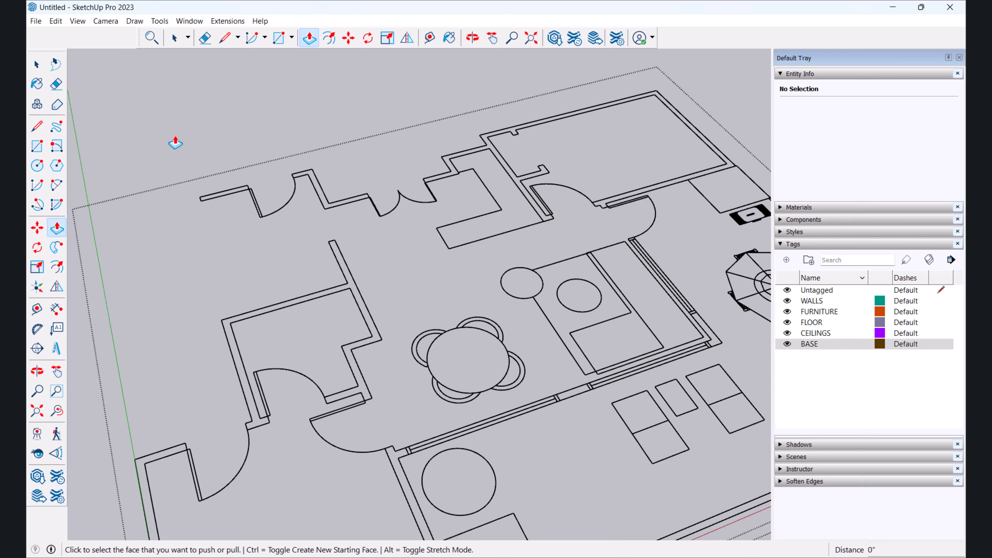
{"action": "left_click", "coordinate": [37, 66]}
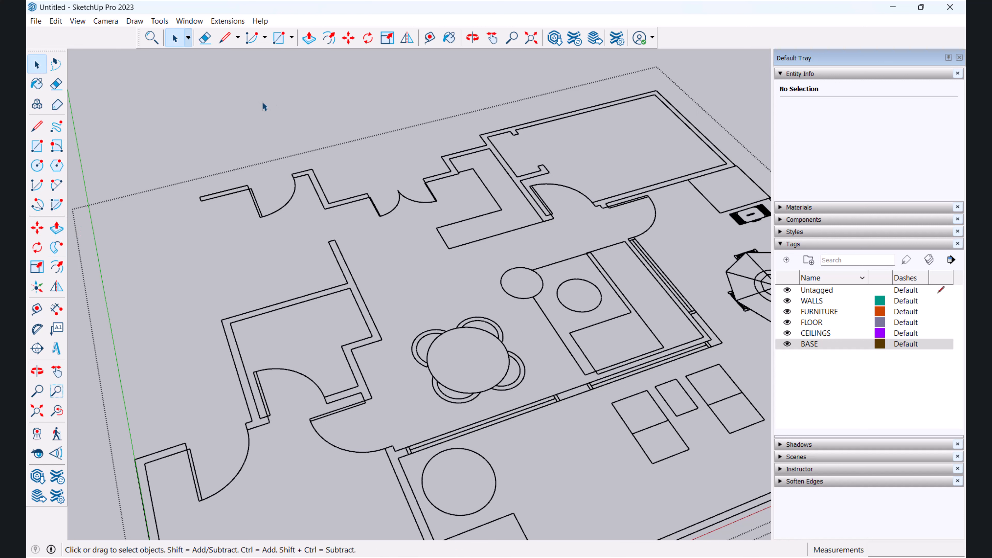
Step: Draw a rectangle over the short wall segment at the open end of the back wall, up to the first door leaf
{"action": "left_click", "coordinate": [37, 146]}
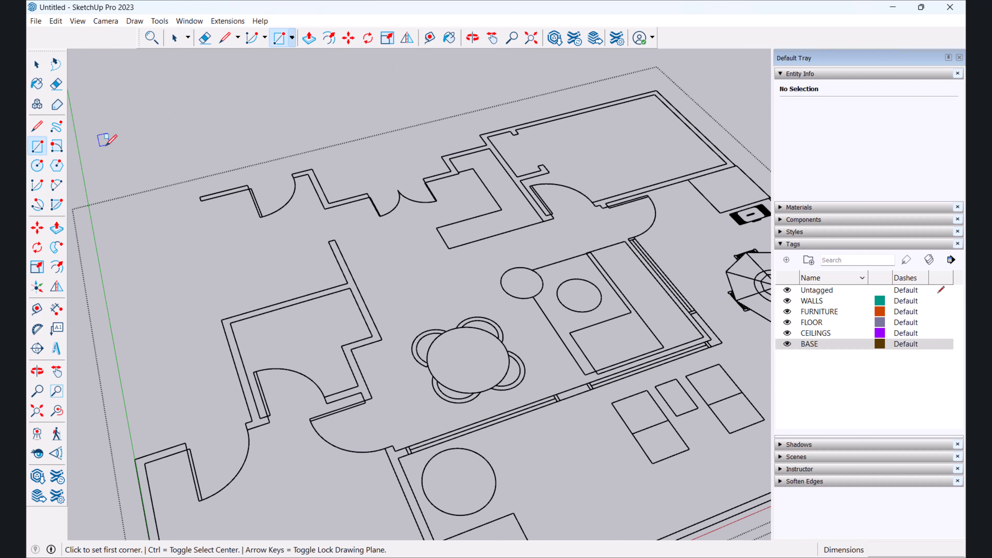
{"action": "scroll", "coordinate": [200, 194], "scroll_direction": "up", "scroll_amount": 4}
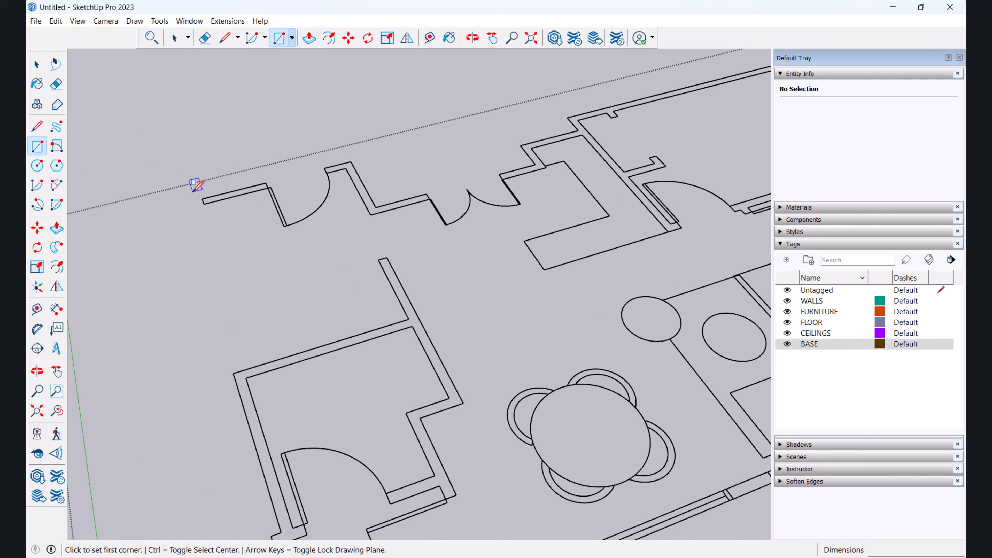
{"action": "scroll", "coordinate": [211, 198], "scroll_direction": "up", "scroll_amount": 2}
{"action": "scroll", "coordinate": [203, 199], "scroll_direction": "up", "scroll_amount": 1}
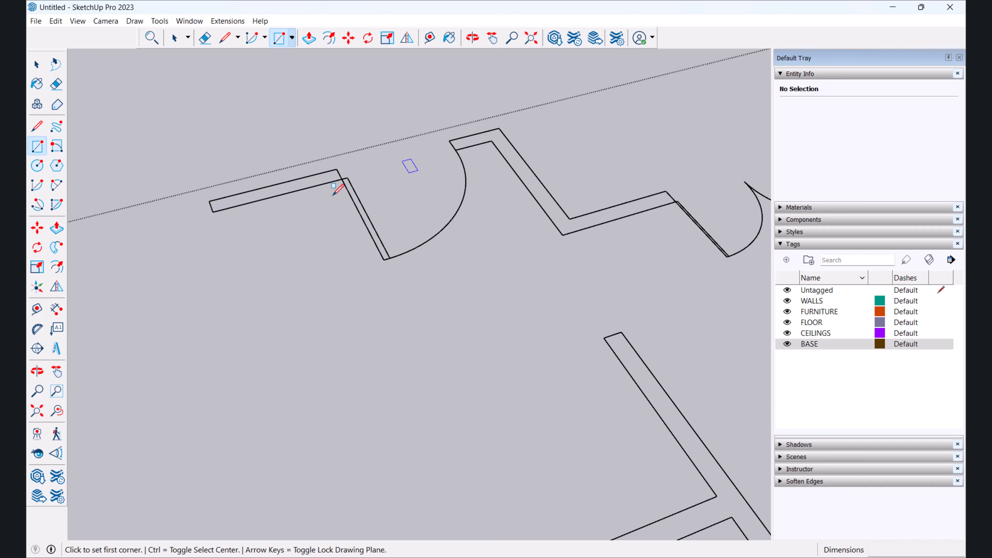
{"action": "scroll", "coordinate": [317, 230], "scroll_direction": "up", "scroll_amount": 2}
{"action": "middle_click_drag", "start_coordinate": [308, 248], "coordinate": [283, 264]}
{"action": "middle_click_drag", "start_coordinate": [283, 264], "coordinate": [380, 123], "text": "shift"}
{"action": "scroll", "coordinate": [256, 159], "scroll_direction": "down", "scroll_amount": 2}
{"action": "middle_click_drag", "start_coordinate": [350, 172], "coordinate": [310, 295], "text": "shift"}
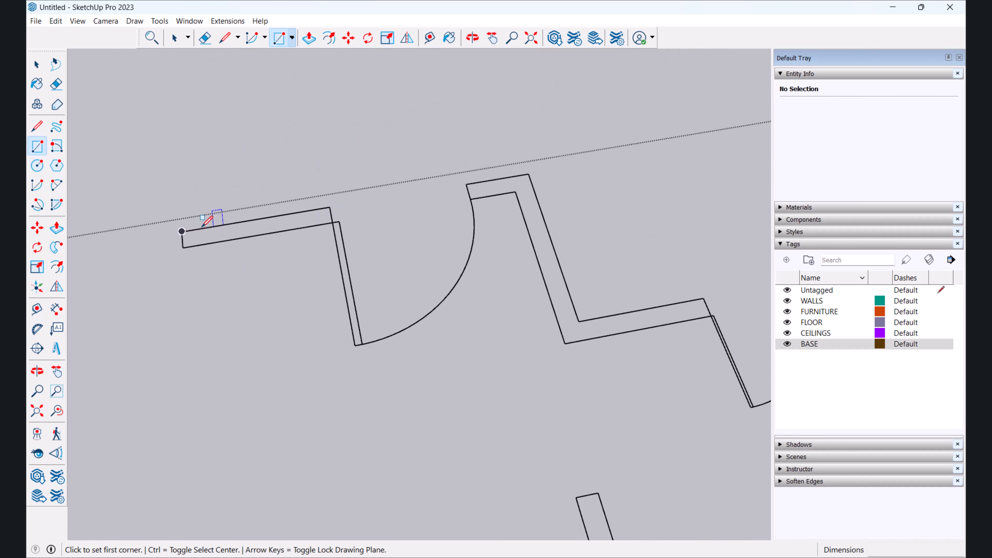
{"action": "scroll", "coordinate": [212, 218], "scroll_direction": "up", "scroll_amount": 1}
{"action": "left_click", "coordinate": [175, 233]}
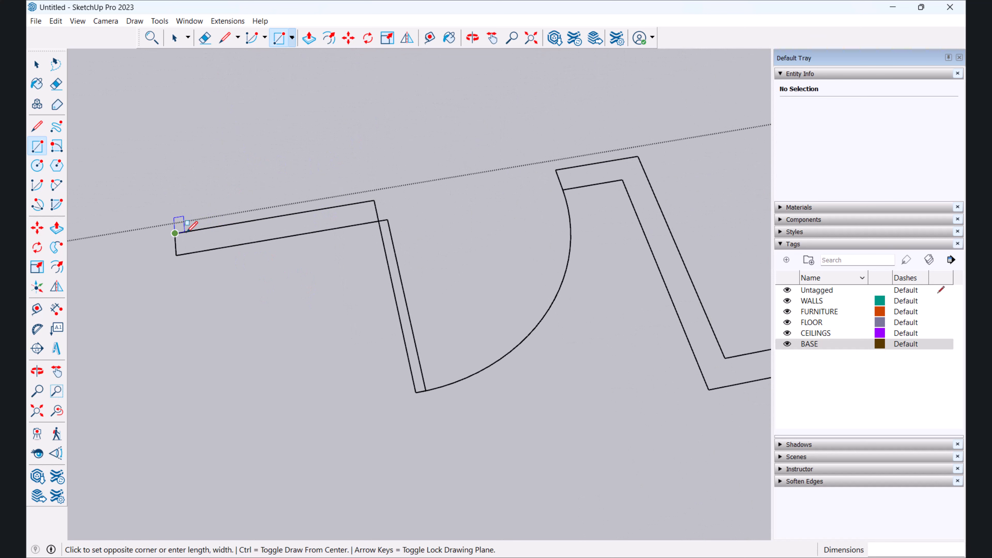
{"action": "left_click", "coordinate": [378, 221]}
{"action": "scroll", "coordinate": [305, 270], "scroll_direction": "down", "scroll_amount": 1}
{"action": "middle_click_drag", "start_coordinate": [300, 289], "coordinate": [270, 273]}
{"action": "scroll", "coordinate": [254, 282], "scroll_direction": "up", "scroll_amount": 3}
{"action": "key", "text": "space"}
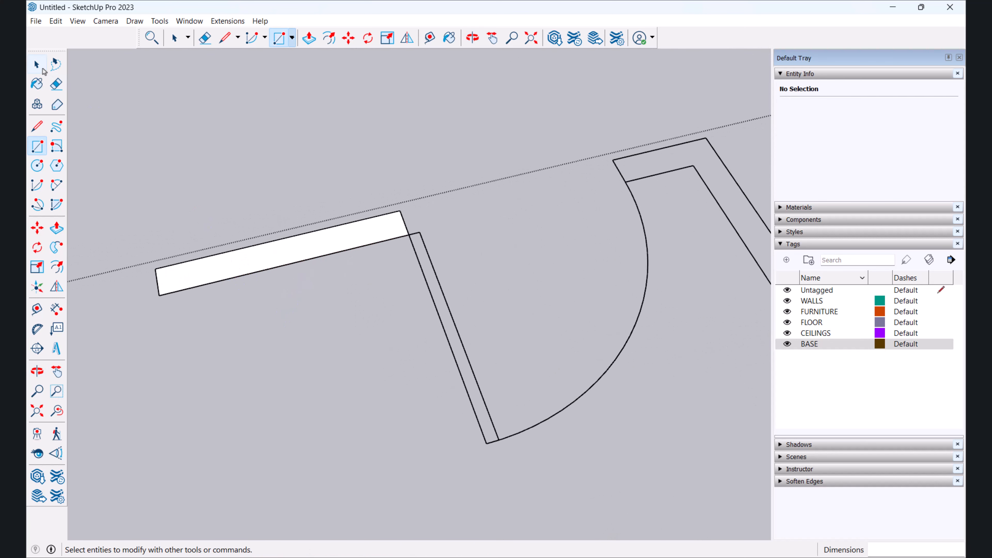
Step: Extrude the rectangular face of the short wall segment upward into a tall wall block with Push/Pull
{"action": "left_click", "coordinate": [251, 271]}
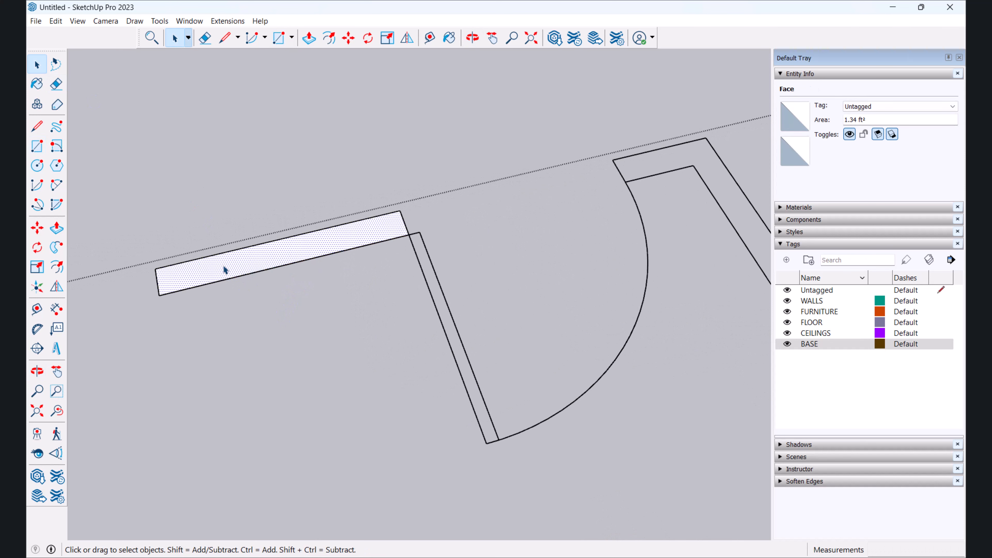
{"action": "scroll", "coordinate": [277, 268], "scroll_direction": "down", "scroll_amount": 1}
{"action": "middle_click_drag", "start_coordinate": [277, 268], "coordinate": [303, 299]}
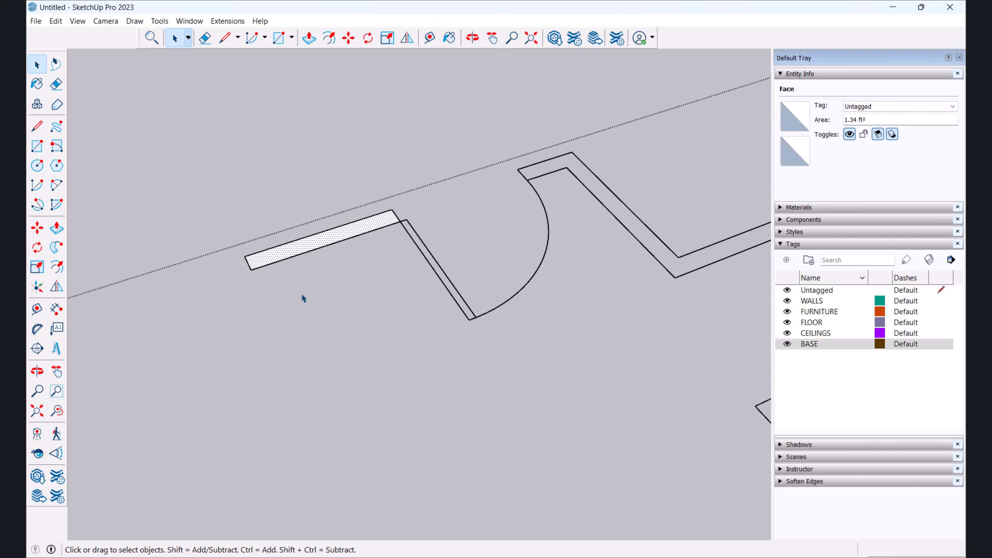
{"action": "left_click", "coordinate": [57, 229]}
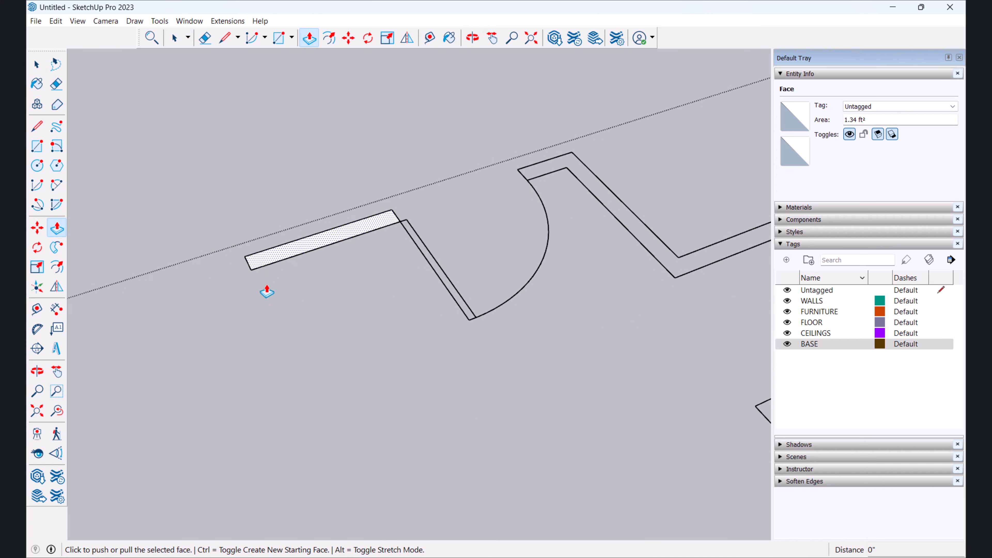
{"action": "left_click", "coordinate": [266, 258]}
{"action": "scroll", "coordinate": [272, 159], "scroll_direction": "down", "scroll_amount": 3}
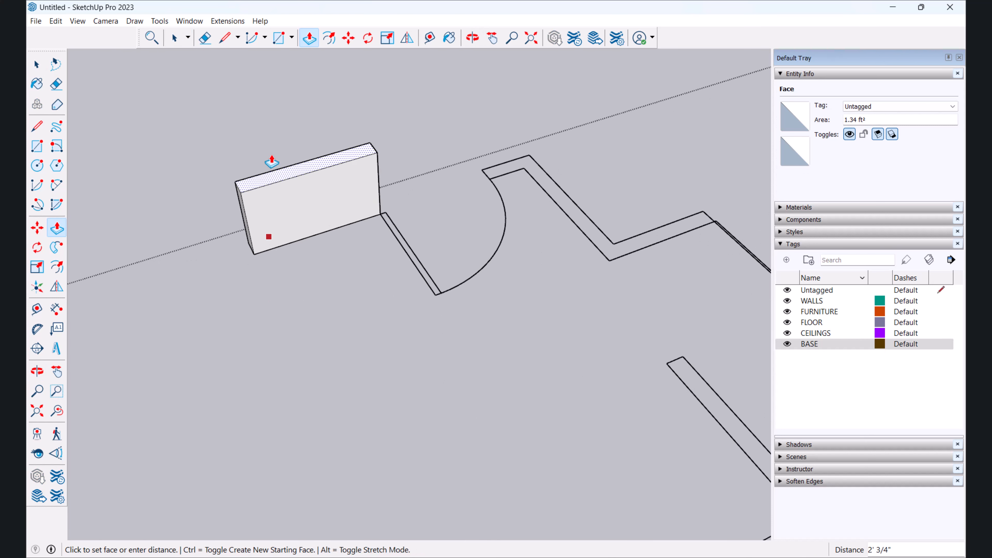
{"action": "scroll", "coordinate": [280, 128], "scroll_direction": "down", "scroll_amount": 1}
{"action": "middle_click_drag", "start_coordinate": [280, 128], "coordinate": [284, 199], "text": "shift"}
{"action": "scroll", "coordinate": [284, 199], "scroll_direction": "down", "scroll_amount": 1}
{"action": "left_click", "coordinate": [295, 131]}
{"action": "key", "text": "space"}
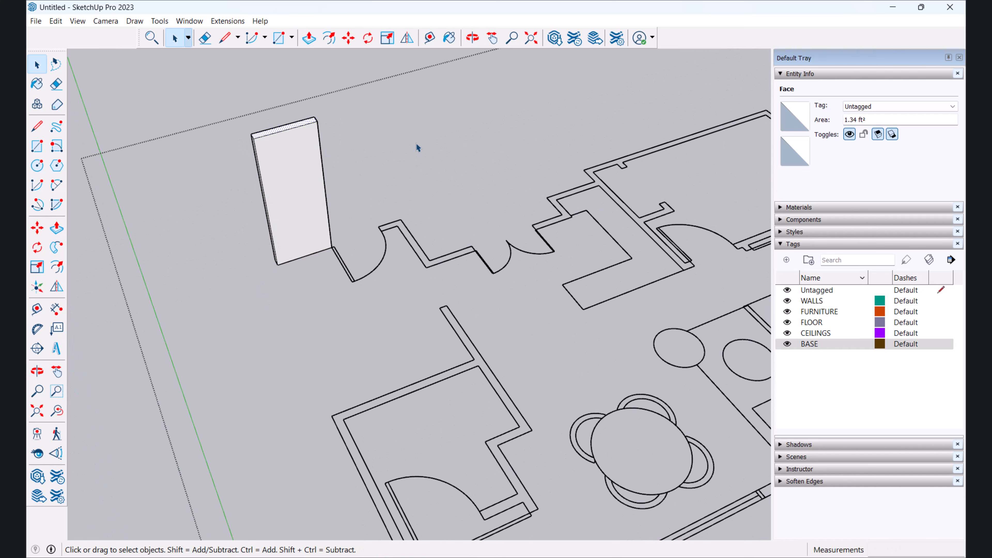
Step: Undo the extrusion of the short wall segment
{"action": "scroll", "coordinate": [397, 188], "scroll_direction": "down", "scroll_amount": 1}
{"action": "middle_click_drag", "start_coordinate": [396, 187], "coordinate": [508, 254]}
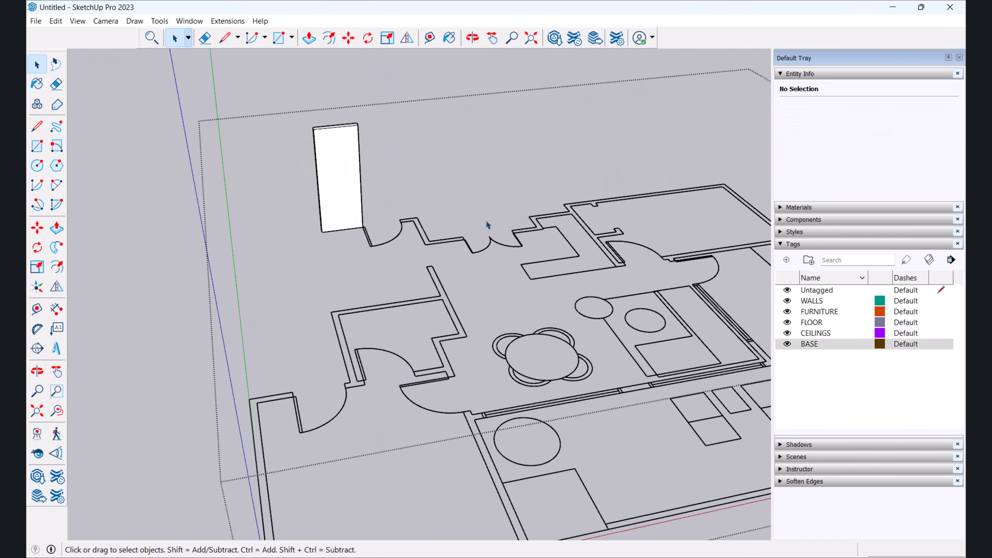
{"action": "scroll", "coordinate": [403, 320], "scroll_direction": "down", "scroll_amount": 1}
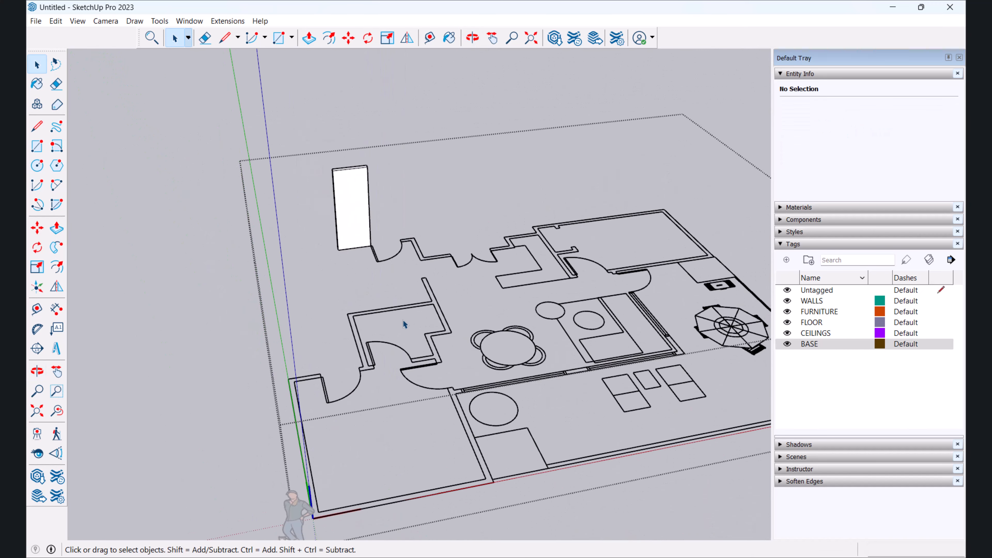
{"action": "key", "text": "ctrl+z"}
Step: Examine the back wall outlines between the single door and the double door
{"action": "scroll", "coordinate": [360, 263], "scroll_direction": "up", "scroll_amount": 3}
{"action": "scroll", "coordinate": [361, 227], "scroll_direction": "up", "scroll_amount": 5}
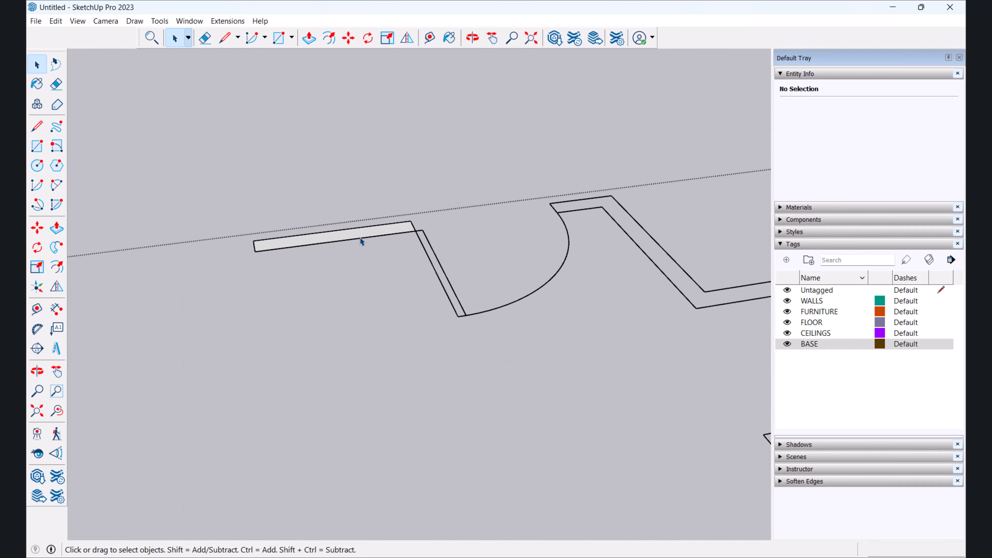
{"action": "middle_click_drag", "start_coordinate": [361, 239], "coordinate": [365, 307]}
{"action": "scroll", "coordinate": [408, 262], "scroll_direction": "down", "scroll_amount": 4}
{"action": "middle_click_drag", "start_coordinate": [473, 250], "coordinate": [379, 360], "text": "shift"}
{"action": "scroll", "coordinate": [318, 291], "scroll_direction": "down", "scroll_amount": 2}
{"action": "scroll", "coordinate": [362, 297], "scroll_direction": "up", "scroll_amount": 1}
{"action": "middle_click_drag", "start_coordinate": [361, 298], "coordinate": [291, 234], "text": "shift"}
{"action": "scroll", "coordinate": [291, 235], "scroll_direction": "up", "scroll_amount": 2}
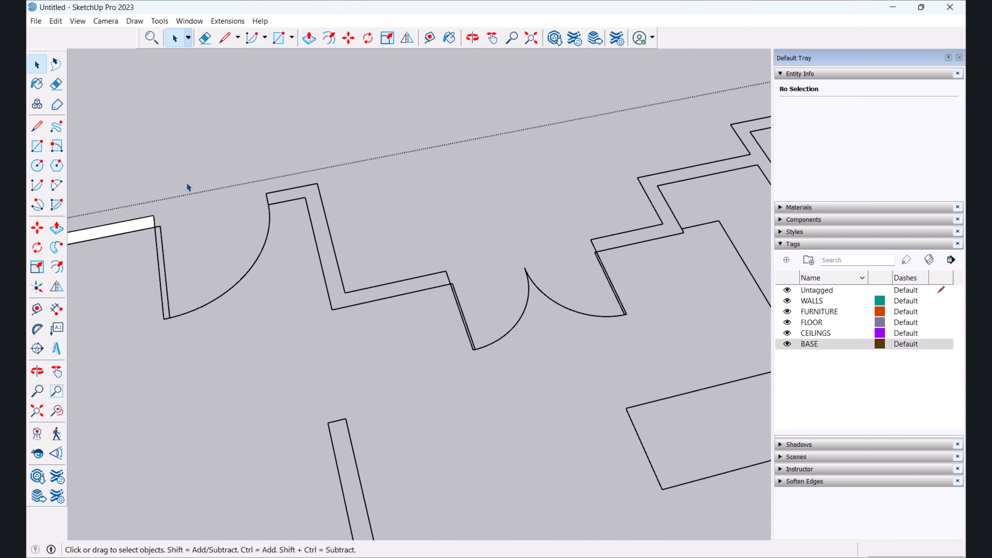
Step: Try a rectangle over the short end segment of the stepped wall beside the single door, and undo it
{"action": "left_click", "coordinate": [38, 146]}
{"action": "scroll", "coordinate": [275, 187], "scroll_direction": "up", "scroll_amount": 4}
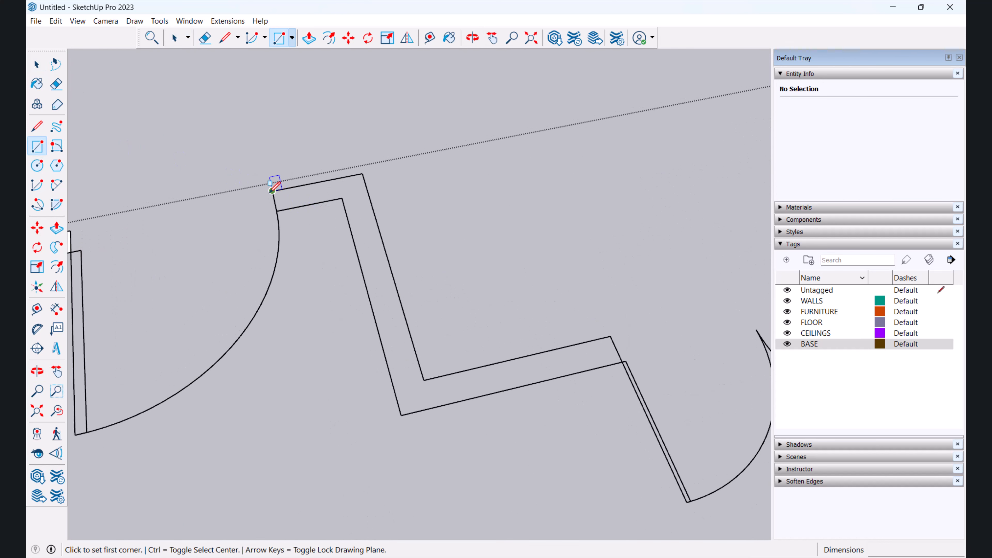
{"action": "left_click", "coordinate": [273, 191]}
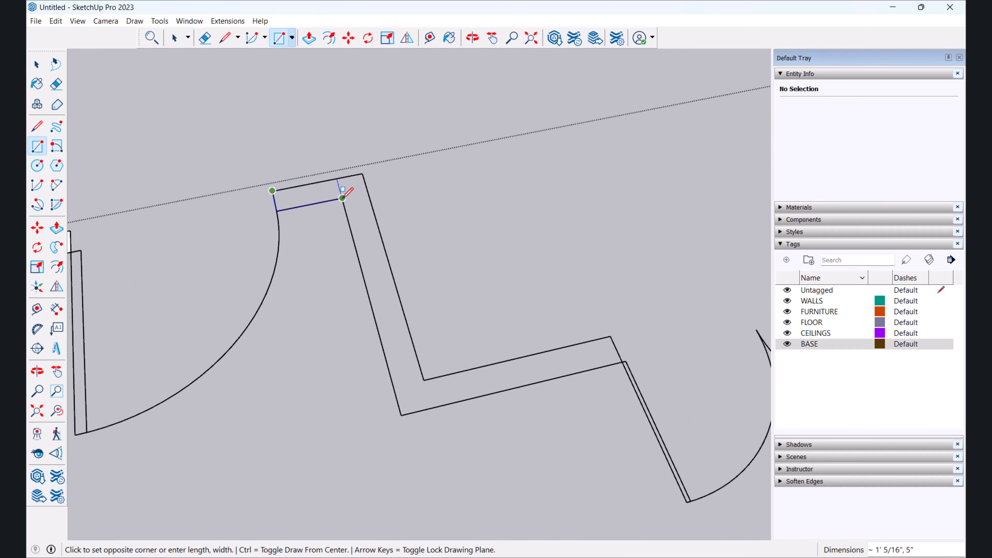
{"action": "left_click", "coordinate": [363, 189]}
{"action": "scroll", "coordinate": [360, 194], "scroll_direction": "up", "scroll_amount": 1}
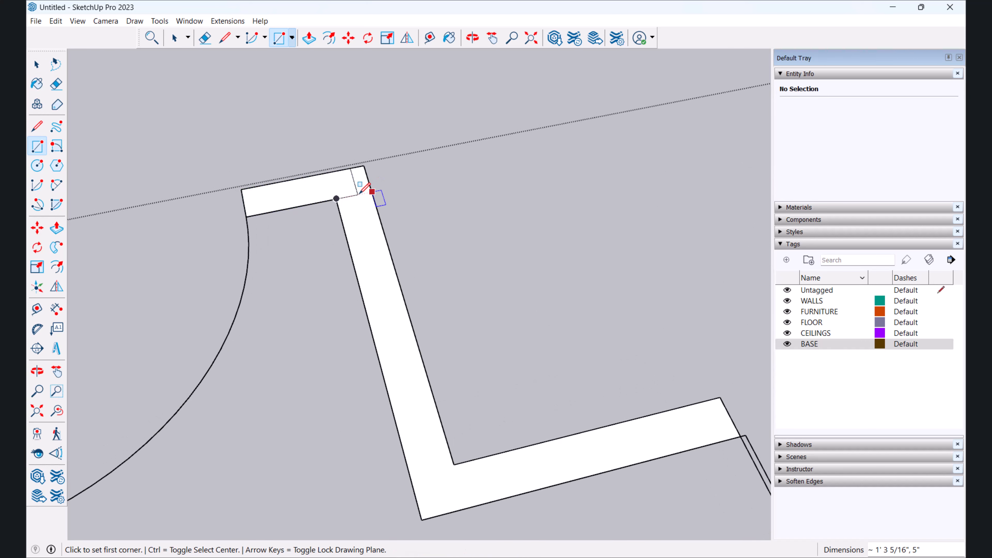
{"action": "scroll", "coordinate": [371, 198], "scroll_direction": "down", "scroll_amount": 2}
{"action": "scroll", "coordinate": [386, 207], "scroll_direction": "up", "scroll_amount": 2}
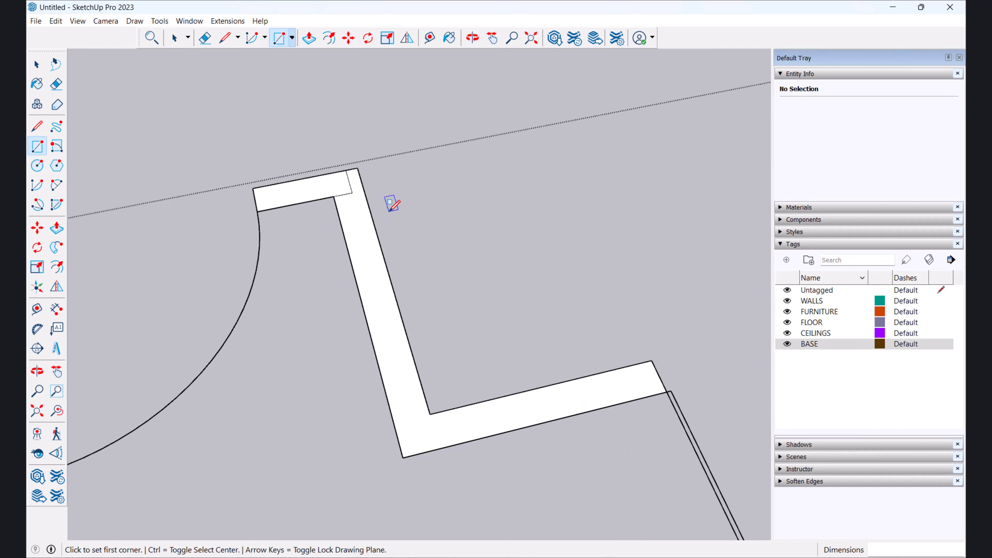
{"action": "key", "text": "ctrl+z"}
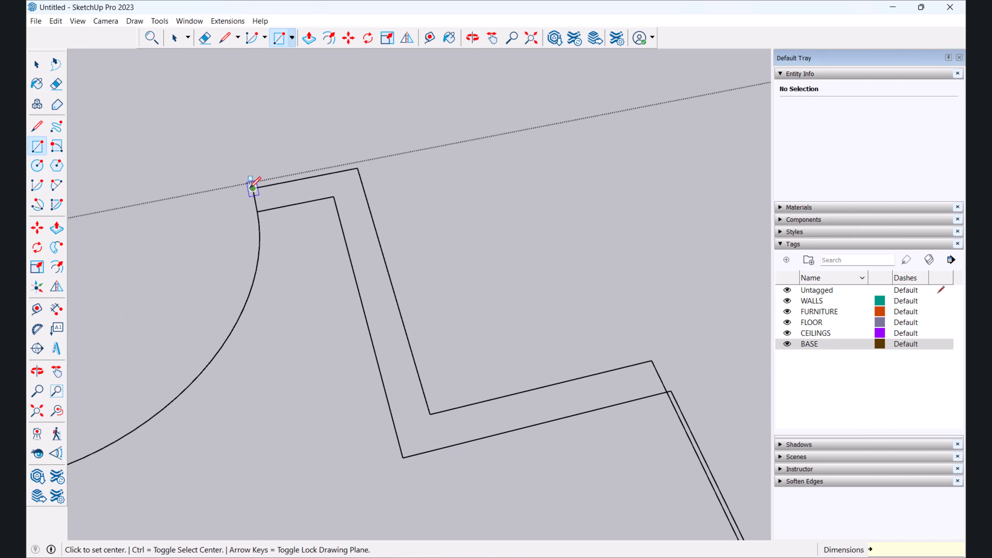
Step: Draw a rectangle from the outer end corner of the stepped wall beside the single door so the wall outline fills with faces
{"action": "left_click", "coordinate": [253, 189]}
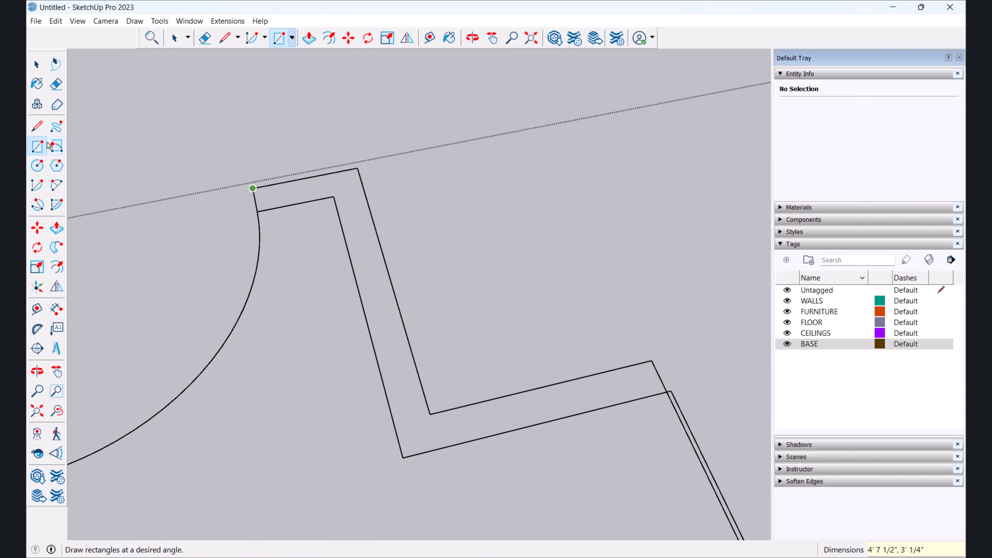
{"action": "left_click", "coordinate": [253, 188]}
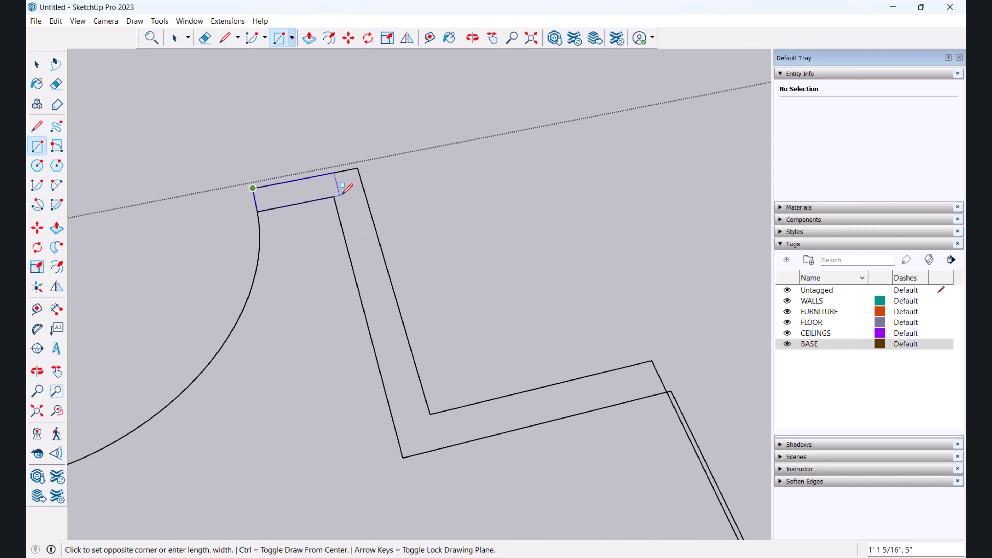
{"action": "scroll", "coordinate": [348, 193], "scroll_direction": "up", "scroll_amount": 2}
{"action": "left_click", "coordinate": [354, 189]}
{"action": "scroll", "coordinate": [355, 190], "scroll_direction": "down", "scroll_amount": 3}
{"action": "key", "text": "space"}
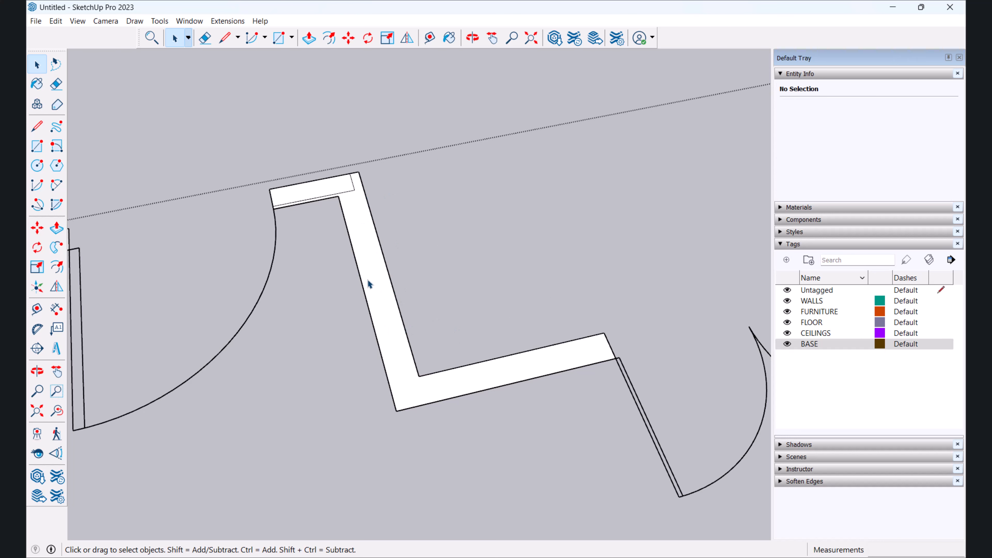
Step: Erase the leftover rectangle edges inside the stepped wall so that it forms a single face
{"action": "scroll", "coordinate": [341, 201], "scroll_direction": "up", "scroll_amount": 5}
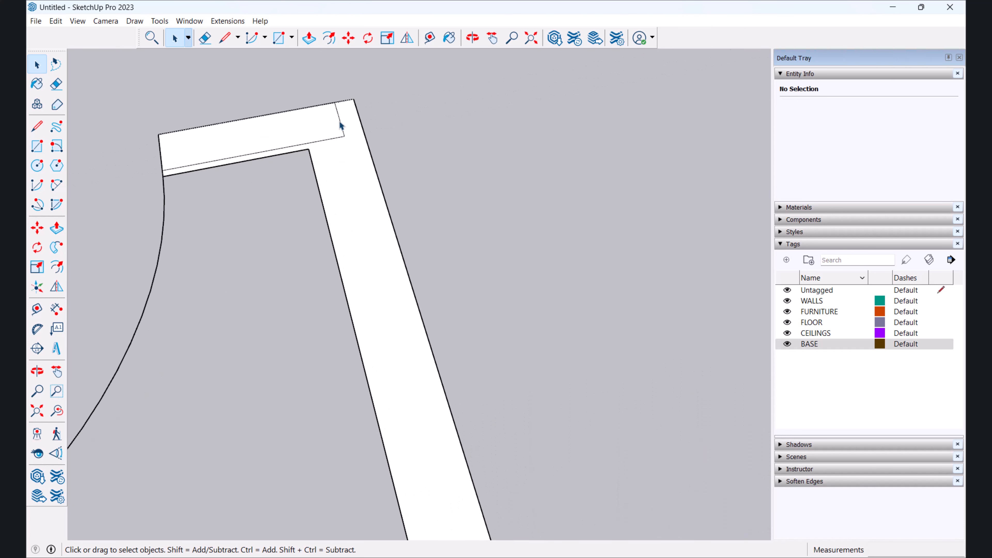
{"action": "scroll", "coordinate": [299, 140], "scroll_direction": "down", "scroll_amount": 3}
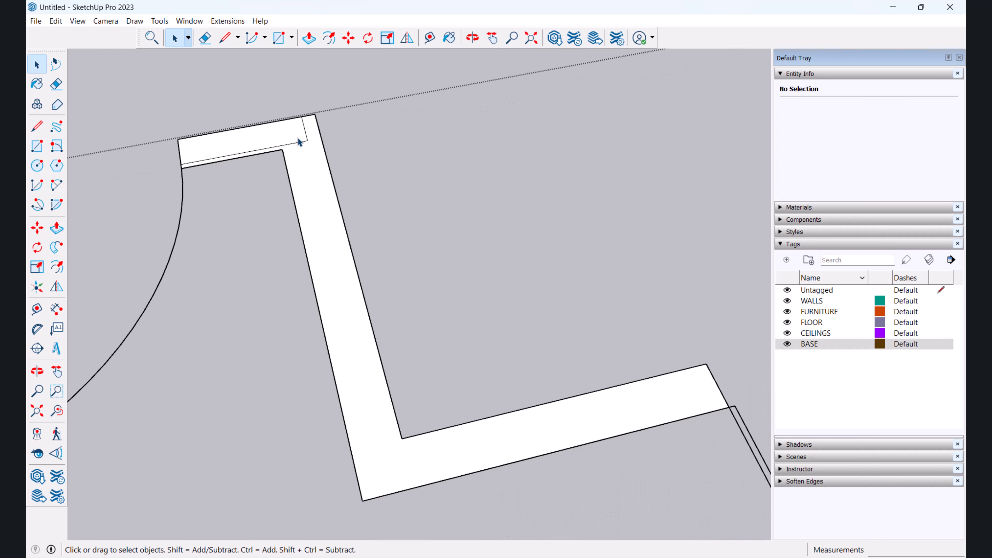
{"action": "scroll", "coordinate": [193, 166], "scroll_direction": "up", "scroll_amount": 3}
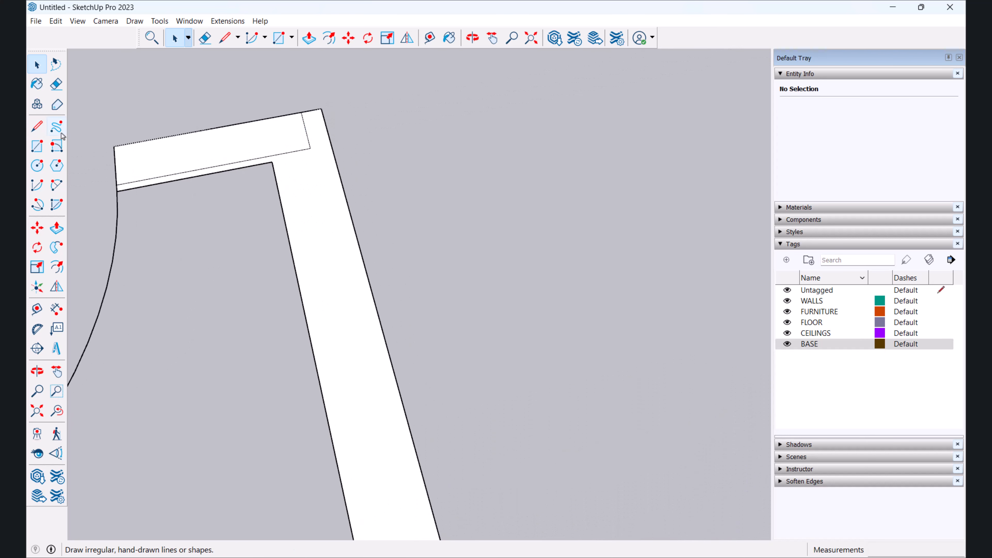
{"action": "left_click", "coordinate": [56, 84]}
{"action": "mouse_move", "coordinate": [317, 137]}
{"action": "left_mouse_down"}
{"action": "mouse_move", "coordinate": [305, 133]}
{"action": "mouse_move", "coordinate": [300, 152]}
{"action": "left_mouse_up"}
{"action": "scroll", "coordinate": [293, 157], "scroll_direction": "down", "scroll_amount": 2}
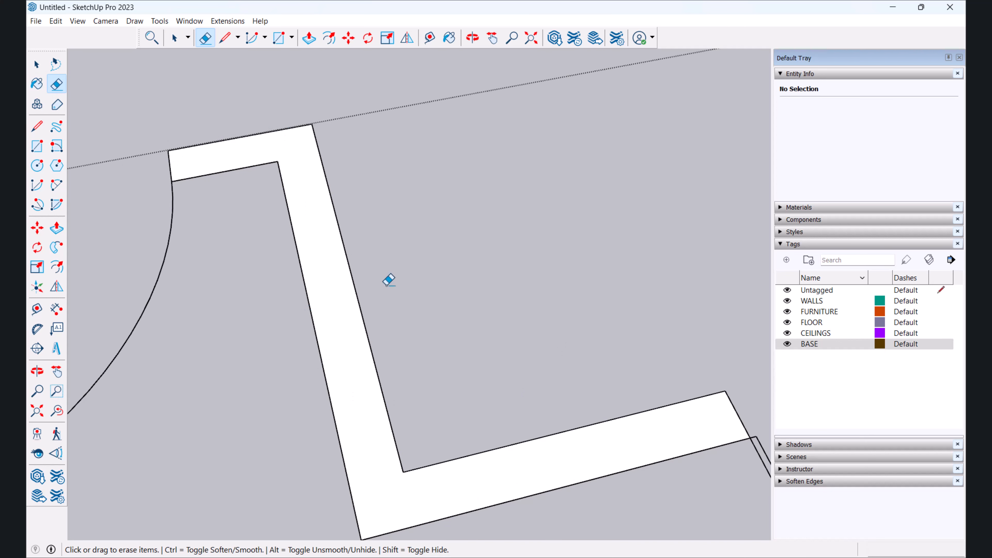
Step: Try extruding the whole stepped wall face upward by about 7' 7" with Push/Pull, without keeping the result
{"action": "scroll", "coordinate": [385, 293], "scroll_direction": "down", "scroll_amount": 2}
{"action": "key", "text": "space"}
{"action": "scroll", "coordinate": [373, 309], "scroll_direction": "down", "scroll_amount": 2}
{"action": "left_click", "coordinate": [363, 310]}
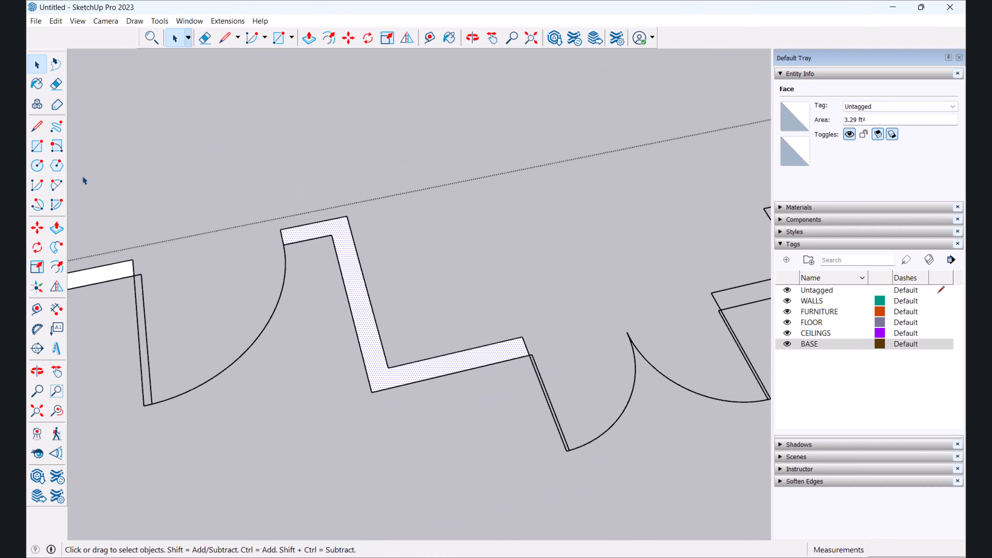
{"action": "left_click", "coordinate": [57, 228]}
{"action": "left_click", "coordinate": [381, 361]}
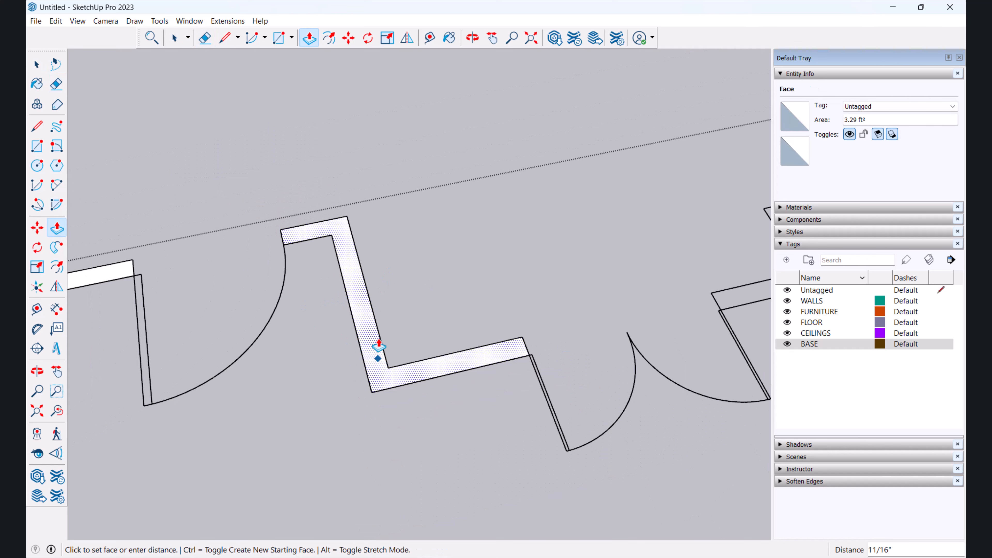
{"action": "middle_click_drag", "start_coordinate": [376, 177], "coordinate": [385, 154]}
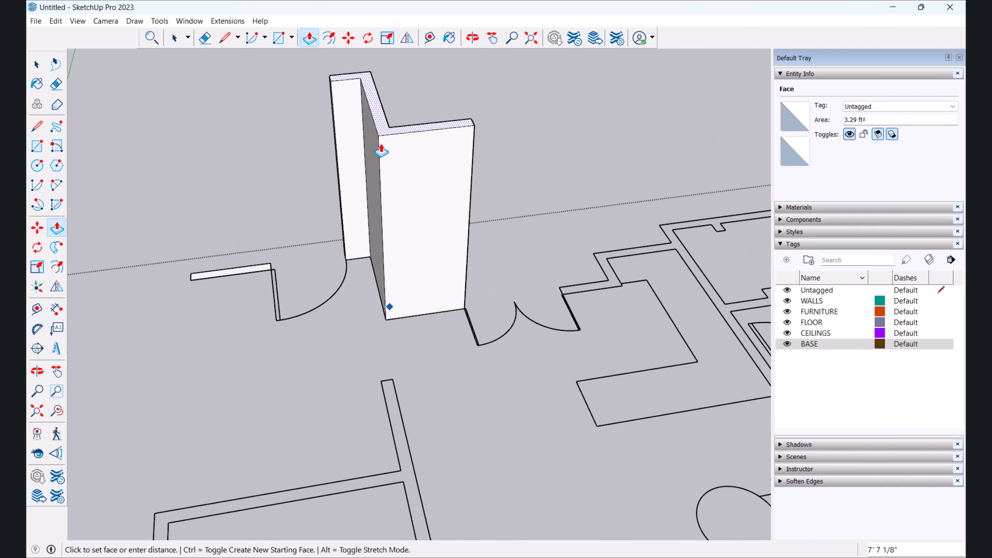
{"action": "key", "text": "space"}
Step: Draw a line across the middle leg of the stepped wall to split its face in two
{"action": "scroll", "coordinate": [390, 250], "scroll_direction": "up", "scroll_amount": 6}
{"action": "key", "text": "l"}
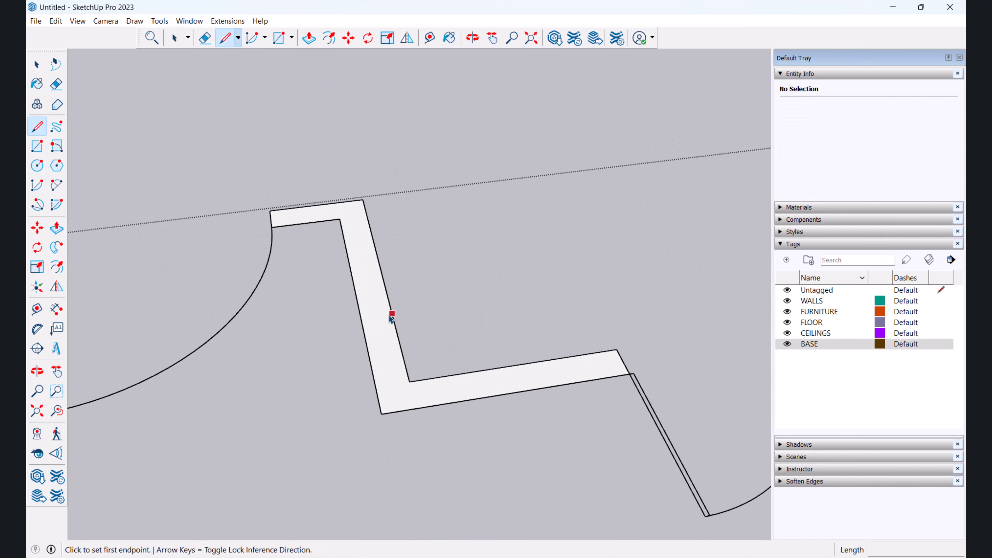
{"action": "left_click", "coordinate": [361, 291]}
{"action": "scroll", "coordinate": [384, 282], "scroll_direction": "up", "scroll_amount": 1}
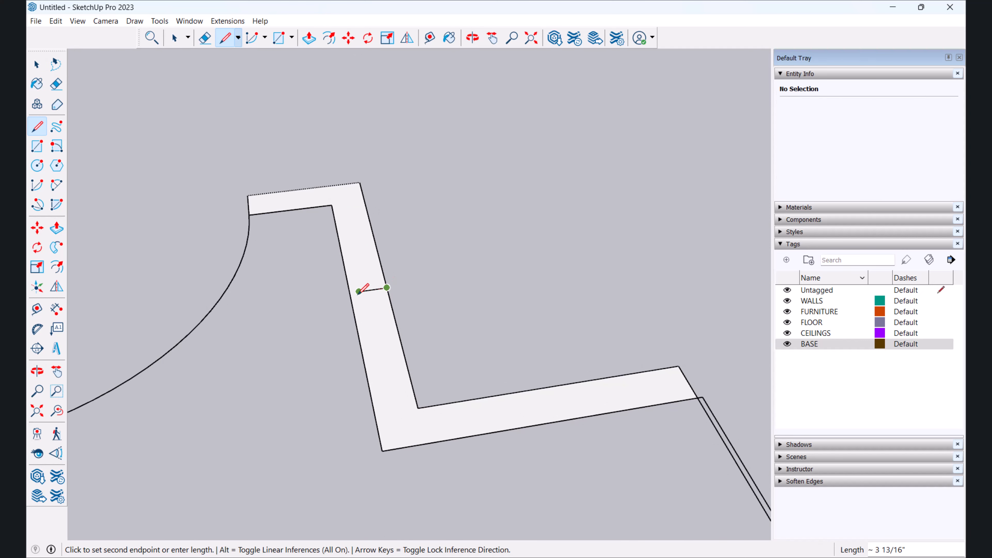
{"action": "scroll", "coordinate": [358, 291], "scroll_direction": "up", "scroll_amount": 1}
{"action": "left_click", "coordinate": [359, 291]}
{"action": "key", "text": "space"}
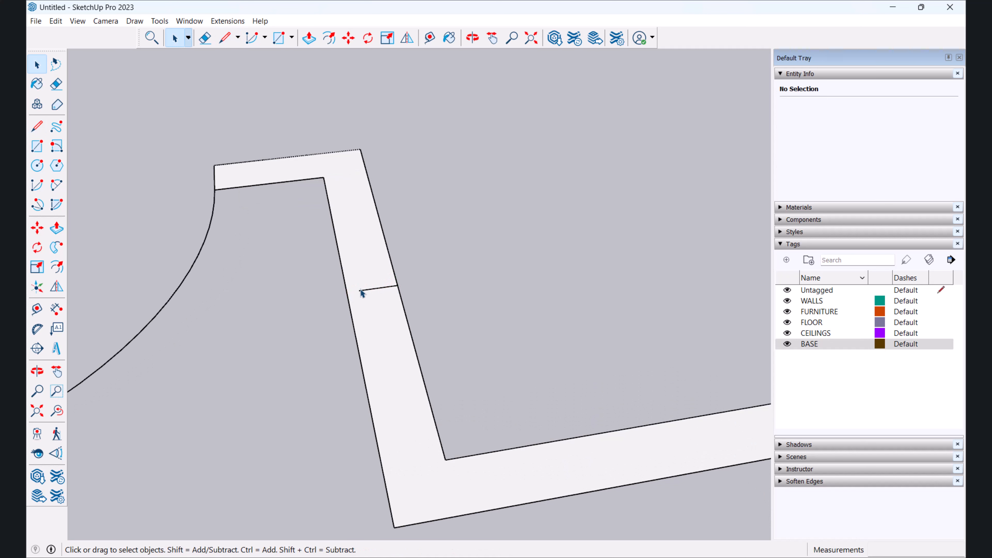
{"action": "key", "text": "l"}
{"action": "left_click", "coordinate": [360, 291]}
{"action": "left_click", "coordinate": [348, 292]}
{"action": "key", "text": "space"}
Step: Try extruding only the split wall portion next to the double door upward with Push/Pull, without keeping the result
{"action": "scroll", "coordinate": [369, 268], "scroll_direction": "down", "scroll_amount": 3}
{"action": "left_click", "coordinate": [382, 337]}
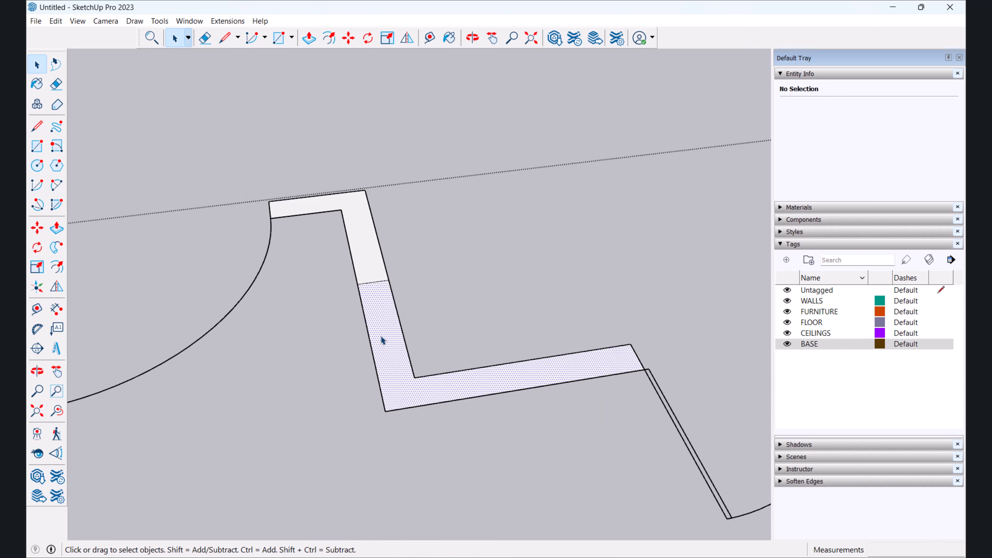
{"action": "key", "text": "p"}
{"action": "left_click", "coordinate": [381, 342]}
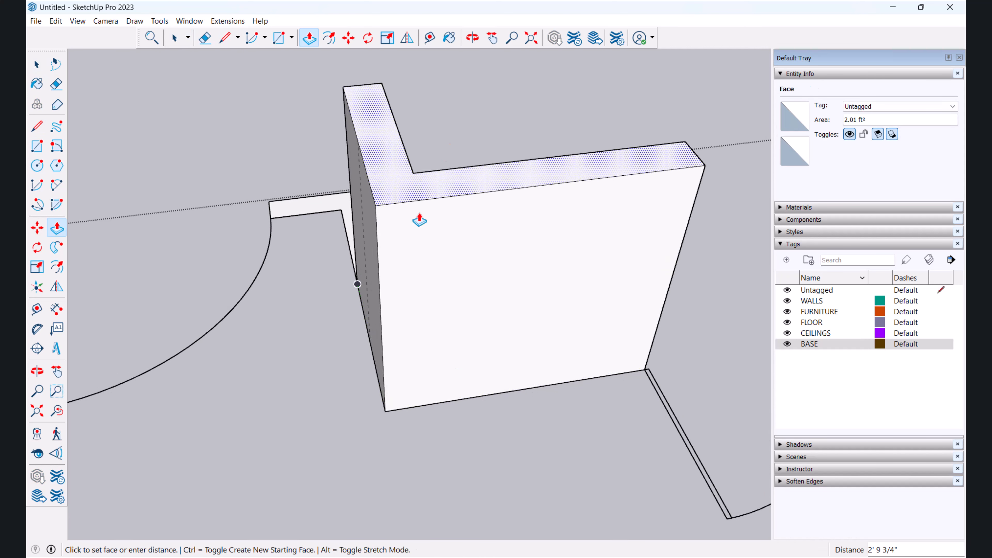
{"action": "key", "text": "space"}
Step: Erase the dividing line across the stepped wall and select the rejoined face to check it
{"action": "left_click", "coordinate": [335, 264]}
{"action": "scroll", "coordinate": [365, 291], "scroll_direction": "up", "scroll_amount": 2}
{"action": "key", "text": "e"}
{"action": "left_click_drag", "start_coordinate": [374, 256], "coordinate": [377, 292]}
{"action": "scroll", "coordinate": [377, 293], "scroll_direction": "down", "scroll_amount": 1}
{"action": "scroll", "coordinate": [377, 289], "scroll_direction": "down", "scroll_amount": 2}
{"action": "scroll", "coordinate": [371, 282], "scroll_direction": "up", "scroll_amount": 3}
{"action": "scroll", "coordinate": [375, 287], "scroll_direction": "down", "scroll_amount": 4}
{"action": "key", "text": "space"}
{"action": "scroll", "coordinate": [427, 297], "scroll_direction": "up", "scroll_amount": 1}
{"action": "left_click", "coordinate": [413, 308]}
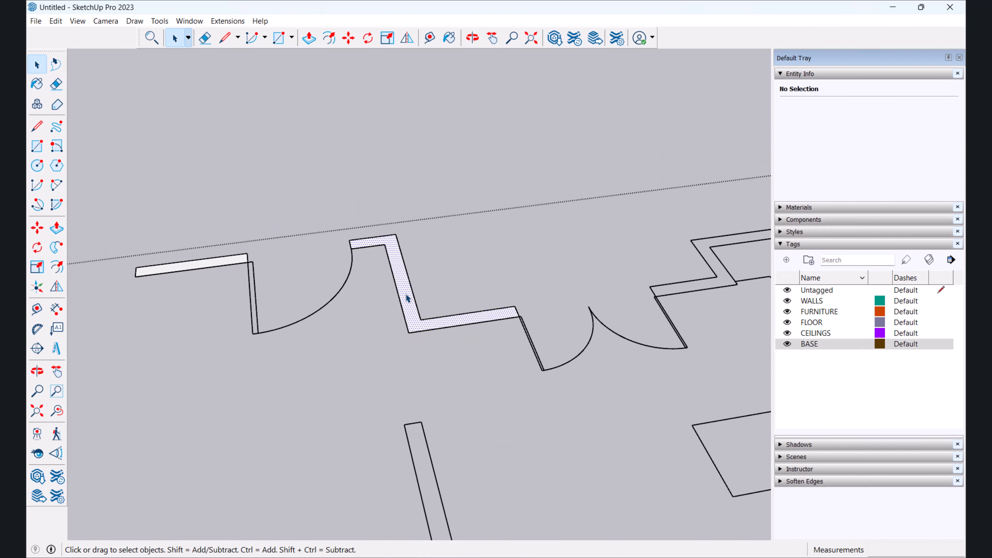
{"action": "scroll", "coordinate": [406, 295], "scroll_direction": "up", "scroll_amount": 2}
{"action": "scroll", "coordinate": [532, 251], "scroll_direction": "down", "scroll_amount": 4}
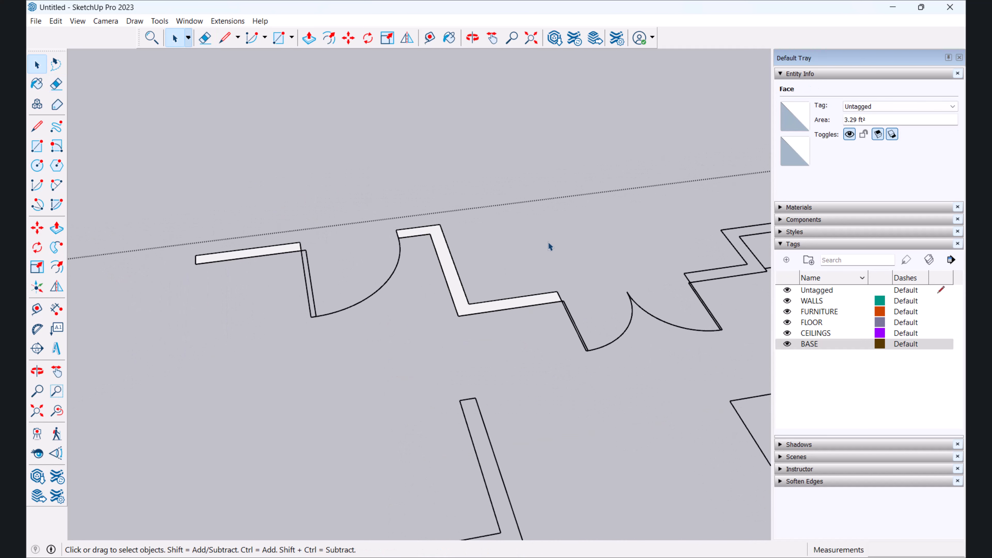
Step: Draw a rectangle about 2' 6" by 5" over the wall segment starting at the far jamb of the double door
{"action": "key", "text": "r"}
{"action": "scroll", "coordinate": [305, 232], "scroll_direction": "up", "scroll_amount": 4}
{"action": "left_click", "coordinate": [318, 270]}
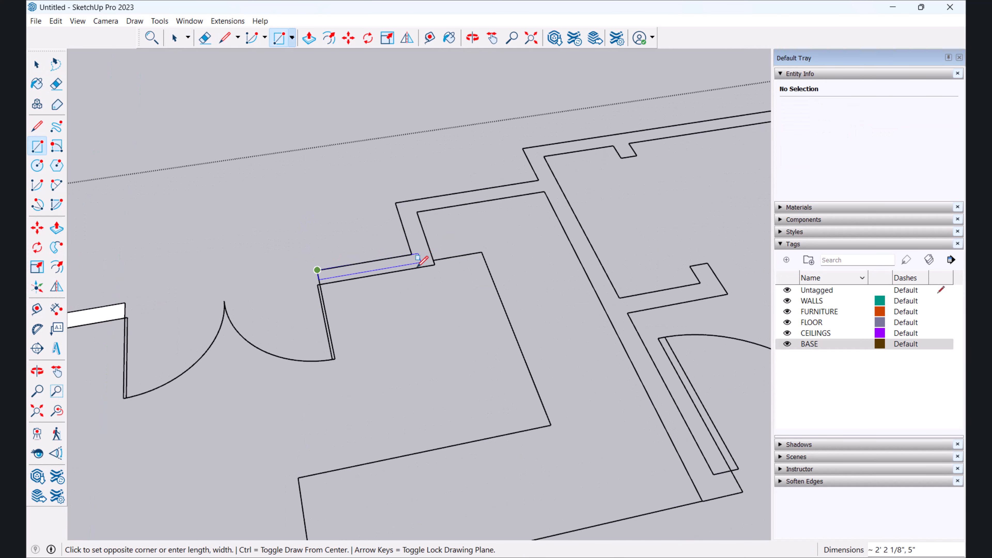
{"action": "scroll", "coordinate": [410, 253], "scroll_direction": "up", "scroll_amount": 1}
{"action": "left_click", "coordinate": [436, 269]}
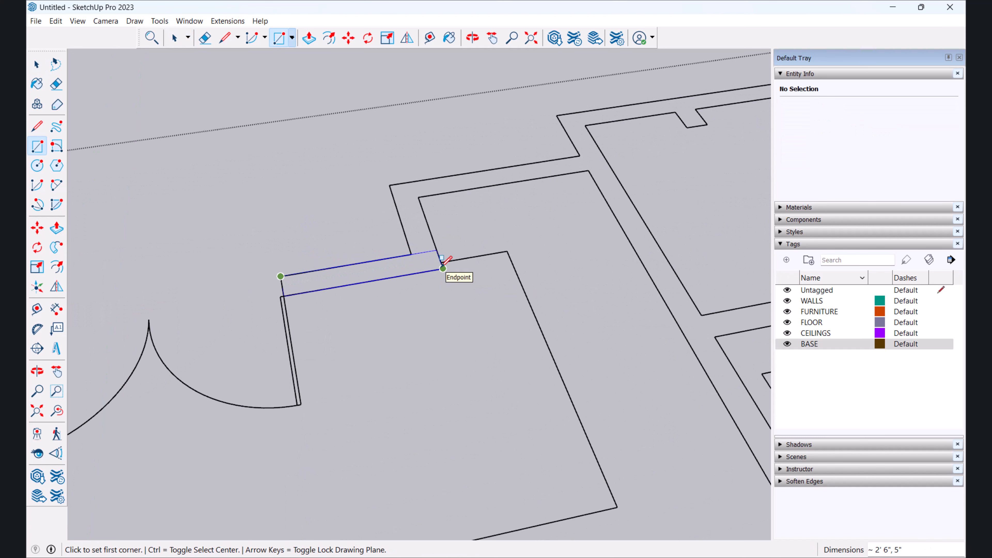
Step: Draw a rectangle about 1' 8 1/2" by 5" over the short wall leg running back from that segment
{"action": "scroll", "coordinate": [442, 250], "scroll_direction": "up", "scroll_amount": 1}
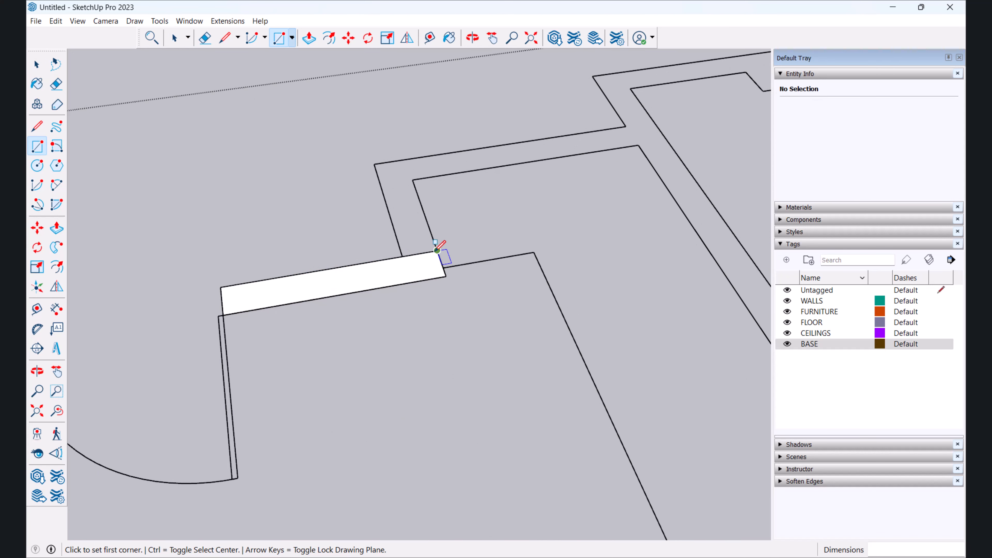
{"action": "left_click", "coordinate": [436, 250]}
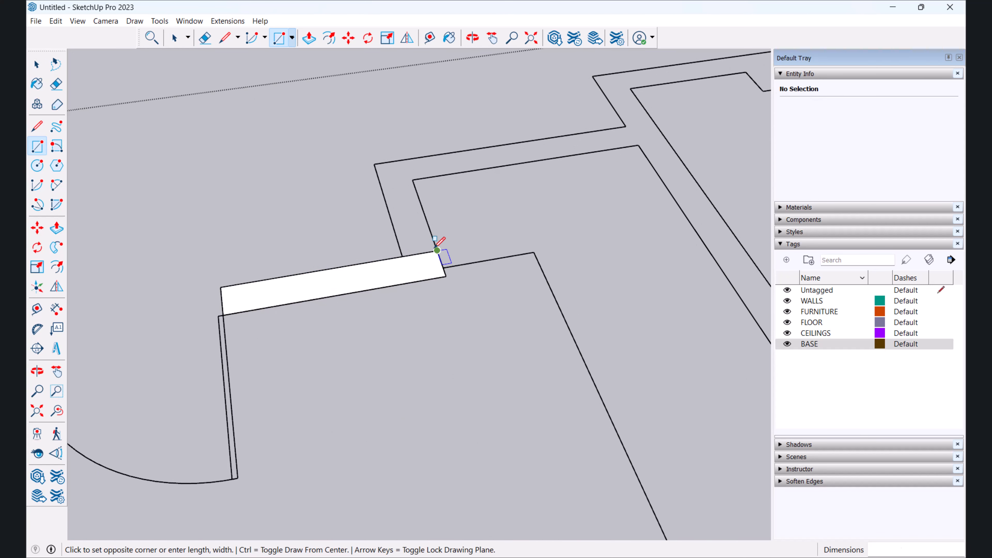
{"action": "left_click", "coordinate": [374, 163]}
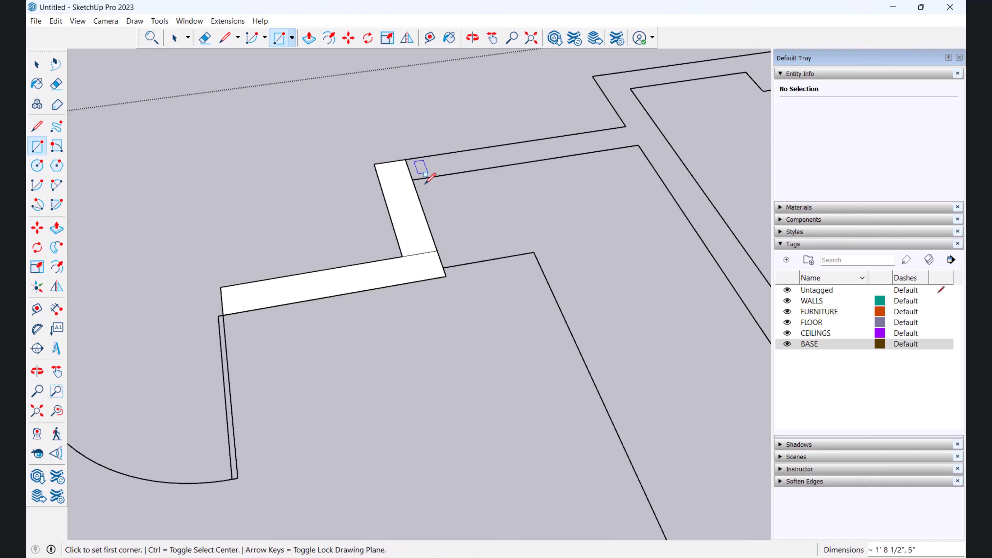
Step: Draw a rectangle over the next back wall segment, from the short leg's edge to the inner corner at the side wall
{"action": "left_click", "coordinate": [413, 179]}
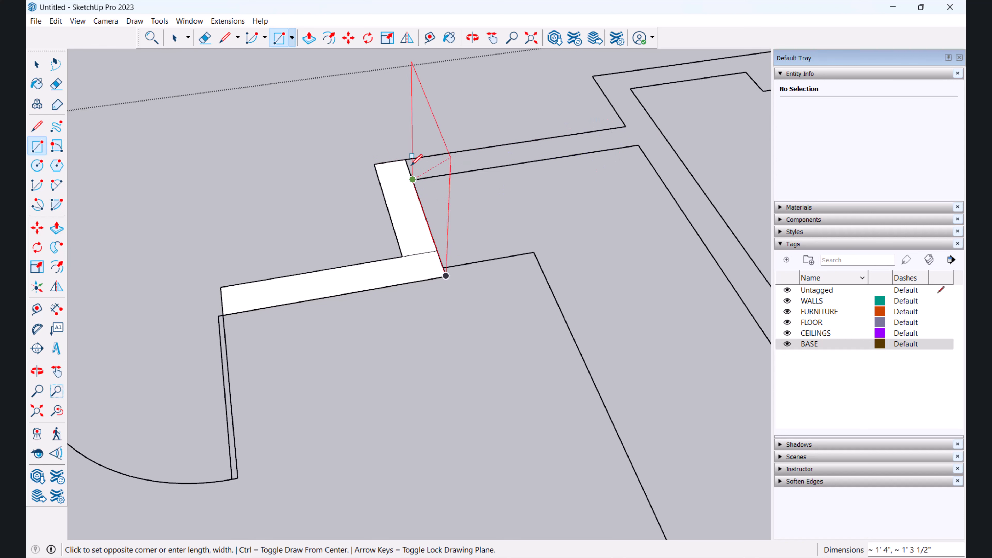
{"action": "left_click", "coordinate": [37, 146]}
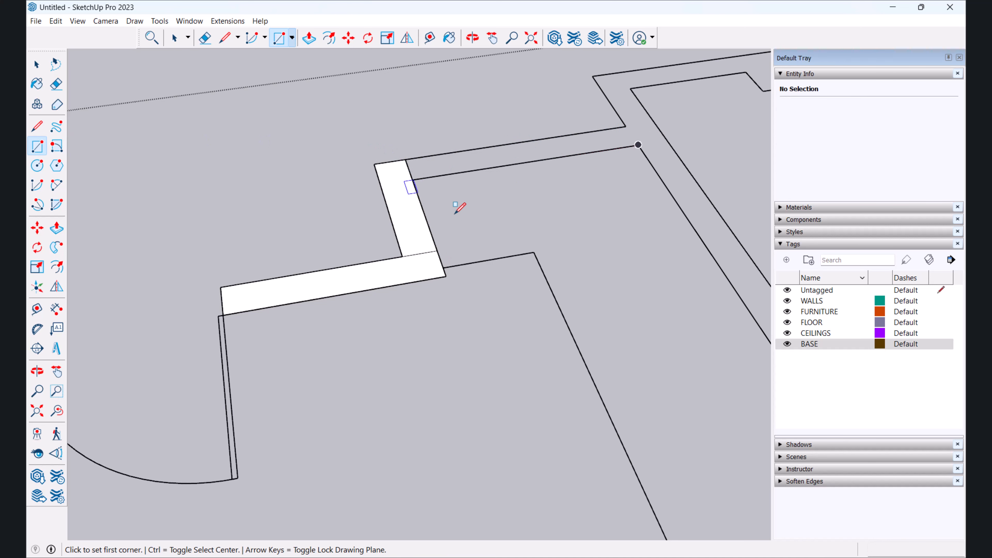
{"action": "scroll", "coordinate": [429, 184], "scroll_direction": "up", "scroll_amount": 3}
{"action": "left_click", "coordinate": [320, 171]}
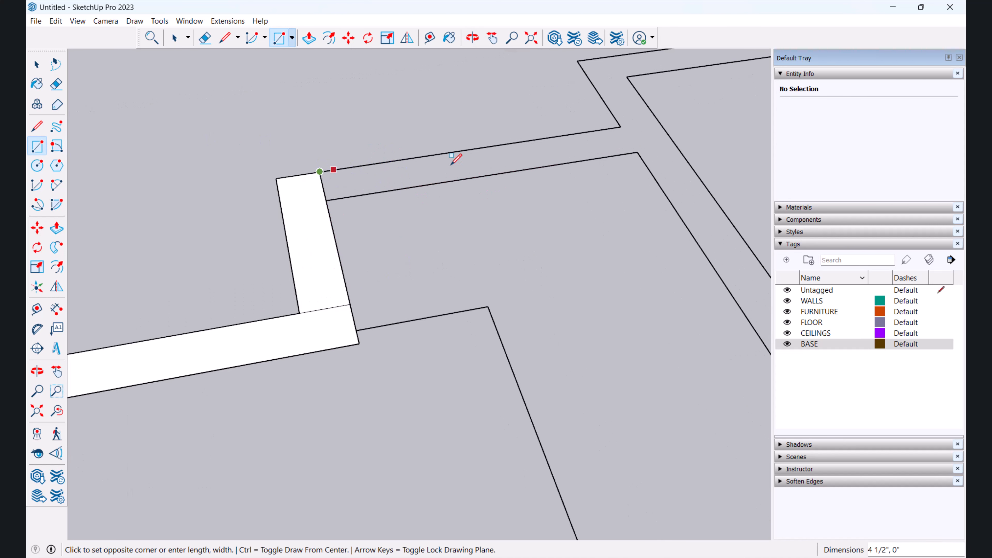
{"action": "left_click", "coordinate": [637, 152]}
Step: Draw a rectangle over the long back wall of the adjoining room, from its outer corner to the far inner corner
{"action": "scroll", "coordinate": [596, 194], "scroll_direction": "down", "scroll_amount": 3}
{"action": "middle_click_drag", "start_coordinate": [596, 195], "coordinate": [465, 191]}
{"action": "scroll", "coordinate": [464, 188], "scroll_direction": "down", "scroll_amount": 2}
{"action": "scroll", "coordinate": [467, 164], "scroll_direction": "up", "scroll_amount": 3}
{"action": "scroll", "coordinate": [474, 145], "scroll_direction": "up", "scroll_amount": 2}
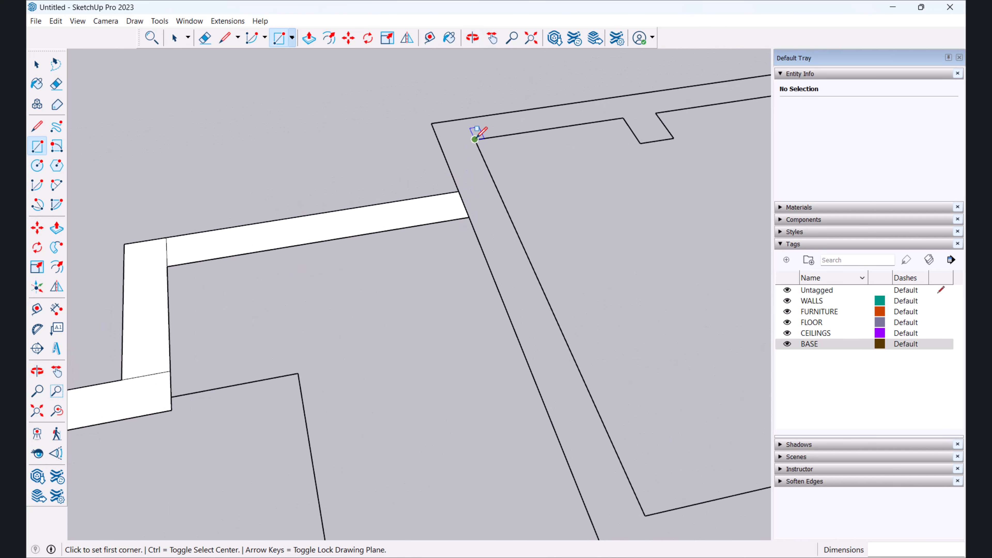
{"action": "left_click", "coordinate": [433, 123]}
{"action": "scroll", "coordinate": [522, 130], "scroll_direction": "down", "scroll_amount": 2}
{"action": "middle_click_drag", "start_coordinate": [588, 119], "coordinate": [250, 216], "text": "shift"}
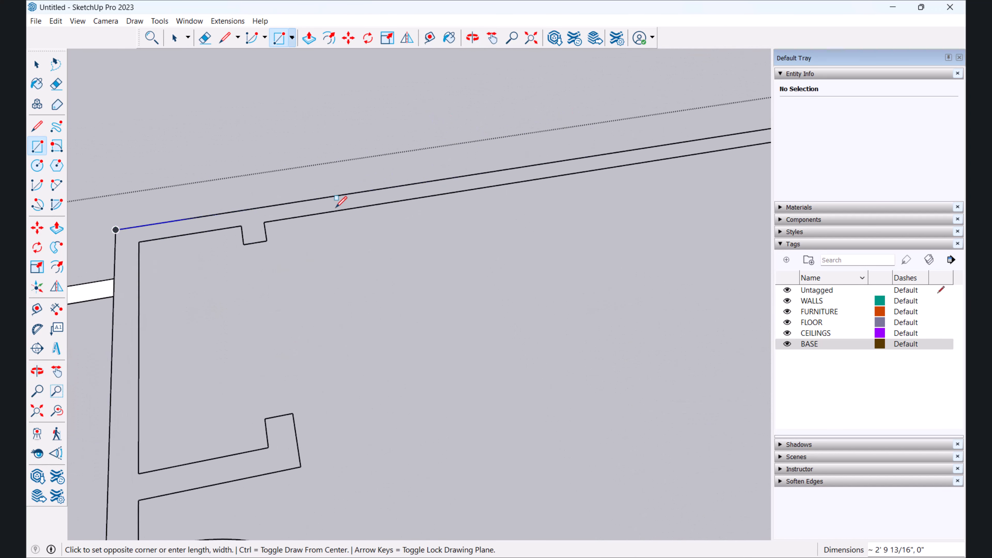
{"action": "scroll", "coordinate": [354, 206], "scroll_direction": "down", "scroll_amount": 2}
{"action": "middle_click_drag", "start_coordinate": [592, 174], "coordinate": [491, 200], "text": "shift"}
{"action": "scroll", "coordinate": [582, 169], "scroll_direction": "up", "scroll_amount": 2}
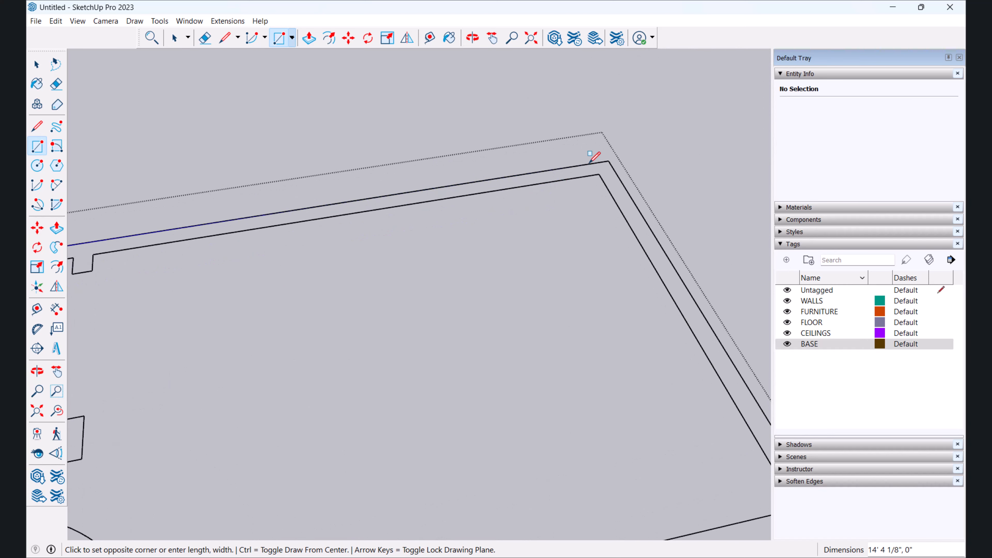
{"action": "left_click", "coordinate": [599, 174]}
Step: Draw a rectangle over the long interior wall opposite the back wall, ending at the outer side wall
{"action": "scroll", "coordinate": [406, 278], "scroll_direction": "down", "scroll_amount": 3}
{"action": "middle_click_drag", "start_coordinate": [321, 321], "coordinate": [480, 190], "text": "shift"}
{"action": "scroll", "coordinate": [480, 188], "scroll_direction": "down", "scroll_amount": 1}
{"action": "scroll", "coordinate": [488, 318], "scroll_direction": "up", "scroll_amount": 2}
{"action": "middle_click_drag", "start_coordinate": [423, 244], "coordinate": [266, 257], "text": "shift"}
{"action": "scroll", "coordinate": [280, 307], "scroll_direction": "up", "scroll_amount": 1}
{"action": "left_click", "coordinate": [288, 314]}
{"action": "scroll", "coordinate": [548, 220], "scroll_direction": "down", "scroll_amount": 1}
{"action": "middle_click_drag", "start_coordinate": [547, 221], "coordinate": [354, 235], "text": "shift"}
{"action": "scroll", "coordinate": [610, 262], "scroll_direction": "up", "scroll_amount": 2}
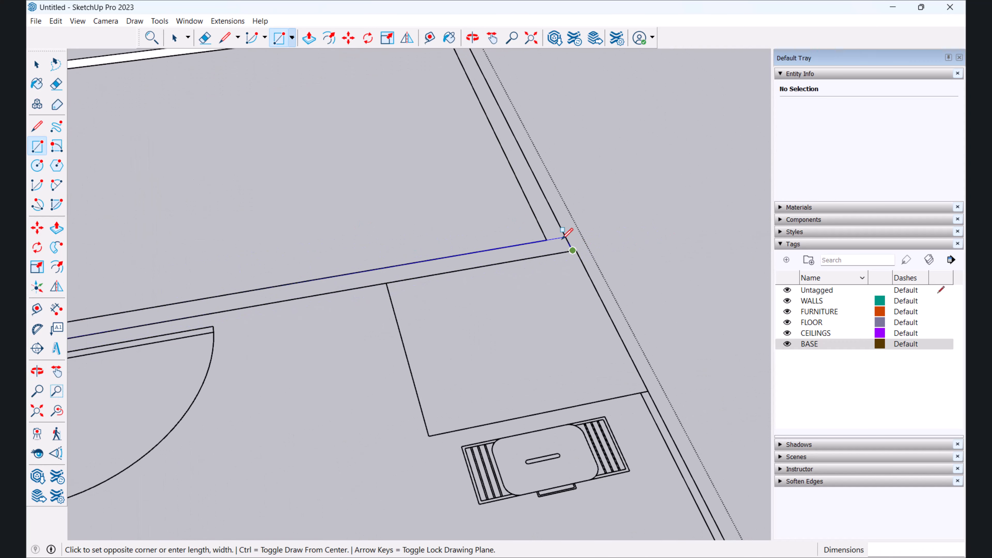
{"action": "left_click", "coordinate": [578, 175]}
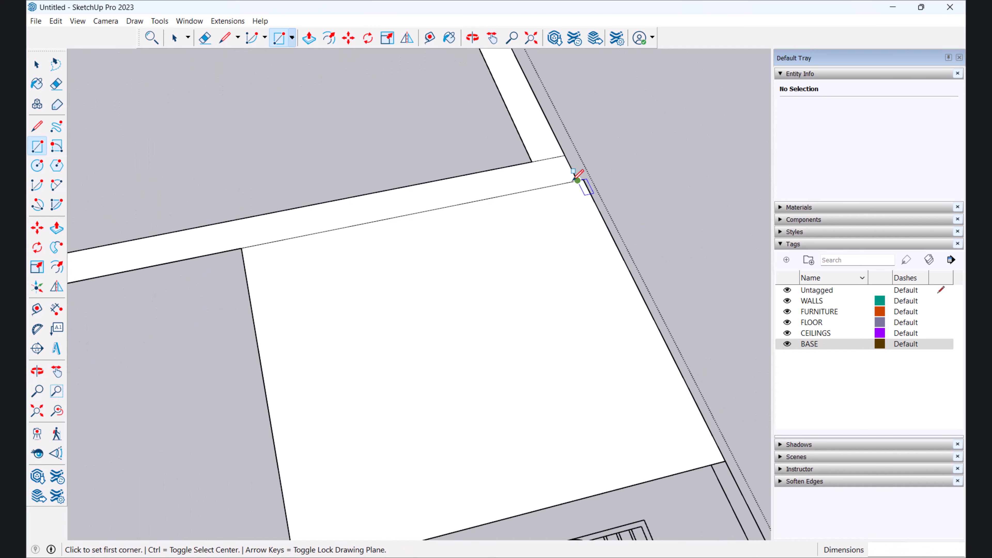
Step: Delete the unwanted four-sided face beside the outer end of the long interior wall, leaving its outline
{"action": "scroll", "coordinate": [578, 176], "scroll_direction": "down", "scroll_amount": 4}
{"action": "key", "text": "space"}
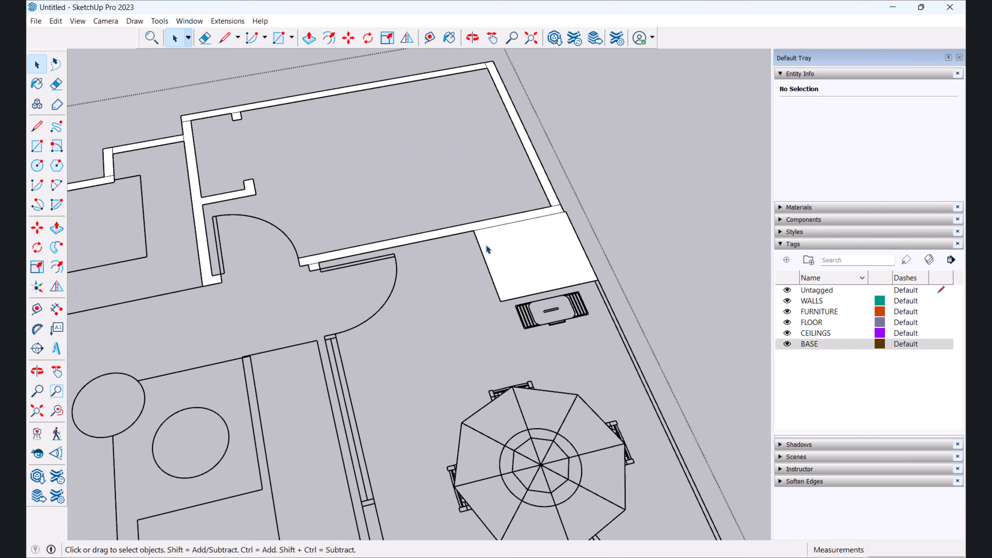
{"action": "scroll", "coordinate": [486, 243], "scroll_direction": "up", "scroll_amount": 2}
{"action": "scroll", "coordinate": [548, 270], "scroll_direction": "down", "scroll_amount": 1}
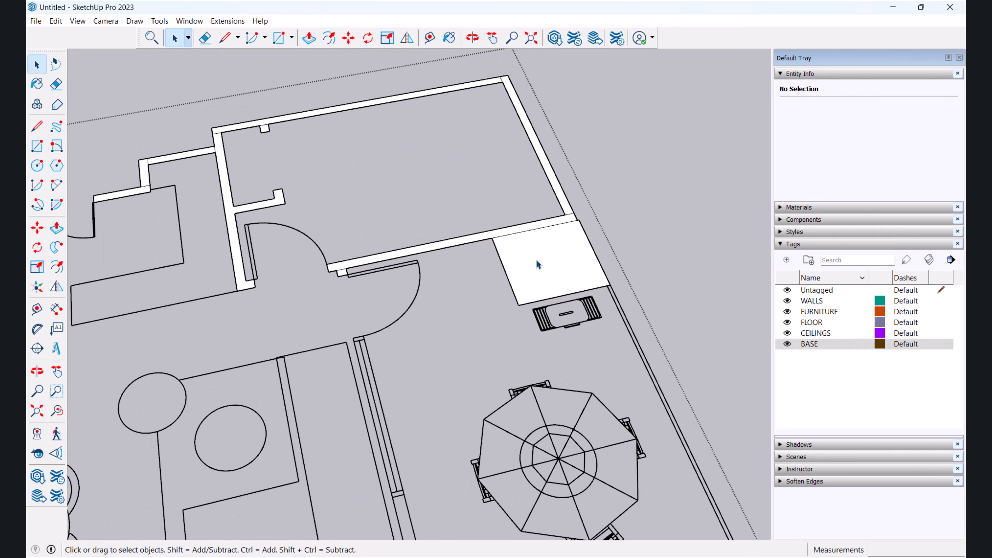
{"action": "left_click", "coordinate": [547, 269]}
{"action": "scroll", "coordinate": [547, 273], "scroll_direction": "up", "scroll_amount": 2}
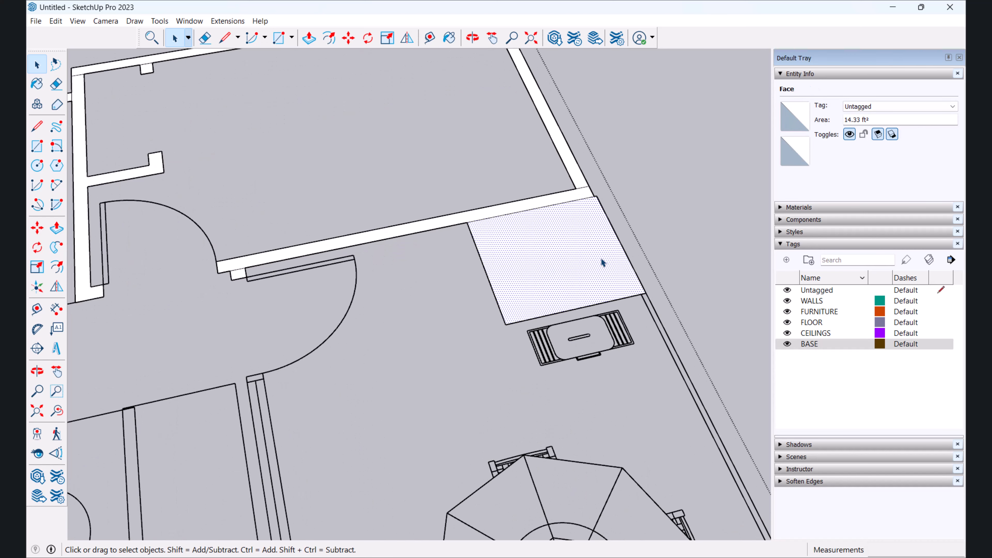
{"action": "scroll", "coordinate": [574, 263], "scroll_direction": "up", "scroll_amount": 2}
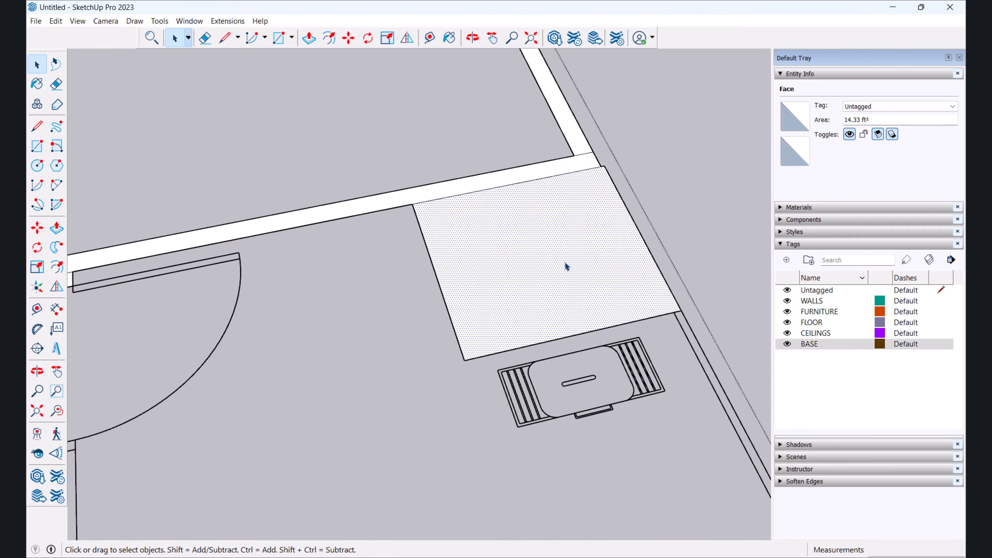
{"action": "key", "text": "Escape"}
{"action": "scroll", "coordinate": [575, 241], "scroll_direction": "up", "scroll_amount": 3}
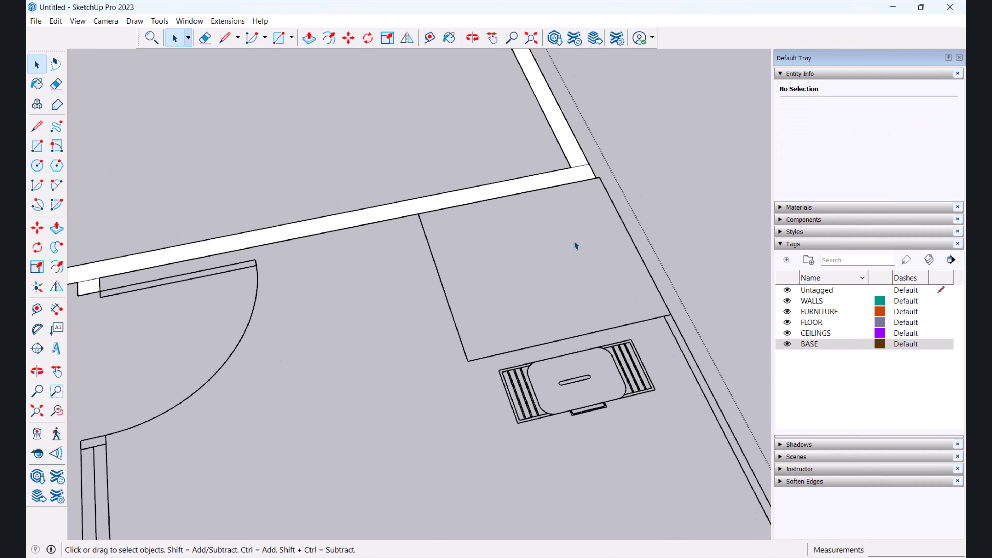
Step: Erase the dividing lines between the wall faces at the side wall corner and at the small stub beside the door
{"action": "scroll", "coordinate": [582, 154], "scroll_direction": "up", "scroll_amount": 2}
{"action": "middle_click_drag", "start_coordinate": [572, 155], "coordinate": [564, 205]}
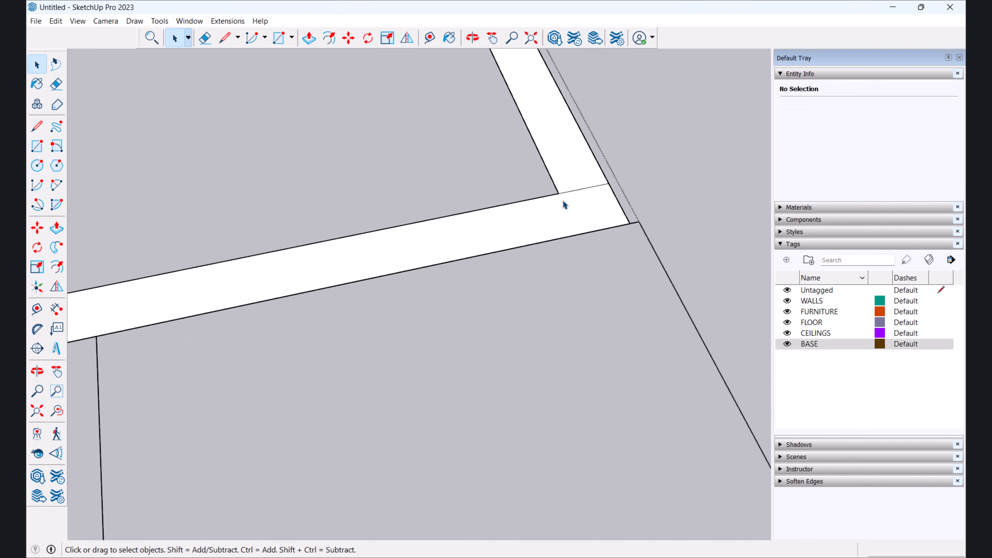
{"action": "left_click", "coordinate": [57, 86]}
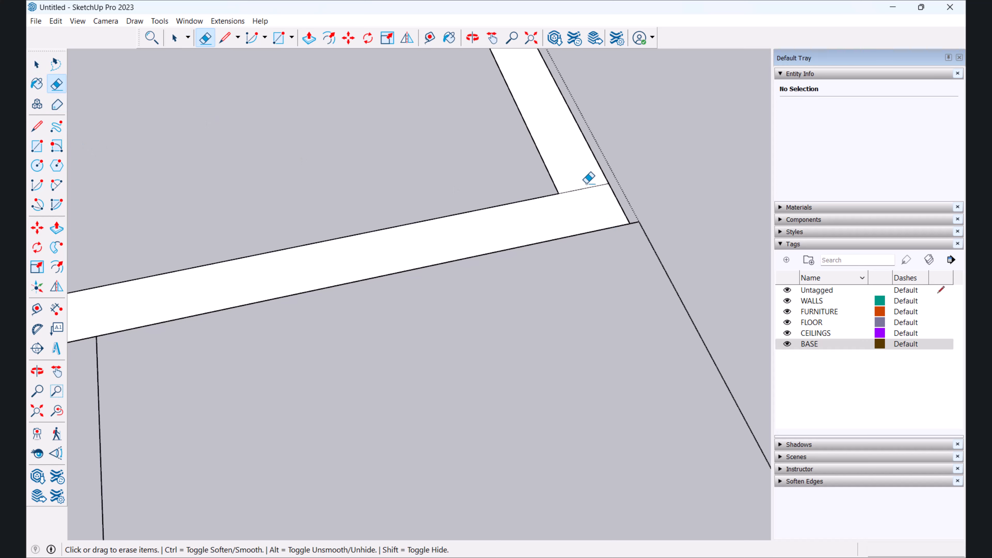
{"action": "scroll", "coordinate": [576, 202], "scroll_direction": "down", "scroll_amount": 10}
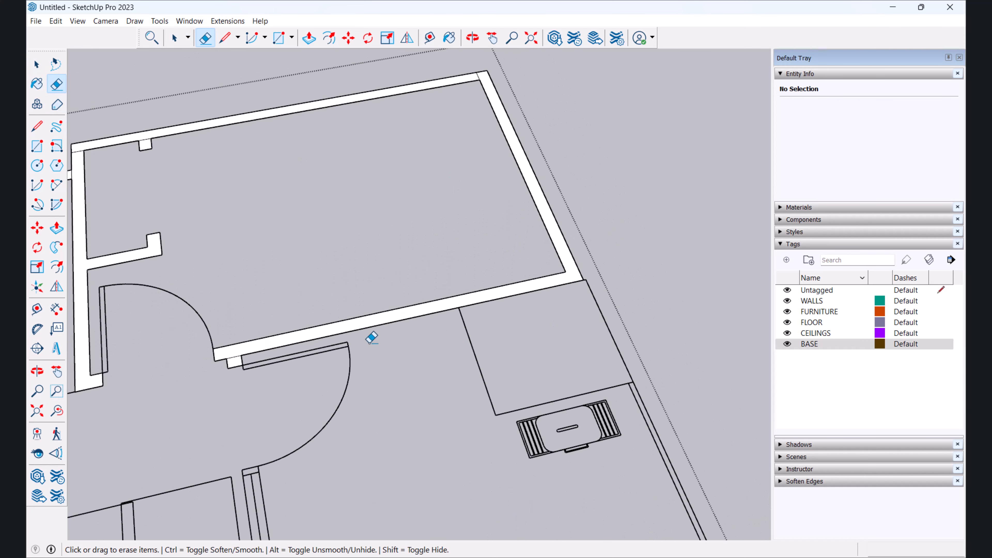
{"action": "middle_click_drag", "start_coordinate": [370, 337], "coordinate": [350, 269], "text": "shift"}
{"action": "scroll", "coordinate": [421, 222], "scroll_direction": "up", "scroll_amount": 8}
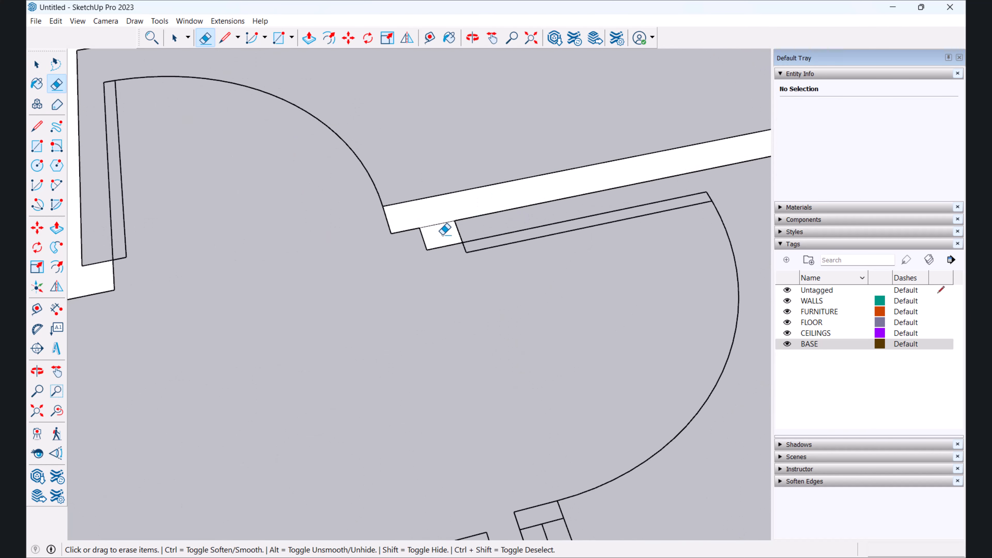
{"action": "scroll", "coordinate": [445, 278], "scroll_direction": "down", "scroll_amount": 5}
Step: Erase the dividing lines between the joined segments of the stepped back wall
{"action": "scroll", "coordinate": [305, 123], "scroll_direction": "up", "scroll_amount": 6}
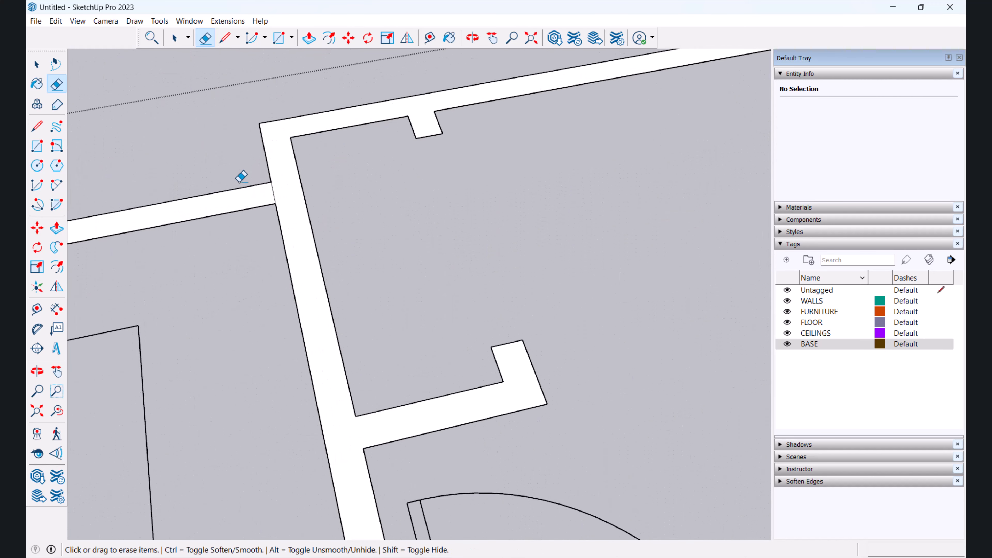
{"action": "scroll", "coordinate": [273, 231], "scroll_direction": "down", "scroll_amount": 3}
{"action": "scroll", "coordinate": [272, 222], "scroll_direction": "up", "scroll_amount": 6}
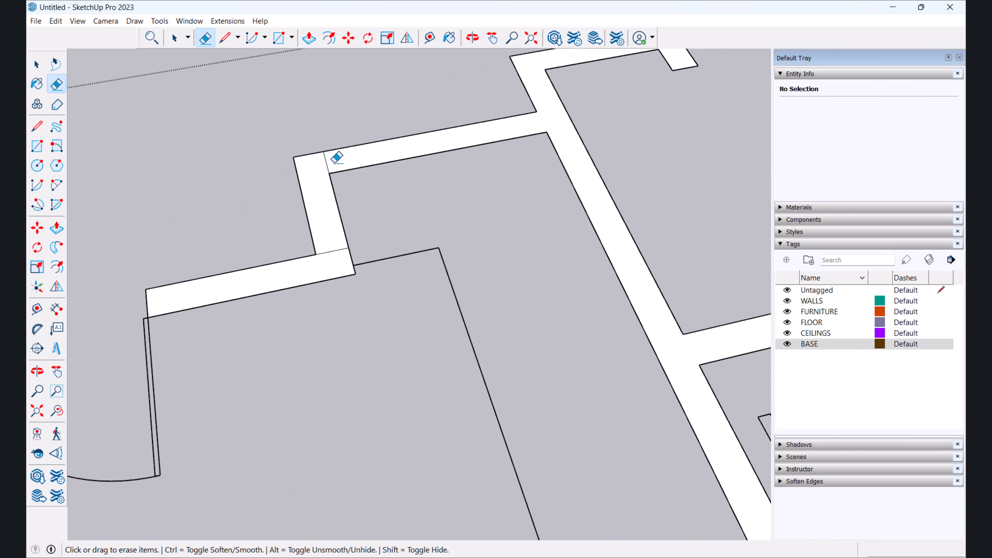
{"action": "scroll", "coordinate": [370, 274], "scroll_direction": "down", "scroll_amount": 10}
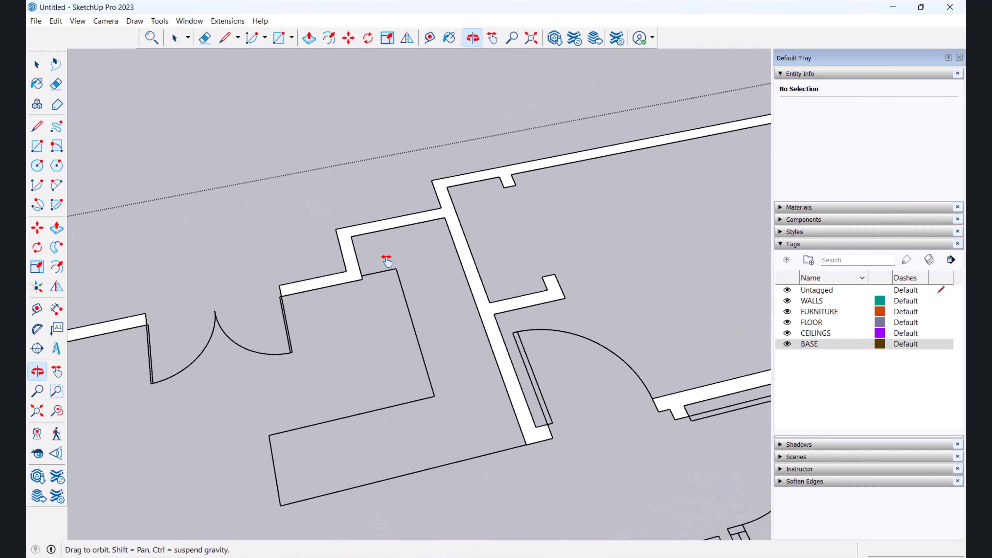
Step: Draw a rectangle over the small room's back wall, from its outer corner to the inner corner at the side wall
{"action": "key", "text": "space"}
{"action": "middle_click_drag", "start_coordinate": [442, 354], "coordinate": [401, 135], "text": "shift"}
{"action": "scroll", "coordinate": [300, 197], "scroll_direction": "up", "scroll_amount": 3}
{"action": "middle_click_drag", "start_coordinate": [301, 197], "coordinate": [496, 252], "text": "shift"}
{"action": "scroll", "coordinate": [496, 252], "scroll_direction": "down", "scroll_amount": 2}
{"action": "left_click", "coordinate": [38, 146]}
{"action": "scroll", "coordinate": [254, 211], "scroll_direction": "up", "scroll_amount": 5}
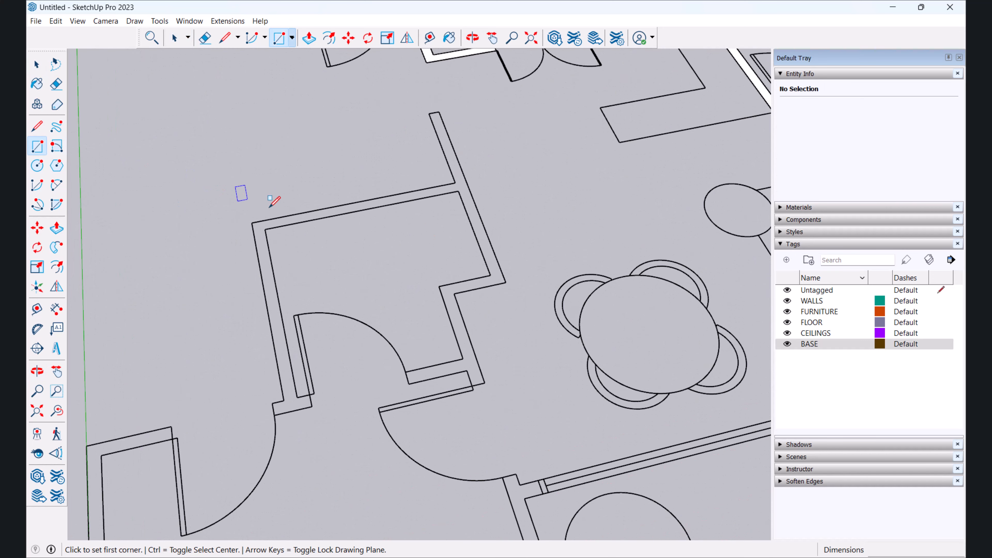
{"action": "left_click", "coordinate": [248, 222]}
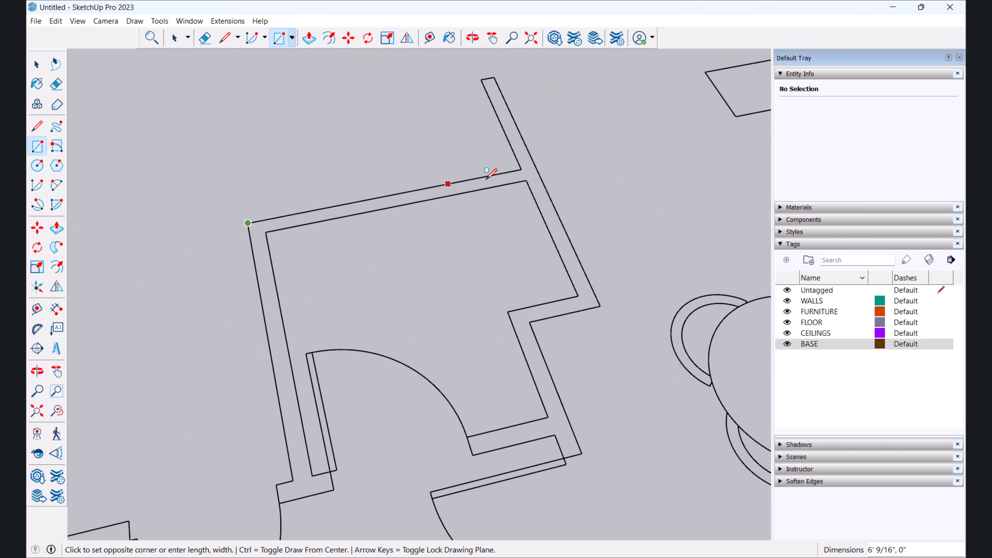
{"action": "left_click", "coordinate": [526, 180]}
{"action": "middle_click_drag", "start_coordinate": [346, 252], "coordinate": [372, 210]}
{"action": "scroll", "coordinate": [368, 221], "scroll_direction": "down", "scroll_amount": 2}
Step: Draw lines across the small room's stepped side wall, at the inner edge's midpoint and at the jog's inner corner, to form wall faces
{"action": "left_click", "coordinate": [41, 130]}
{"action": "scroll", "coordinate": [527, 195], "scroll_direction": "up", "scroll_amount": 3}
{"action": "middle_click_drag", "start_coordinate": [527, 197], "coordinate": [514, 230]}
{"action": "scroll", "coordinate": [514, 233], "scroll_direction": "down", "scroll_amount": 2}
{"action": "scroll", "coordinate": [510, 236], "scroll_direction": "up", "scroll_amount": 3}
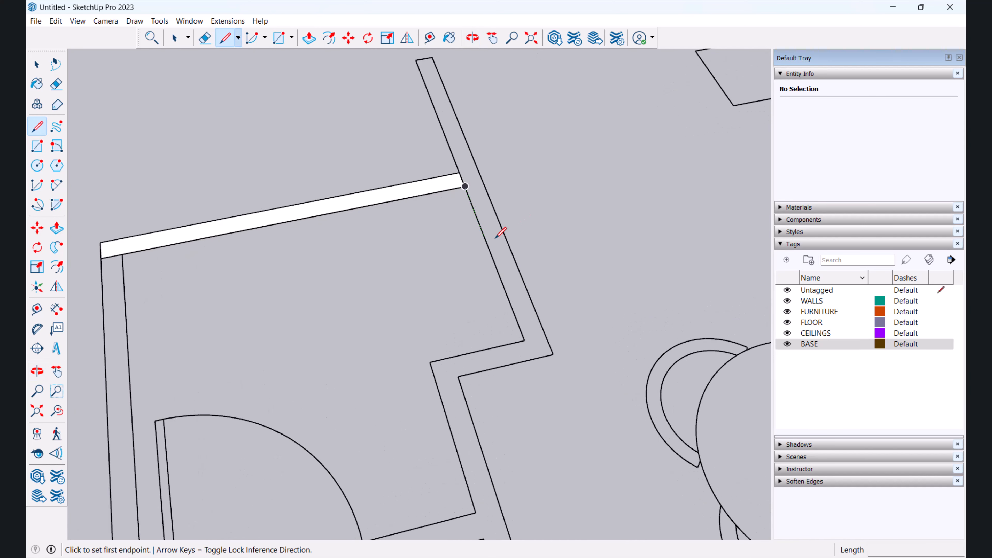
{"action": "left_click", "coordinate": [486, 239]}
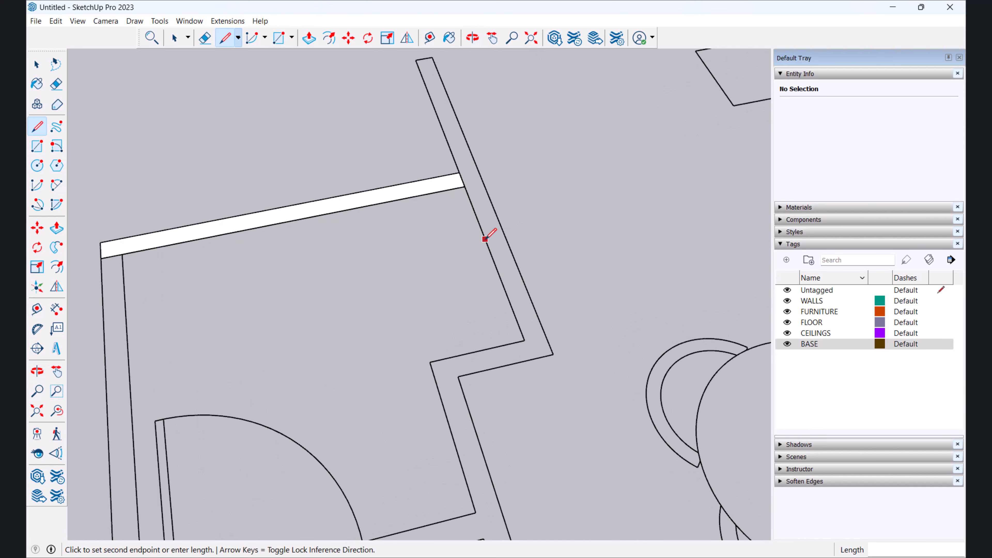
{"action": "left_click", "coordinate": [505, 235]}
{"action": "middle_click_drag", "start_coordinate": [521, 274], "coordinate": [466, 251]}
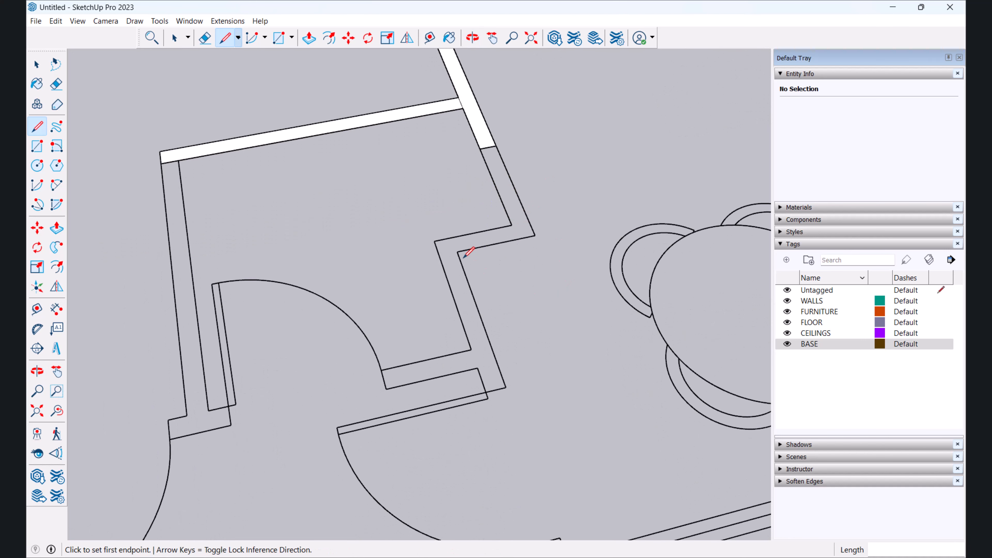
{"action": "left_click", "coordinate": [457, 251]}
{"action": "left_click", "coordinate": [453, 237]}
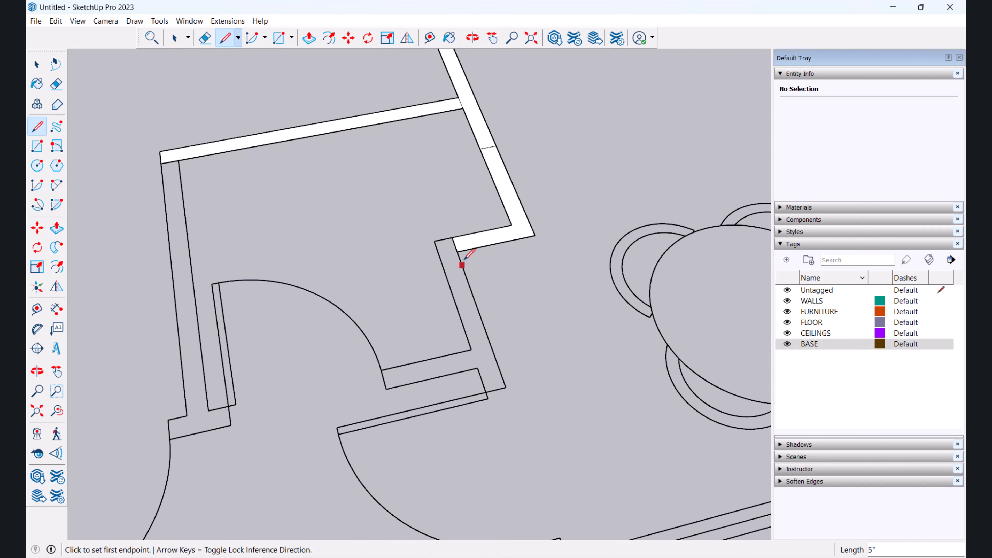
{"action": "left_click", "coordinate": [471, 349]}
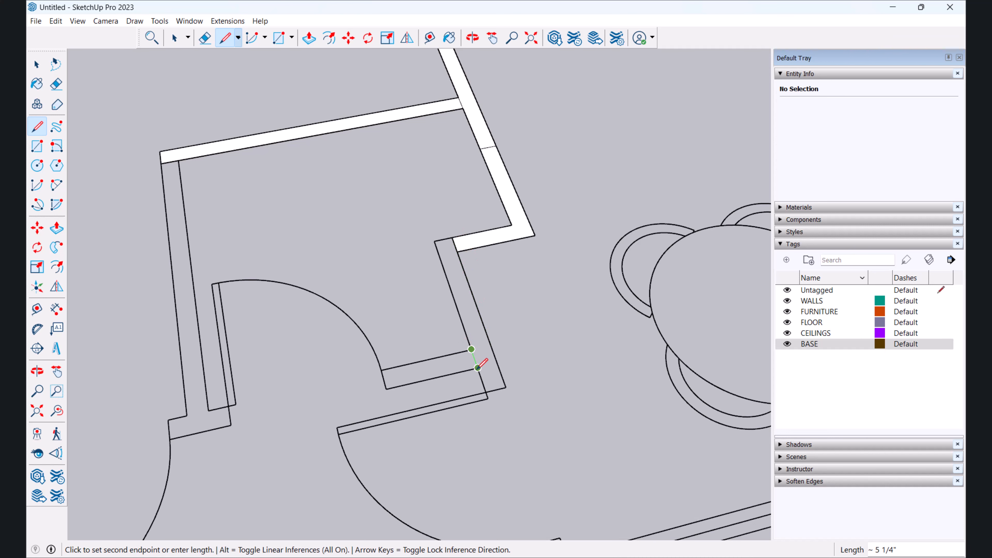
{"action": "left_click", "coordinate": [477, 367]}
{"action": "key", "text": "space"}
{"action": "scroll", "coordinate": [480, 368], "scroll_direction": "up", "scroll_amount": 5}
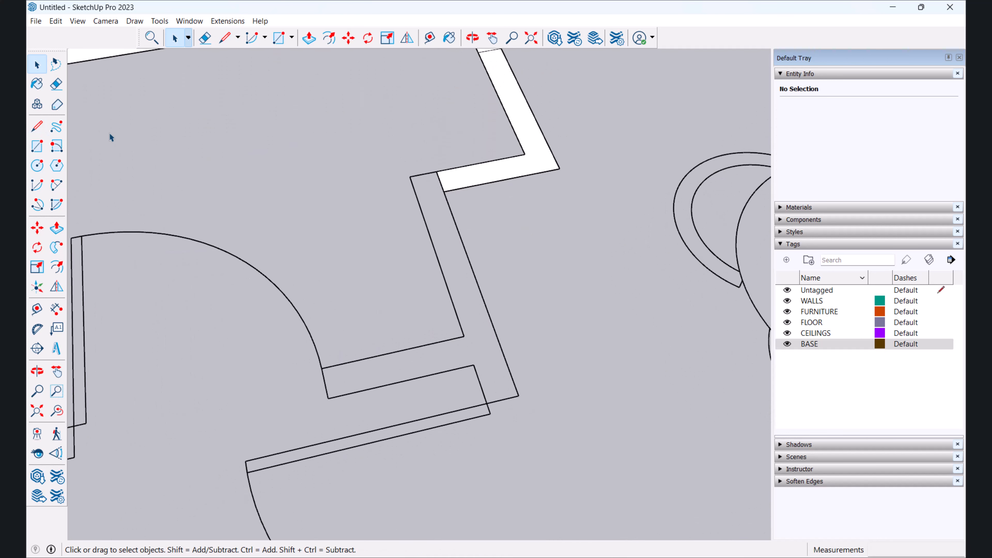
{"action": "left_click", "coordinate": [36, 146]}
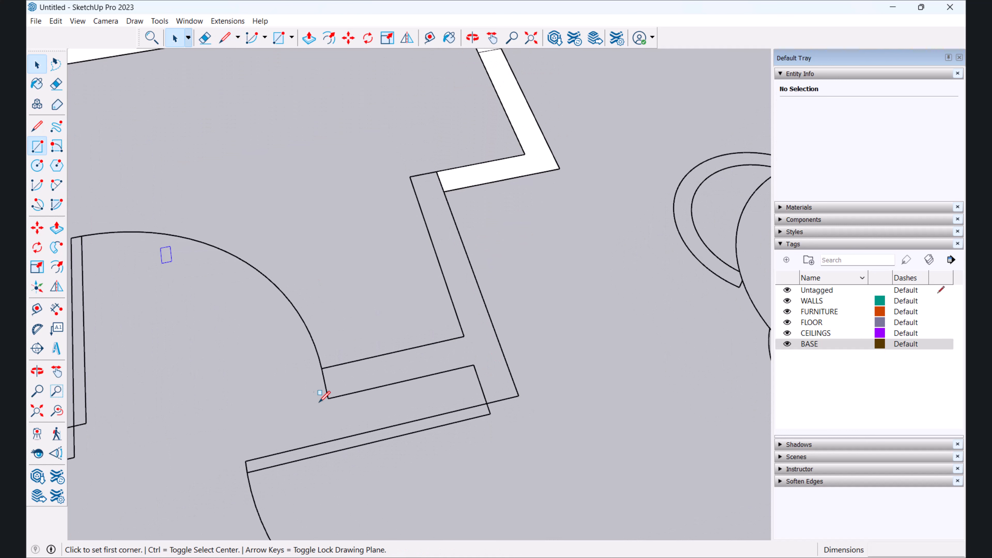
{"action": "left_click", "coordinate": [322, 369]}
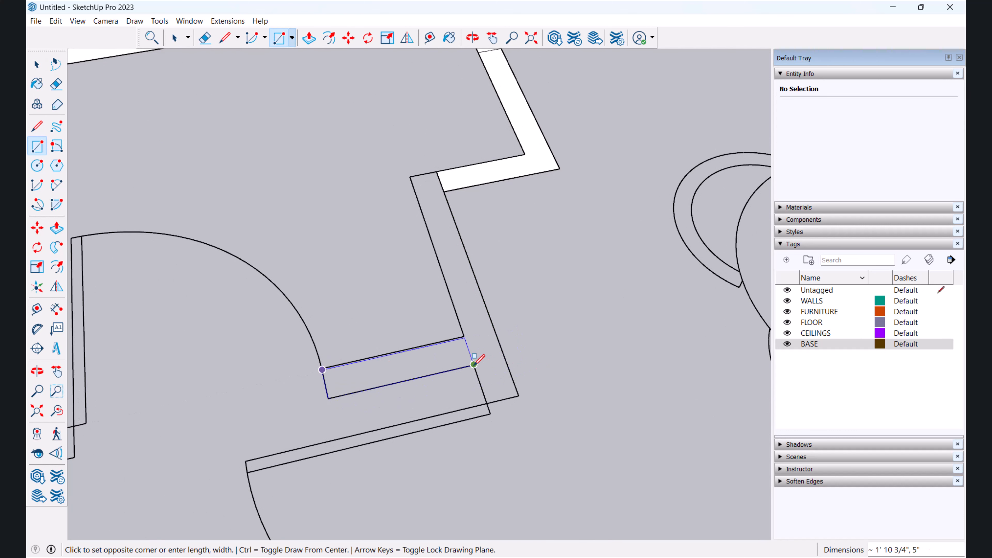
{"action": "scroll", "coordinate": [474, 365], "scroll_direction": "up", "scroll_amount": 2}
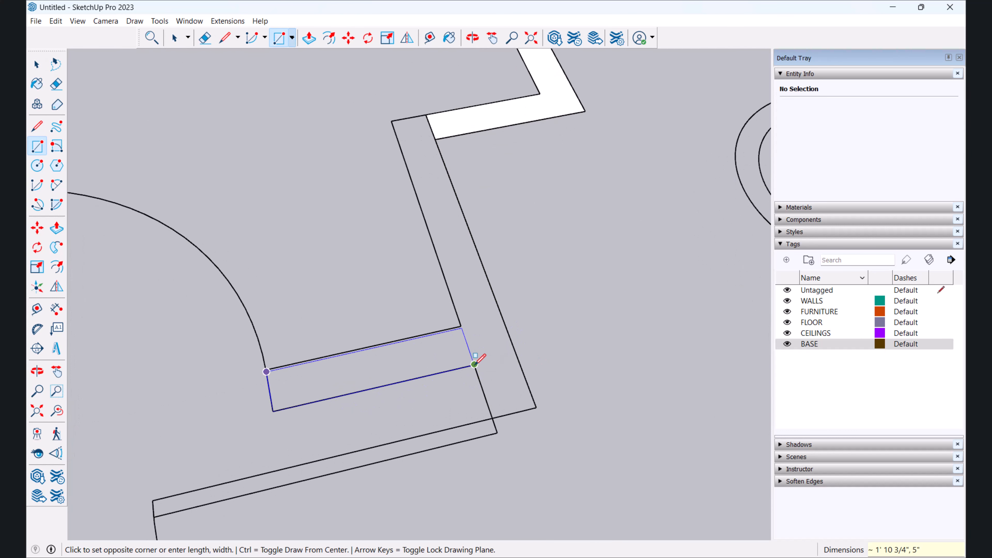
{"action": "key", "text": "space"}
Step: Draw a rectangle about 1' 10 3/4" by 5" over the short wall between the small room's door opening and side wall
{"action": "key", "text": "r"}
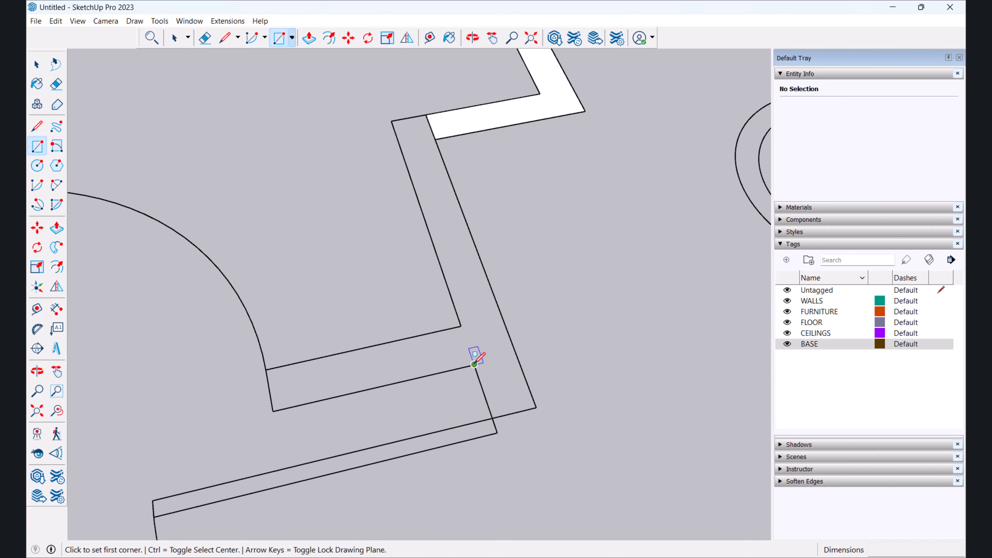
{"action": "left_click", "coordinate": [476, 366]}
{"action": "scroll", "coordinate": [285, 369], "scroll_direction": "up", "scroll_amount": 1}
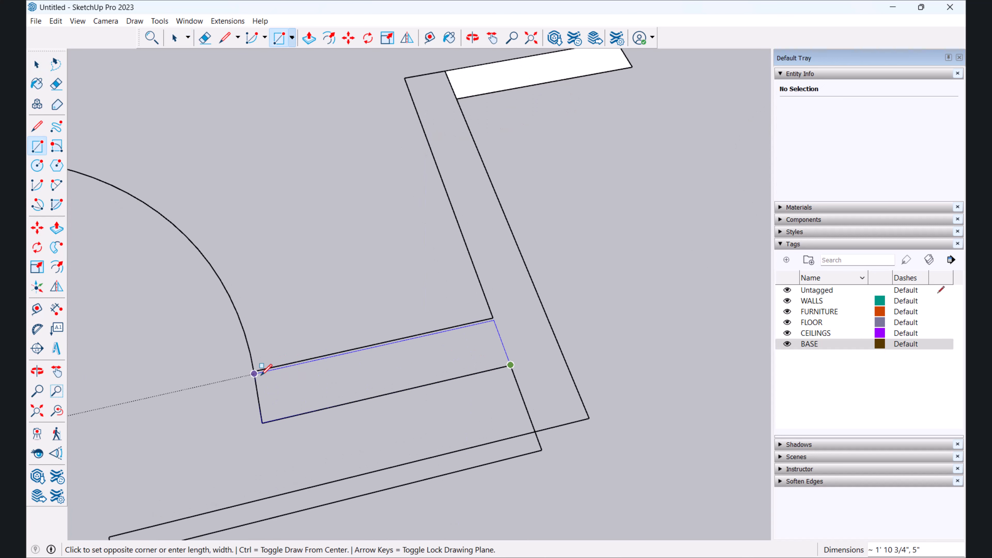
{"action": "scroll", "coordinate": [263, 372], "scroll_direction": "up", "scroll_amount": 3}
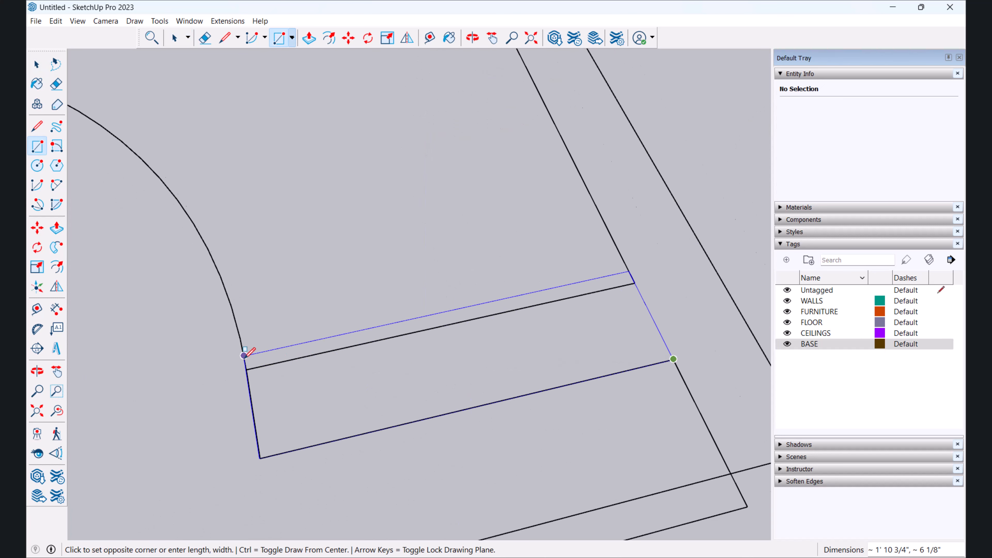
{"action": "left_click", "coordinate": [247, 373]}
Step: Draw a rectangle about 5" by 3' 10 3/4" over the lower side wall leg, from its outer end to the jog's corner
{"action": "scroll", "coordinate": [250, 368], "scroll_direction": "down", "scroll_amount": 5}
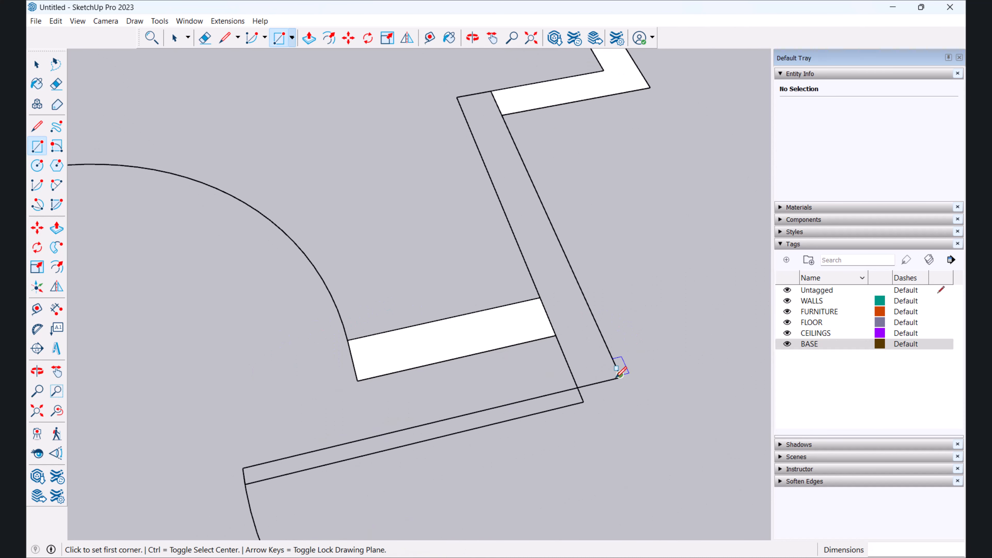
{"action": "left_click", "coordinate": [620, 376]}
{"action": "left_click", "coordinate": [457, 96]}
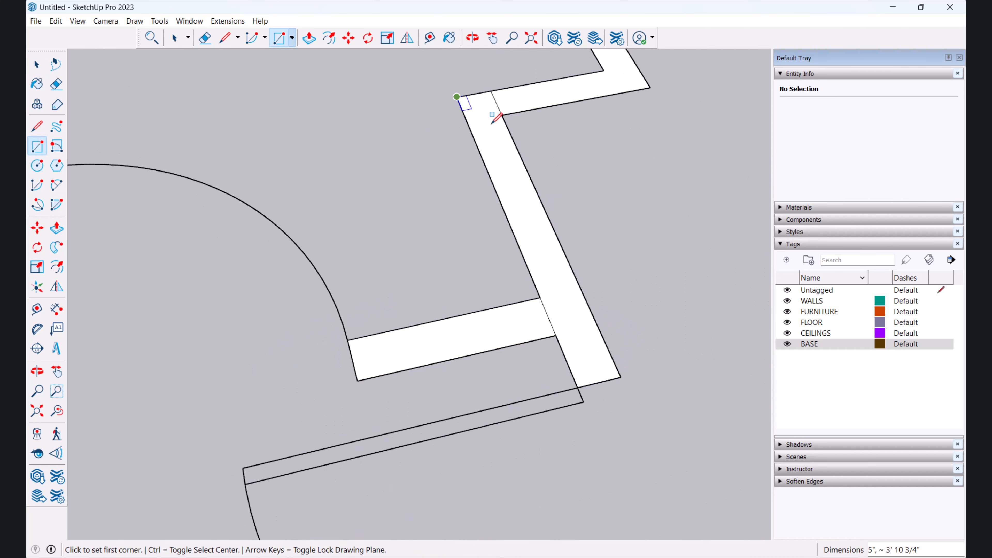
Step: Draw a rectangle about 6' 10 3/8" by 5" over the small room's opposite side wall, up to the back wall
{"action": "scroll", "coordinate": [508, 188], "scroll_direction": "down", "scroll_amount": 6}
{"action": "scroll", "coordinate": [430, 315], "scroll_direction": "up", "scroll_amount": 5}
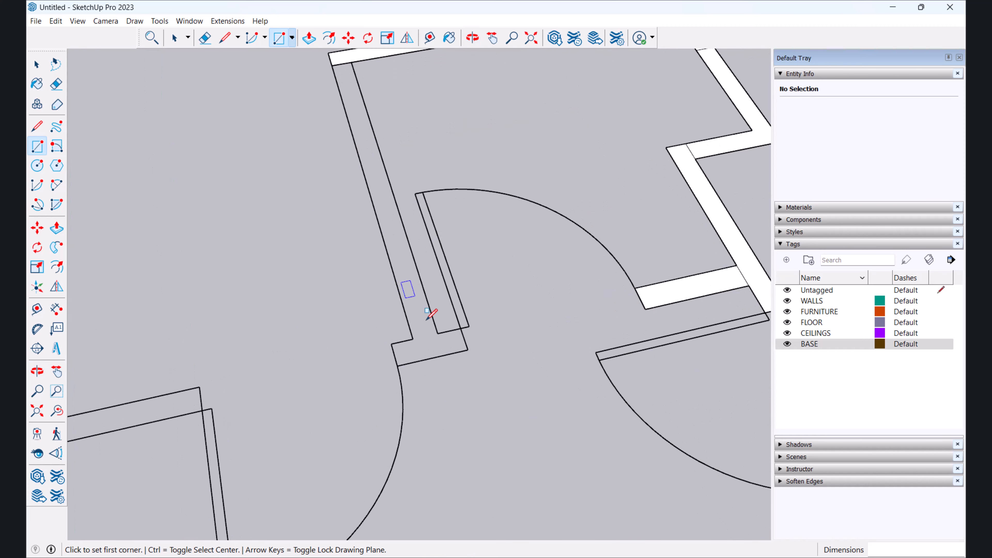
{"action": "left_click", "coordinate": [438, 333]}
{"action": "scroll", "coordinate": [369, 135], "scroll_direction": "down", "scroll_amount": 2}
{"action": "scroll", "coordinate": [348, 133], "scroll_direction": "up", "scroll_amount": 5}
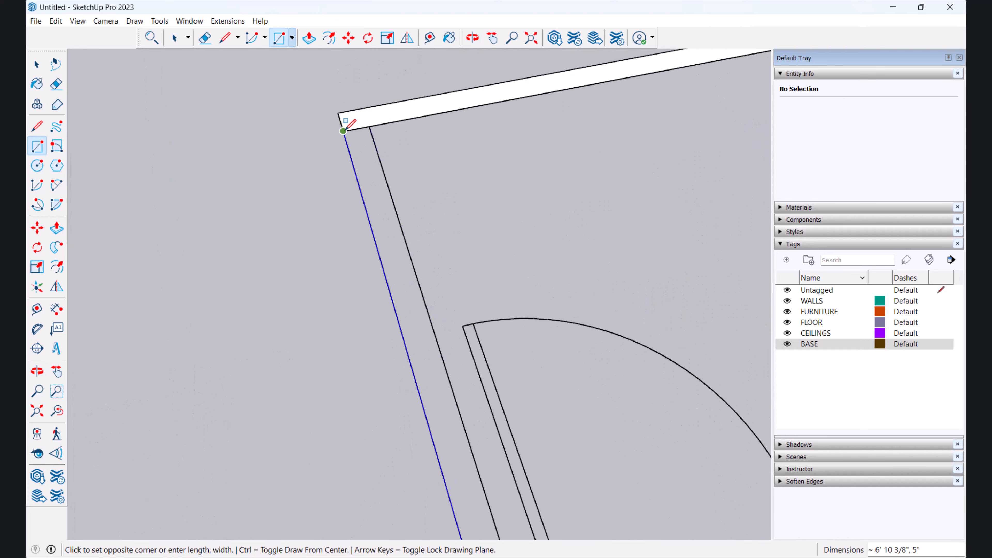
{"action": "left_click", "coordinate": [343, 130]}
Step: Draw a rectangle over the short crosspiece at the end of that side wall, between the two door openings
{"action": "scroll", "coordinate": [364, 219], "scroll_direction": "down", "scroll_amount": 4}
{"action": "scroll", "coordinate": [406, 317], "scroll_direction": "up", "scroll_amount": 6}
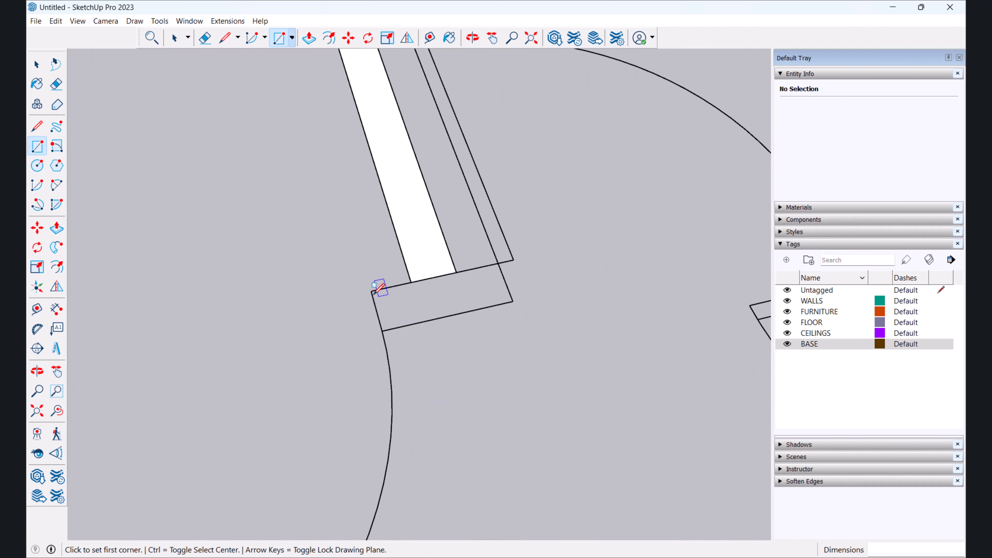
{"action": "left_click", "coordinate": [371, 291]}
{"action": "left_click", "coordinate": [513, 301]}
{"action": "scroll", "coordinate": [421, 299], "scroll_direction": "down", "scroll_amount": 4}
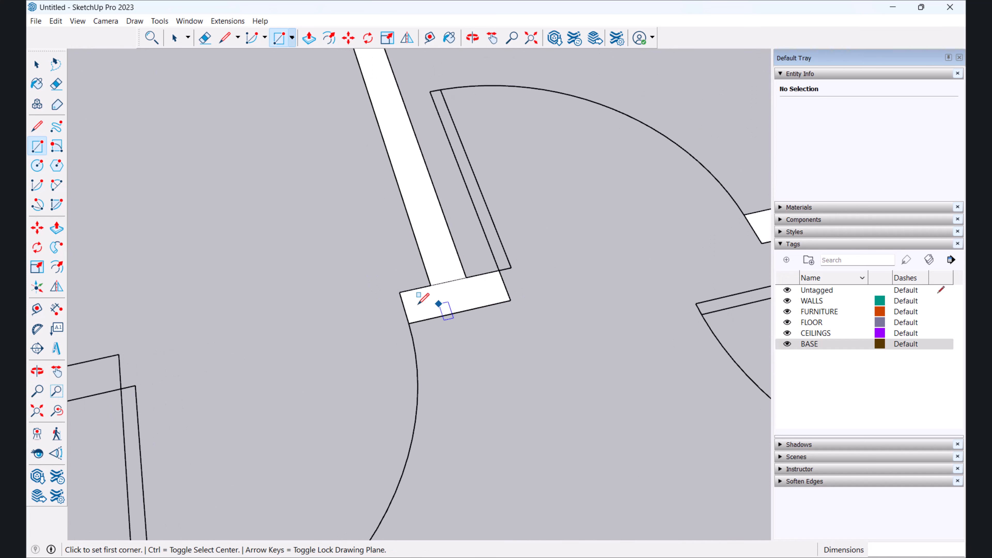
Step: Draw a rectangle over the adjoining room's short wall, from the door jamb to the outer corner
{"action": "scroll", "coordinate": [352, 273], "scroll_direction": "up", "scroll_amount": 5}
{"action": "scroll", "coordinate": [371, 245], "scroll_direction": "up", "scroll_amount": 2}
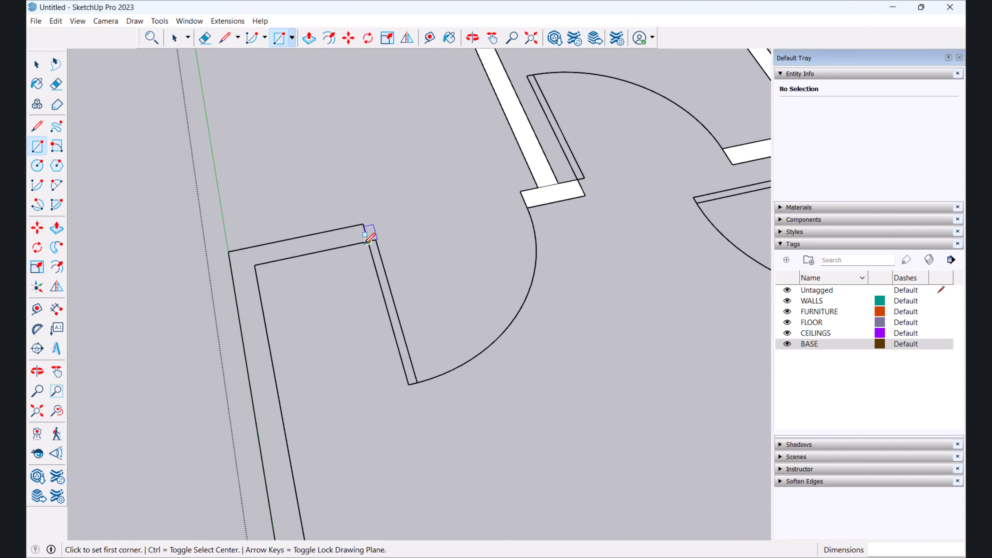
{"action": "left_click", "coordinate": [368, 241]}
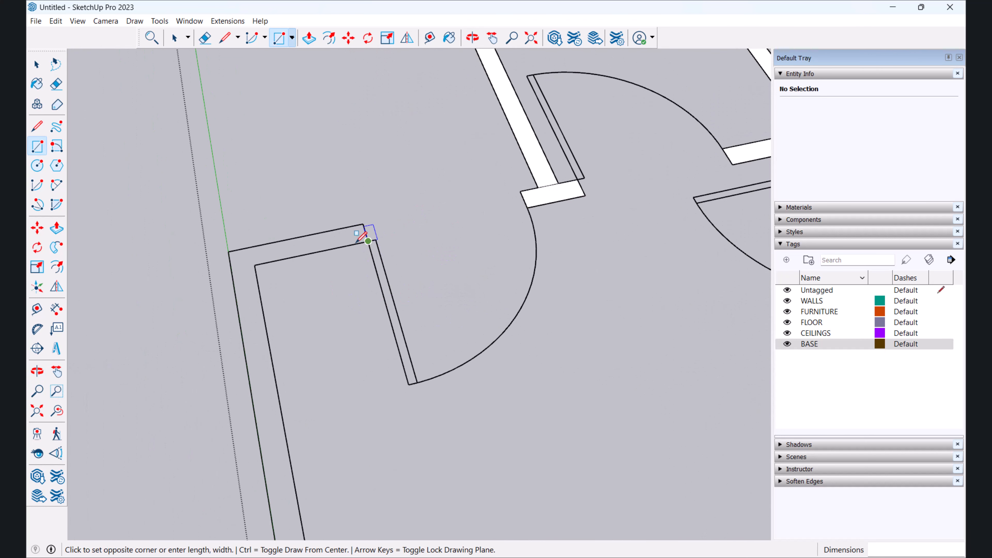
{"action": "left_click", "coordinate": [229, 250]}
{"action": "scroll", "coordinate": [295, 262], "scroll_direction": "down", "scroll_amount": 6}
{"action": "middle_click_drag", "start_coordinate": [472, 372], "coordinate": [402, 414]}
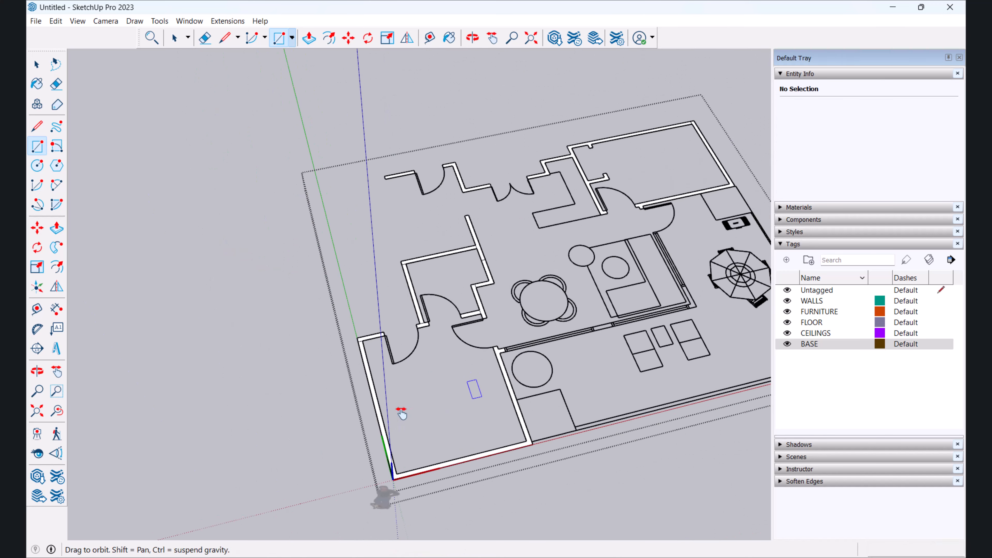
Step: Draw a rectangle over the solid wall pier between the two sliding-door openings, including its end frame
{"action": "scroll", "coordinate": [567, 336], "scroll_direction": "up", "scroll_amount": 8}
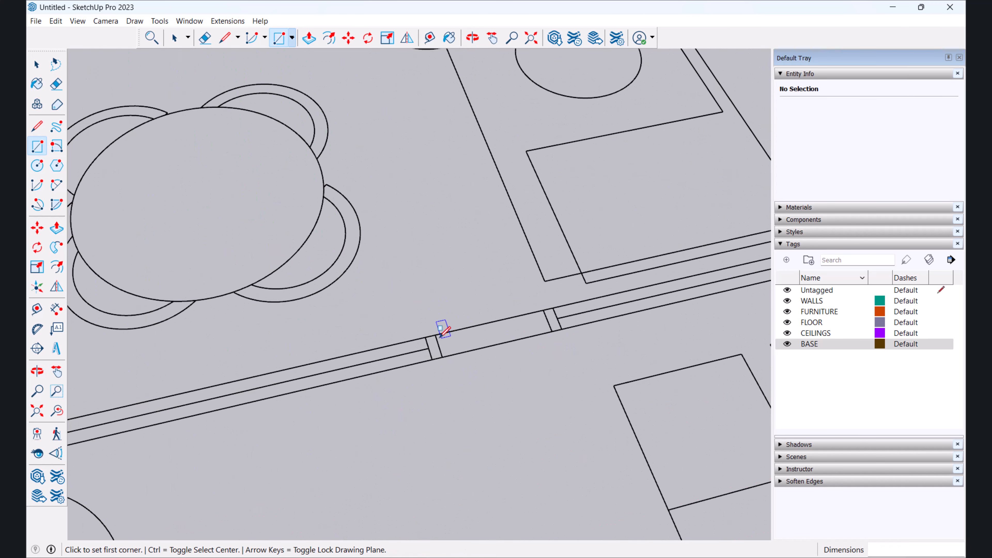
{"action": "left_click", "coordinate": [436, 335]}
{"action": "left_click", "coordinate": [552, 331]}
Step: Draw a rectangle over the living area's outer corner pier, from the sliding-door frame to the outer corner
{"action": "scroll", "coordinate": [518, 350], "scroll_direction": "down", "scroll_amount": 4}
{"action": "middle_click_drag", "start_coordinate": [475, 371], "coordinate": [401, 341], "text": "shift"}
{"action": "scroll", "coordinate": [400, 342], "scroll_direction": "up", "scroll_amount": 2}
{"action": "scroll", "coordinate": [729, 299], "scroll_direction": "down", "scroll_amount": 2}
{"action": "scroll", "coordinate": [729, 299], "scroll_direction": "down", "scroll_amount": 1}
{"action": "middle_click_drag", "start_coordinate": [707, 277], "coordinate": [505, 310], "text": "shift"}
{"action": "scroll", "coordinate": [615, 234], "scroll_direction": "up", "scroll_amount": 4}
{"action": "left_click", "coordinate": [580, 205]}
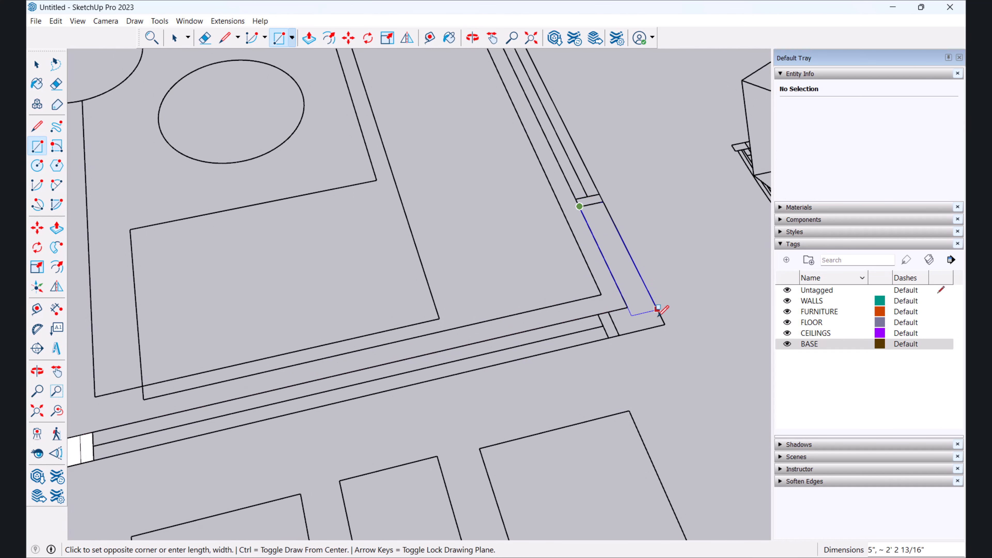
{"action": "left_click", "coordinate": [664, 323]}
Step: Erase the line dividing the outer corner pier and delete the narrow frame face at its end
{"action": "scroll", "coordinate": [662, 318], "scroll_direction": "up", "scroll_amount": 1}
{"action": "key", "text": "e"}
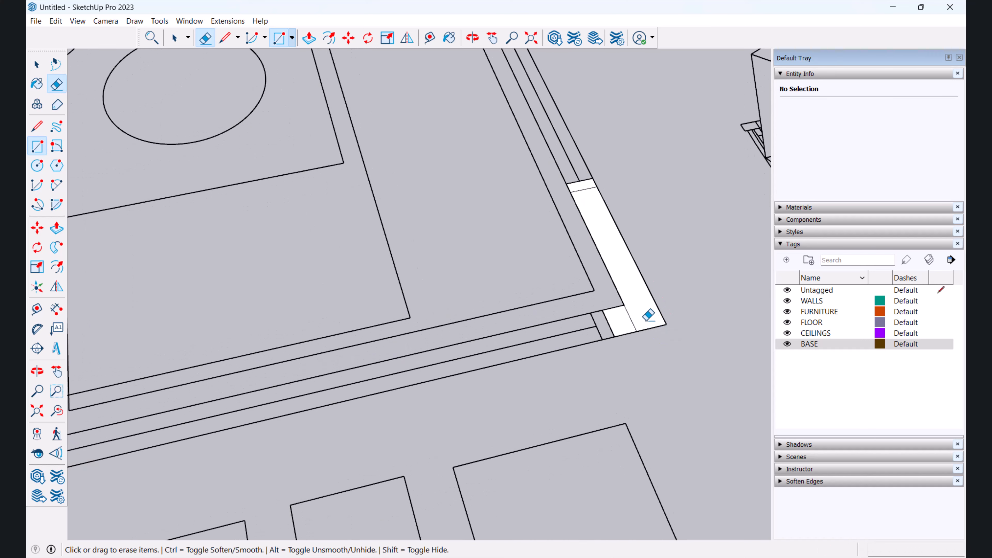
{"action": "key", "text": "space"}
{"action": "scroll", "coordinate": [590, 189], "scroll_direction": "up", "scroll_amount": 2}
{"action": "scroll", "coordinate": [582, 182], "scroll_direction": "up", "scroll_amount": 2}
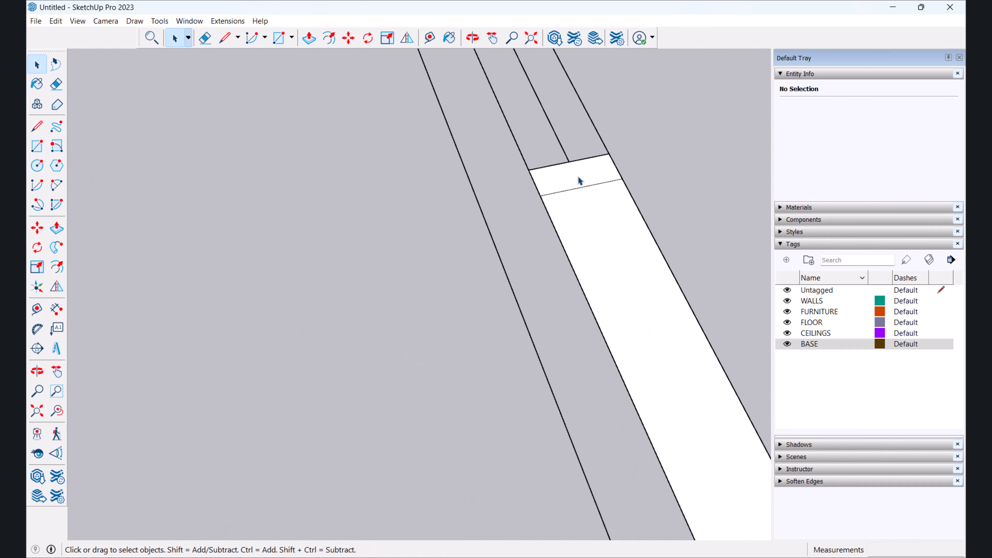
{"action": "left_click", "coordinate": [578, 180]}
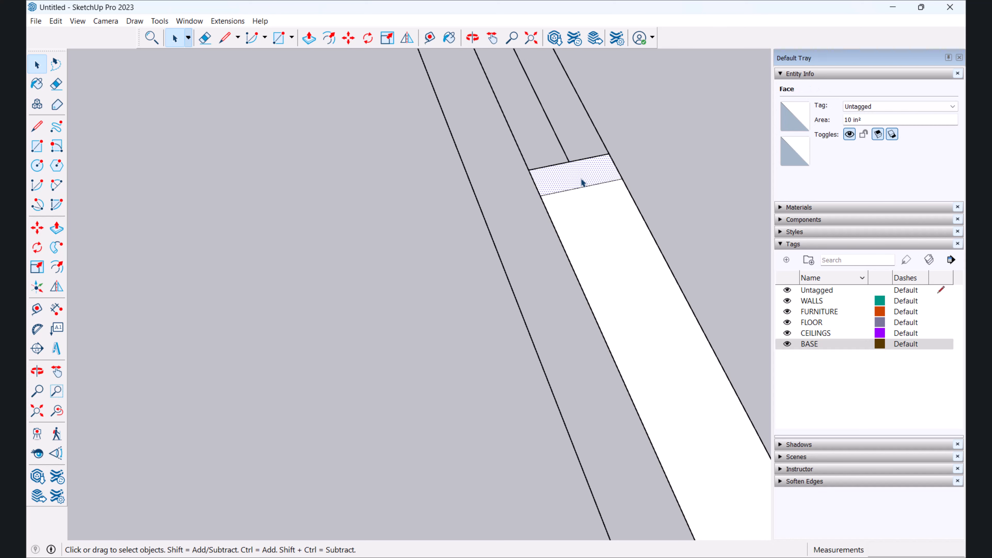
{"action": "key", "text": "Delete"}
{"action": "scroll", "coordinate": [603, 245], "scroll_direction": "down", "scroll_amount": 6}
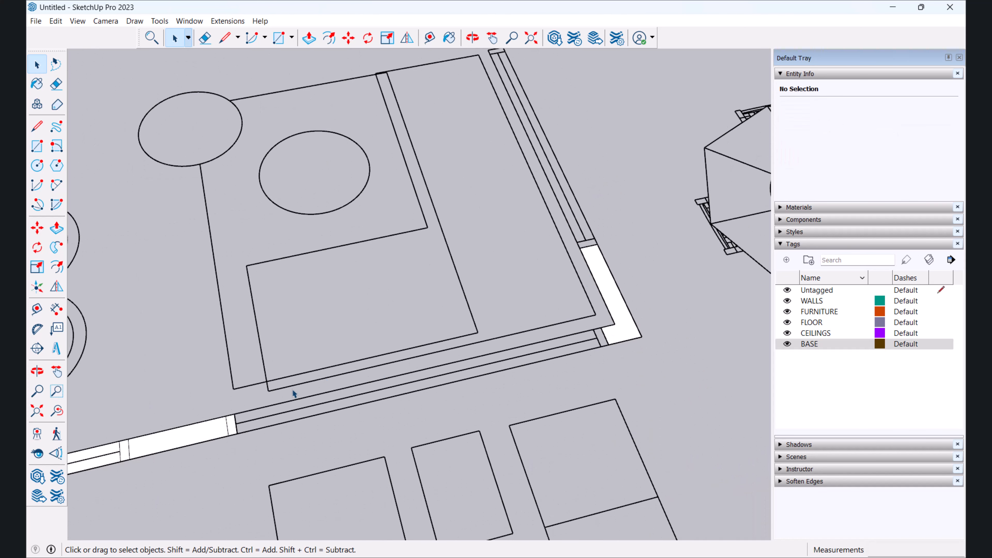
Step: Delete the face filling the sliding-door opening beside the dining table
{"action": "middle_click_drag", "start_coordinate": [139, 465], "coordinate": [415, 348], "text": "shift"}
{"action": "scroll", "coordinate": [414, 347], "scroll_direction": "up", "scroll_amount": 3}
{"action": "middle_click_drag", "start_coordinate": [324, 347], "coordinate": [551, 266], "text": "shift"}
{"action": "scroll", "coordinate": [551, 265], "scroll_direction": "down", "scroll_amount": 1}
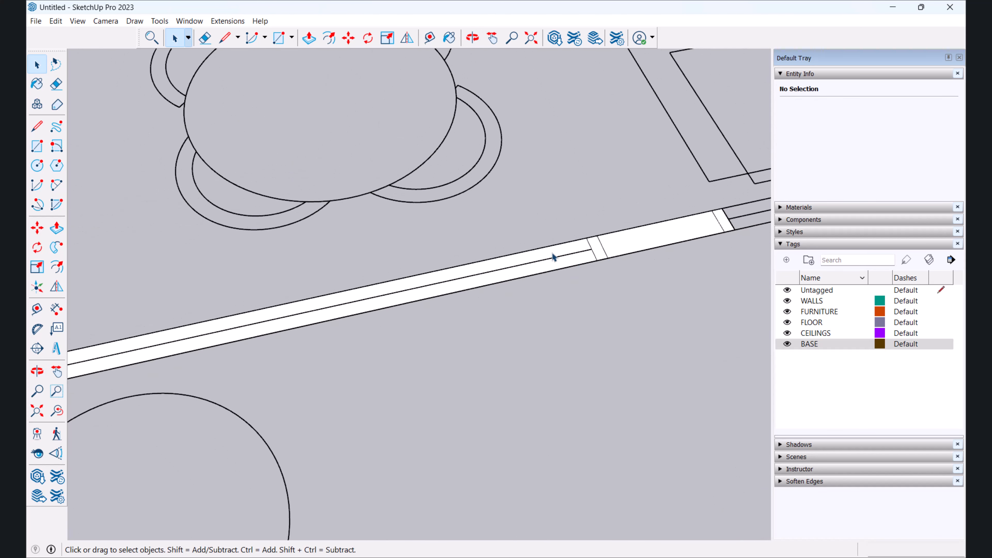
{"action": "left_click", "coordinate": [553, 257]}
{"action": "scroll", "coordinate": [560, 258], "scroll_direction": "down", "scroll_amount": 3}
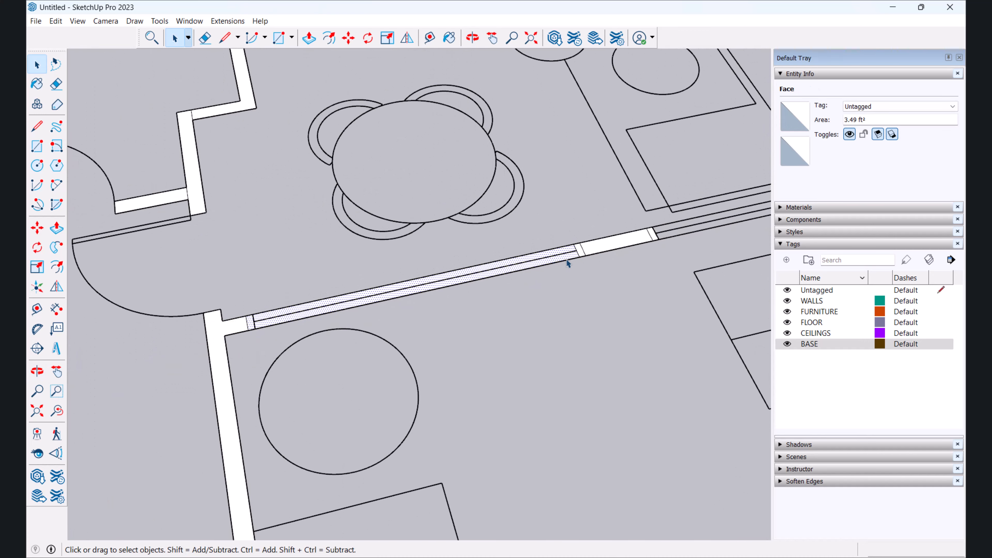
{"action": "key", "text": "Delete"}
Step: Delete the narrow door-frame faces at both ends of the pier between the sliding doors
{"action": "scroll", "coordinate": [576, 258], "scroll_direction": "up", "scroll_amount": 4}
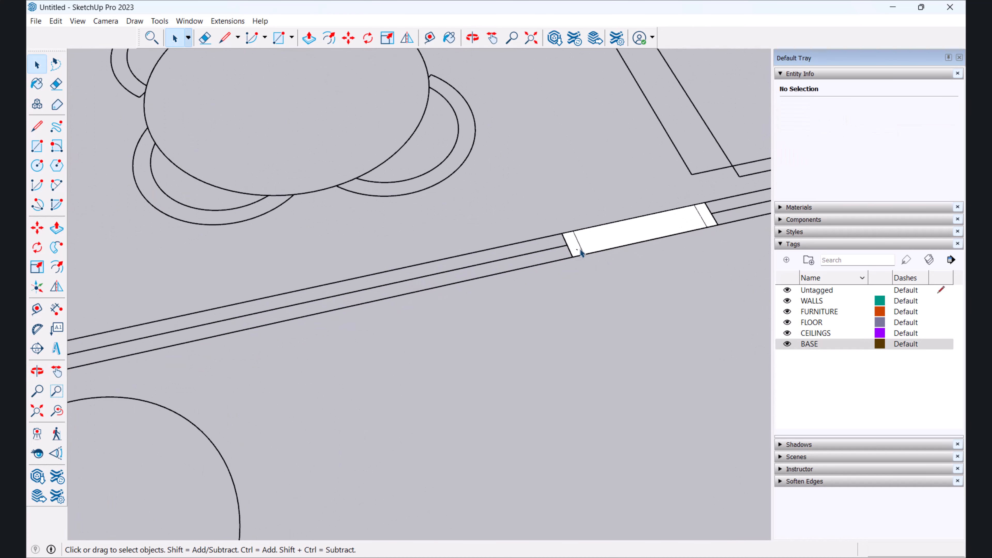
{"action": "key", "text": "Delete"}
{"action": "left_click", "coordinate": [709, 216]}
{"action": "key", "text": "Delete"}
{"action": "scroll", "coordinate": [640, 273], "scroll_direction": "down", "scroll_amount": 4}
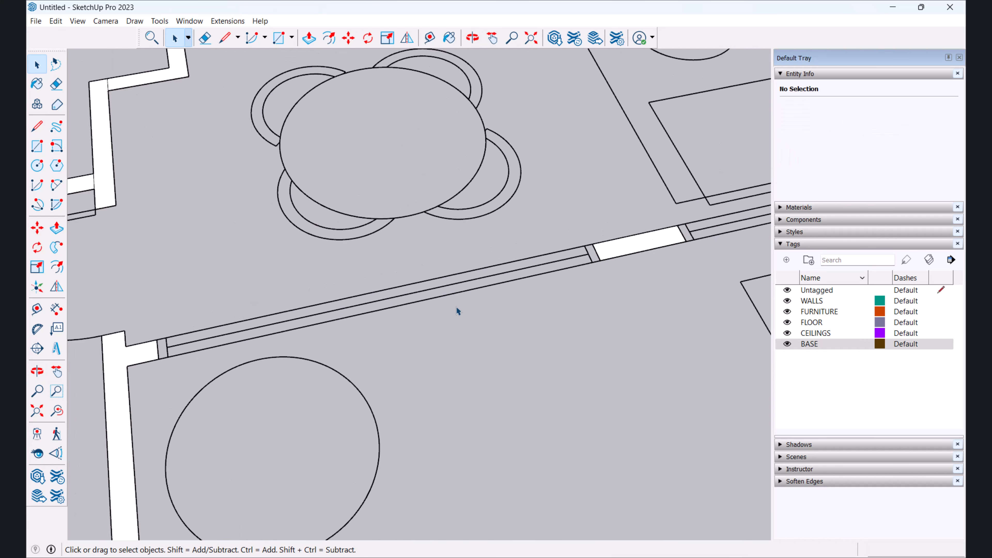
Step: Erase the dividing lines across the small room's jogged side wall and at its junction with the back wall
{"action": "scroll", "coordinate": [480, 301], "scroll_direction": "down", "scroll_amount": 6}
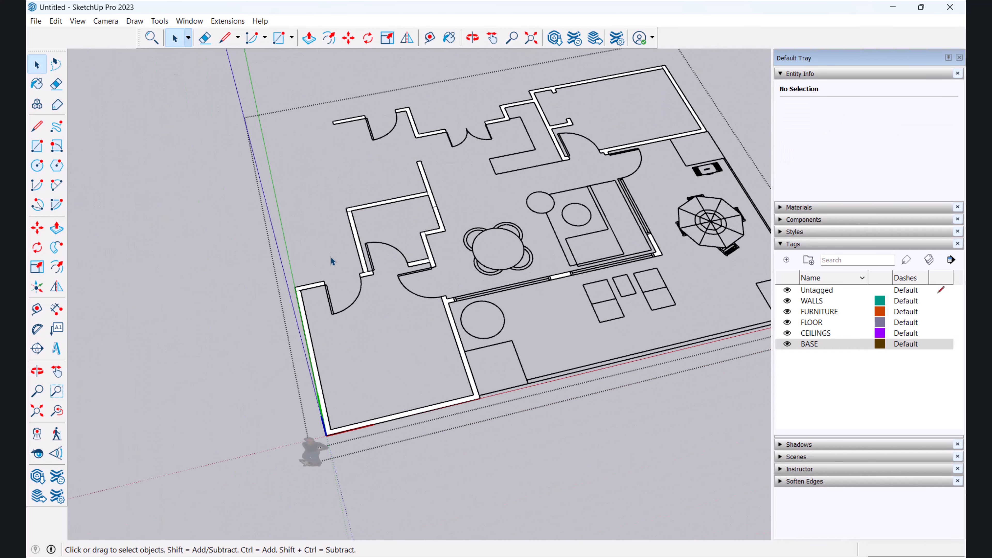
{"action": "scroll", "coordinate": [456, 199], "scroll_direction": "up", "scroll_amount": 5}
{"action": "scroll", "coordinate": [456, 198], "scroll_direction": "up", "scroll_amount": 4}
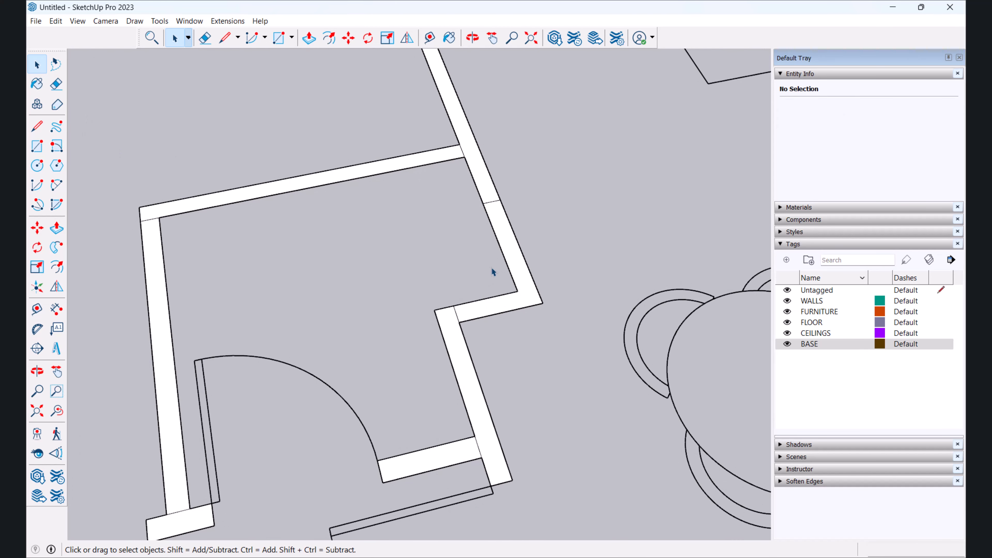
{"action": "key", "text": "e"}
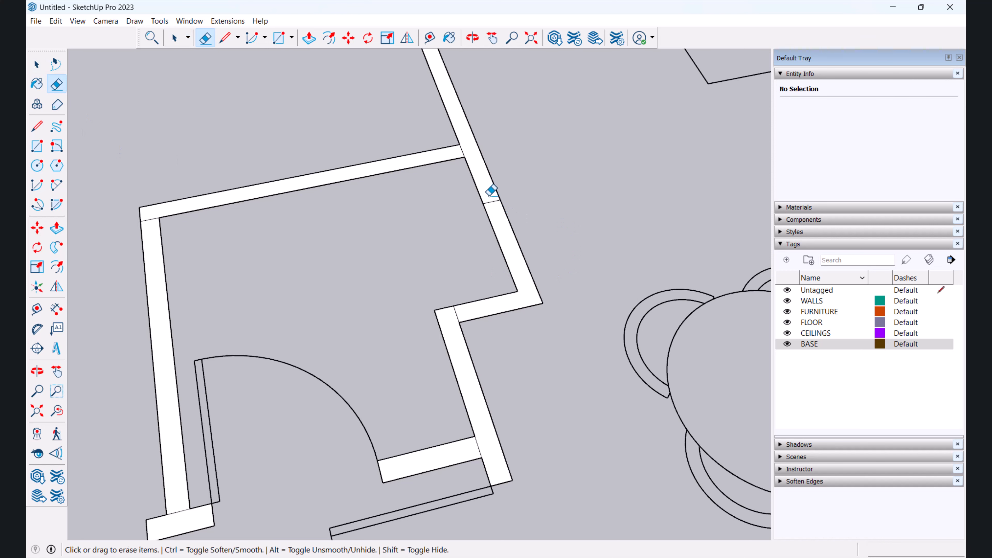
{"action": "scroll", "coordinate": [457, 303], "scroll_direction": "down", "scroll_amount": 2}
{"action": "scroll", "coordinate": [436, 308], "scroll_direction": "up", "scroll_amount": 2}
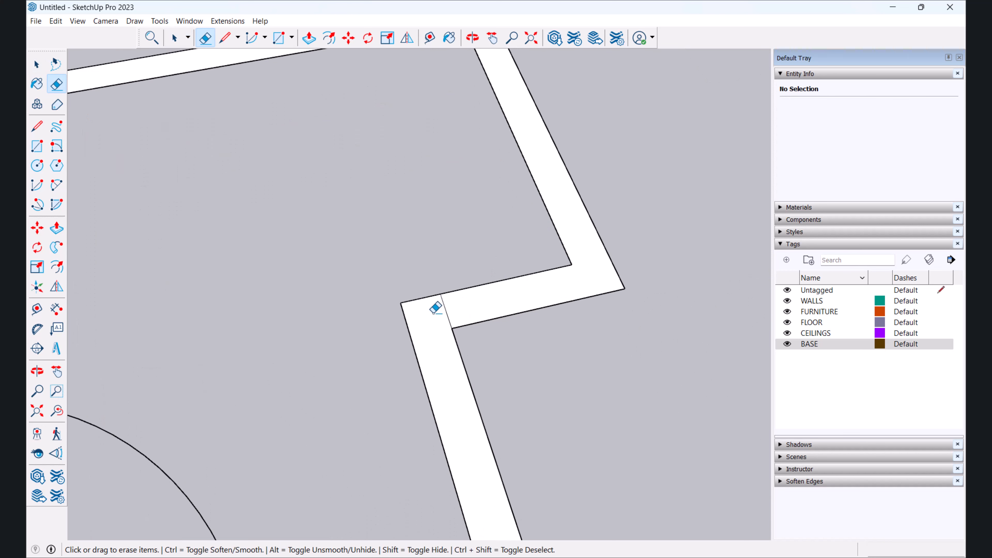
{"action": "scroll", "coordinate": [465, 279], "scroll_direction": "down", "scroll_amount": 3}
{"action": "scroll", "coordinate": [460, 159], "scroll_direction": "up", "scroll_amount": 3}
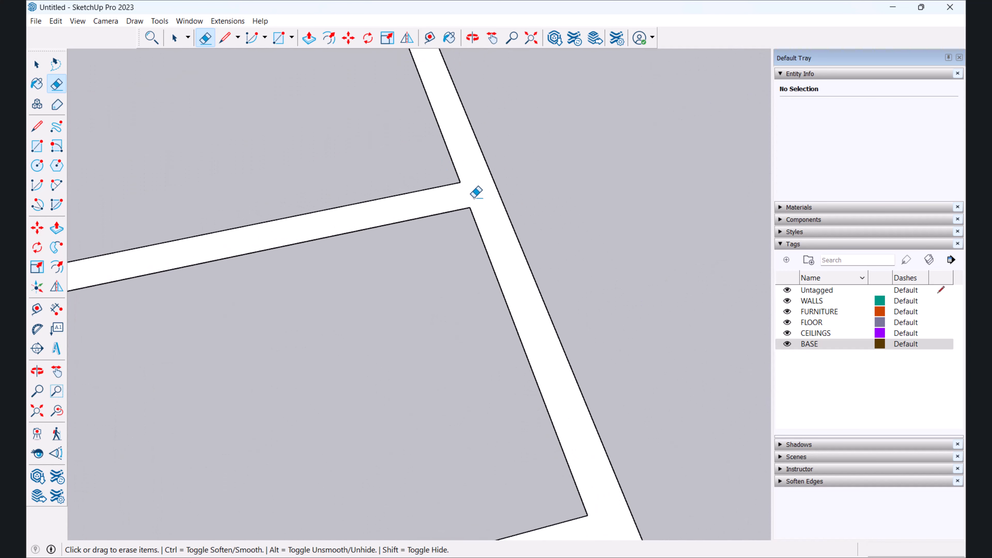
Step: Erase the dividing lines at the small room's back corner and where the short doorway wall meets the jogged wall
{"action": "scroll", "coordinate": [476, 192], "scroll_direction": "down", "scroll_amount": 3}
{"action": "scroll", "coordinate": [168, 275], "scroll_direction": "up", "scroll_amount": 2}
{"action": "scroll", "coordinate": [432, 251], "scroll_direction": "down", "scroll_amount": 4}
{"action": "scroll", "coordinate": [422, 307], "scroll_direction": "up", "scroll_amount": 4}
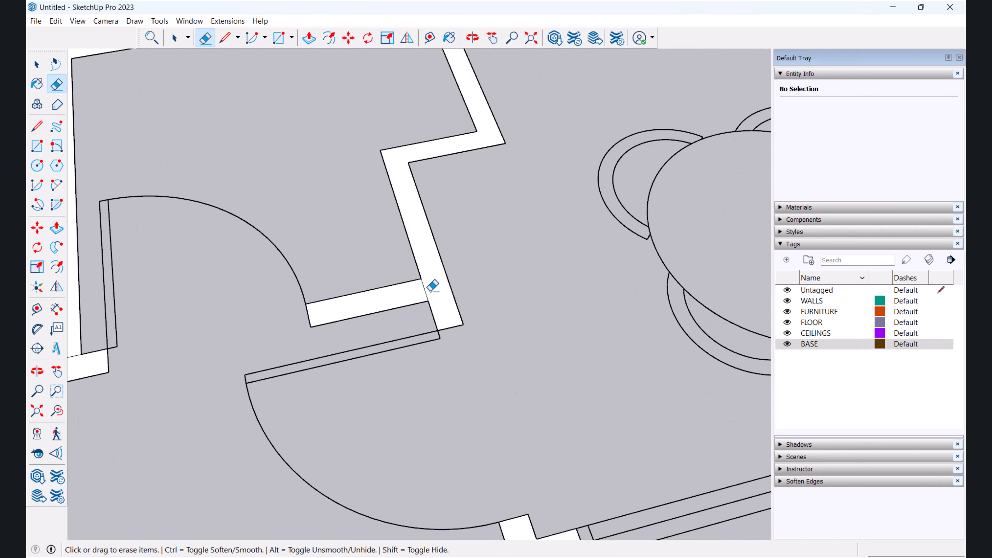
Step: Erase the remaining dividing lines near the small room's doorway and at the adjoining room's outer corner
{"action": "scroll", "coordinate": [445, 280], "scroll_direction": "down", "scroll_amount": 4}
{"action": "scroll", "coordinate": [244, 311], "scroll_direction": "up", "scroll_amount": 4}
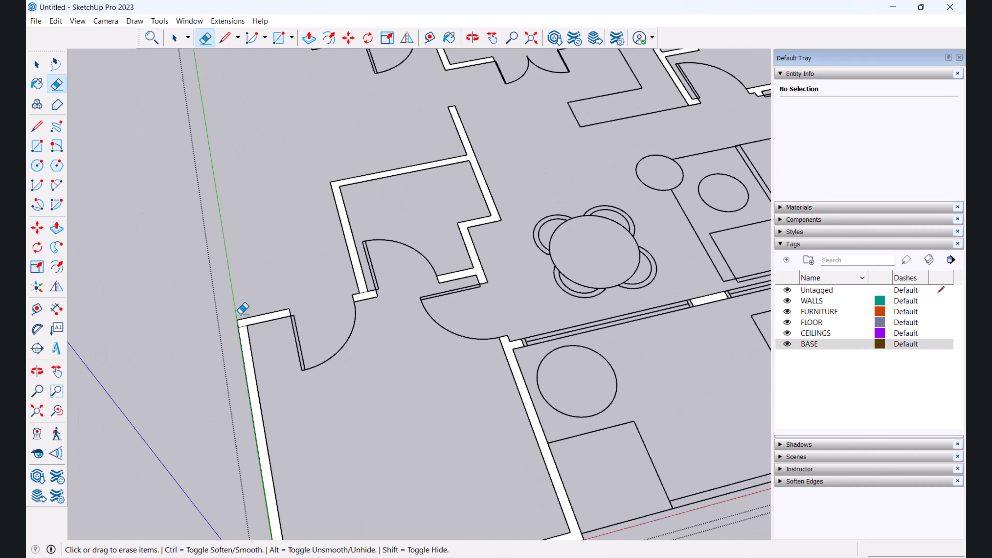
{"action": "scroll", "coordinate": [249, 318], "scroll_direction": "down", "scroll_amount": 1}
{"action": "scroll", "coordinate": [469, 284], "scroll_direction": "down", "scroll_amount": 4}
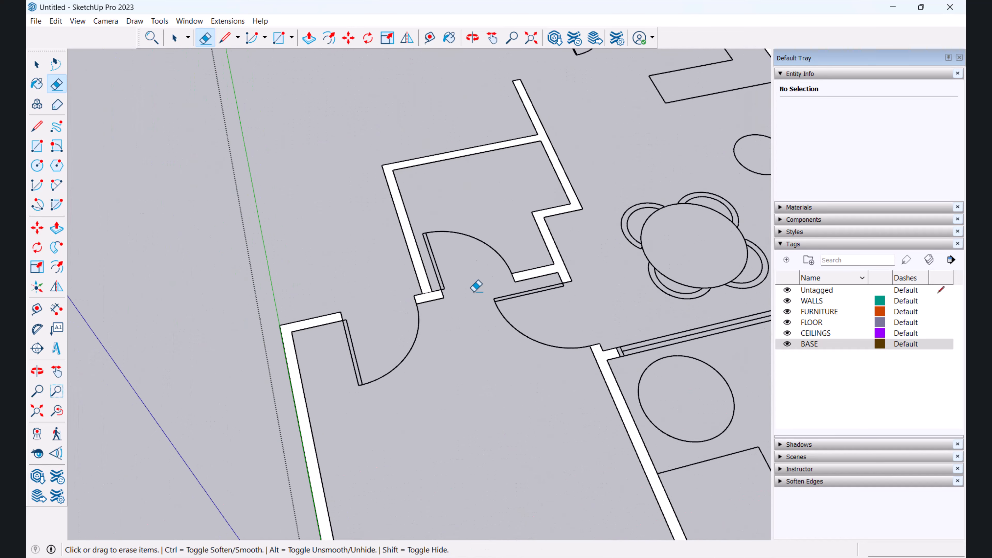
{"action": "scroll", "coordinate": [636, 271], "scroll_direction": "up", "scroll_amount": 3}
{"action": "scroll", "coordinate": [560, 339], "scroll_direction": "down", "scroll_amount": 3}
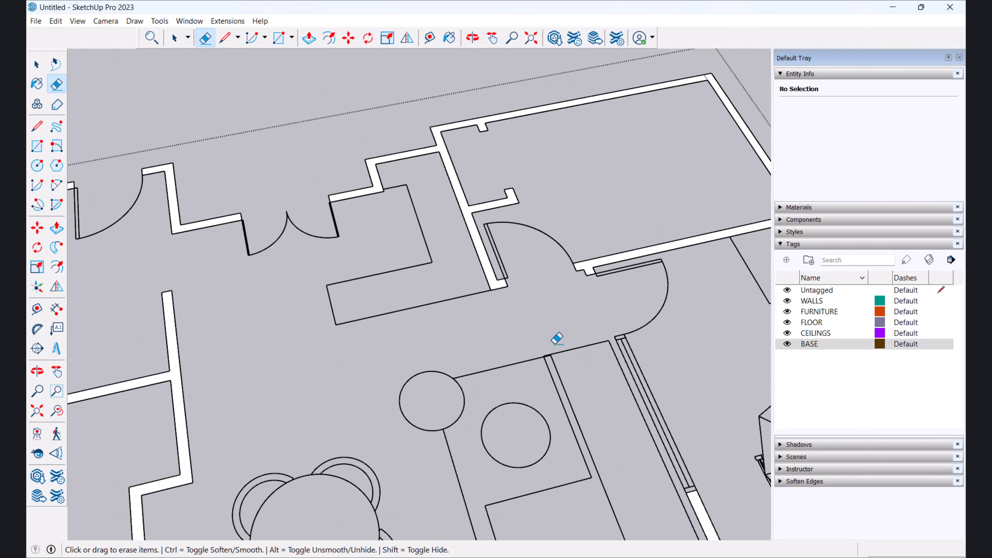
Step: Erase the dividing line at the far room's outer back corner
{"action": "scroll", "coordinate": [542, 289], "scroll_direction": "down", "scroll_amount": 5}
{"action": "key", "text": "space"}
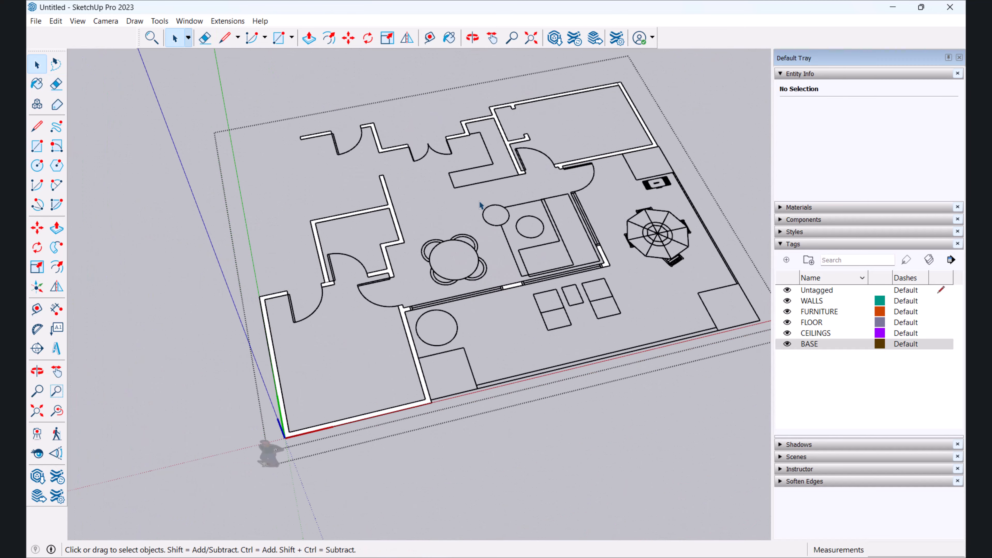
{"action": "scroll", "coordinate": [558, 157], "scroll_direction": "down", "scroll_amount": 1}
{"action": "scroll", "coordinate": [571, 148], "scroll_direction": "up", "scroll_amount": 1}
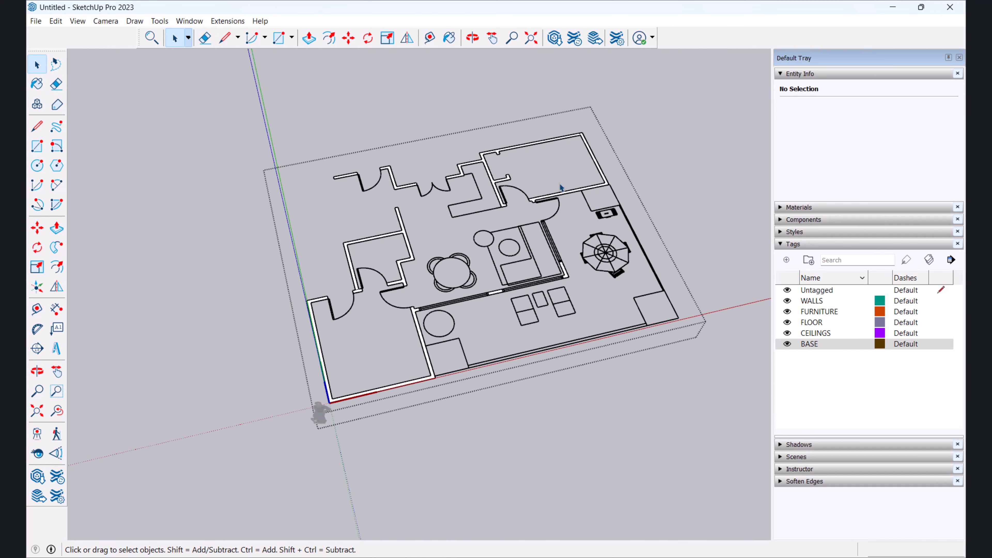
{"action": "scroll", "coordinate": [593, 213], "scroll_direction": "up", "scroll_amount": 5}
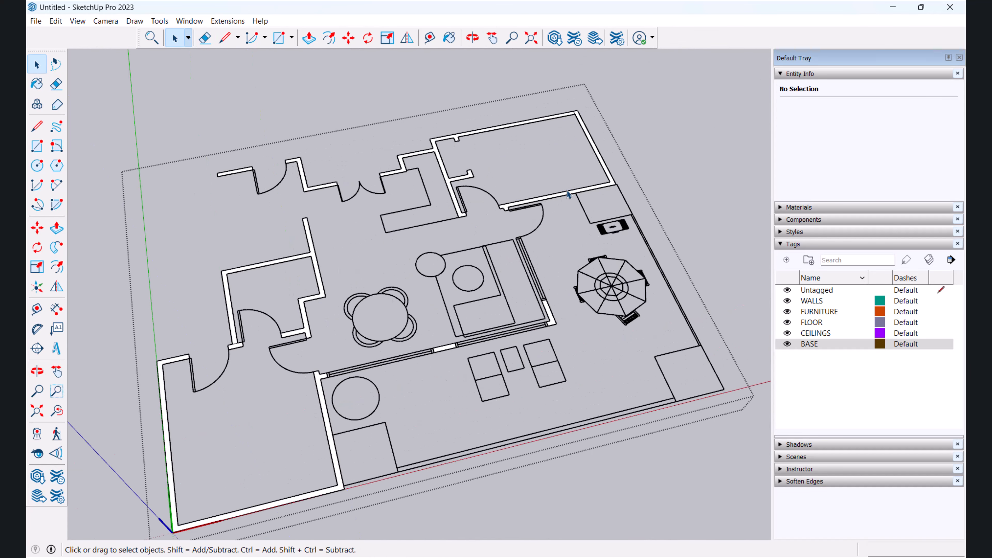
{"action": "scroll", "coordinate": [541, 112], "scroll_direction": "up", "scroll_amount": 5}
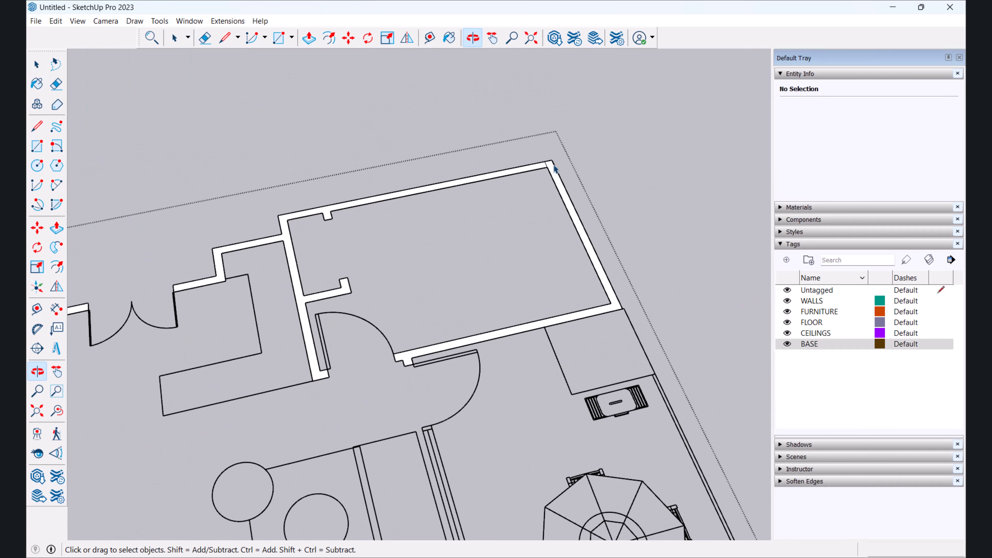
{"action": "left_click", "coordinate": [56, 86]}
{"action": "left_click", "coordinate": [535, 159]}
{"action": "scroll", "coordinate": [502, 294], "scroll_direction": "down", "scroll_amount": 3}
{"action": "key", "text": "space"}
Step: Select the connected wall face surrounding the far room
{"action": "scroll", "coordinate": [499, 316], "scroll_direction": "down", "scroll_amount": 5}
{"action": "middle_click_drag", "start_coordinate": [453, 393], "coordinate": [563, 191], "text": "shift"}
{"action": "scroll", "coordinate": [458, 204], "scroll_direction": "down", "scroll_amount": 5}
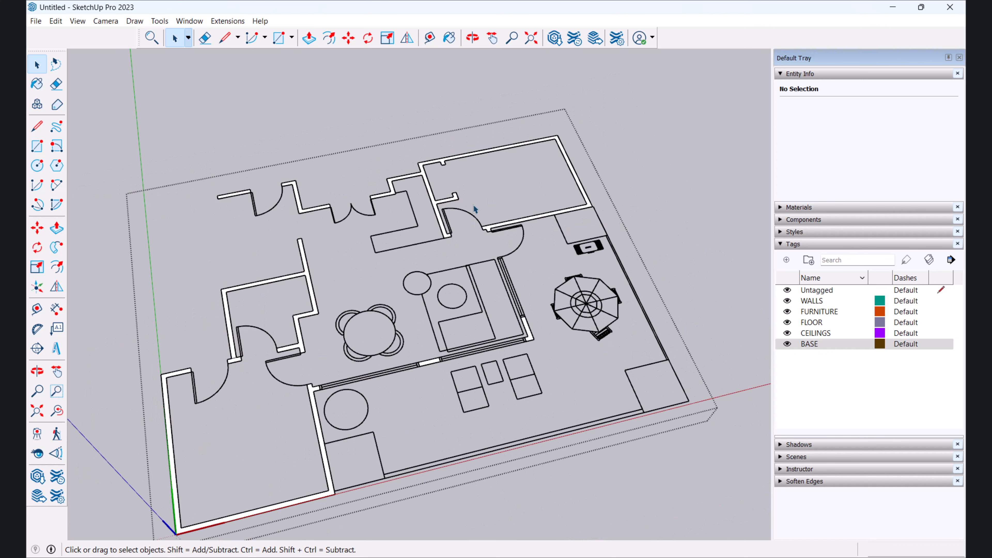
{"action": "scroll", "coordinate": [479, 242], "scroll_direction": "up", "scroll_amount": 8}
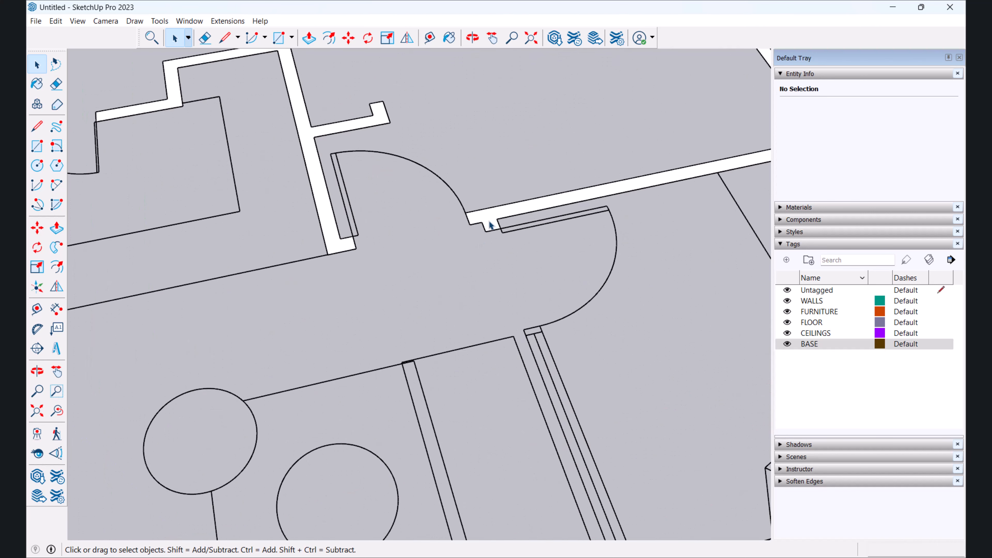
{"action": "left_click", "coordinate": [489, 224]}
Step: Examine the selected wall face around the far room and kitchen for breaks at its corners and door openings
{"action": "scroll", "coordinate": [447, 245], "scroll_direction": "down", "scroll_amount": 3}
{"action": "scroll", "coordinate": [448, 244], "scroll_direction": "down", "scroll_amount": 5}
{"action": "scroll", "coordinate": [382, 161], "scroll_direction": "up", "scroll_amount": 7}
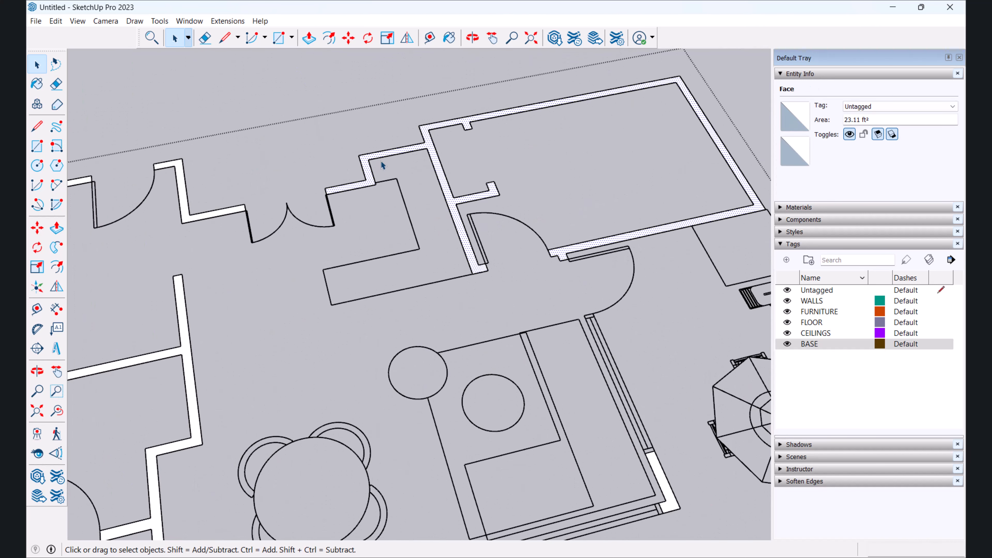
{"action": "scroll", "coordinate": [475, 191], "scroll_direction": "down", "scroll_amount": 3}
{"action": "middle_click_drag", "start_coordinate": [543, 164], "coordinate": [556, 222]}
{"action": "scroll", "coordinate": [355, 206], "scroll_direction": "up", "scroll_amount": 3}
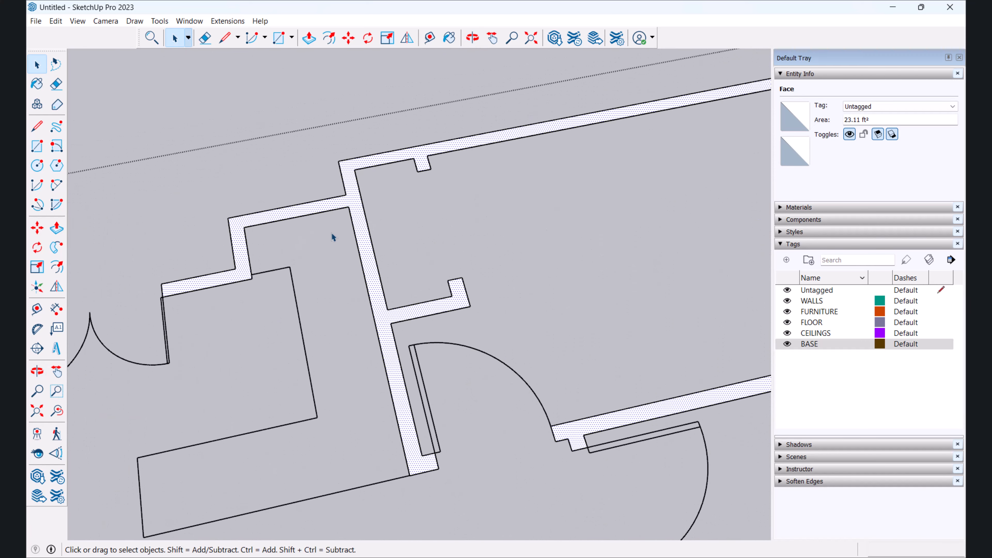
{"action": "scroll", "coordinate": [352, 195], "scroll_direction": "up", "scroll_amount": 5}
{"action": "scroll", "coordinate": [352, 195], "scroll_direction": "down", "scroll_amount": 5}
{"action": "scroll", "coordinate": [421, 223], "scroll_direction": "down", "scroll_amount": 5}
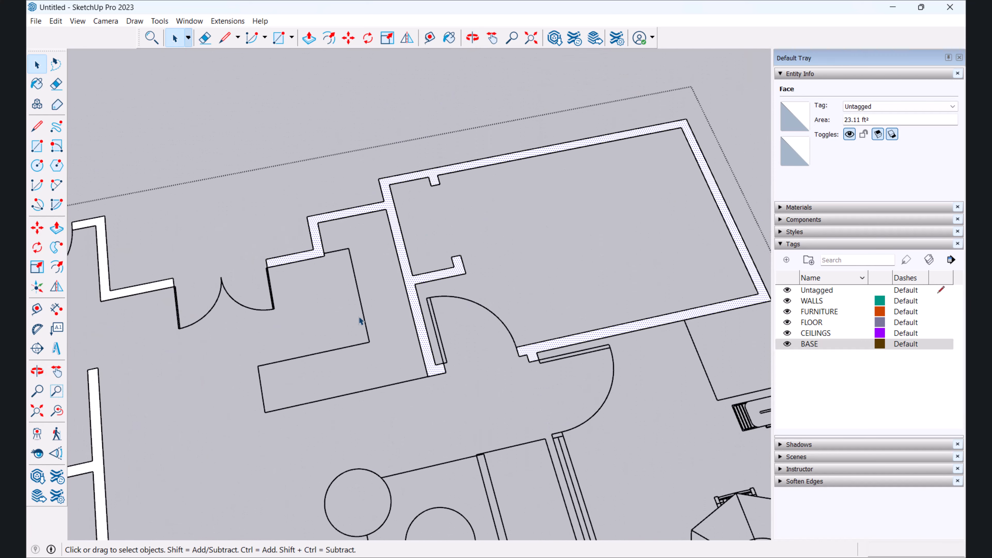
{"action": "scroll", "coordinate": [287, 423], "scroll_direction": "down", "scroll_amount": 2}
{"action": "mouse_move", "coordinate": [287, 420]}
{"action": "middle_mouse_down"}
{"action": "mouse_move", "coordinate": [337, 337]}
{"action": "mouse_move", "coordinate": [328, 341]}
{"action": "mouse_move", "coordinate": [382, 224]}
{"action": "middle_mouse_up"}
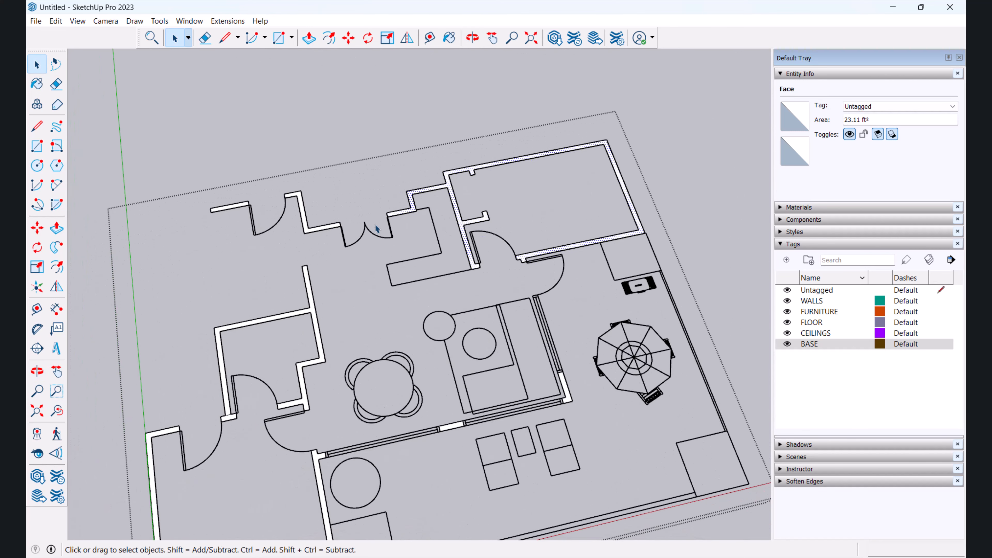
Step: Add the stepped wall face between the entry and double doors and the small room's wall face to the selection
{"action": "scroll", "coordinate": [495, 248], "scroll_direction": "up", "scroll_amount": 2}
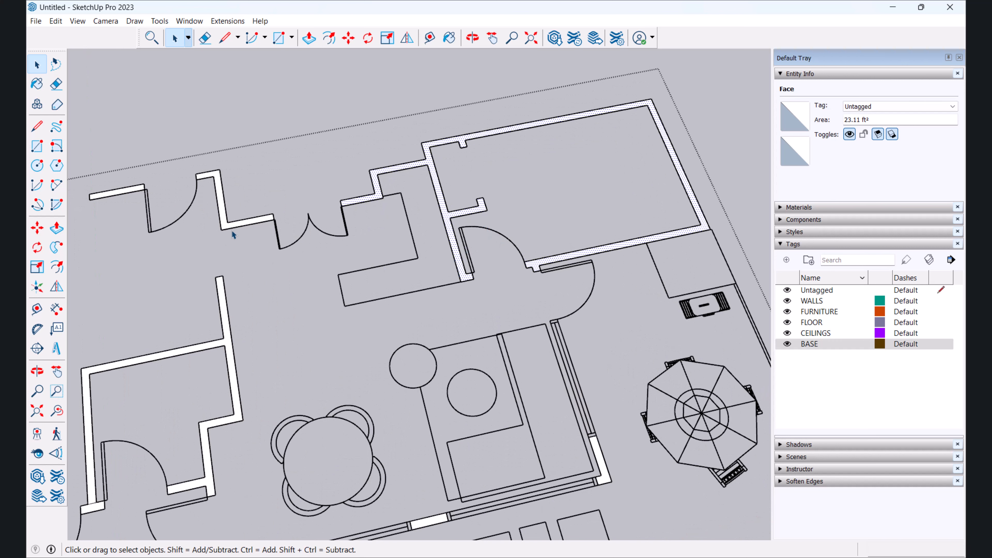
{"action": "scroll", "coordinate": [231, 232], "scroll_direction": "up", "scroll_amount": 2}
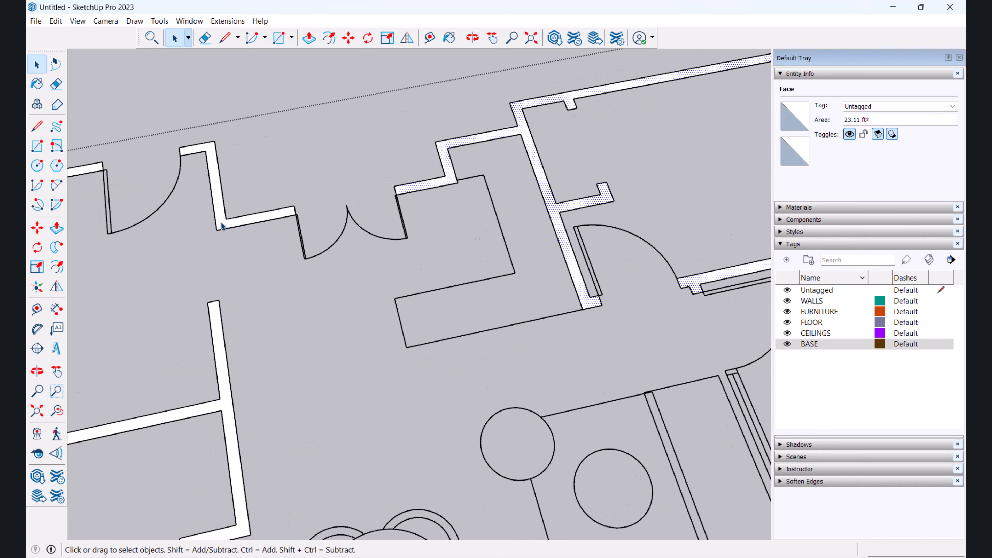
{"action": "scroll", "coordinate": [221, 227], "scroll_direction": "up", "scroll_amount": 1}
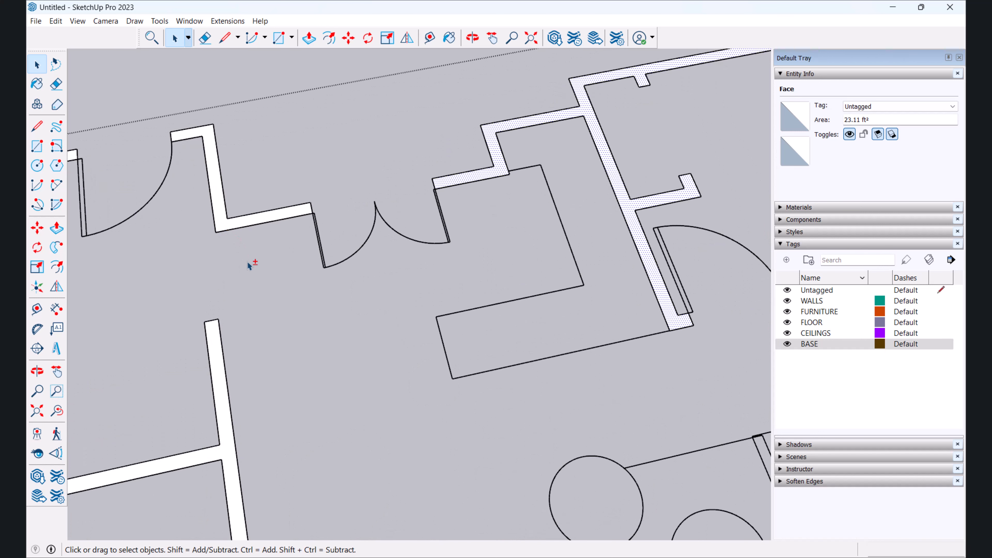
{"action": "left_click", "coordinate": [221, 224], "text": "shift"}
{"action": "scroll", "coordinate": [258, 289], "scroll_direction": "down", "scroll_amount": 4}
{"action": "middle_click_drag", "start_coordinate": [336, 311], "coordinate": [388, 235], "text": "shift"}
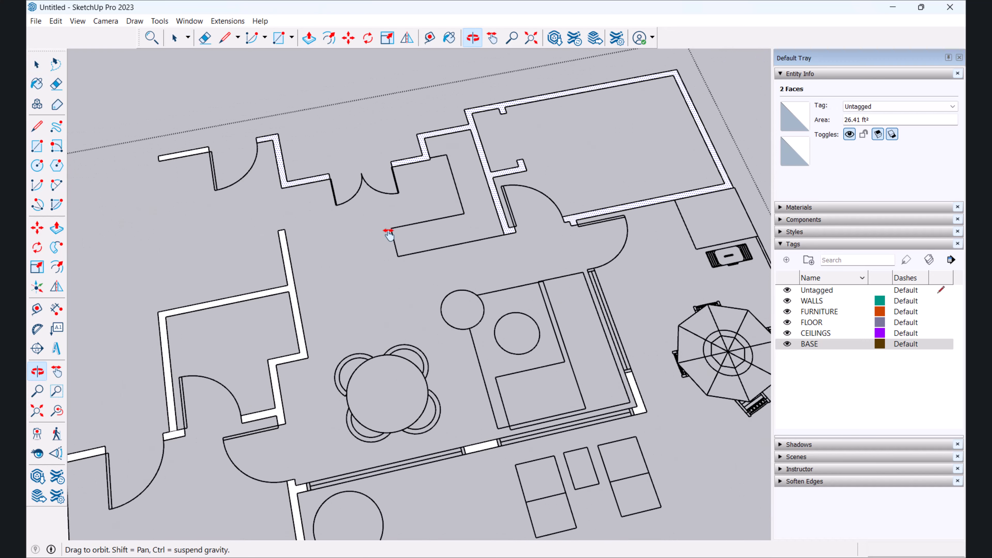
{"action": "scroll", "coordinate": [326, 227], "scroll_direction": "up", "scroll_amount": 7}
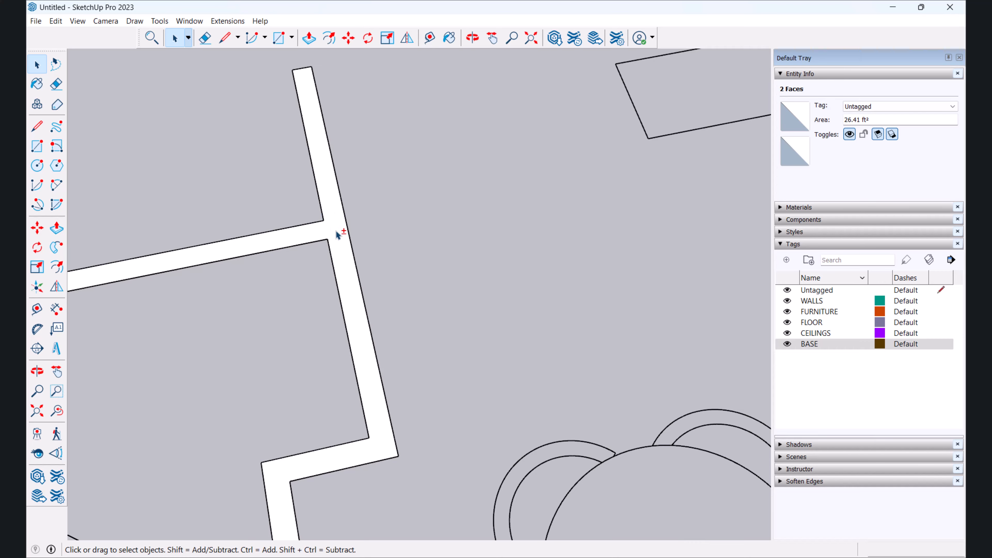
{"action": "scroll", "coordinate": [338, 235], "scroll_direction": "down", "scroll_amount": 8}
{"action": "middle_click_drag", "start_coordinate": [290, 299], "coordinate": [308, 249]}
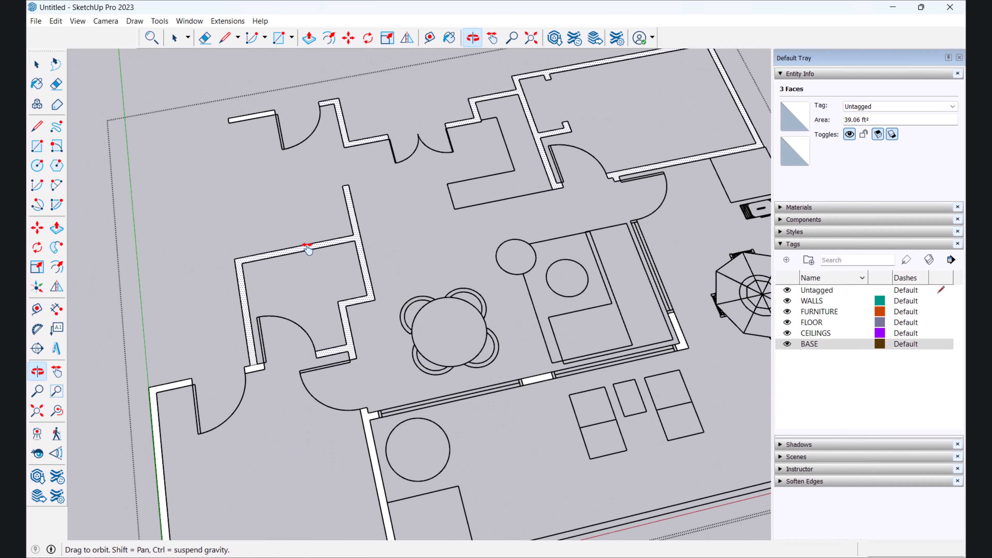
Step: Add the short wall piece beside the small room's door and the near room's outer wall face to the selection
{"action": "scroll", "coordinate": [309, 252], "scroll_direction": "up", "scroll_amount": 10}
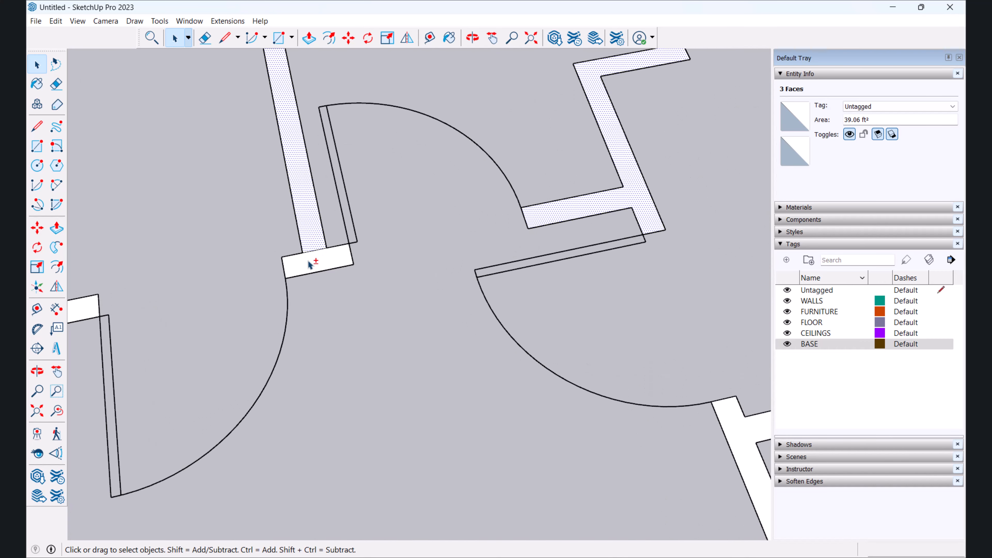
{"action": "scroll", "coordinate": [309, 262], "scroll_direction": "up", "scroll_amount": 3}
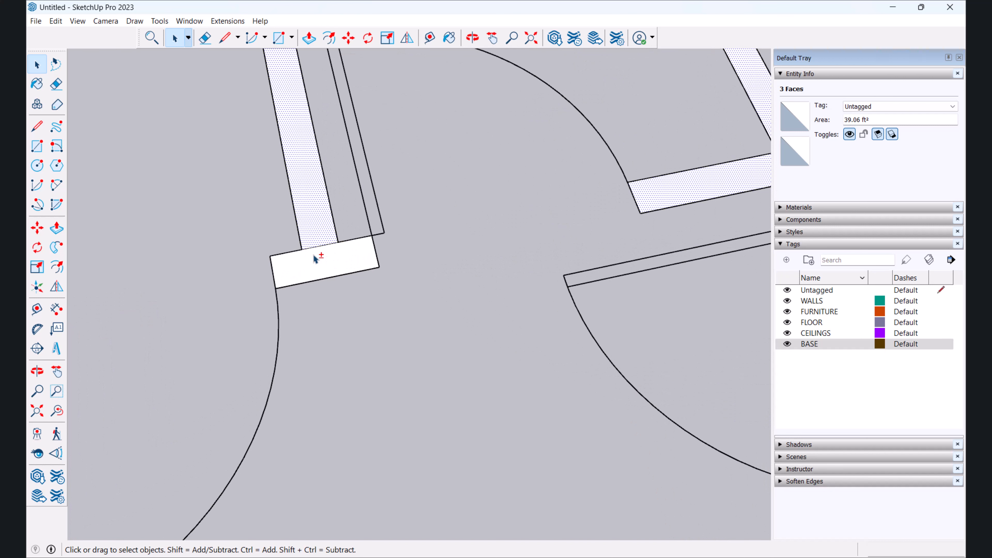
{"action": "middle_click_drag", "start_coordinate": [334, 259], "coordinate": [342, 278]}
{"action": "scroll", "coordinate": [344, 279], "scroll_direction": "down", "scroll_amount": 6}
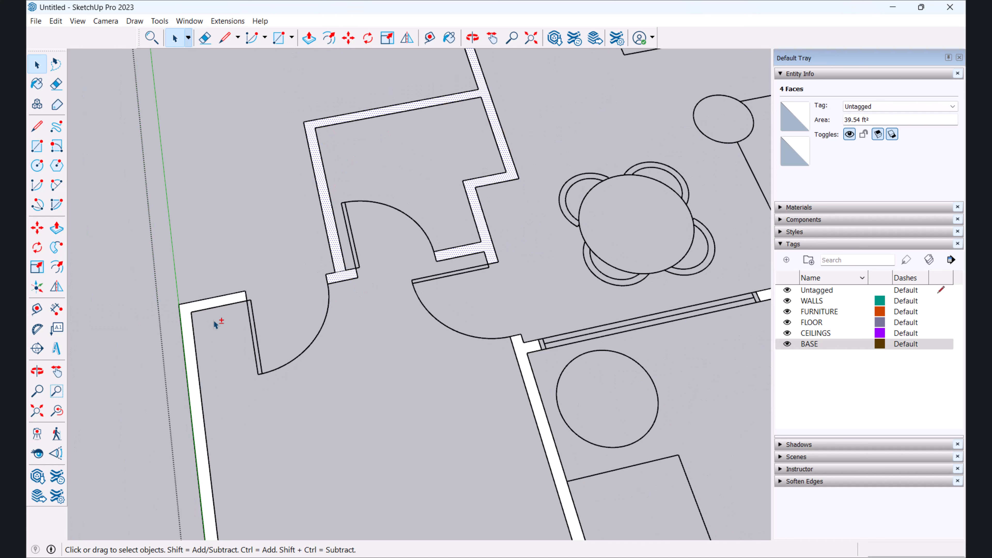
{"action": "scroll", "coordinate": [195, 315], "scroll_direction": "up", "scroll_amount": 5}
{"action": "scroll", "coordinate": [194, 312], "scroll_direction": "up", "scroll_amount": 1}
{"action": "left_click", "coordinate": [195, 311], "text": "shift"}
{"action": "scroll", "coordinate": [274, 335], "scroll_direction": "down", "scroll_amount": 8}
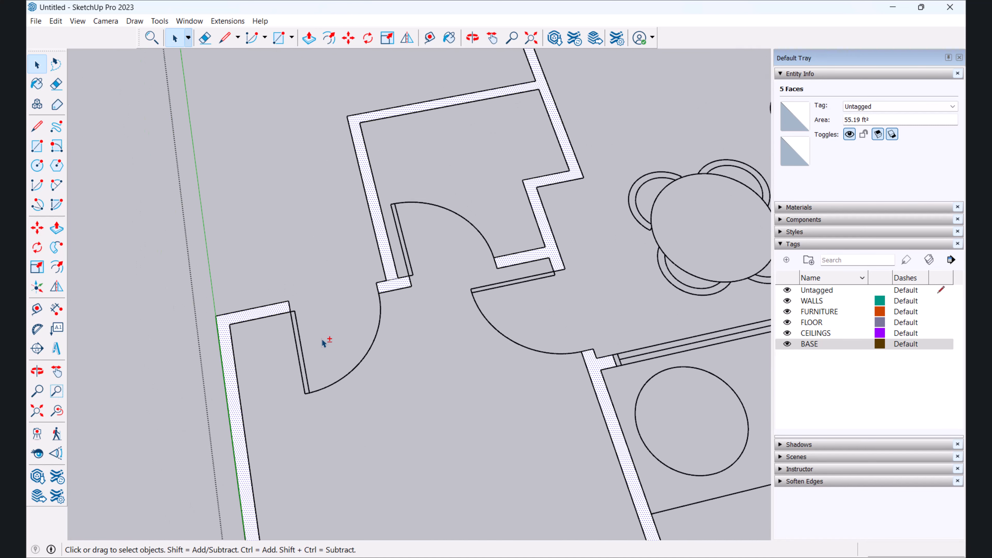
Step: Add the wall piece between the two long windows and the living area's L-shaped corner wall face to the selection
{"action": "middle_click_drag", "start_coordinate": [438, 413], "coordinate": [344, 270], "text": "shift"}
{"action": "scroll", "coordinate": [453, 309], "scroll_direction": "up", "scroll_amount": 5}
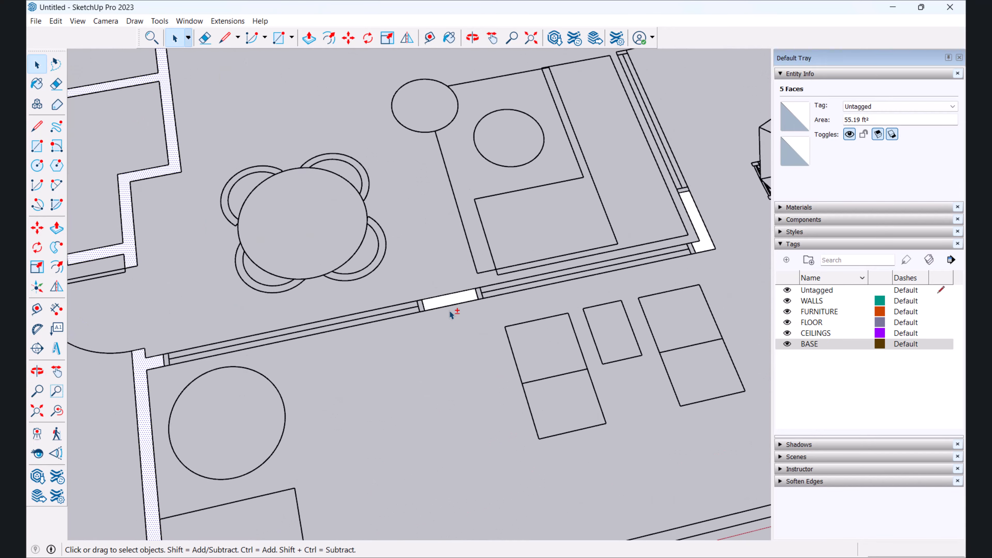
{"action": "left_click", "coordinate": [582, 181], "text": "shift"}
{"action": "scroll", "coordinate": [418, 249], "scroll_direction": "down", "scroll_amount": 5}
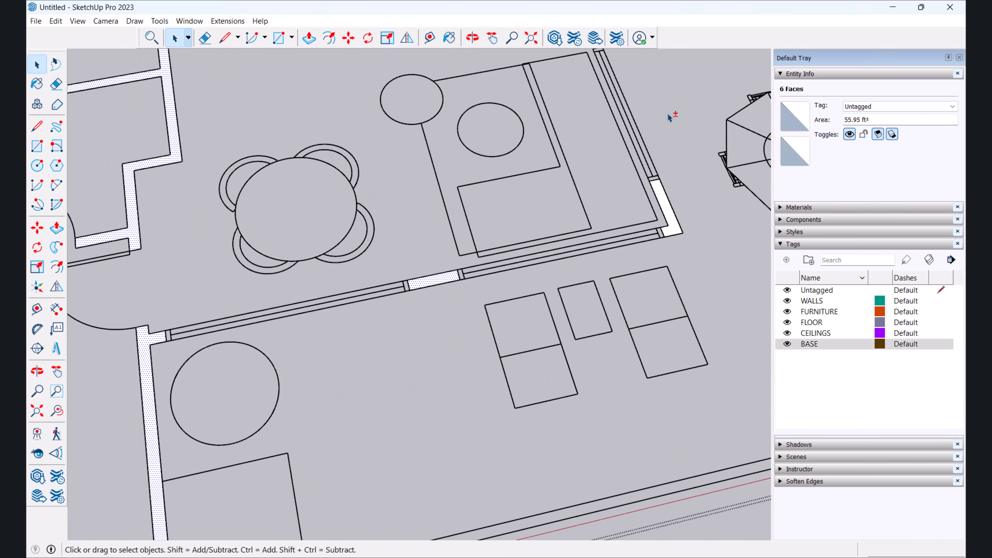
{"action": "middle_click_drag", "start_coordinate": [676, 202], "coordinate": [615, 230], "text": "shift"}
{"action": "scroll", "coordinate": [601, 236], "scroll_direction": "up", "scroll_amount": 5}
{"action": "scroll", "coordinate": [600, 233], "scroll_direction": "up", "scroll_amount": 1}
{"action": "left_click", "coordinate": [600, 233], "text": "shift"}
{"action": "scroll", "coordinate": [625, 219], "scroll_direction": "down", "scroll_amount": 8}
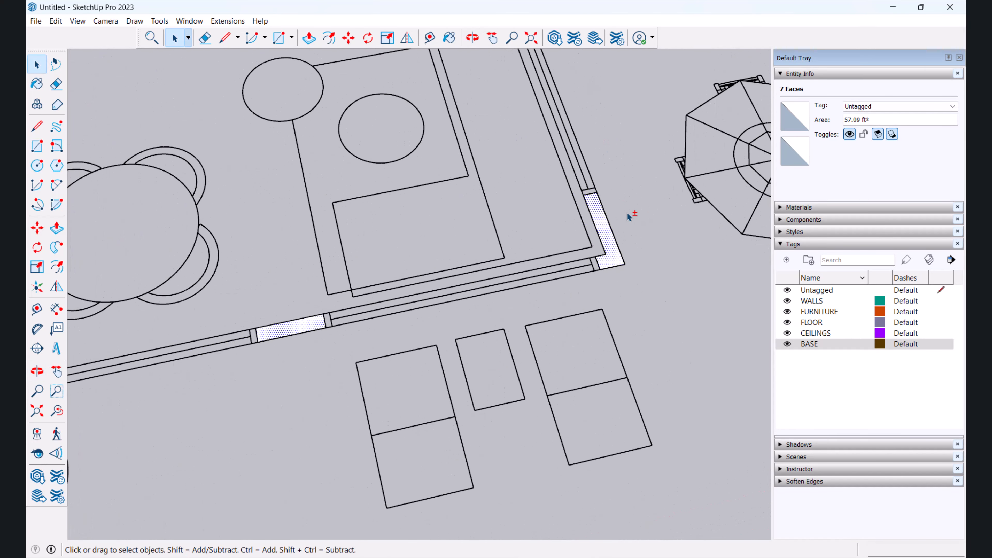
Step: Add the isolated straight wall face beside the entry door to the selection
{"action": "middle_click_drag", "start_coordinate": [634, 149], "coordinate": [602, 355], "text": "shift"}
{"action": "scroll", "coordinate": [552, 132], "scroll_direction": "down", "scroll_amount": 2}
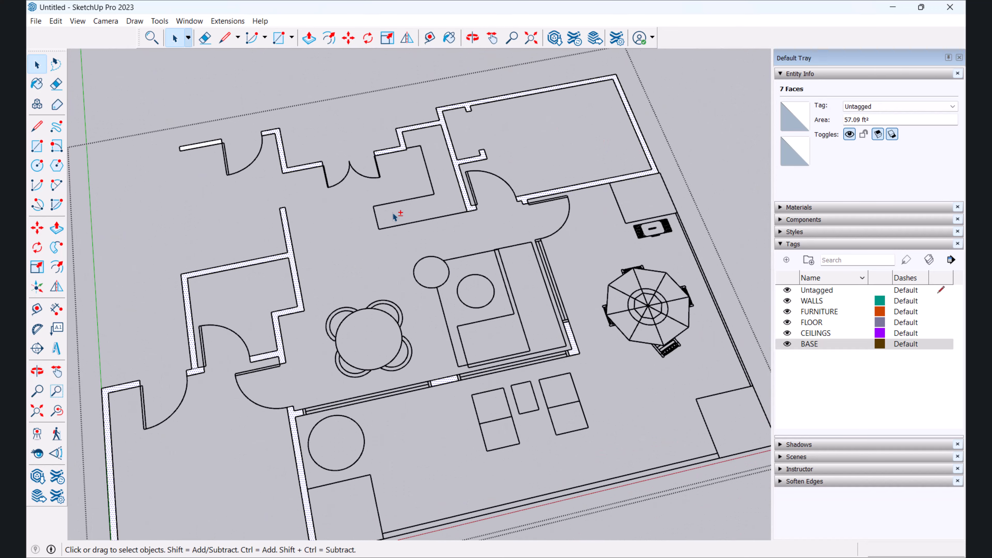
{"action": "middle_click_drag", "start_coordinate": [339, 261], "coordinate": [328, 164]}
{"action": "scroll", "coordinate": [295, 189], "scroll_direction": "up", "scroll_amount": 5}
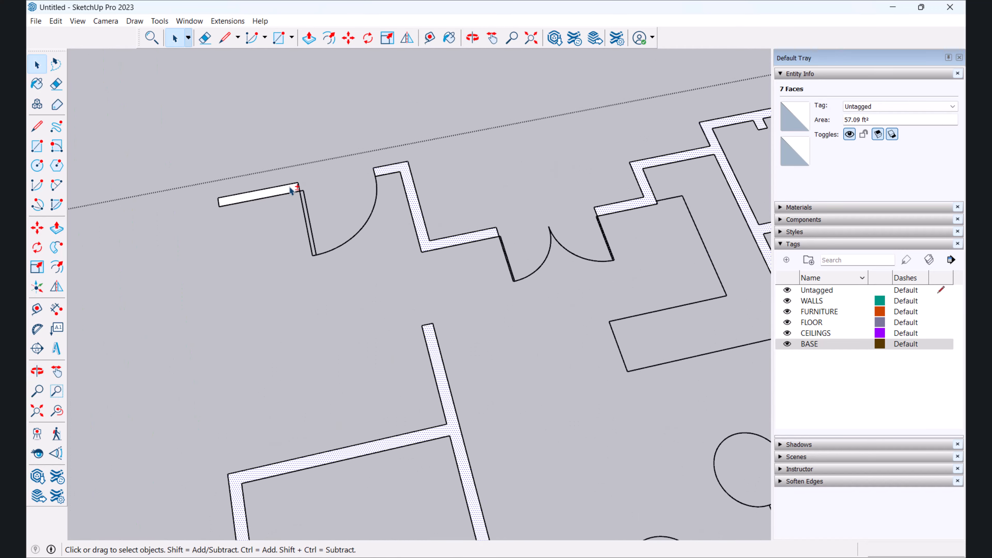
{"action": "left_click", "coordinate": [278, 194], "text": "shift"}
{"action": "scroll", "coordinate": [305, 254], "scroll_direction": "down", "scroll_amount": 5}
Step: Check the whole floor plan for wall faces still missing from the selection
{"action": "middle_click_drag", "start_coordinate": [328, 279], "coordinate": [376, 272]}
{"action": "scroll", "coordinate": [310, 402], "scroll_direction": "up", "scroll_amount": 4}
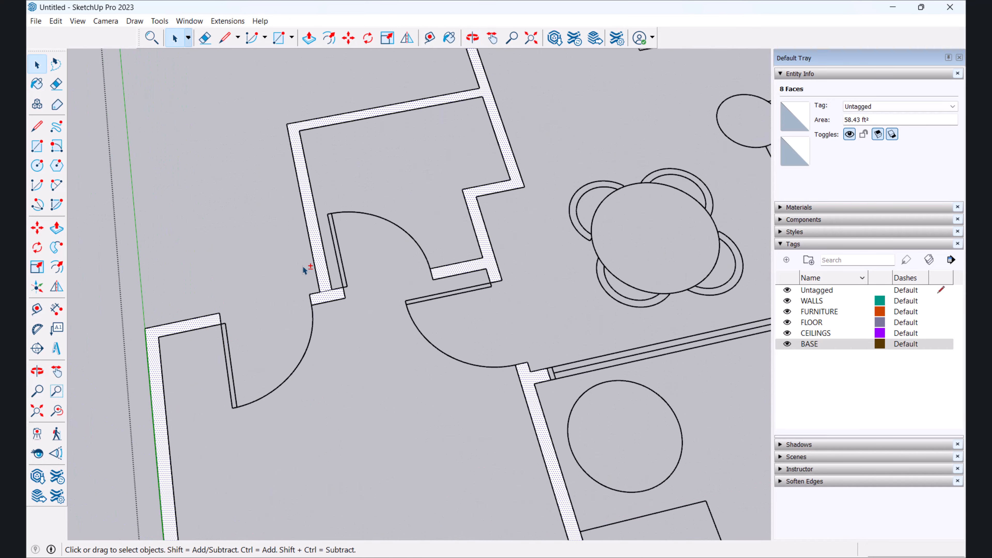
{"action": "scroll", "coordinate": [286, 224], "scroll_direction": "up", "scroll_amount": 1}
{"action": "scroll", "coordinate": [296, 218], "scroll_direction": "up", "scroll_amount": 3}
{"action": "scroll", "coordinate": [359, 210], "scroll_direction": "down", "scroll_amount": 5}
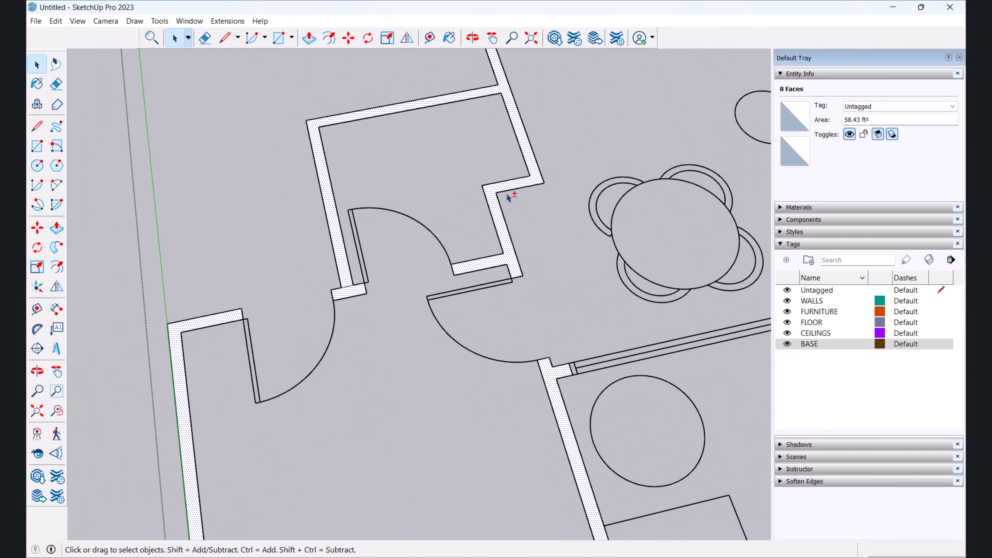
{"action": "scroll", "coordinate": [528, 183], "scroll_direction": "up", "scroll_amount": 3}
{"action": "scroll", "coordinate": [529, 183], "scroll_direction": "down", "scroll_amount": 8}
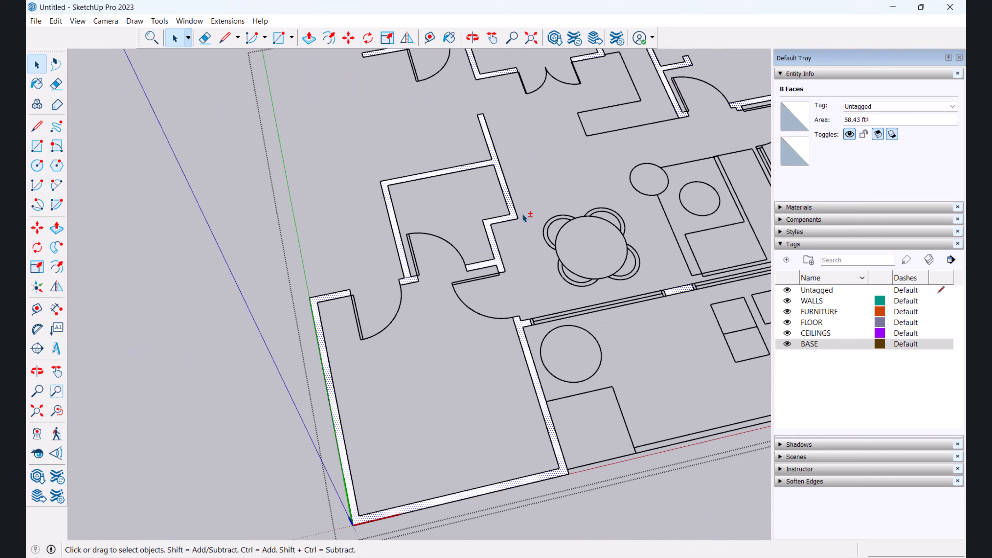
{"action": "scroll", "coordinate": [560, 183], "scroll_direction": "down", "scroll_amount": 3}
{"action": "scroll", "coordinate": [514, 274], "scroll_direction": "up", "scroll_amount": 8}
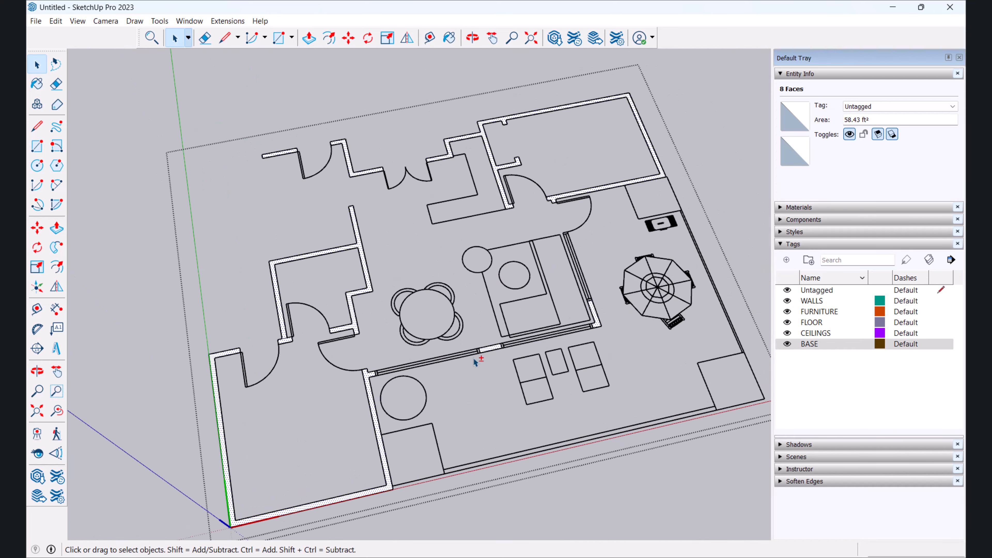
{"action": "scroll", "coordinate": [484, 371], "scroll_direction": "down", "scroll_amount": 5}
{"action": "scroll", "coordinate": [479, 148], "scroll_direction": "up", "scroll_amount": 4}
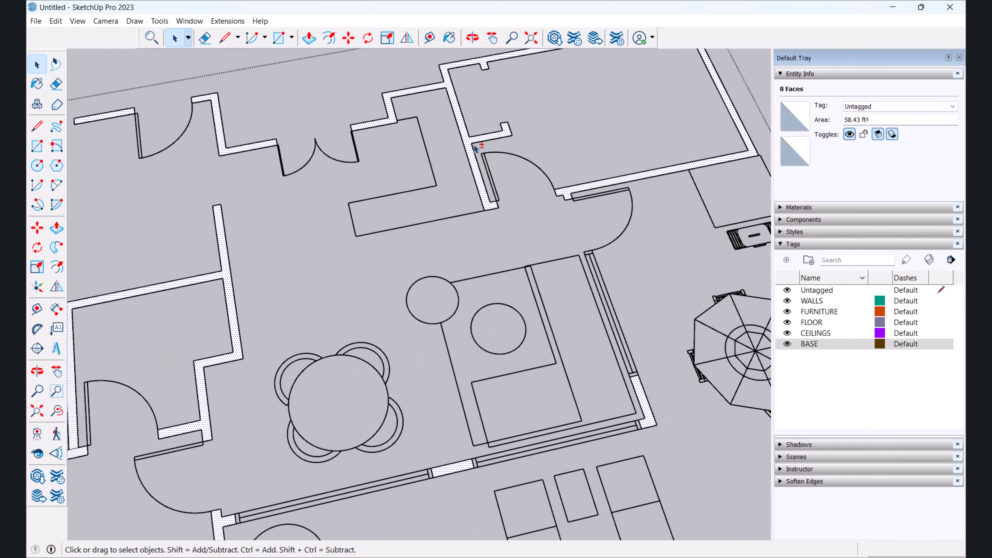
{"action": "scroll", "coordinate": [364, 260], "scroll_direction": "down", "scroll_amount": 2}
{"action": "scroll", "coordinate": [351, 262], "scroll_direction": "down", "scroll_amount": 5}
{"action": "scroll", "coordinate": [381, 248], "scroll_direction": "up", "scroll_amount": 6}
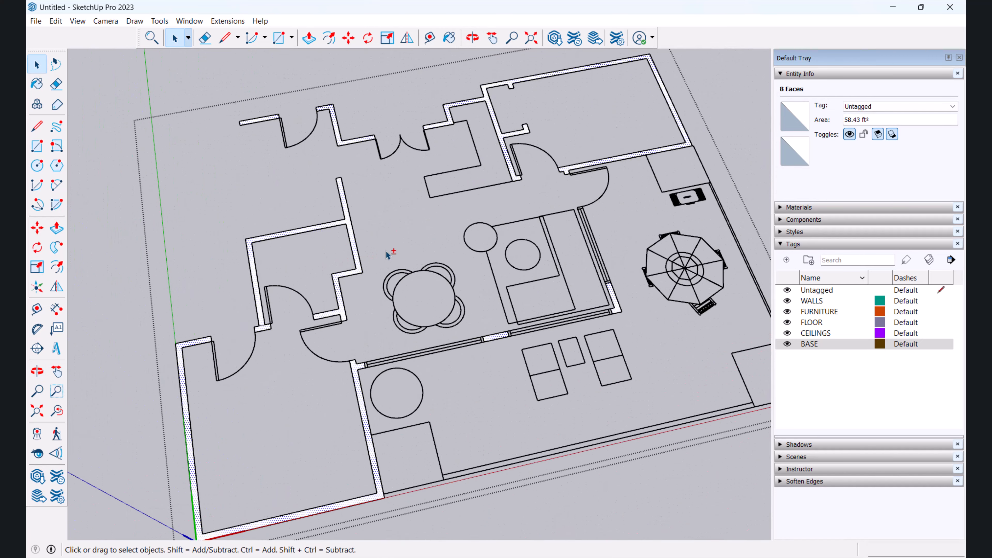
{"action": "scroll", "coordinate": [381, 247], "scroll_direction": "up", "scroll_amount": 1}
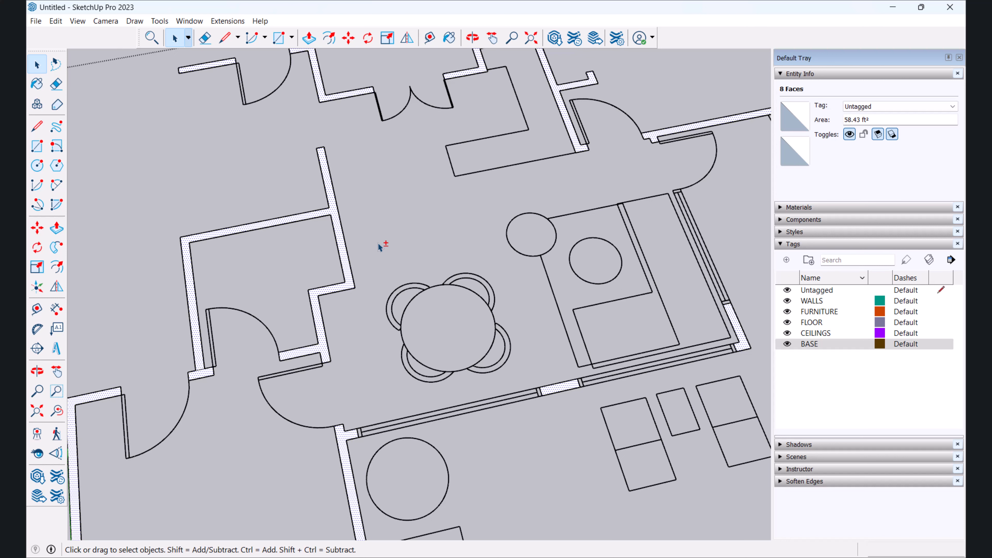
Step: Cut the selected wall faces out of the floor plan group and exit the group
{"action": "left_click", "coordinate": [378, 245]}
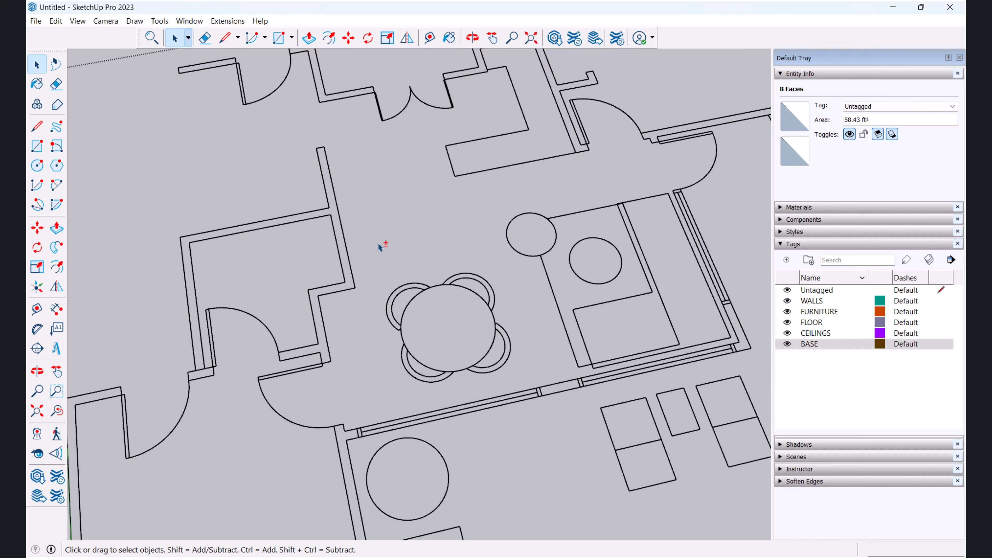
{"action": "key", "text": "shift+z"}
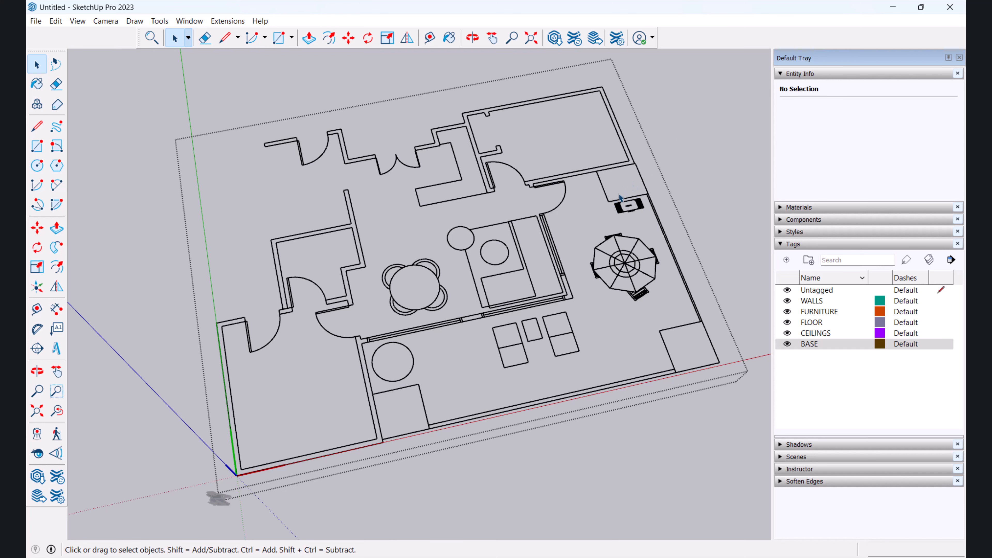
{"action": "scroll", "coordinate": [649, 154], "scroll_direction": "down", "scroll_amount": 2}
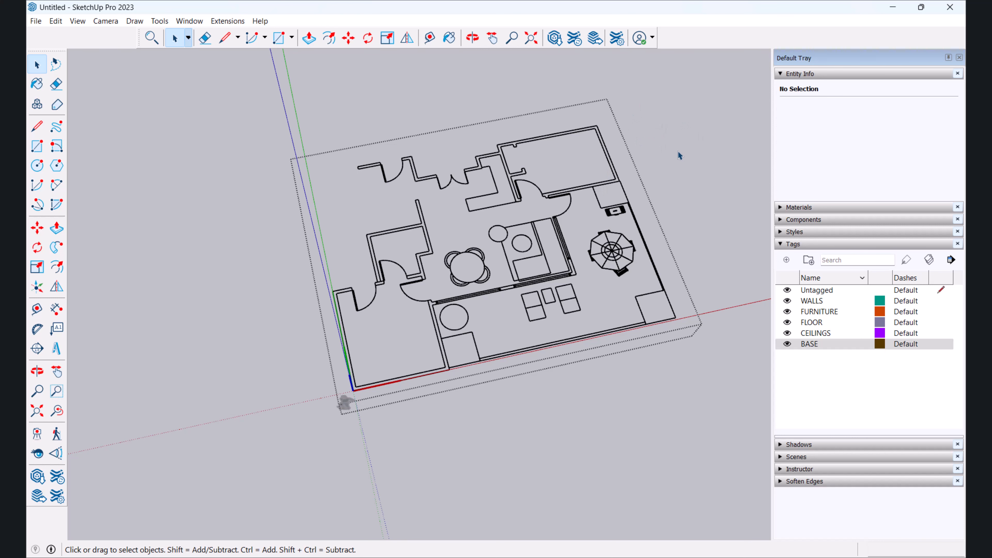
{"action": "scroll", "coordinate": [671, 170], "scroll_direction": "up", "scroll_amount": 2}
{"action": "left_click", "coordinate": [688, 144]}
Step: Reopen the floor plan group for editing and exit it again
{"action": "scroll", "coordinate": [437, 269], "scroll_direction": "down", "scroll_amount": 2}
{"action": "scroll", "coordinate": [475, 253], "scroll_direction": "up", "scroll_amount": 5}
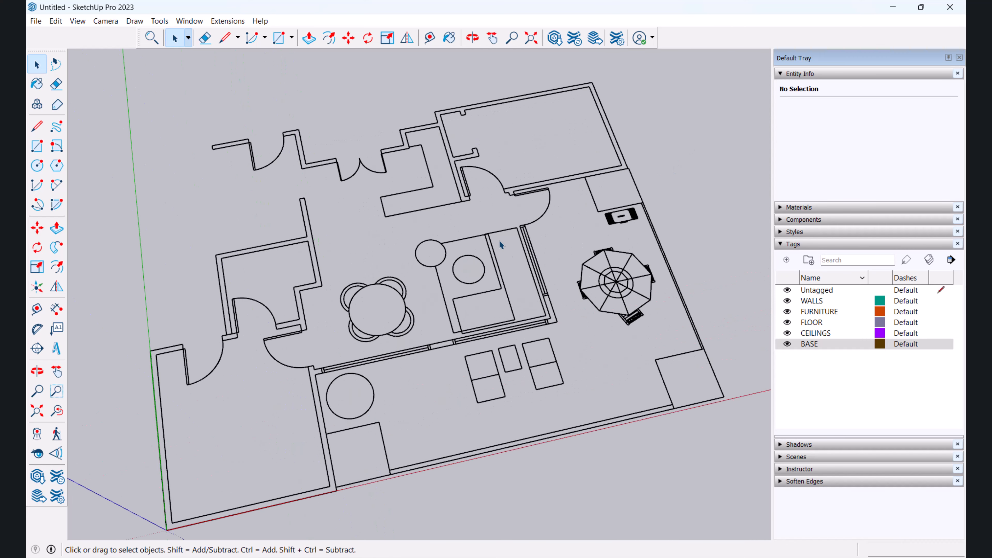
{"action": "scroll", "coordinate": [445, 266], "scroll_direction": "down", "scroll_amount": 2}
{"action": "double_click", "coordinate": [455, 262]}
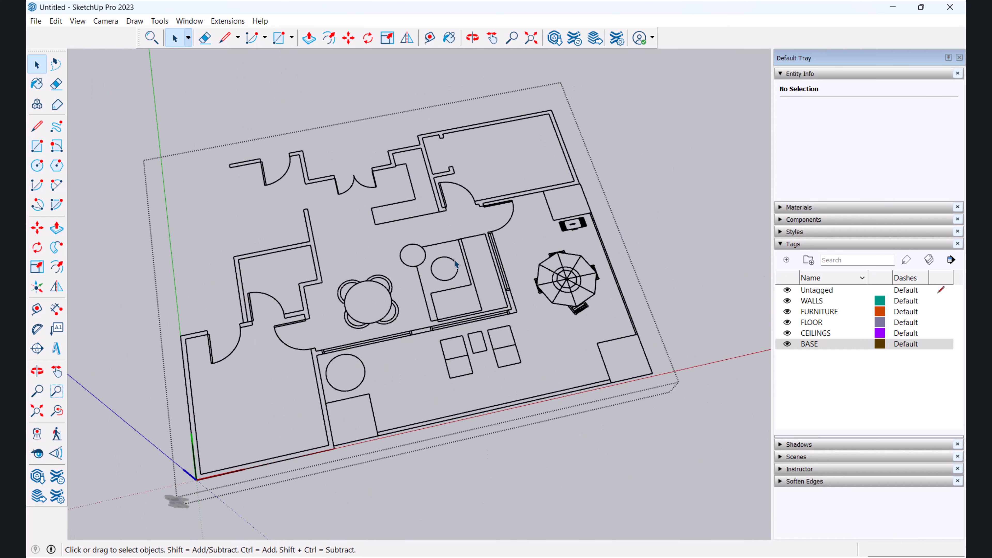
{"action": "scroll", "coordinate": [464, 255], "scroll_direction": "down", "scroll_amount": 4}
{"action": "left_click", "coordinate": [670, 167]}
{"action": "scroll", "coordinate": [316, 309], "scroll_direction": "up", "scroll_amount": 1}
{"action": "scroll", "coordinate": [248, 250], "scroll_direction": "up", "scroll_amount": 2}
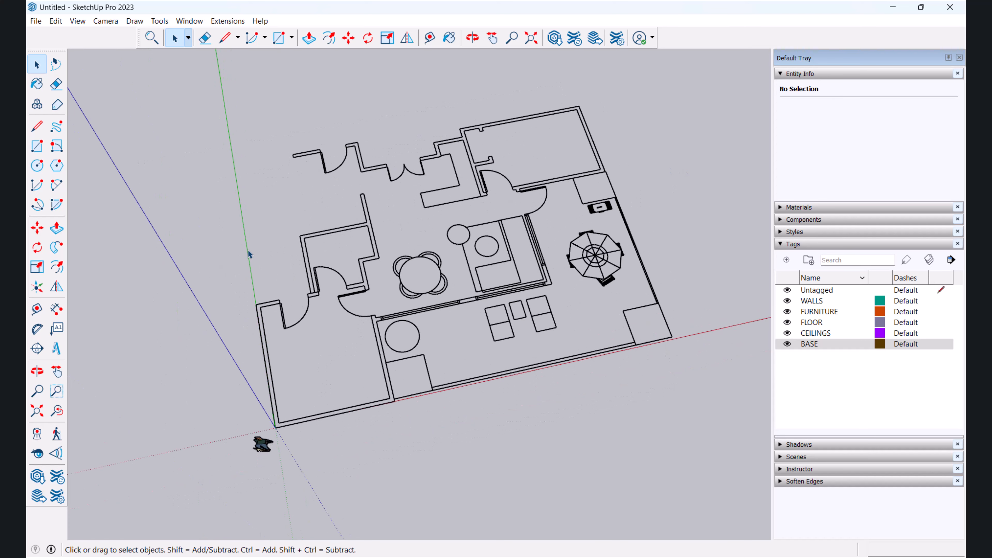
Step: Paste the cut wall faces in place, outside the floor plan group
{"action": "left_click", "coordinate": [57, 24]}
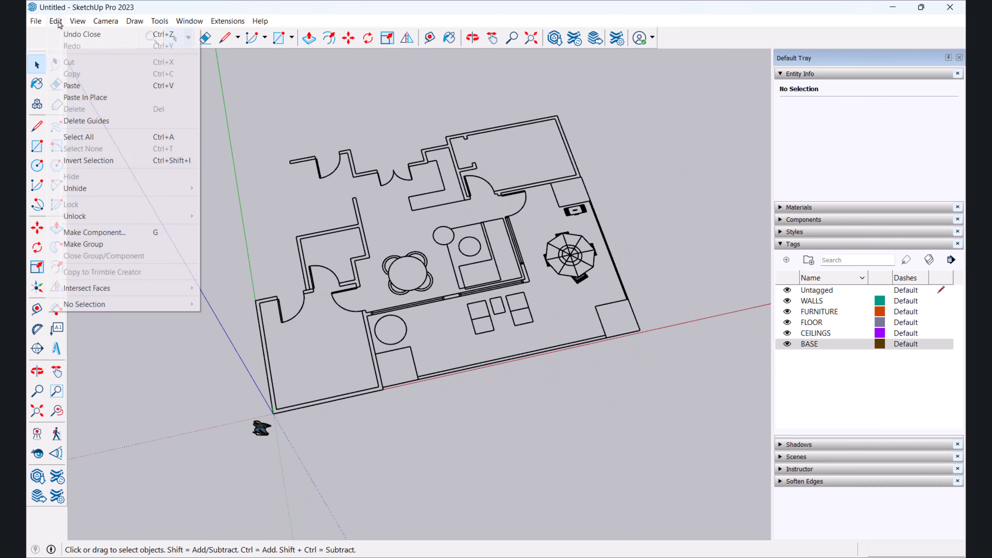
{"action": "left_click", "coordinate": [84, 98]}
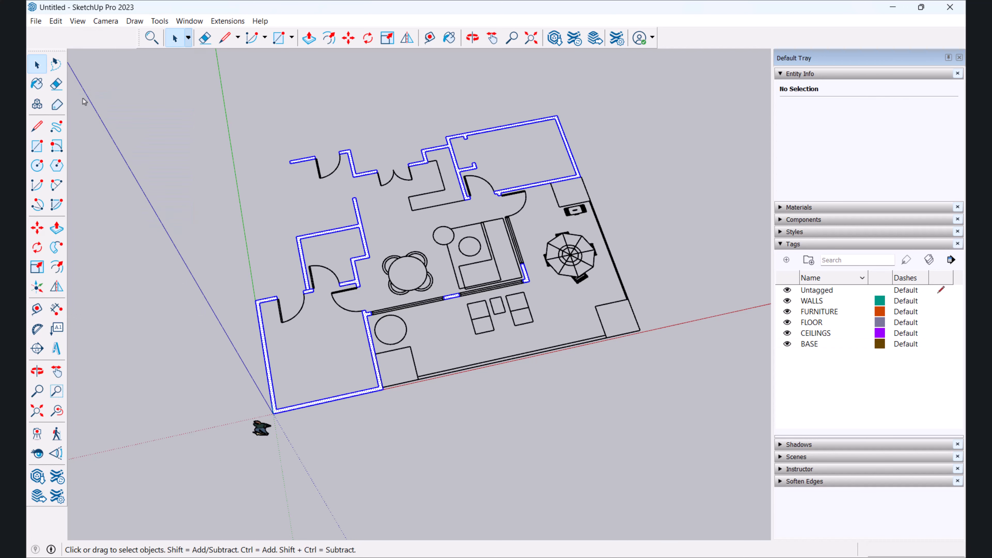
{"action": "scroll", "coordinate": [409, 227], "scroll_direction": "up", "scroll_amount": 3}
{"action": "scroll", "coordinate": [369, 255], "scroll_direction": "up", "scroll_amount": 2}
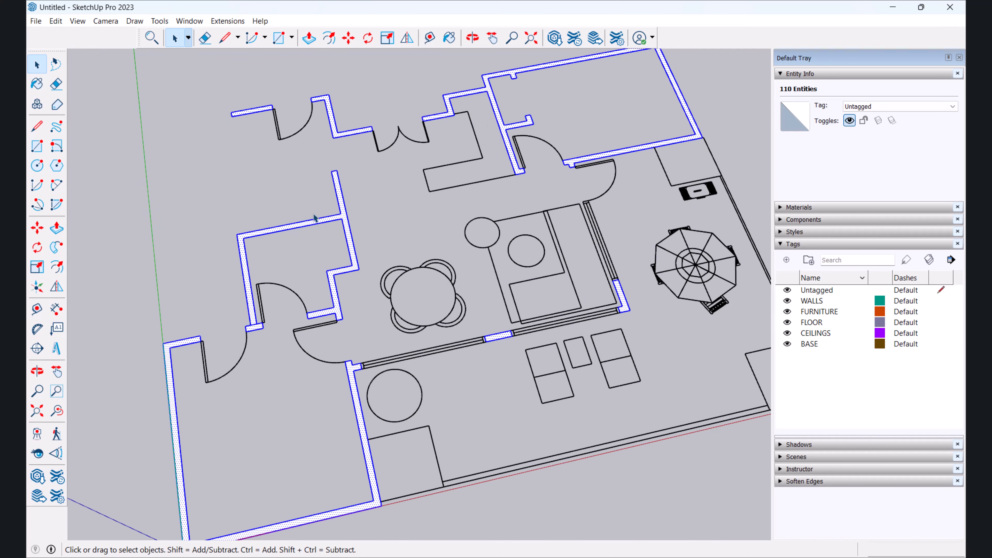
Step: Examine the pasted wall faces around the small room and at its wall junction
{"action": "scroll", "coordinate": [340, 208], "scroll_direction": "up", "scroll_amount": 5}
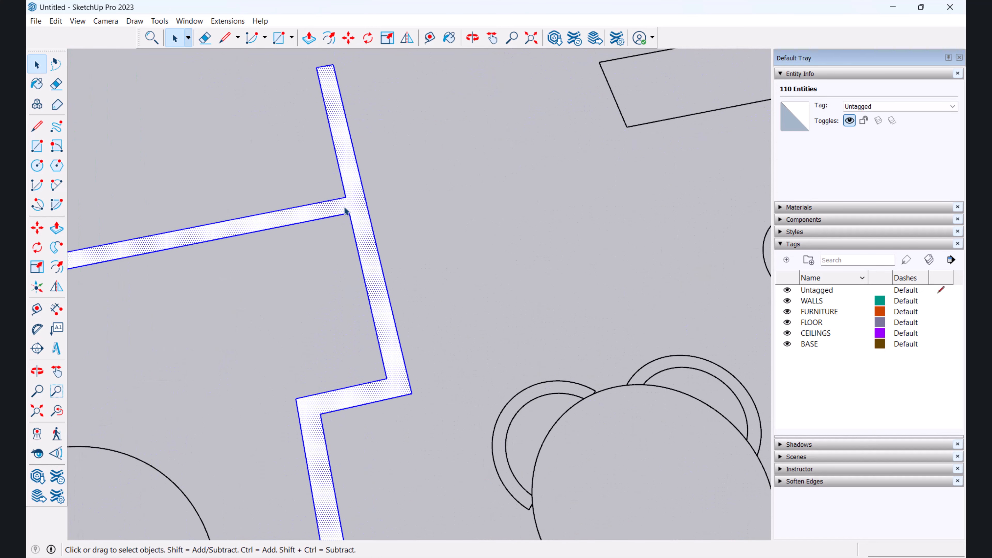
{"action": "scroll", "coordinate": [346, 211], "scroll_direction": "down", "scroll_amount": 4}
{"action": "scroll", "coordinate": [345, 215], "scroll_direction": "up", "scroll_amount": 2}
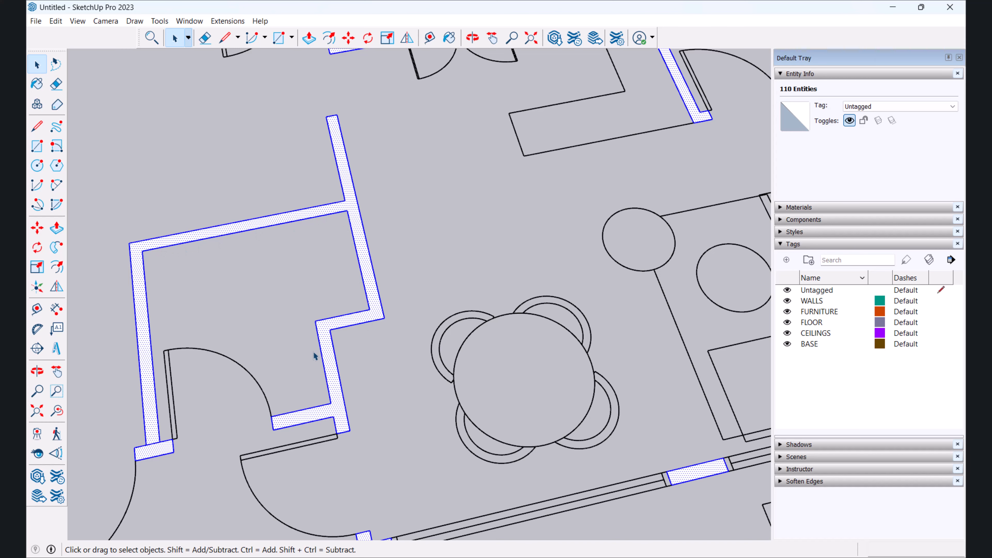
{"action": "scroll", "coordinate": [374, 309], "scroll_direction": "up", "scroll_amount": 2}
{"action": "scroll", "coordinate": [374, 309], "scroll_direction": "down", "scroll_amount": 5}
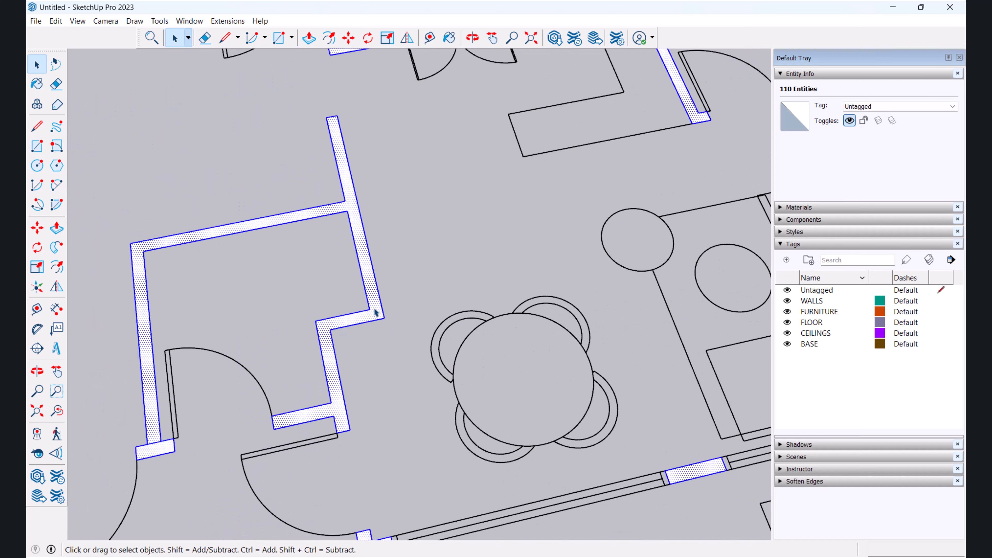
{"action": "scroll", "coordinate": [431, 230], "scroll_direction": "down", "scroll_amount": 2}
{"action": "scroll", "coordinate": [385, 245], "scroll_direction": "up", "scroll_amount": 6}
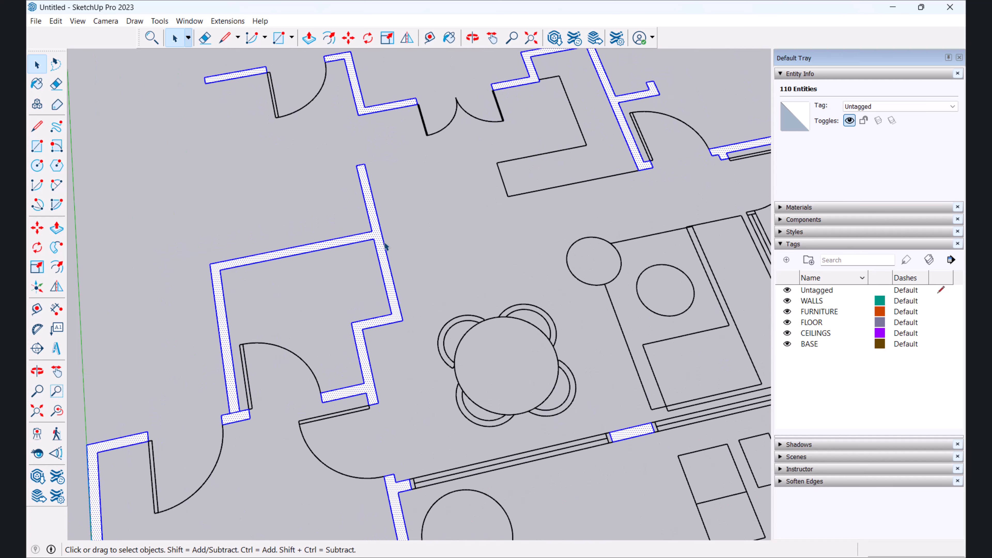
{"action": "scroll", "coordinate": [369, 227], "scroll_direction": "up", "scroll_amount": 1}
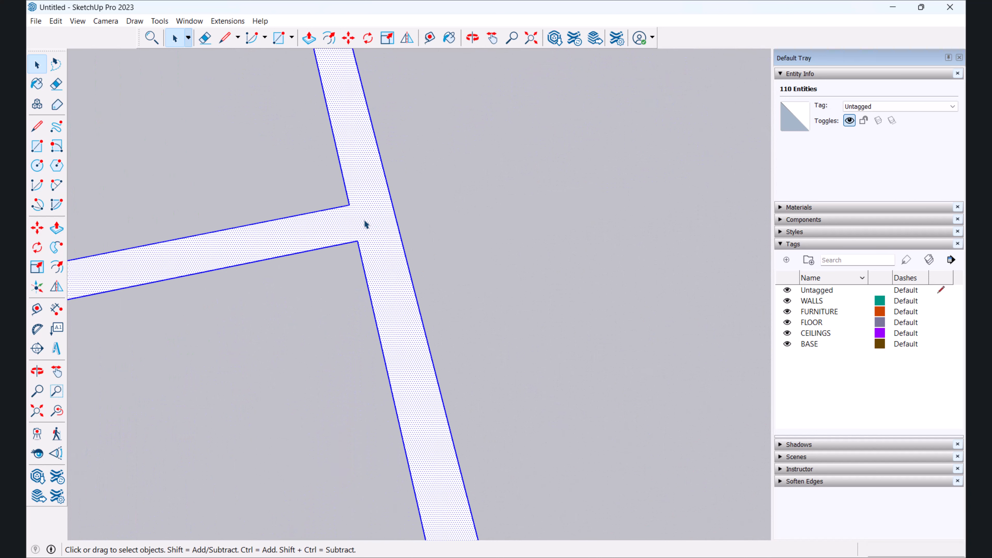
{"action": "scroll", "coordinate": [366, 225], "scroll_direction": "down", "scroll_amount": 2}
{"action": "scroll", "coordinate": [362, 234], "scroll_direction": "up", "scroll_amount": 1}
{"action": "scroll", "coordinate": [363, 232], "scroll_direction": "down", "scroll_amount": 2}
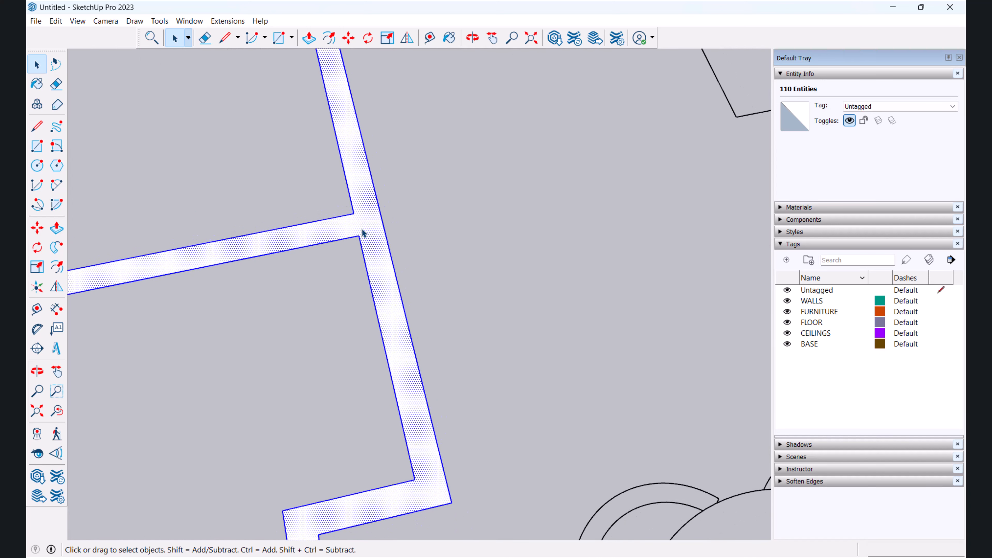
{"action": "scroll", "coordinate": [364, 231], "scroll_direction": "up", "scroll_amount": 3}
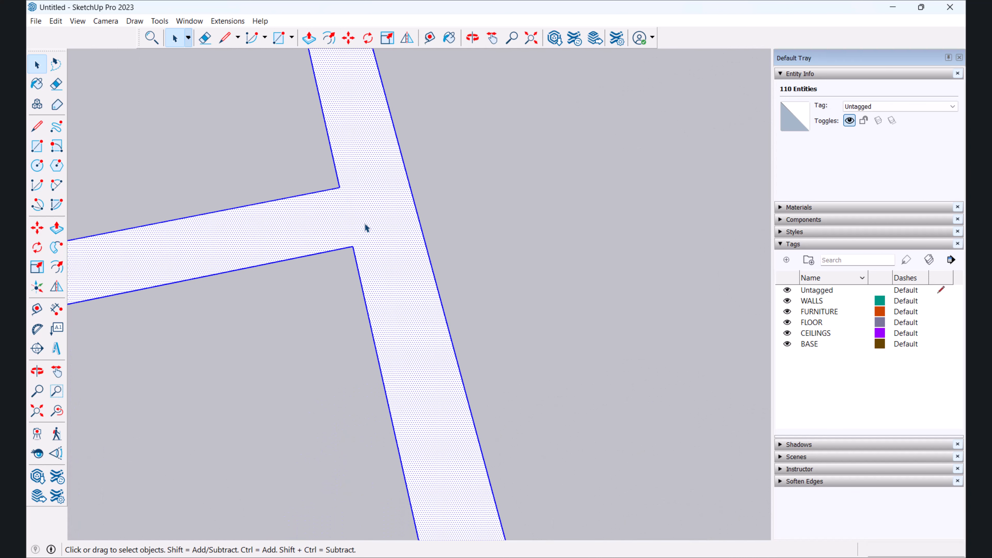
Step: Make a group from the pasted wall faces and clear the selection
{"action": "right_click", "coordinate": [365, 225]}
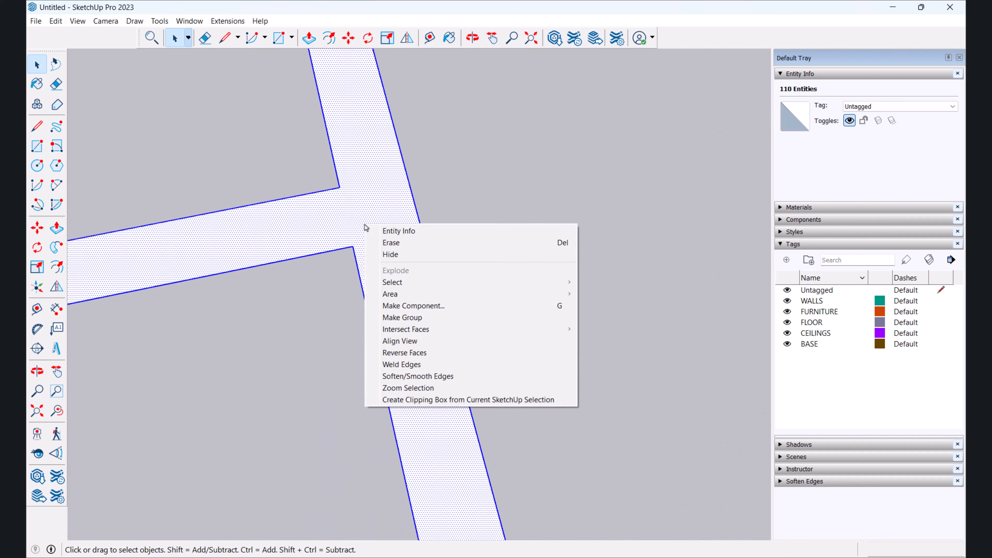
{"action": "left_click", "coordinate": [409, 317]}
{"action": "scroll", "coordinate": [408, 317], "scroll_direction": "down", "scroll_amount": 5}
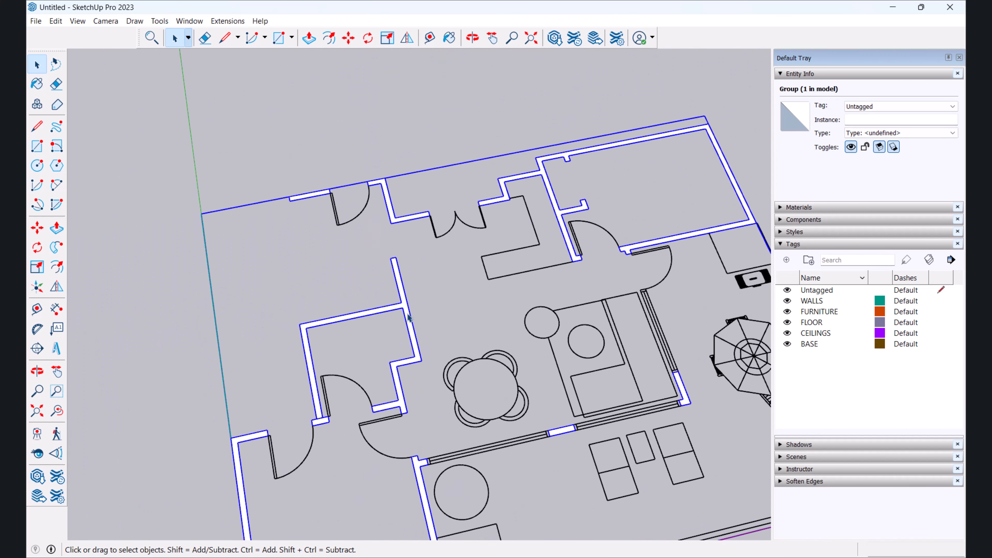
{"action": "scroll", "coordinate": [408, 317], "scroll_direction": "down", "scroll_amount": 3}
{"action": "left_click", "coordinate": [402, 187]}
{"action": "middle_click_drag", "start_coordinate": [403, 198], "coordinate": [466, 308]}
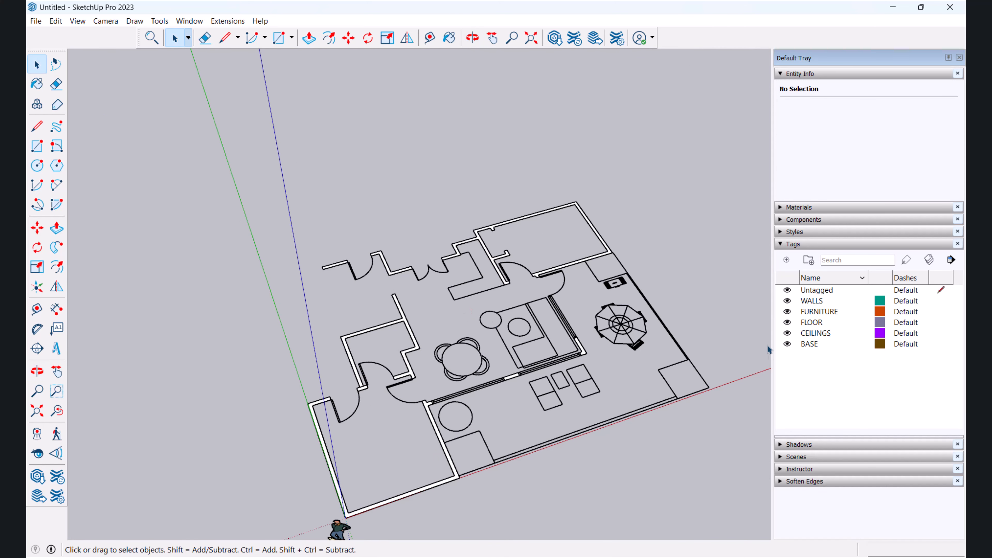
Step: Hide the BASE tag so that only the traced wall faces remain in view
{"action": "left_click", "coordinate": [787, 344]}
{"action": "middle_click_drag", "start_coordinate": [506, 324], "coordinate": [480, 304]}
{"action": "scroll", "coordinate": [479, 301], "scroll_direction": "up", "scroll_amount": 5}
{"action": "scroll", "coordinate": [476, 251], "scroll_direction": "down", "scroll_amount": 2}
{"action": "scroll", "coordinate": [475, 237], "scroll_direction": "up", "scroll_amount": 3}
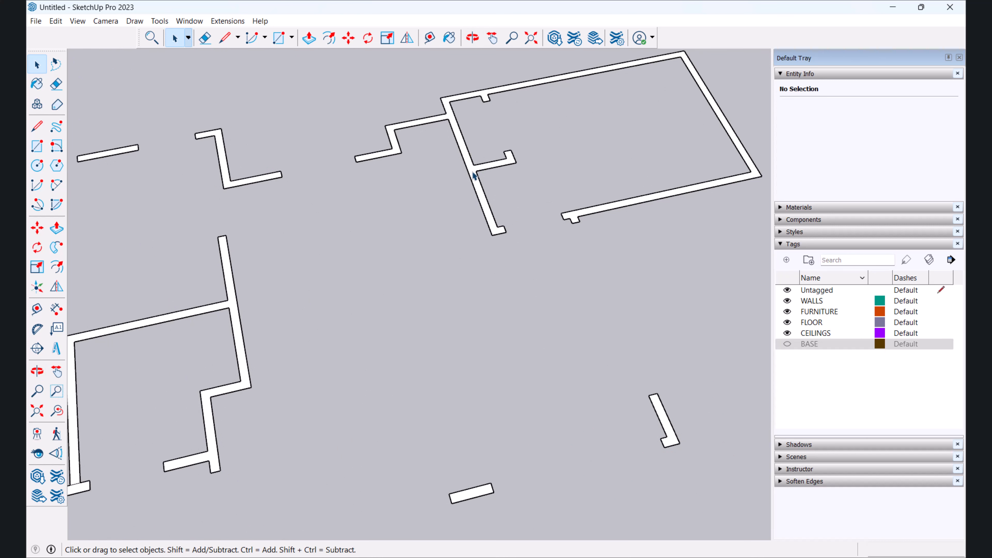
{"action": "scroll", "coordinate": [474, 176], "scroll_direction": "down", "scroll_amount": 2}
Step: Open the wall faces group for editing
{"action": "left_click", "coordinate": [445, 197]}
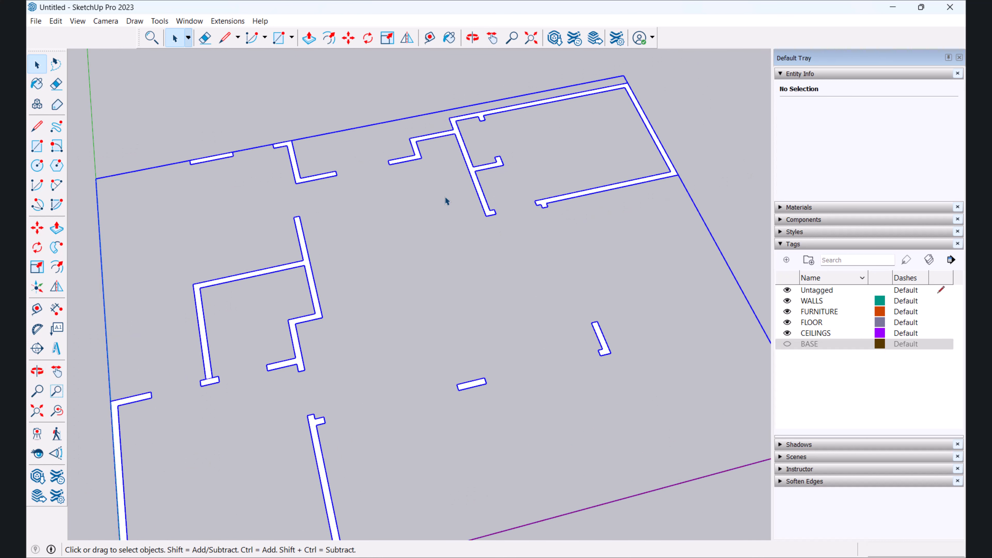
{"action": "scroll", "coordinate": [430, 210], "scroll_direction": "down", "scroll_amount": 2}
{"action": "left_click", "coordinate": [651, 164]}
{"action": "scroll", "coordinate": [461, 190], "scroll_direction": "up", "scroll_amount": 3}
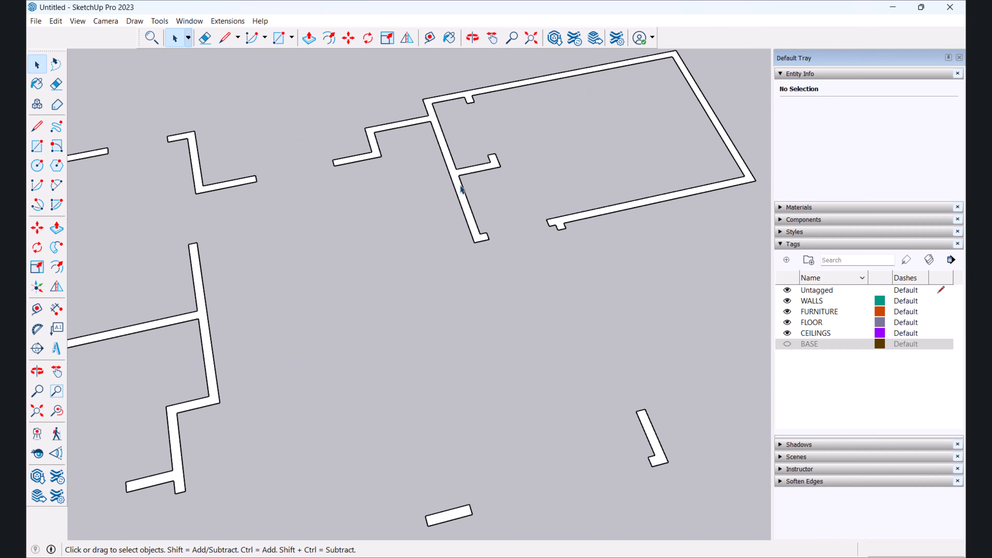
{"action": "scroll", "coordinate": [459, 189], "scroll_direction": "down", "scroll_amount": 3}
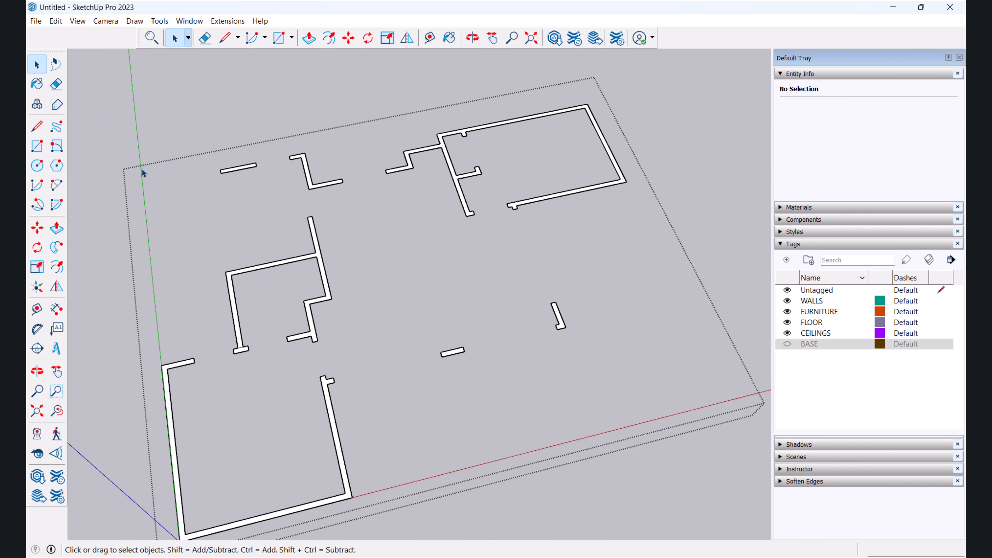
{"action": "scroll", "coordinate": [418, 172], "scroll_direction": "up", "scroll_amount": 3}
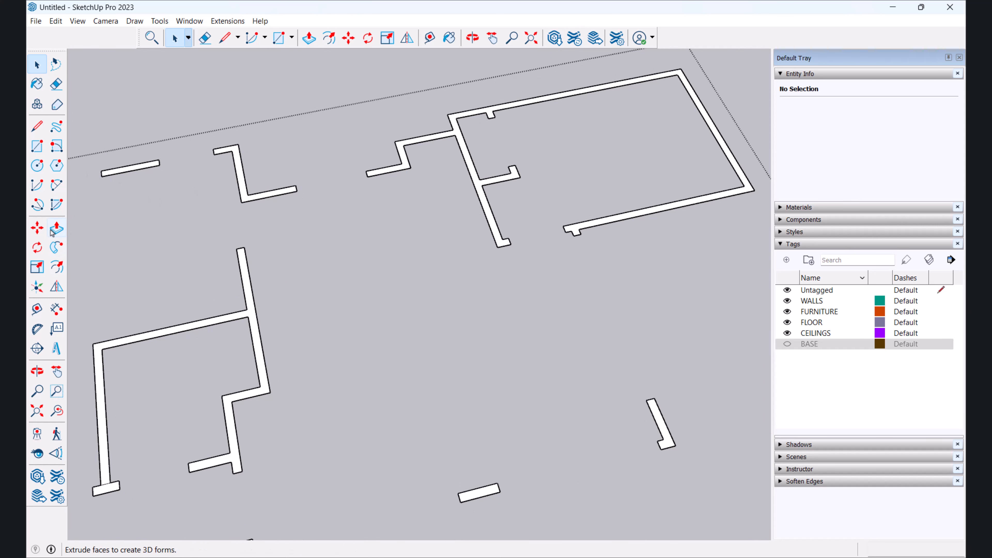
Step: Push/Pull the connected wall face around the large enclosed room up to a height of 9'
{"action": "left_click", "coordinate": [56, 228]}
{"action": "scroll", "coordinate": [472, 195], "scroll_direction": "up", "scroll_amount": 2}
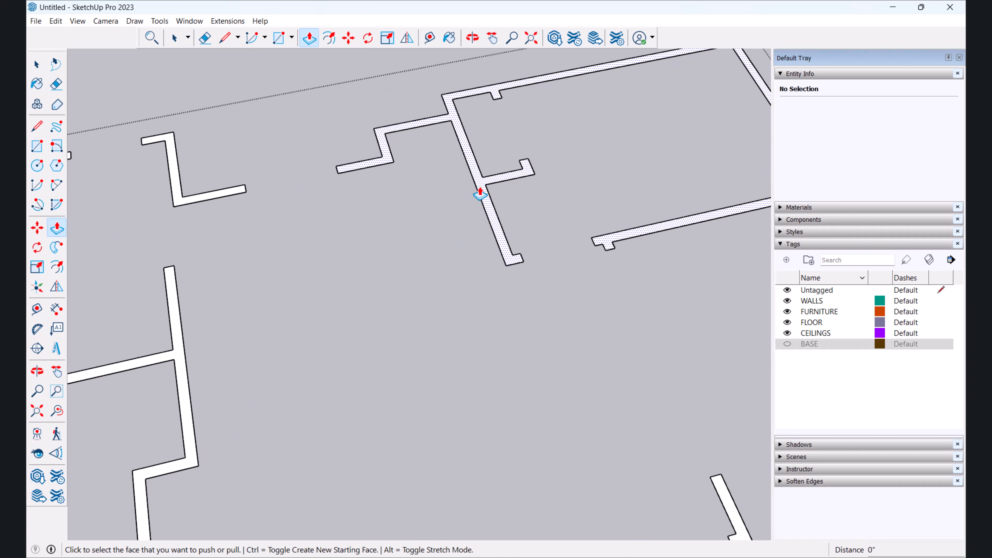
{"action": "left_click", "coordinate": [482, 198]}
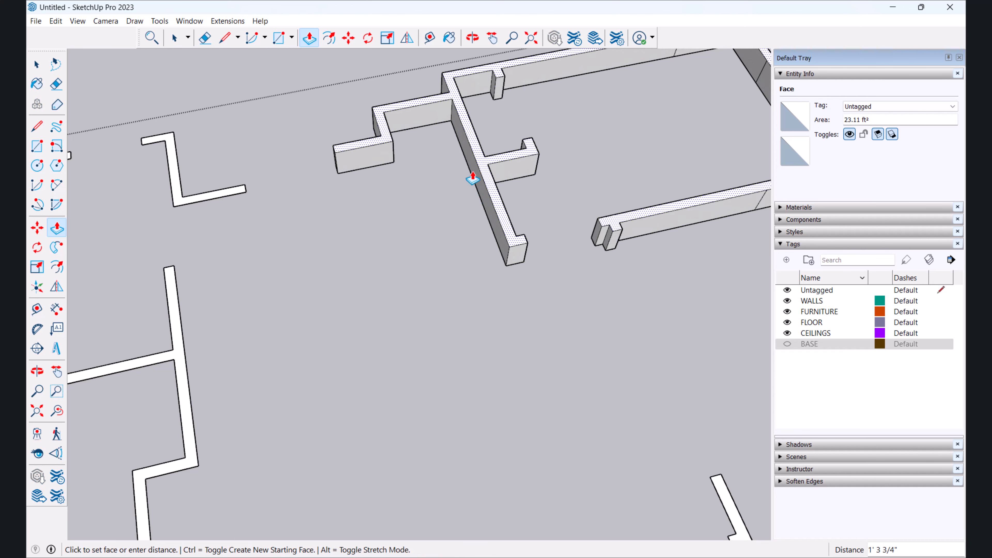
{"action": "scroll", "coordinate": [478, 174], "scroll_direction": "down", "scroll_amount": 2}
{"action": "scroll", "coordinate": [483, 156], "scroll_direction": "down", "scroll_amount": 2}
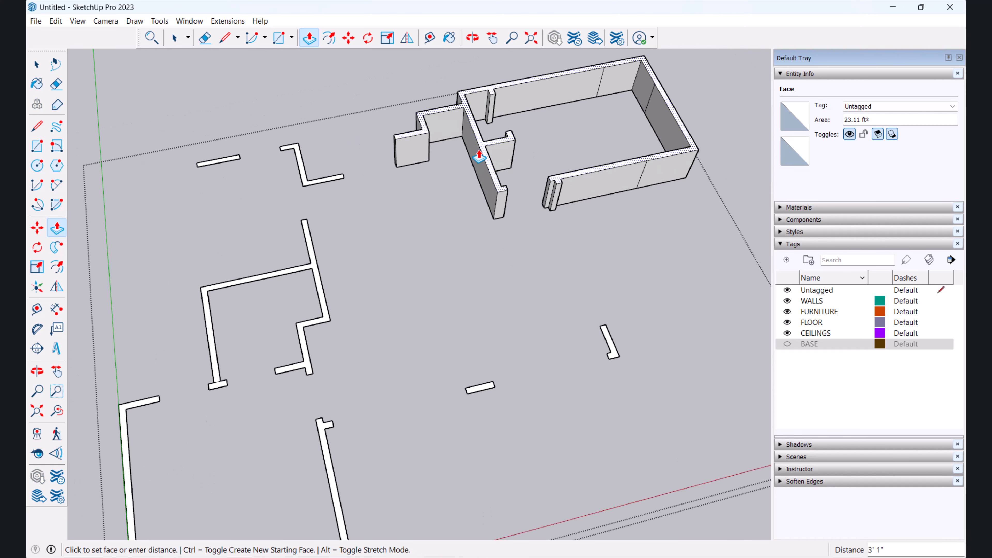
{"action": "middle_click_drag", "start_coordinate": [480, 156], "coordinate": [465, 219], "text": "shift"}
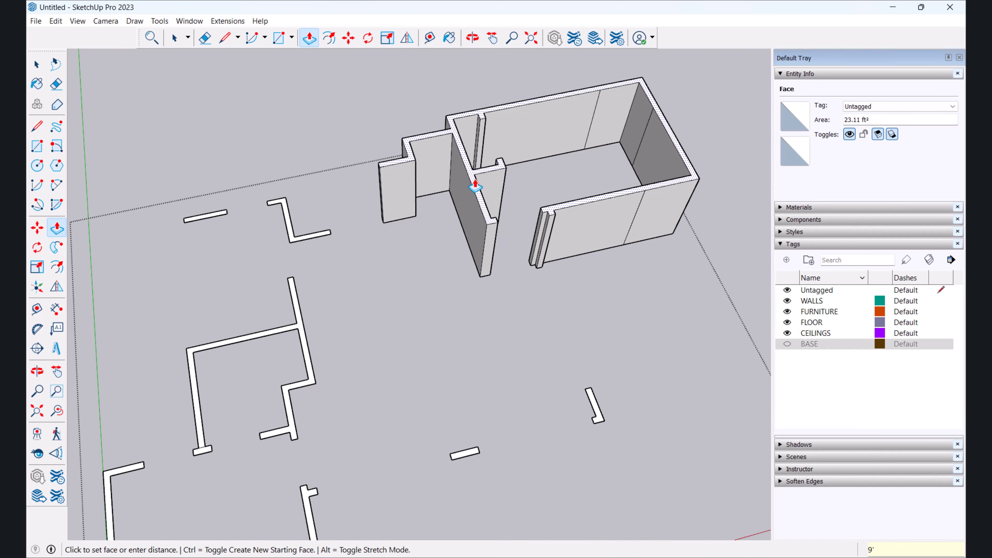
{"action": "key", "text": "Return"}
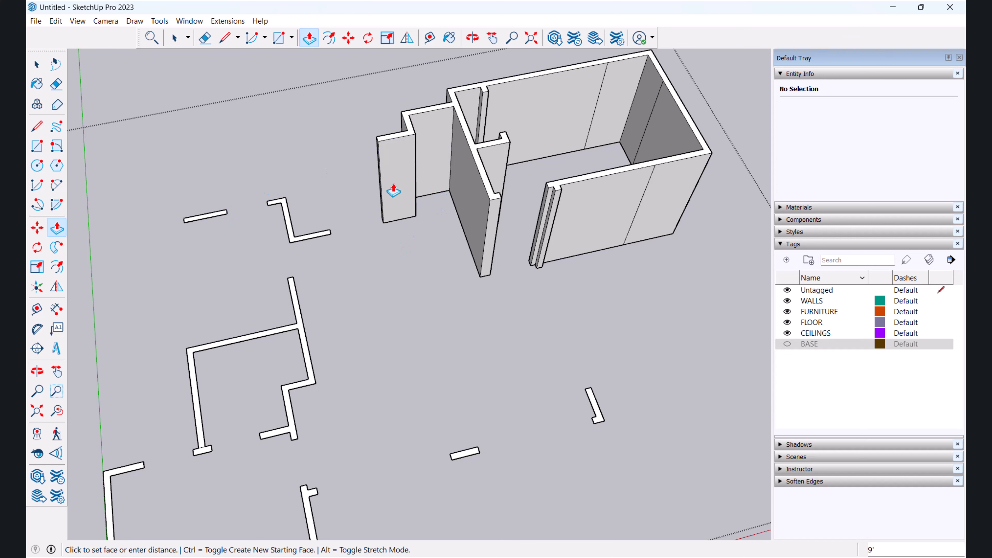
Step: Extrude all the remaining wall faces to the same 9' height, including the small room, freestanding pieces and room at the origin
{"action": "double_click", "coordinate": [314, 241]}
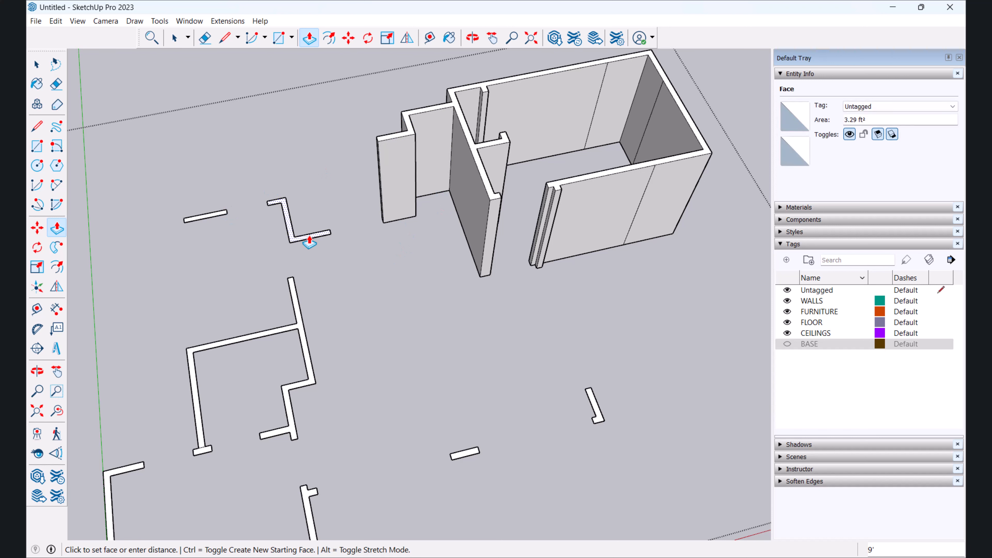
{"action": "double_click", "coordinate": [299, 333]}
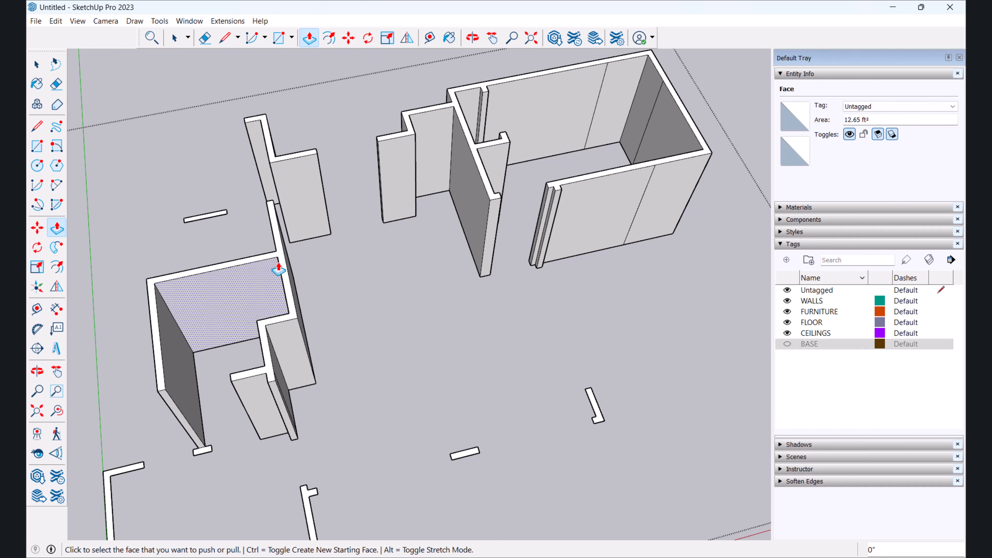
{"action": "double_click", "coordinate": [200, 218]}
{"action": "double_click", "coordinate": [595, 418]}
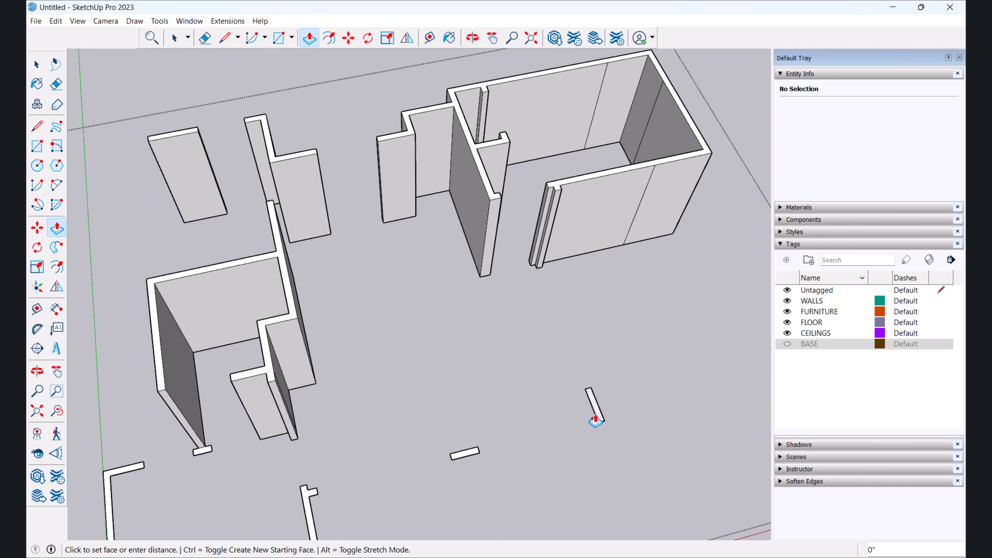
{"action": "double_click", "coordinate": [468, 455]}
{"action": "scroll", "coordinate": [439, 443], "scroll_direction": "down", "scroll_amount": 5}
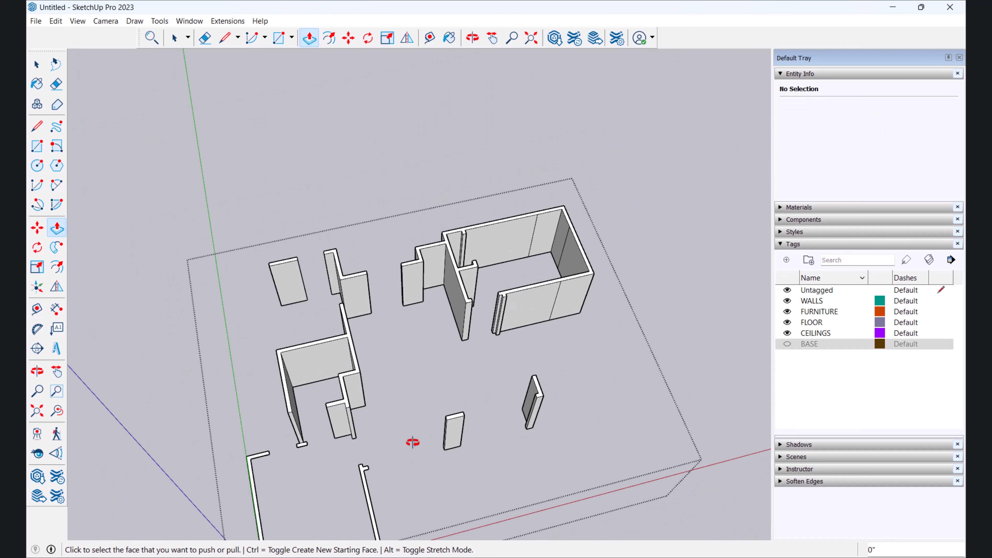
{"action": "double_click", "coordinate": [389, 474]}
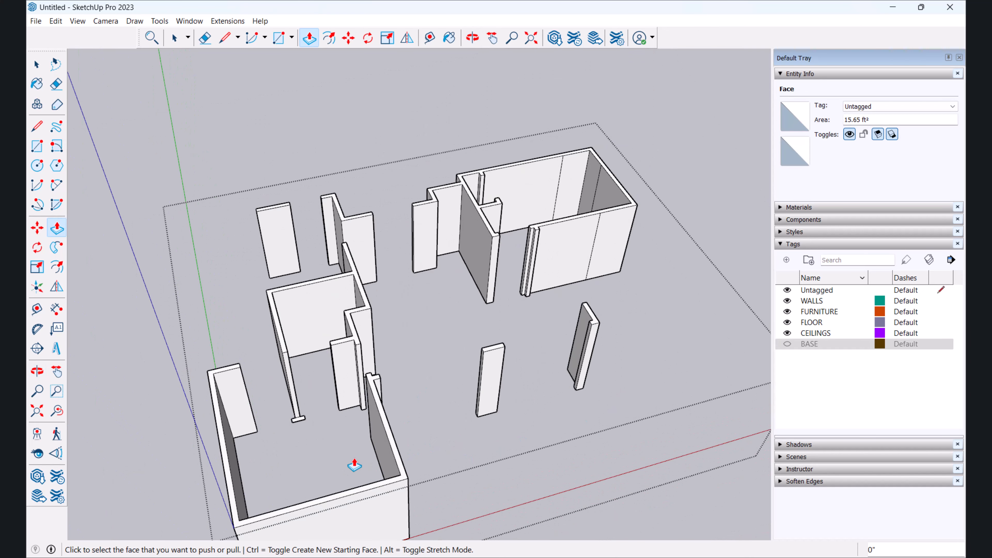
Step: Exit the wall group and make the BASE tag visible again
{"action": "scroll", "coordinate": [376, 405], "scroll_direction": "down", "scroll_amount": 4}
{"action": "scroll", "coordinate": [386, 389], "scroll_direction": "down", "scroll_amount": 1}
{"action": "scroll", "coordinate": [350, 289], "scroll_direction": "up", "scroll_amount": 2}
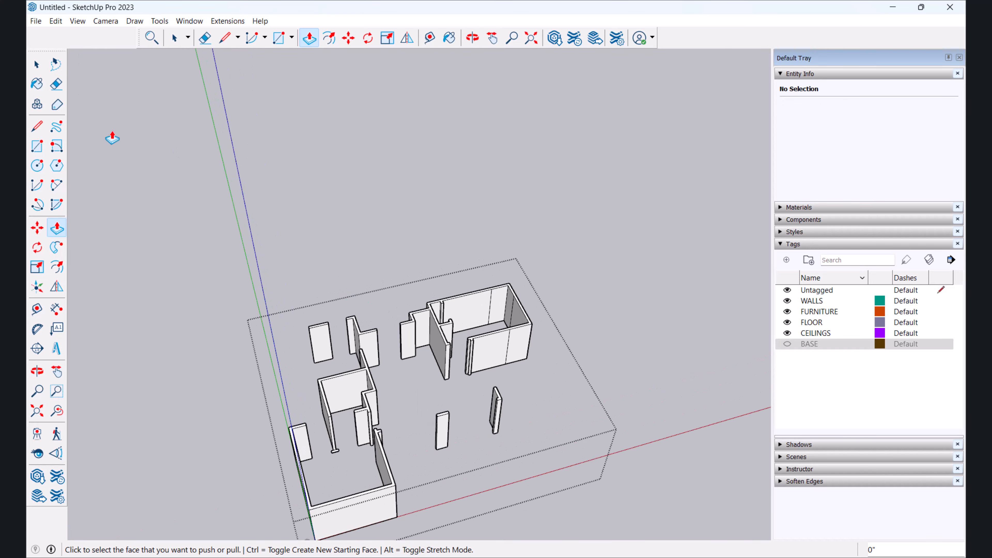
{"action": "key", "text": "space"}
{"action": "scroll", "coordinate": [206, 212], "scroll_direction": "down", "scroll_amount": 2}
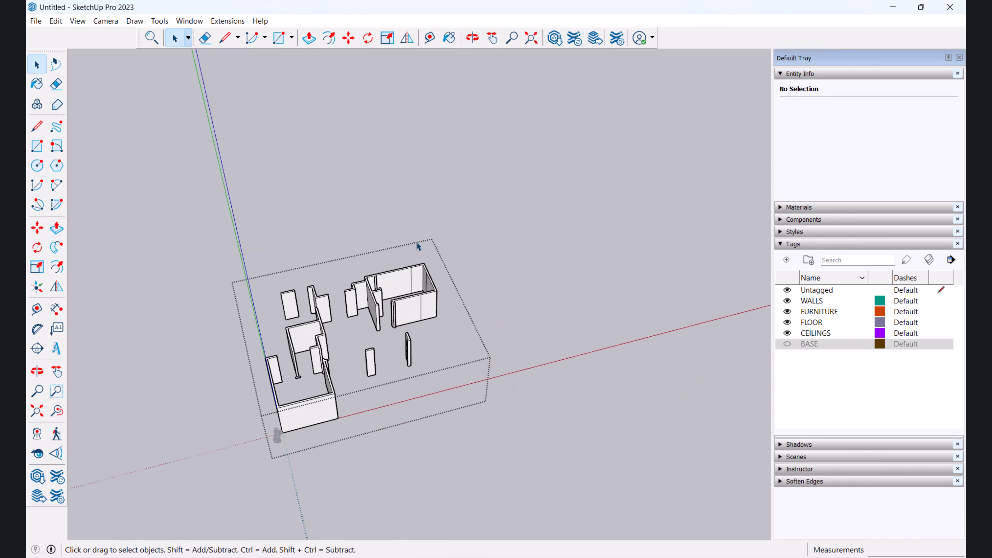
{"action": "scroll", "coordinate": [453, 310], "scroll_direction": "up", "scroll_amount": 6}
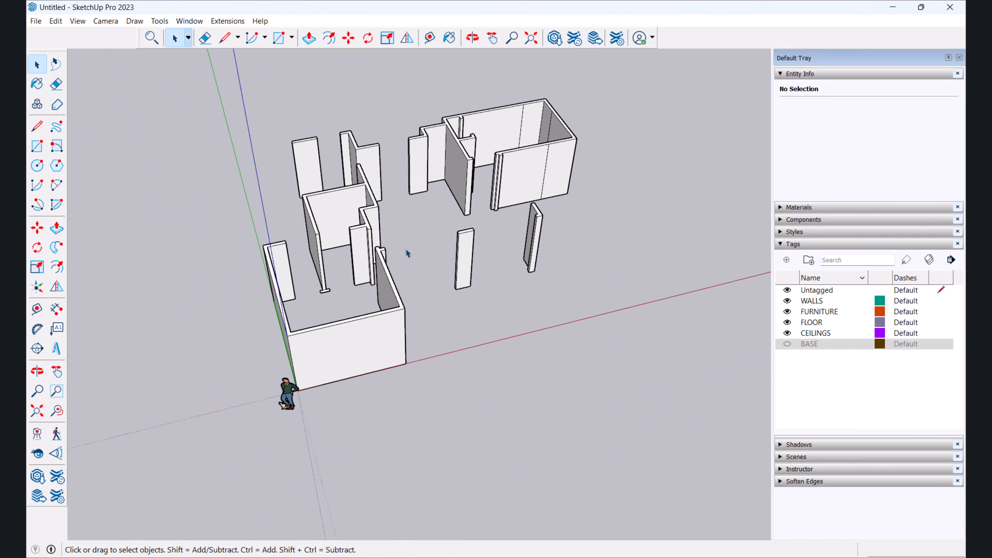
{"action": "left_click", "coordinate": [788, 344]}
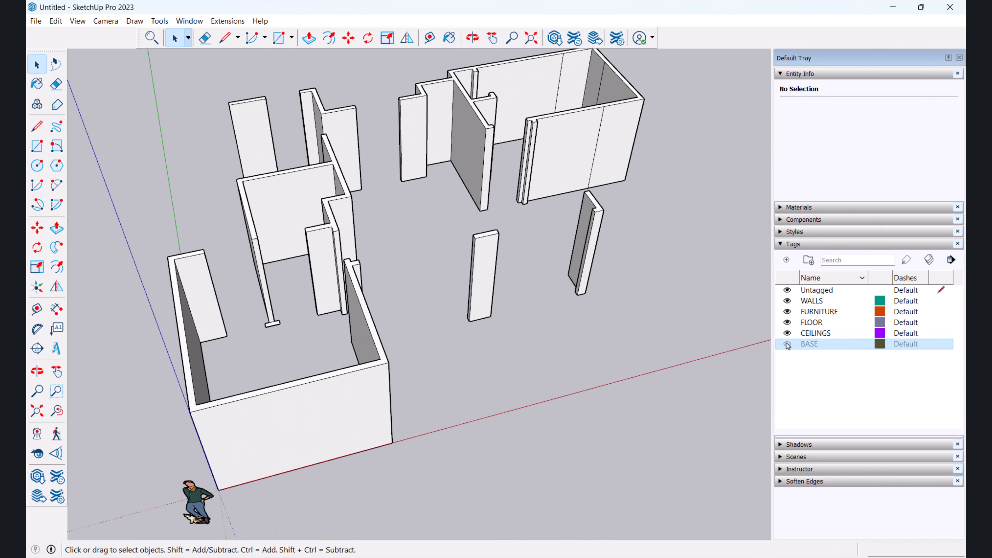
{"action": "left_click", "coordinate": [787, 344]}
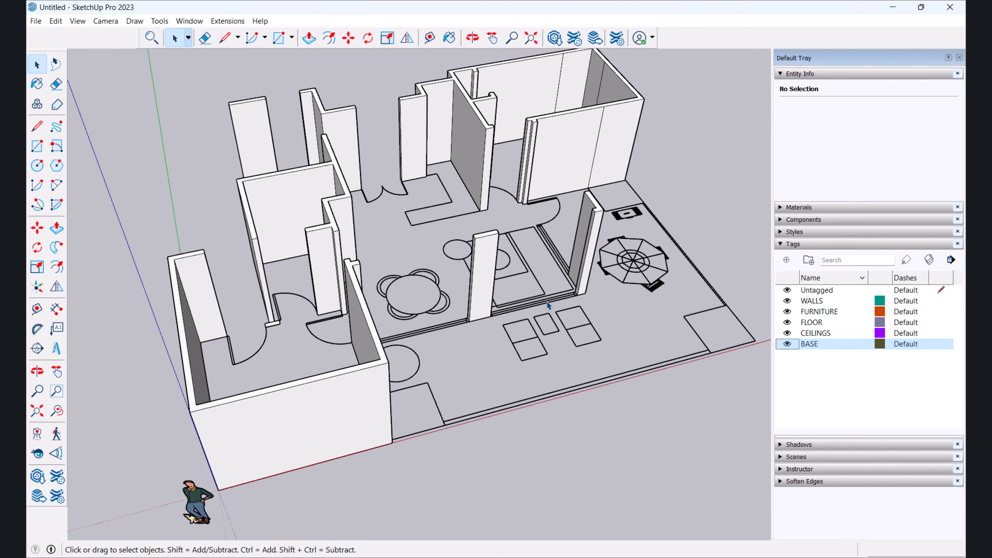
Step: Draw a floor rectangle of about 41' 10" by 31' 3" from beneath, spanning the plan's opposite outer wall corners
{"action": "middle_click_drag", "start_coordinate": [507, 306], "coordinate": [230, 237]}
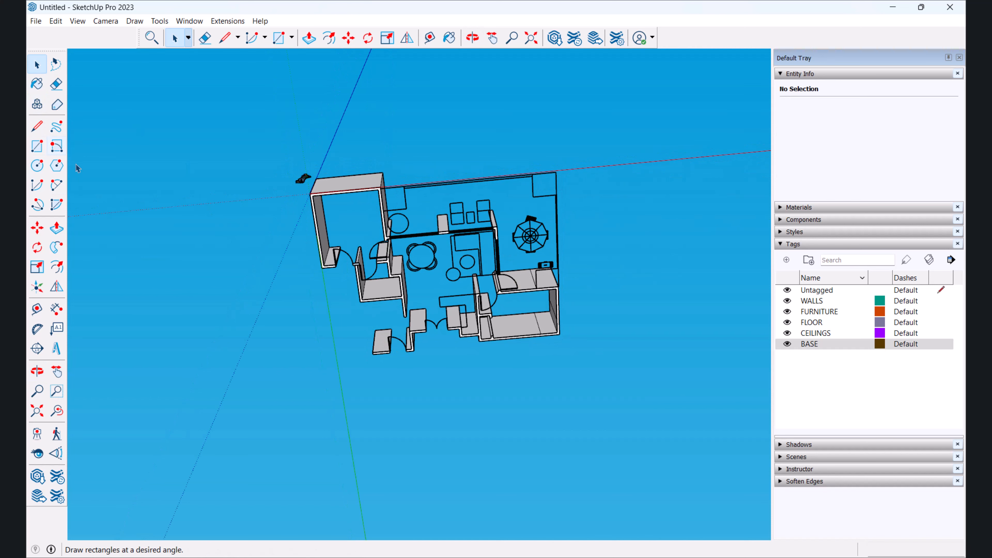
{"action": "middle_click_drag", "start_coordinate": [394, 242], "coordinate": [447, 252]}
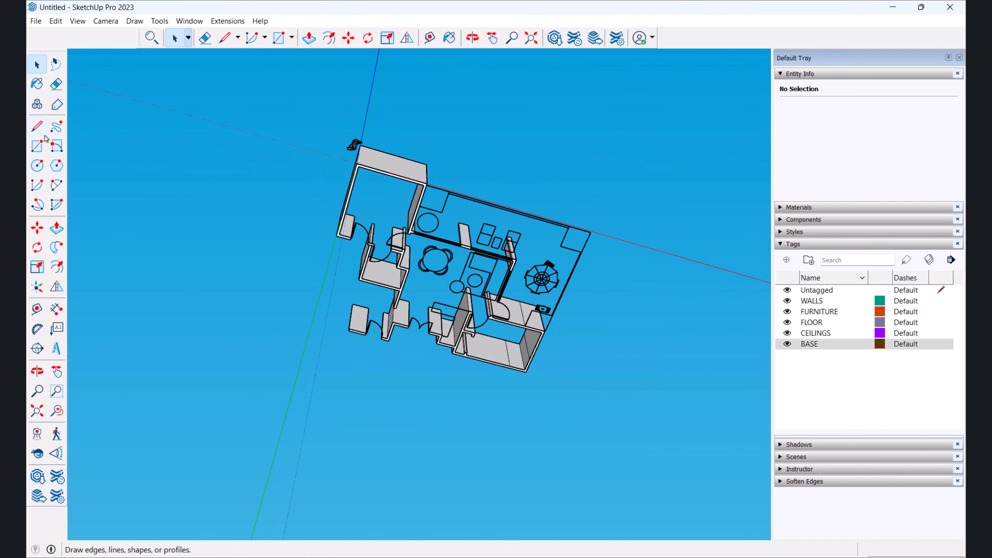
{"action": "scroll", "coordinate": [364, 182], "scroll_direction": "up", "scroll_amount": 2}
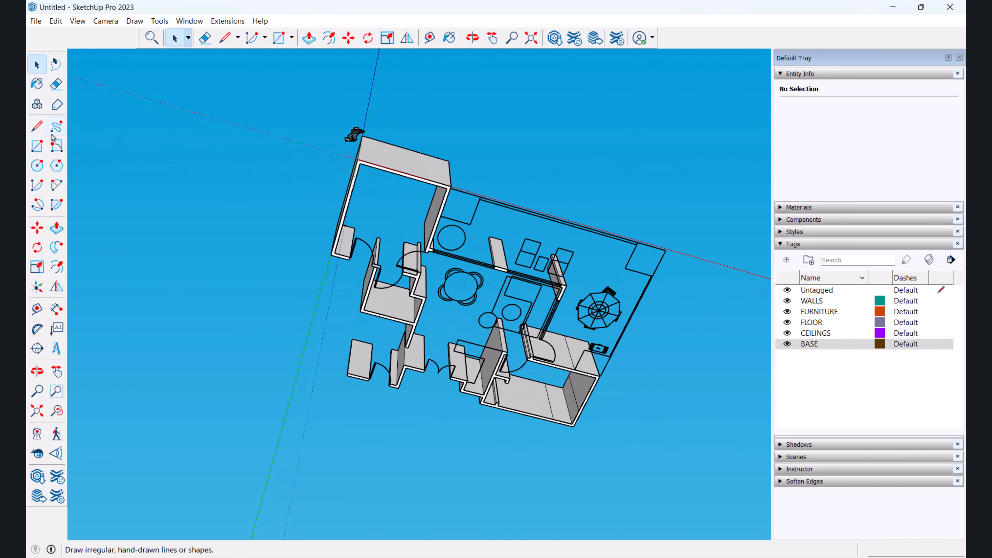
{"action": "left_click", "coordinate": [37, 146]}
{"action": "scroll", "coordinate": [438, 211], "scroll_direction": "up", "scroll_amount": 3}
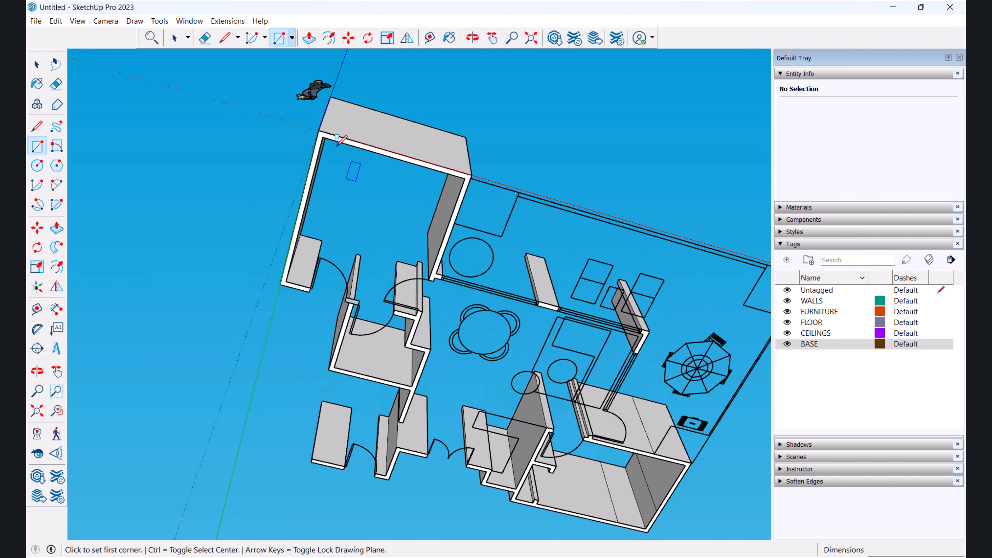
{"action": "left_click", "coordinate": [319, 135]}
{"action": "scroll", "coordinate": [461, 317], "scroll_direction": "down", "scroll_amount": 2}
{"action": "middle_click_drag", "start_coordinate": [512, 414], "coordinate": [422, 188], "text": "shift"}
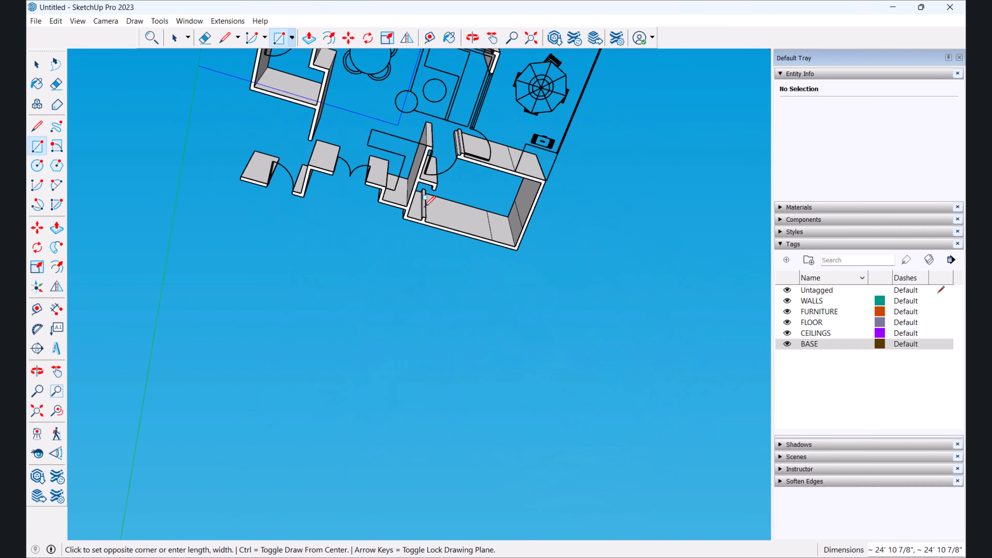
{"action": "scroll", "coordinate": [424, 195], "scroll_direction": "up", "scroll_amount": 2}
{"action": "left_click", "coordinate": [558, 258]}
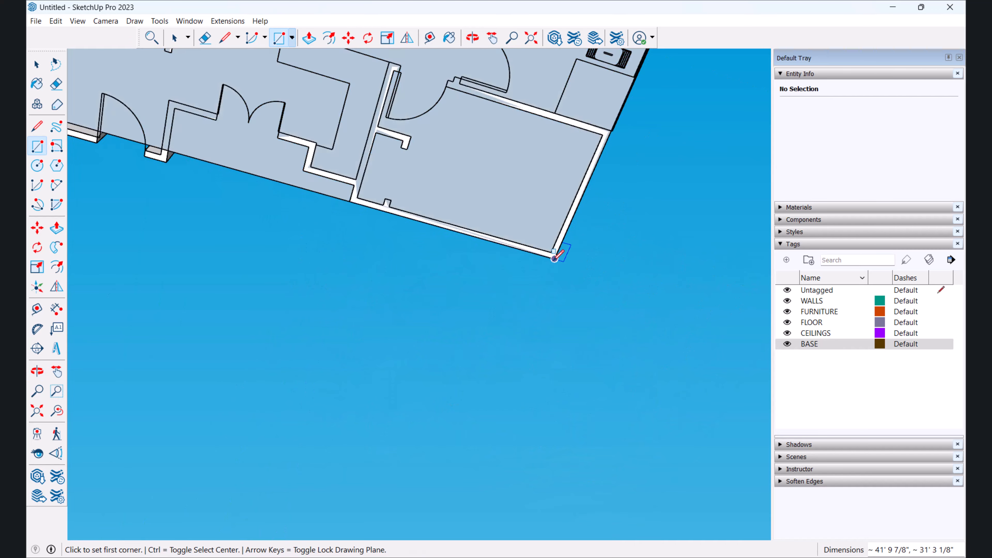
Step: Push/Pull the floor rectangle 8" downward to form a slab beneath the walls
{"action": "middle_click_drag", "start_coordinate": [558, 258], "coordinate": [410, 100]}
{"action": "key", "text": "space"}
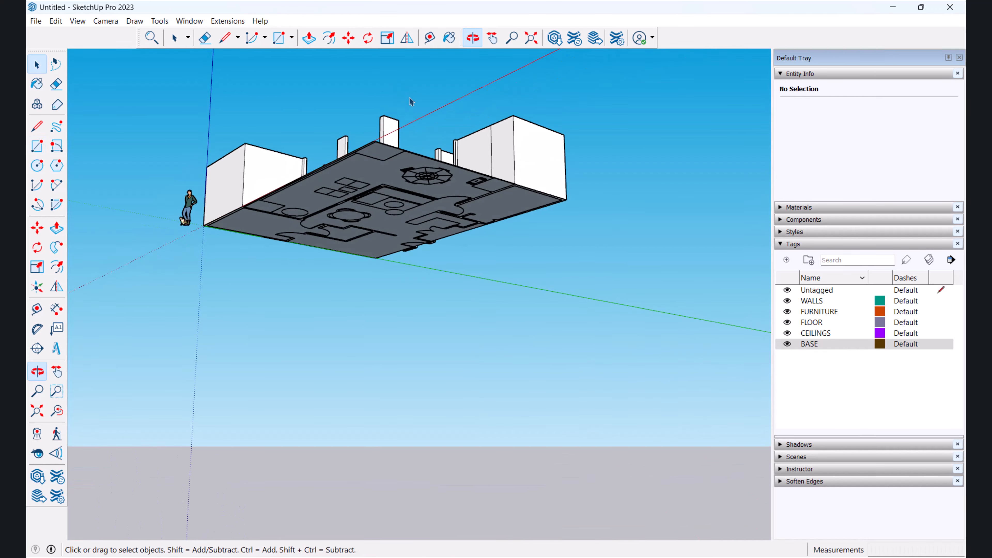
{"action": "scroll", "coordinate": [282, 184], "scroll_direction": "up", "scroll_amount": 2}
{"action": "left_click", "coordinate": [57, 229]}
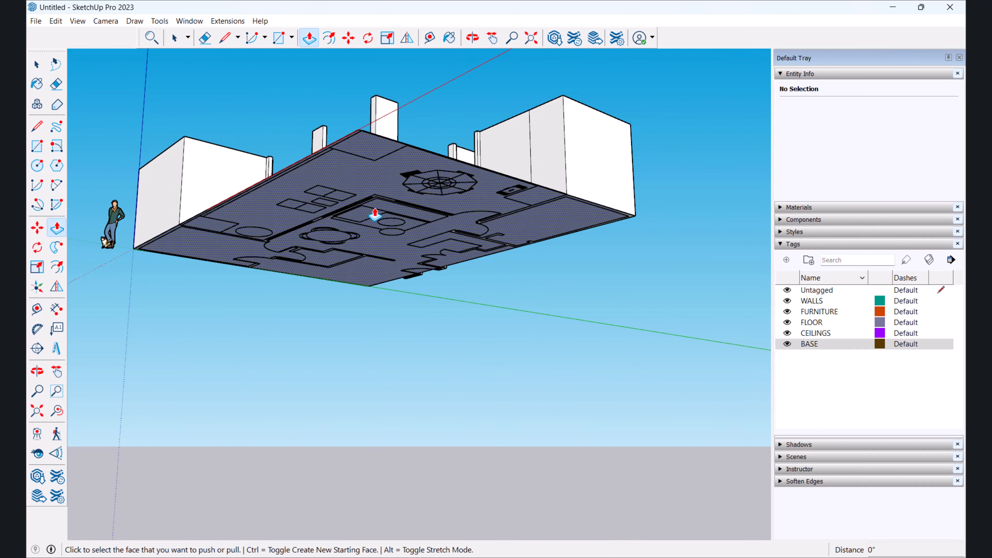
{"action": "left_click", "coordinate": [365, 186]}
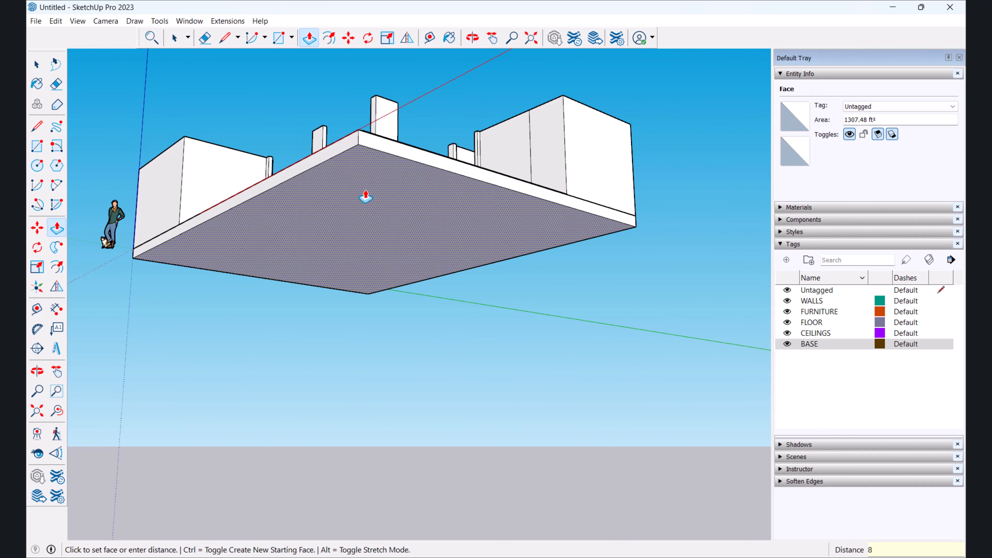
{"action": "left_click", "coordinate": [366, 196]}
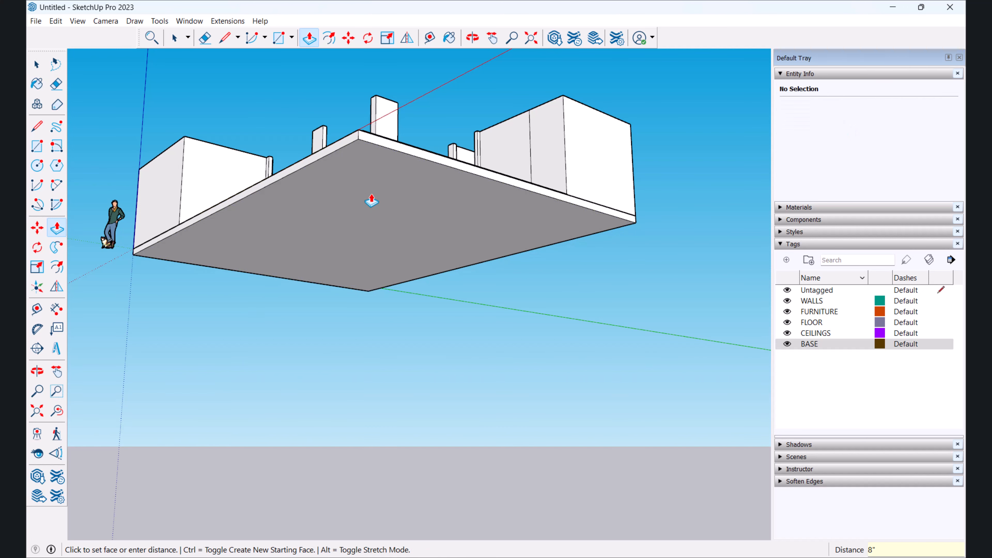
{"action": "middle_click_drag", "start_coordinate": [365, 199], "coordinate": [425, 283]}
{"action": "key", "text": "space"}
Step: Examine the floor slab's side faces, outer corner and top face around the patio
{"action": "scroll", "coordinate": [387, 285], "scroll_direction": "up", "scroll_amount": 8}
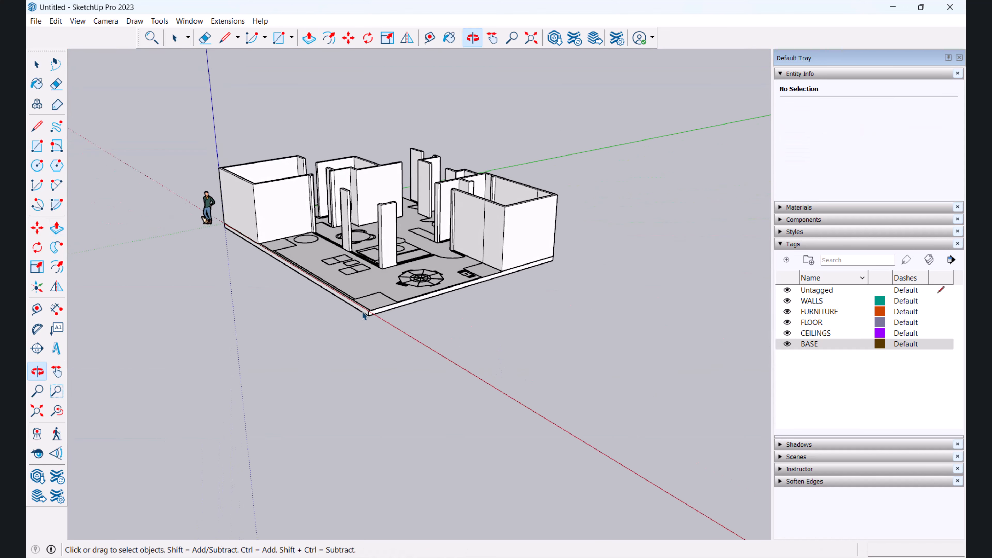
{"action": "scroll", "coordinate": [367, 271], "scroll_direction": "up", "scroll_amount": 3}
{"action": "middle_click_drag", "start_coordinate": [367, 272], "coordinate": [345, 266]}
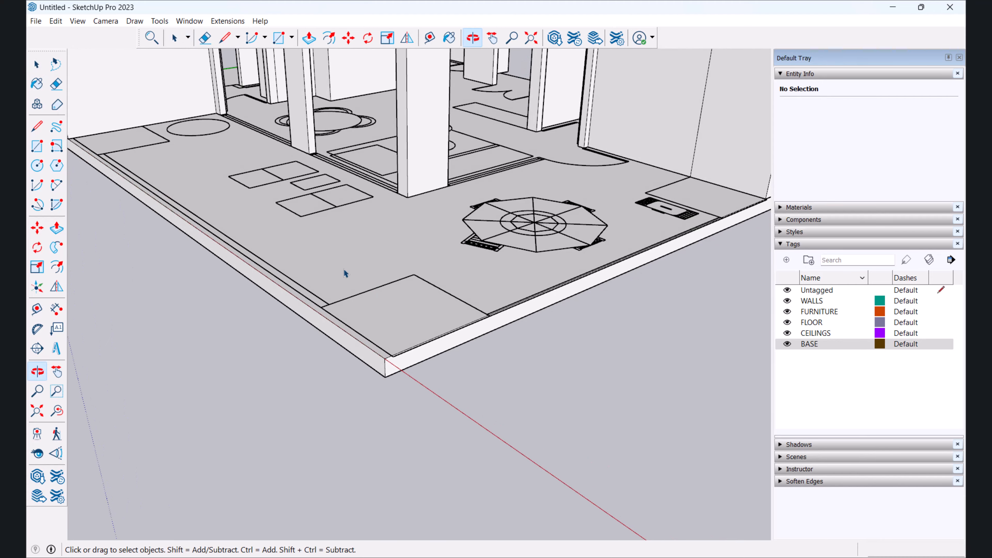
{"action": "scroll", "coordinate": [346, 265], "scroll_direction": "down", "scroll_amount": 3}
{"action": "scroll", "coordinate": [331, 301], "scroll_direction": "up", "scroll_amount": 3}
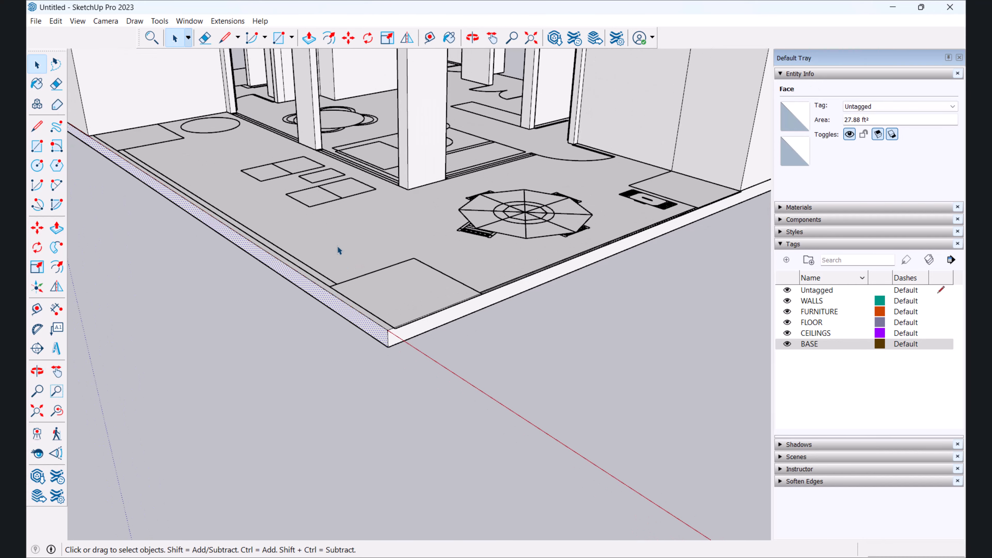
{"action": "left_click", "coordinate": [337, 246]}
{"action": "scroll", "coordinate": [497, 290], "scroll_direction": "up", "scroll_amount": 4}
{"action": "left_click", "coordinate": [499, 295]}
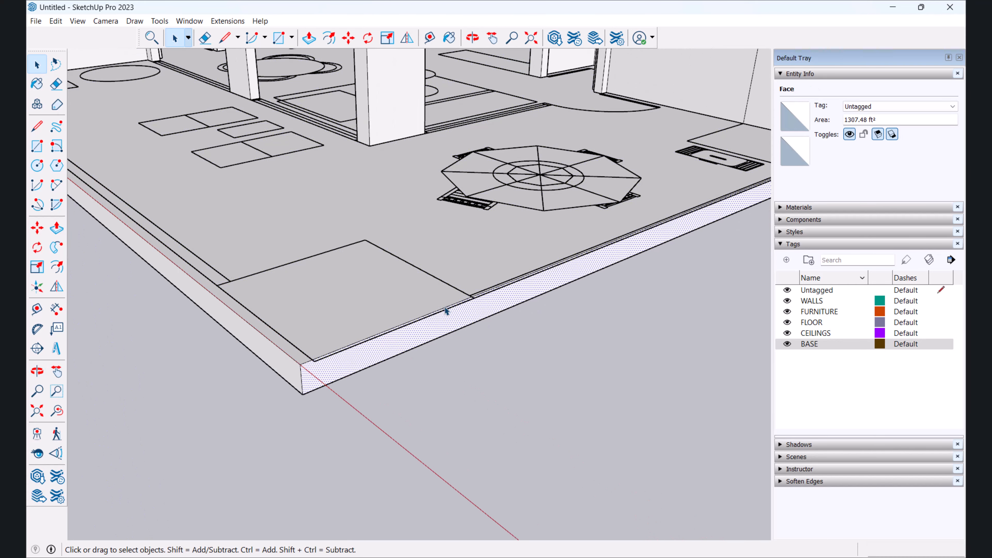
{"action": "left_click", "coordinate": [393, 222]}
{"action": "scroll", "coordinate": [344, 219], "scroll_direction": "down", "scroll_amount": 6}
{"action": "scroll", "coordinate": [309, 240], "scroll_direction": "up", "scroll_amount": 3}
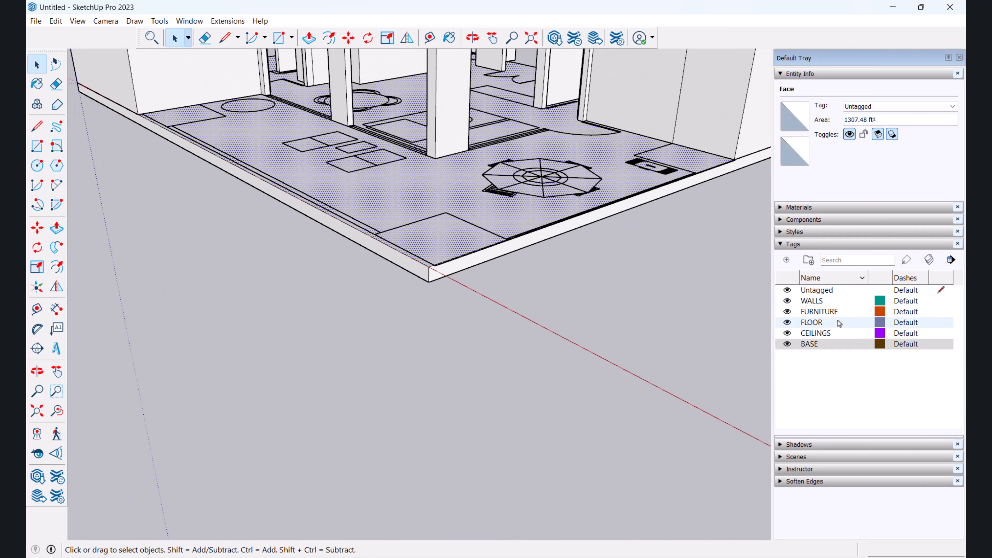
Step: Hide the BASE tag to view the walls and floor slab without the plan linework
{"action": "left_click", "coordinate": [787, 345]}
{"action": "middle_click_drag", "start_coordinate": [528, 277], "coordinate": [547, 250]}
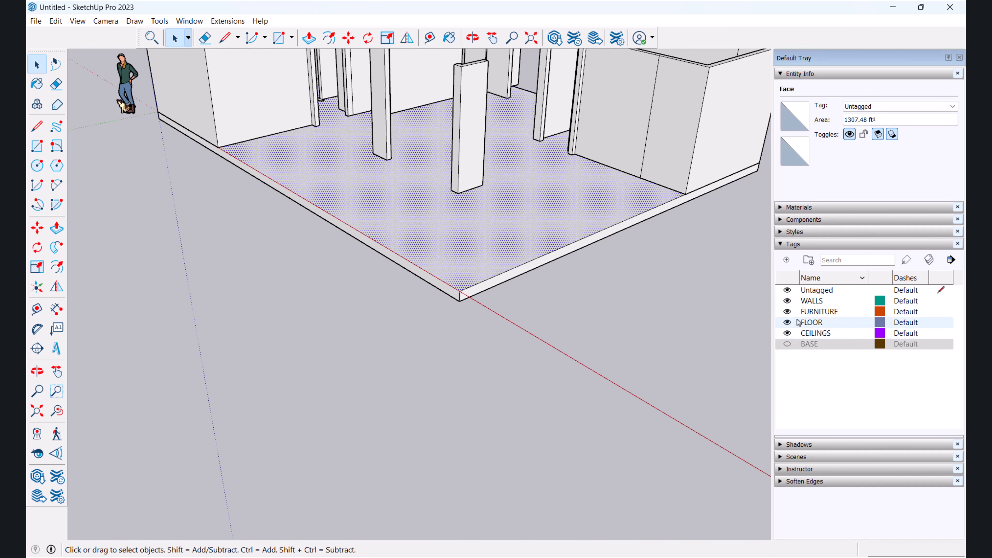
{"action": "scroll", "coordinate": [668, 314], "scroll_direction": "down", "scroll_amount": 5}
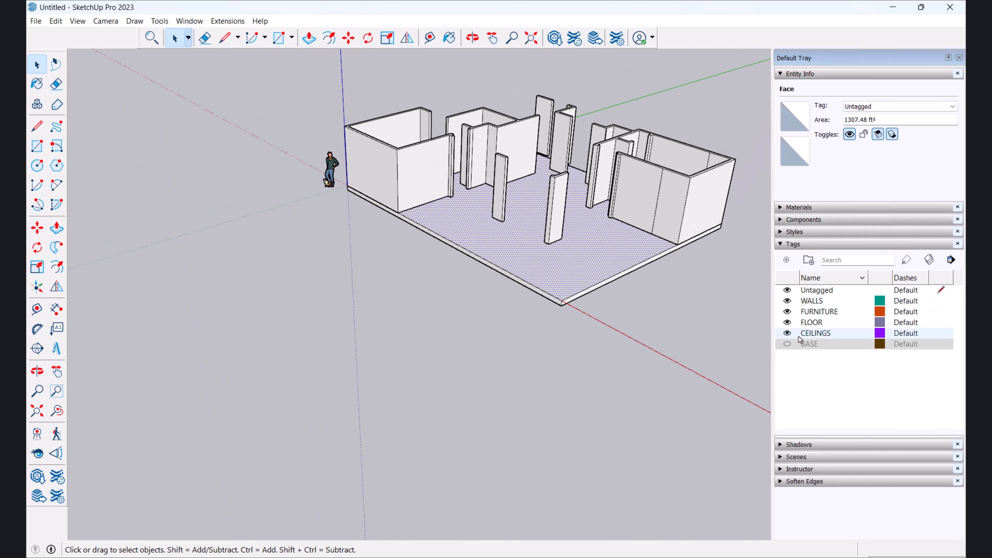
{"action": "scroll", "coordinate": [643, 233], "scroll_direction": "up", "scroll_amount": 3}
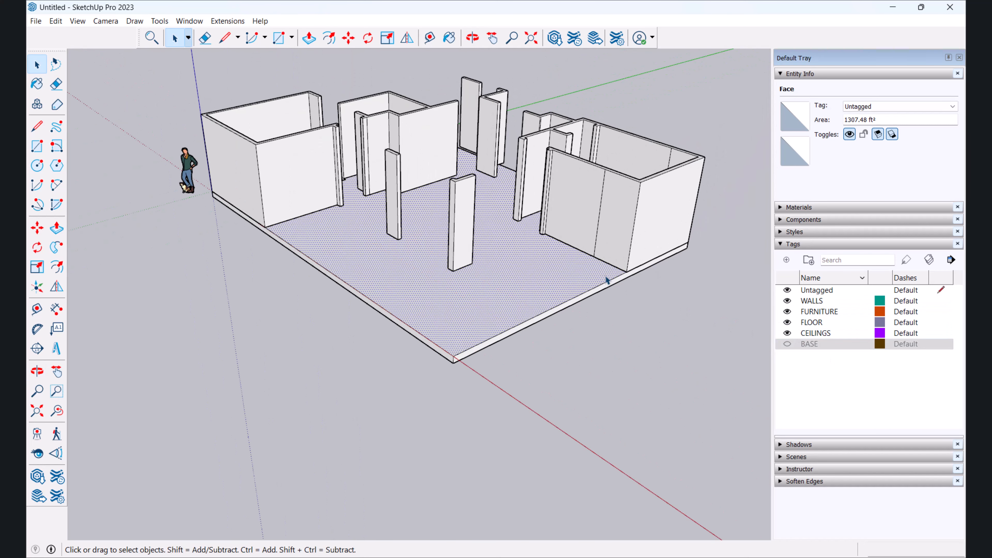
{"action": "scroll", "coordinate": [618, 203], "scroll_direction": "down", "scroll_amount": 2}
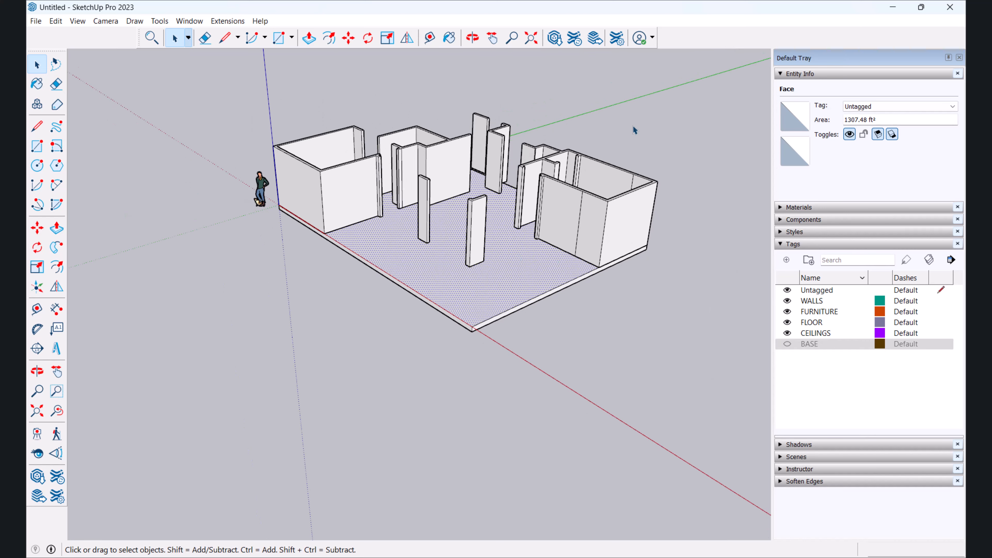
Step: Assign the wall group to the WALLS tag and deselect it
{"action": "middle_click_drag", "start_coordinate": [633, 129], "coordinate": [601, 168]}
{"action": "scroll", "coordinate": [598, 170], "scroll_direction": "up", "scroll_amount": 2}
{"action": "left_click", "coordinate": [592, 171]}
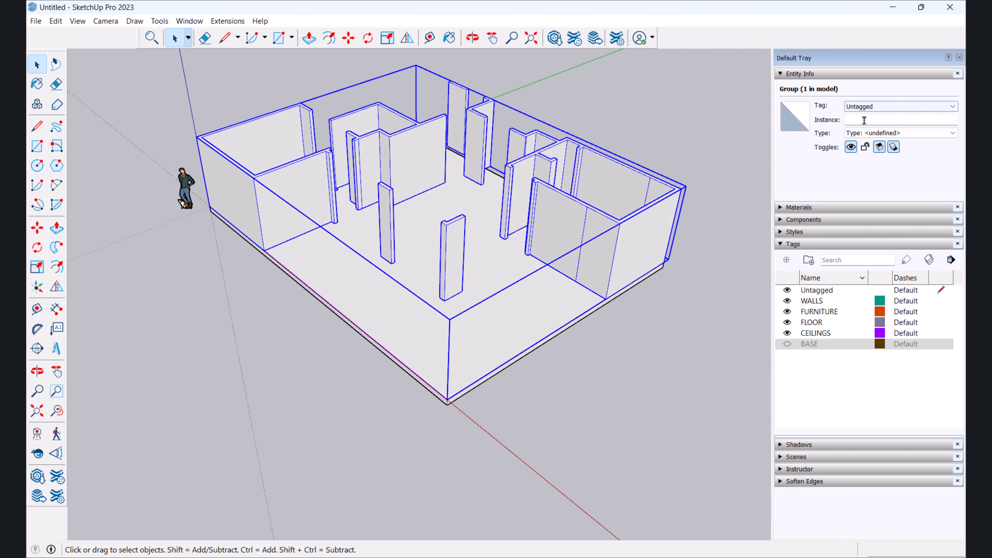
{"action": "left_click", "coordinate": [877, 112]}
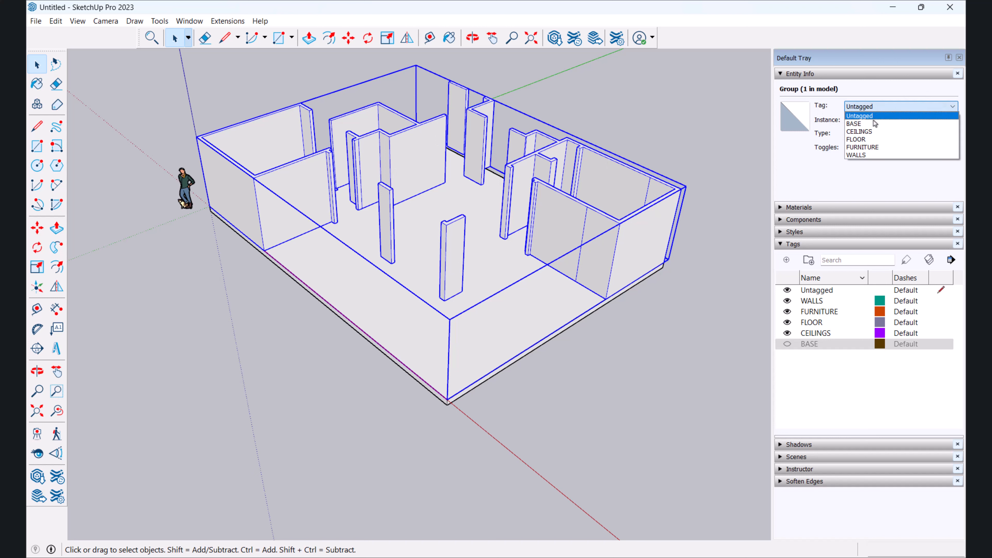
{"action": "left_click", "coordinate": [869, 155]}
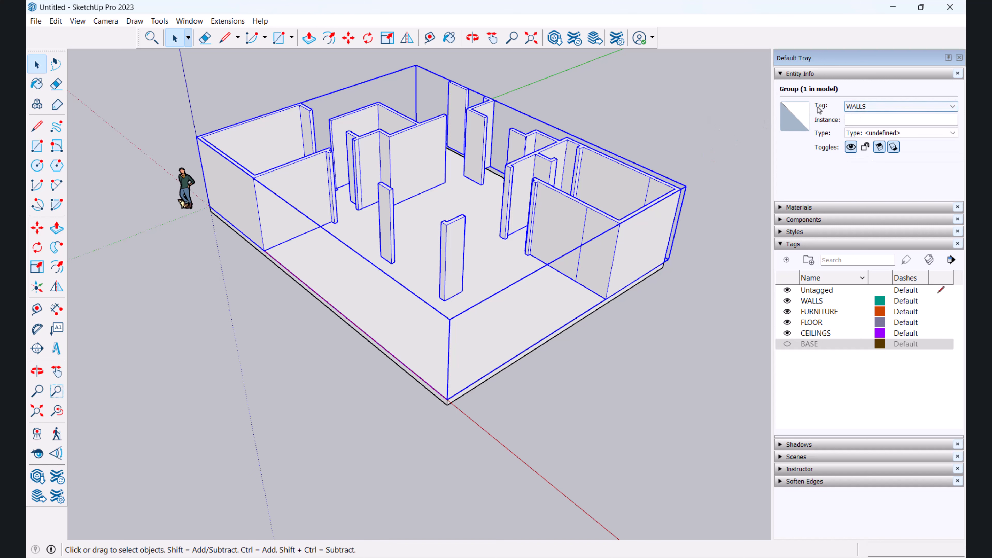
{"action": "left_click", "coordinate": [651, 125]}
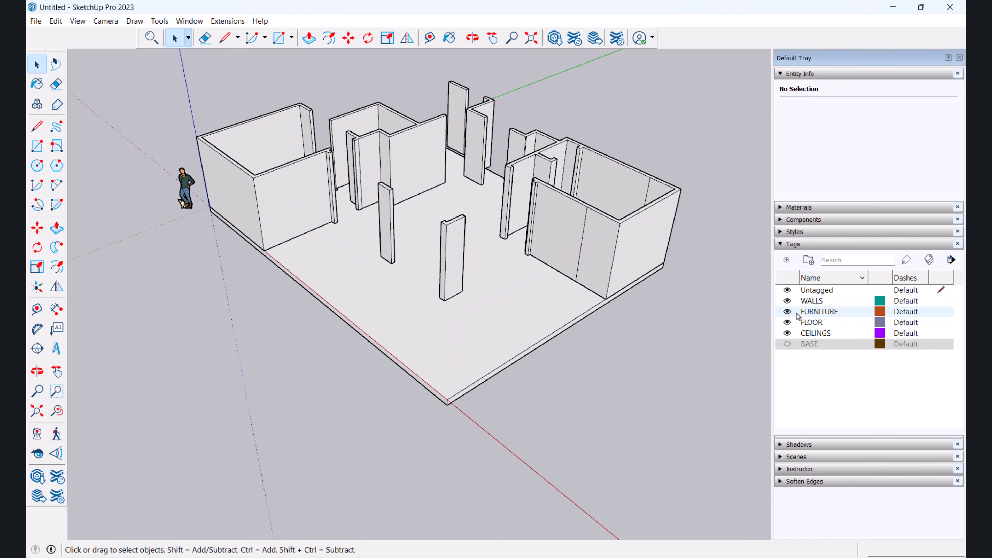
Step: Hide the WALLS tag and inspect the floor slab's ungrouped top face and lower side edge
{"action": "left_click", "coordinate": [787, 300]}
{"action": "scroll", "coordinate": [452, 305], "scroll_direction": "down", "scroll_amount": 3}
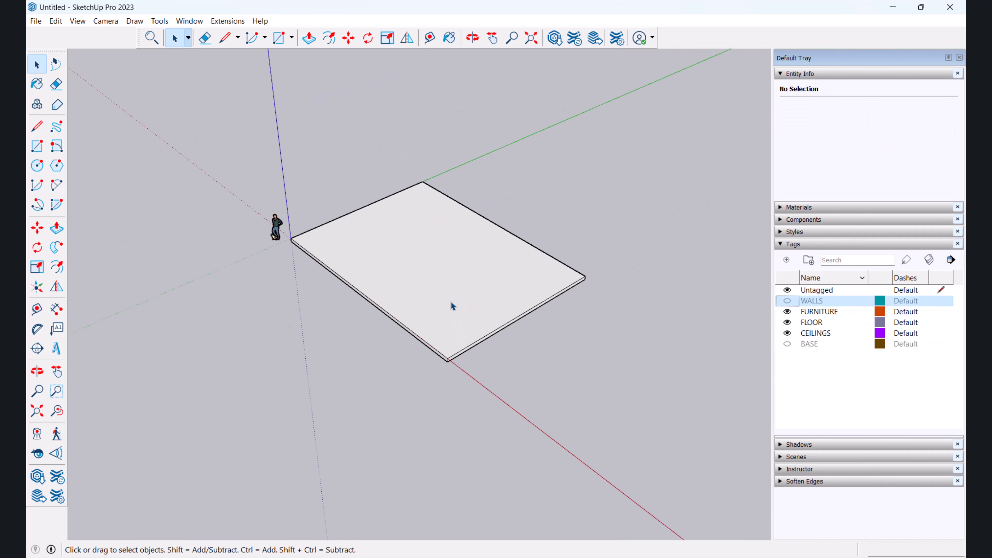
{"action": "scroll", "coordinate": [451, 303], "scroll_direction": "up", "scroll_amount": 3}
{"action": "scroll", "coordinate": [449, 281], "scroll_direction": "down", "scroll_amount": 3}
{"action": "scroll", "coordinate": [449, 297], "scroll_direction": "up", "scroll_amount": 5}
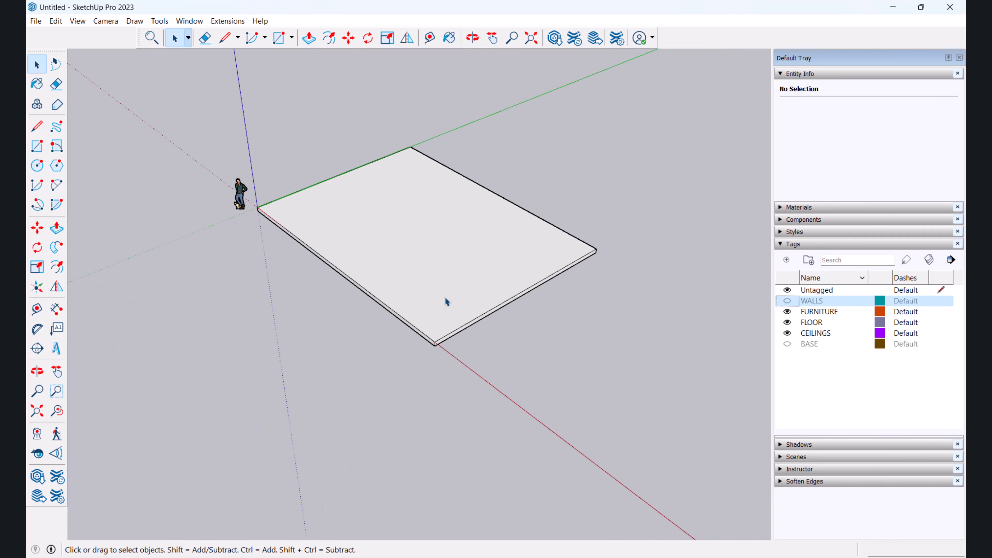
{"action": "left_click", "coordinate": [546, 294]}
{"action": "scroll", "coordinate": [547, 294], "scroll_direction": "up", "scroll_amount": 1}
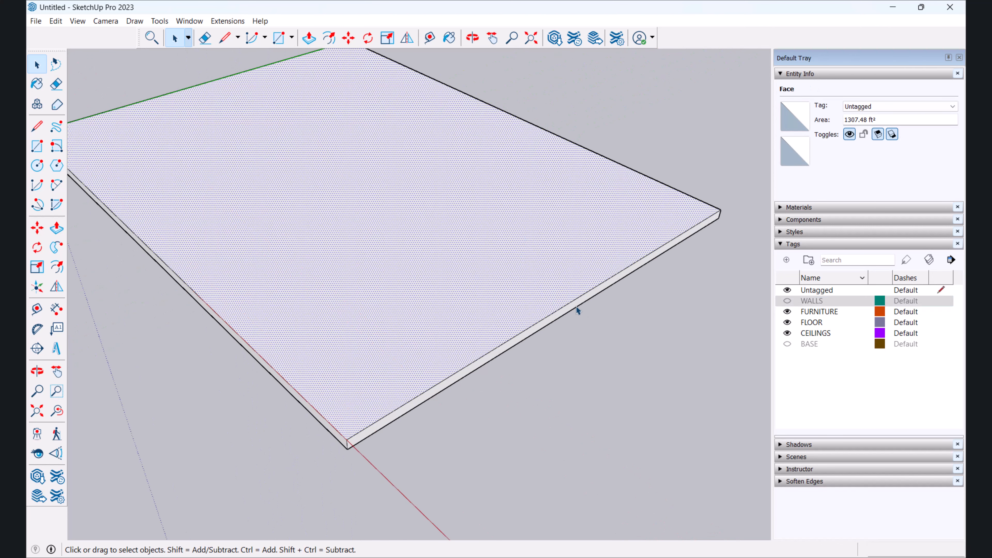
{"action": "left_click", "coordinate": [576, 307]}
{"action": "scroll", "coordinate": [568, 324], "scroll_direction": "down", "scroll_amount": 2}
{"action": "scroll", "coordinate": [557, 332], "scroll_direction": "up", "scroll_amount": 3}
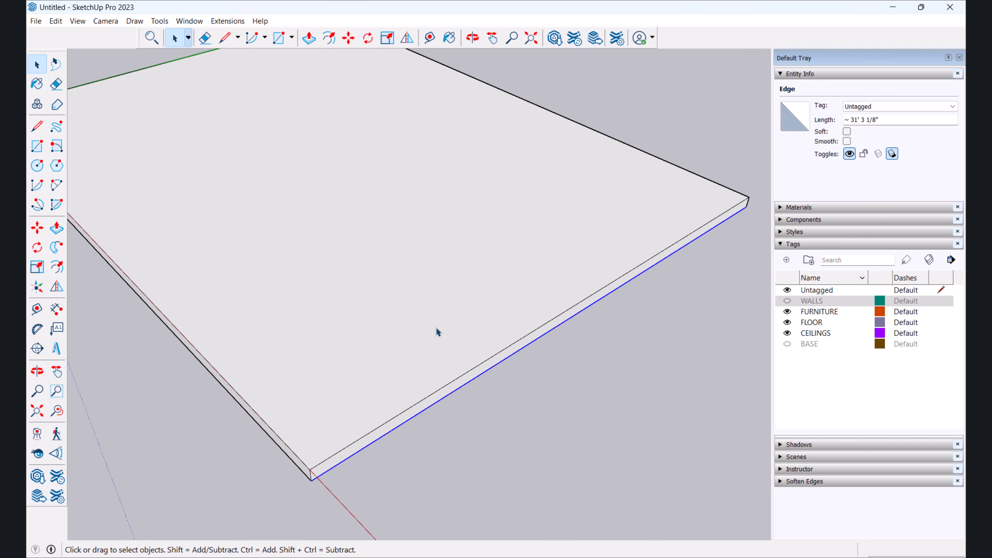
{"action": "scroll", "coordinate": [419, 283], "scroll_direction": "down", "scroll_amount": 3}
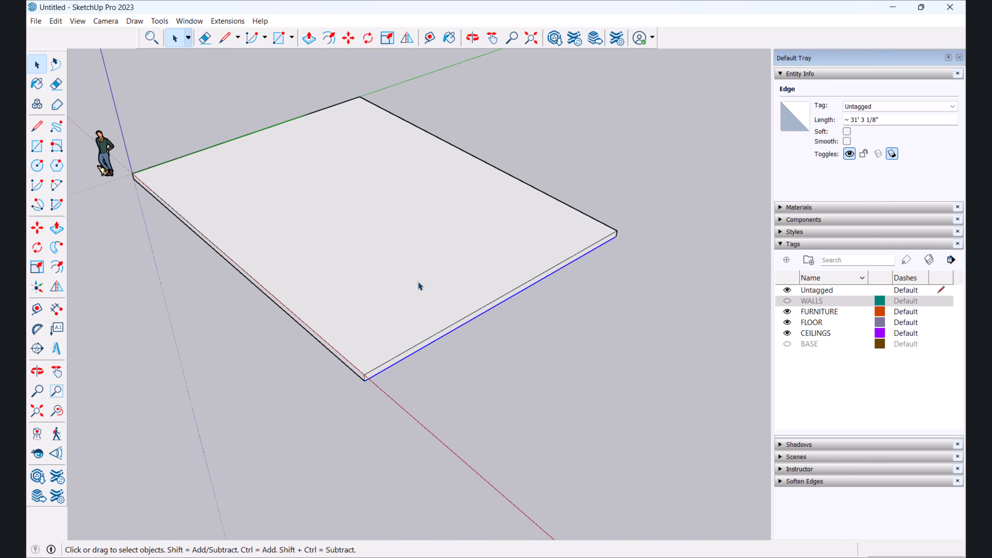
Step: Make a group from all connected faces and edges of the floor slab
{"action": "scroll", "coordinate": [390, 284], "scroll_direction": "up", "scroll_amount": 3}
{"action": "triple_click", "coordinate": [455, 260]}
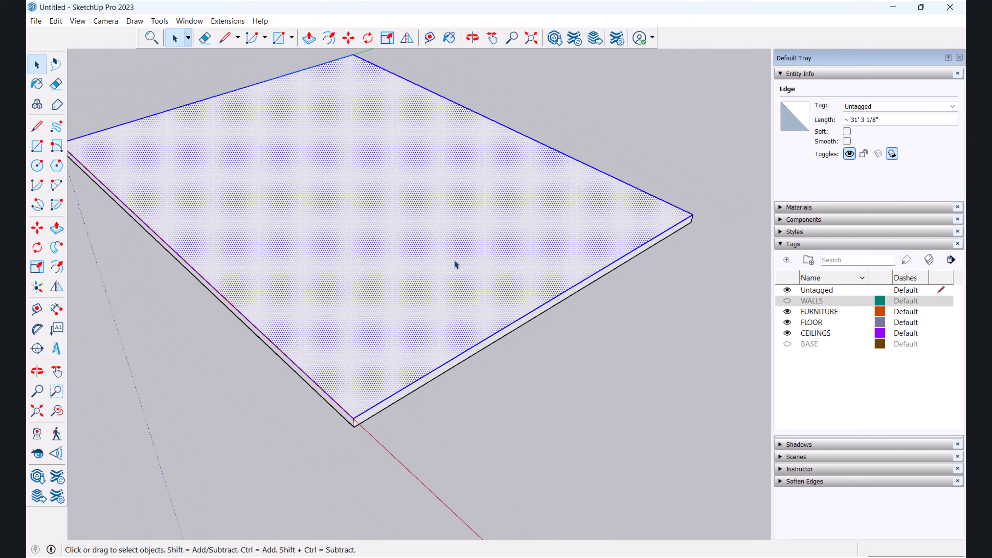
{"action": "right_click", "coordinate": [432, 263]}
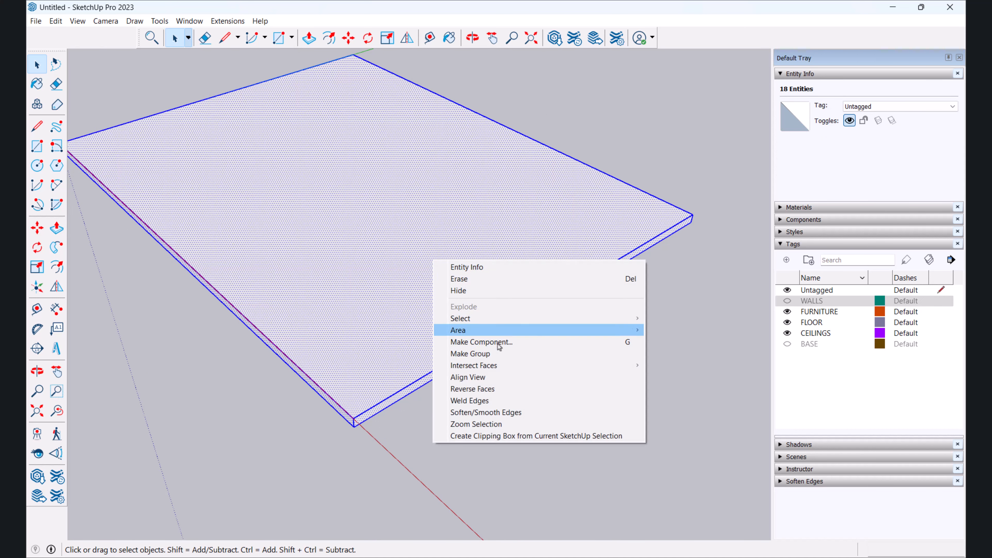
{"action": "left_click", "coordinate": [470, 353]}
{"action": "scroll", "coordinate": [540, 321], "scroll_direction": "down", "scroll_amount": 3}
{"action": "scroll", "coordinate": [499, 270], "scroll_direction": "down", "scroll_amount": 2}
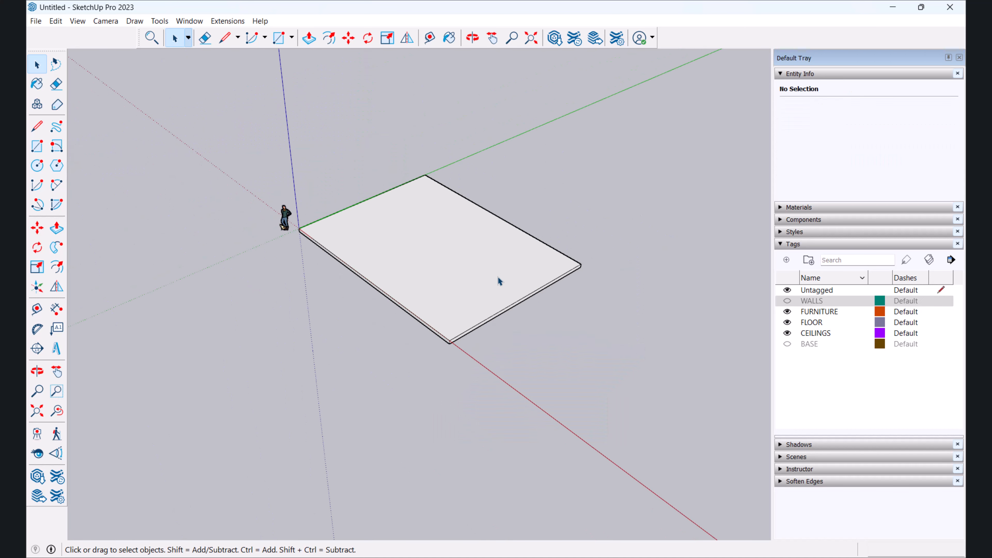
{"action": "left_click", "coordinate": [541, 275]}
{"action": "left_click", "coordinate": [621, 281]}
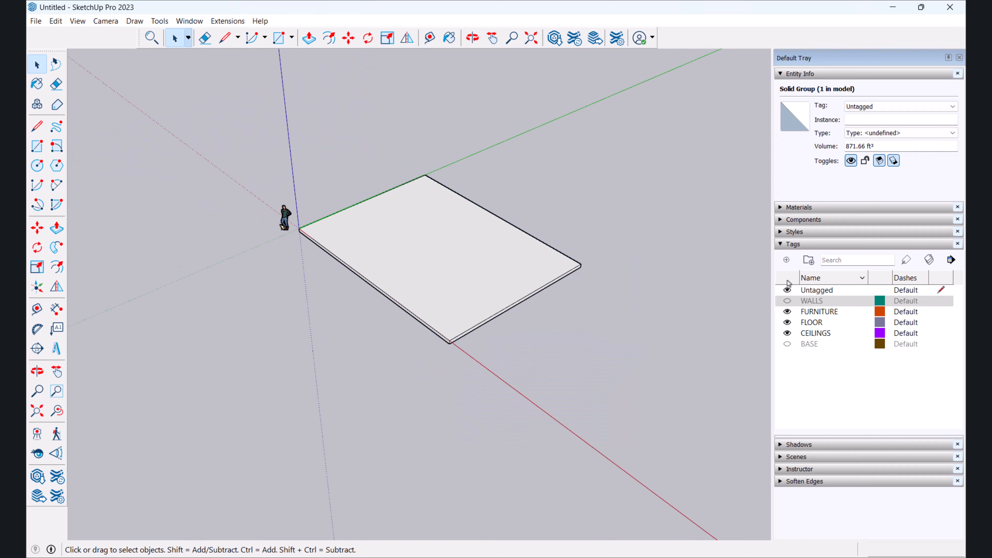
Step: Make the WALLS and BASE tags visible again over the floor slab
{"action": "left_click", "coordinate": [789, 304]}
{"action": "scroll", "coordinate": [486, 267], "scroll_direction": "up", "scroll_amount": 4}
{"action": "middle_click_drag", "start_coordinate": [480, 251], "coordinate": [410, 351]}
{"action": "scroll", "coordinate": [410, 351], "scroll_direction": "down", "scroll_amount": 2}
{"action": "scroll", "coordinate": [410, 351], "scroll_direction": "up", "scroll_amount": 3}
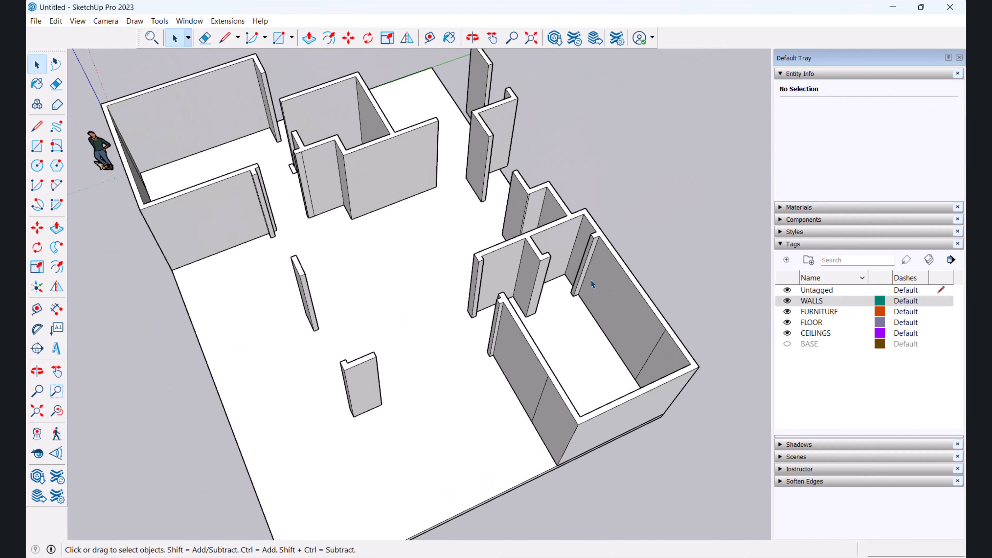
{"action": "left_click", "coordinate": [787, 344]}
{"action": "scroll", "coordinate": [378, 276], "scroll_direction": "down", "scroll_amount": 3}
{"action": "middle_click_drag", "start_coordinate": [635, 270], "coordinate": [162, 270]}
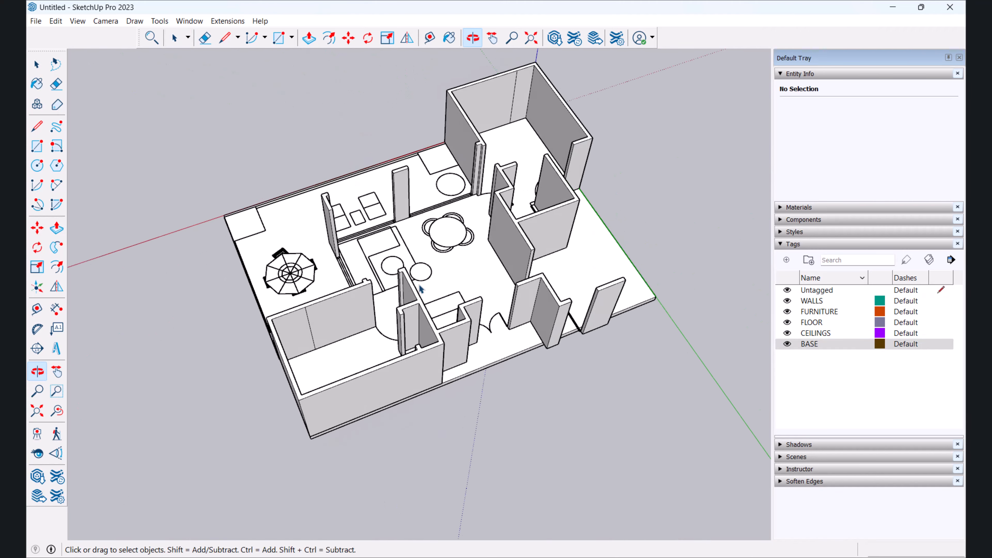
Step: Copy the floor slab group 9' 8" straight up from its lower outer corner to the top corner of the walls
{"action": "middle_click_drag", "start_coordinate": [719, 301], "coordinate": [356, 332]}
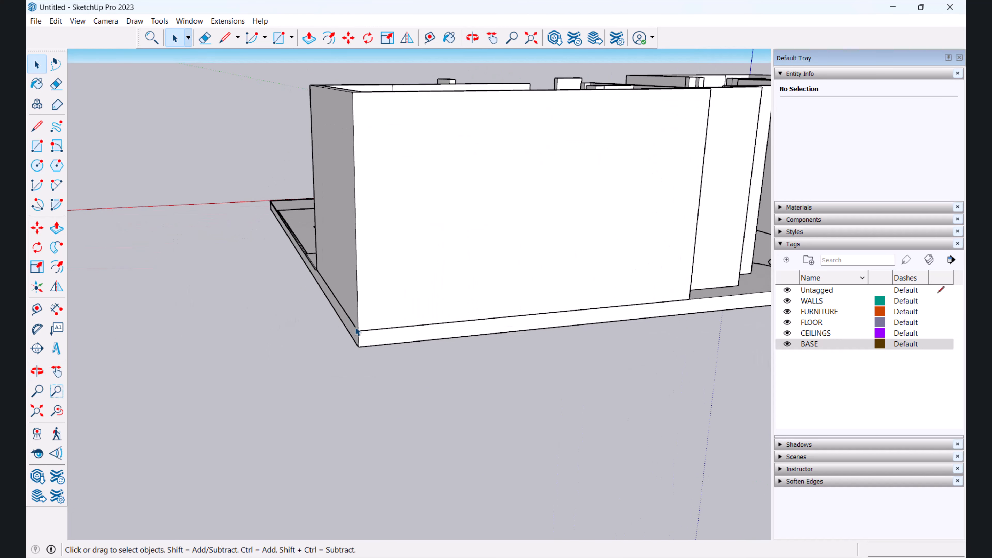
{"action": "left_click", "coordinate": [373, 347]}
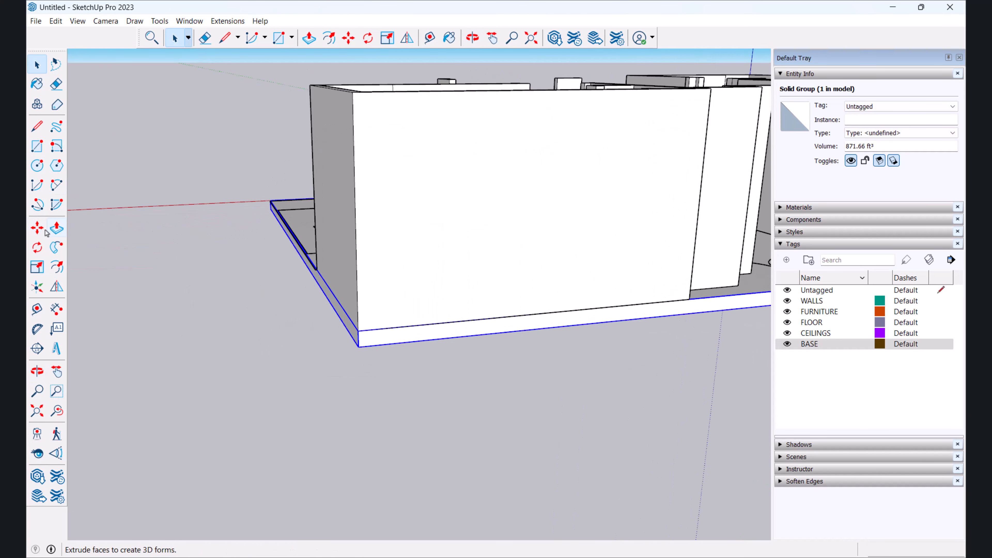
{"action": "left_click", "coordinate": [37, 227]}
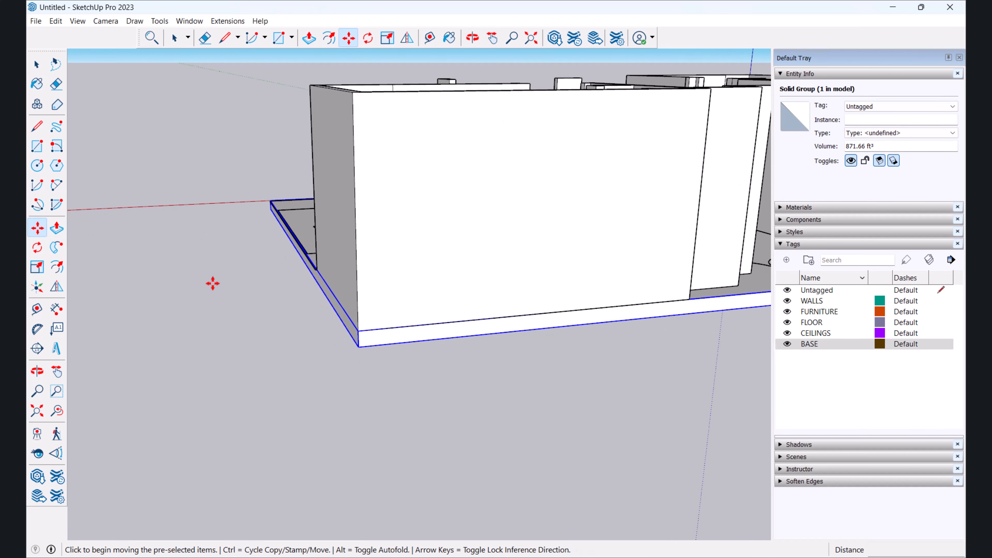
{"action": "left_click", "coordinate": [359, 349]}
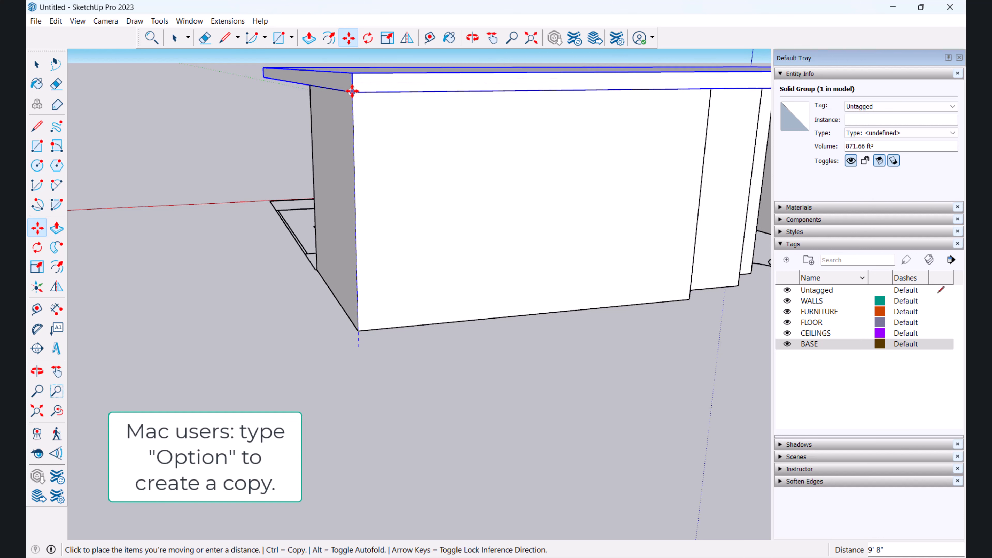
{"action": "key", "text": "ctrl"}
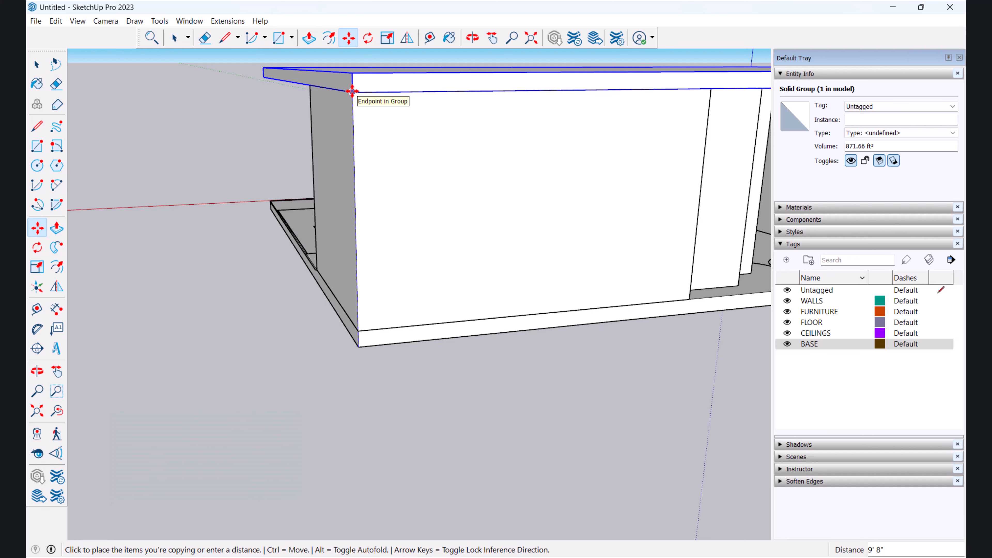
{"action": "left_click", "coordinate": [352, 91]}
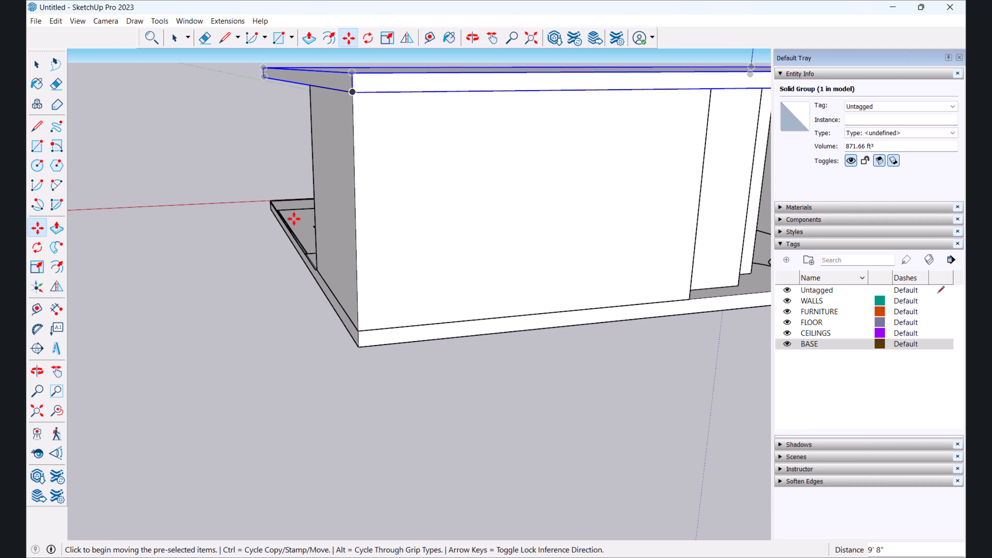
{"action": "scroll", "coordinate": [266, 234], "scroll_direction": "down", "scroll_amount": 4}
{"action": "key", "text": "space"}
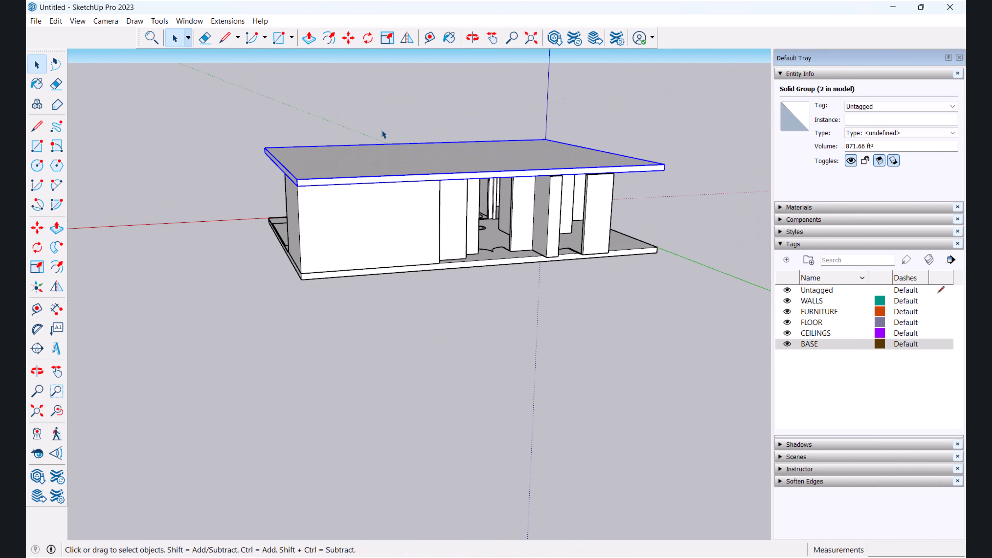
Step: Assign the copied slab on top of the walls to the CEILINGS tag
{"action": "left_click", "coordinate": [633, 204]}
{"action": "middle_click_drag", "start_coordinate": [633, 204], "coordinate": [433, 244]}
{"action": "scroll", "coordinate": [578, 228], "scroll_direction": "up", "scroll_amount": 4}
{"action": "middle_click_drag", "start_coordinate": [579, 229], "coordinate": [397, 219]}
{"action": "scroll", "coordinate": [331, 231], "scroll_direction": "down", "scroll_amount": 3}
{"action": "left_click", "coordinate": [397, 220]}
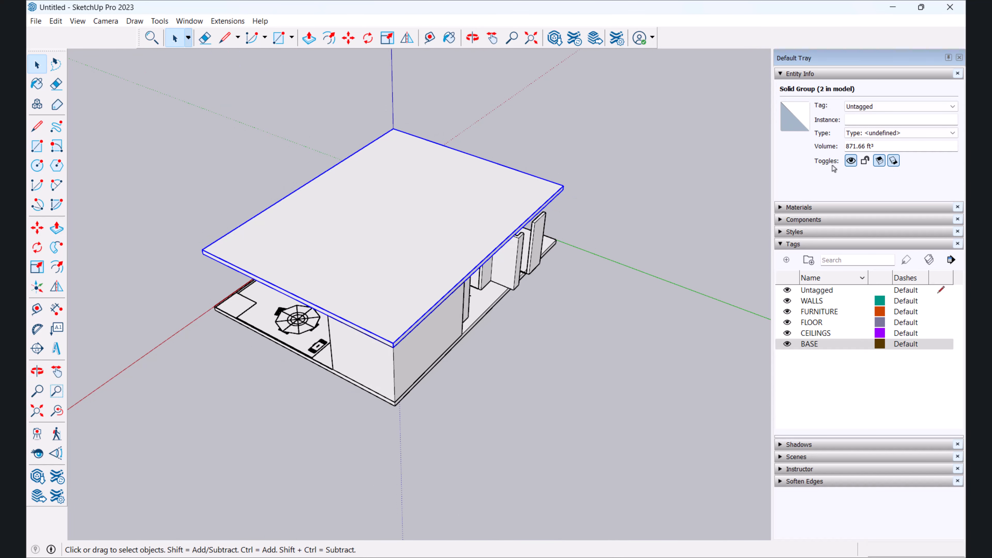
{"action": "left_click", "coordinate": [848, 108]}
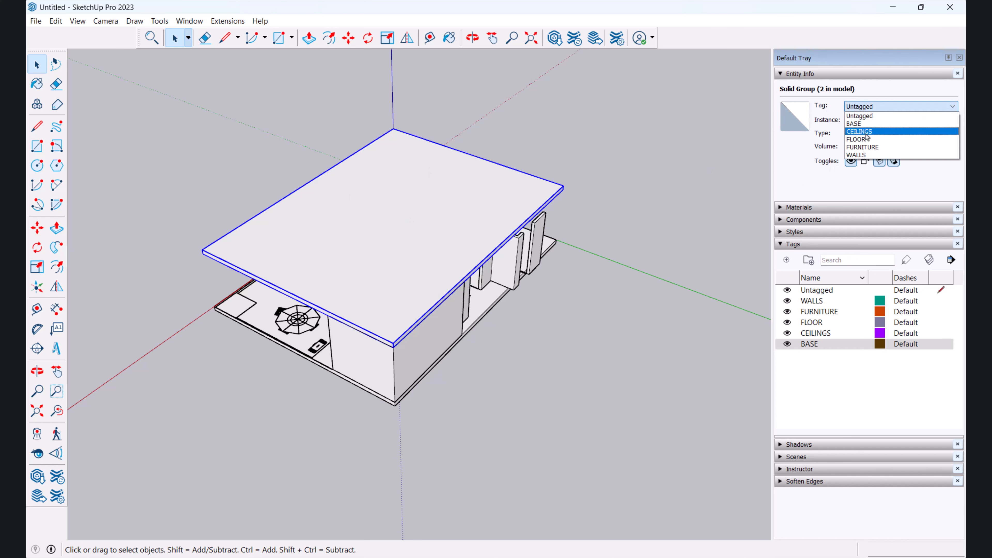
{"action": "left_click", "coordinate": [869, 132]}
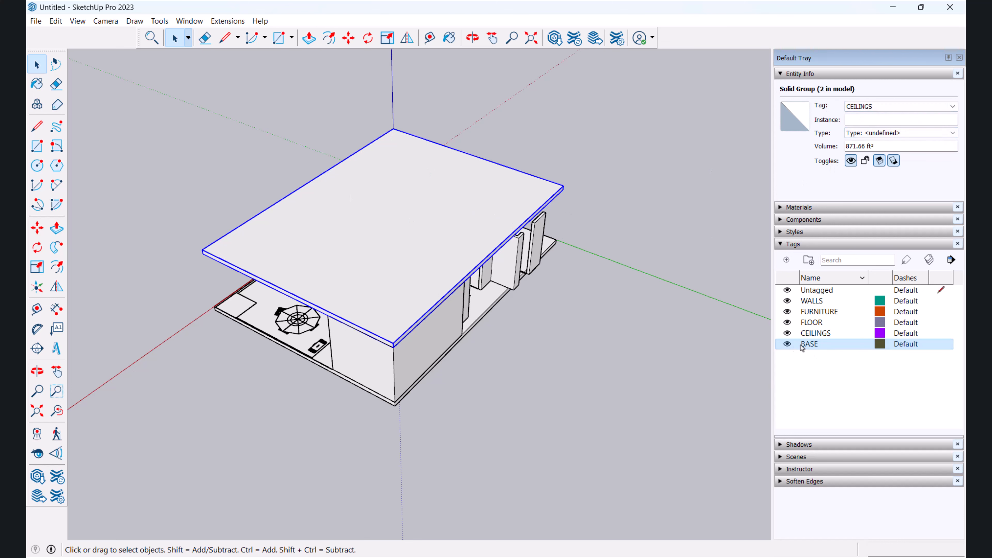
Step: Hide the CEILINGS tag to look into the rooms, and undo that visibility change
{"action": "left_click", "coordinate": [788, 335]}
{"action": "left_click", "coordinate": [293, 229]}
{"action": "scroll", "coordinate": [297, 244], "scroll_direction": "up", "scroll_amount": 3}
{"action": "middle_click_drag", "start_coordinate": [352, 254], "coordinate": [565, 350]}
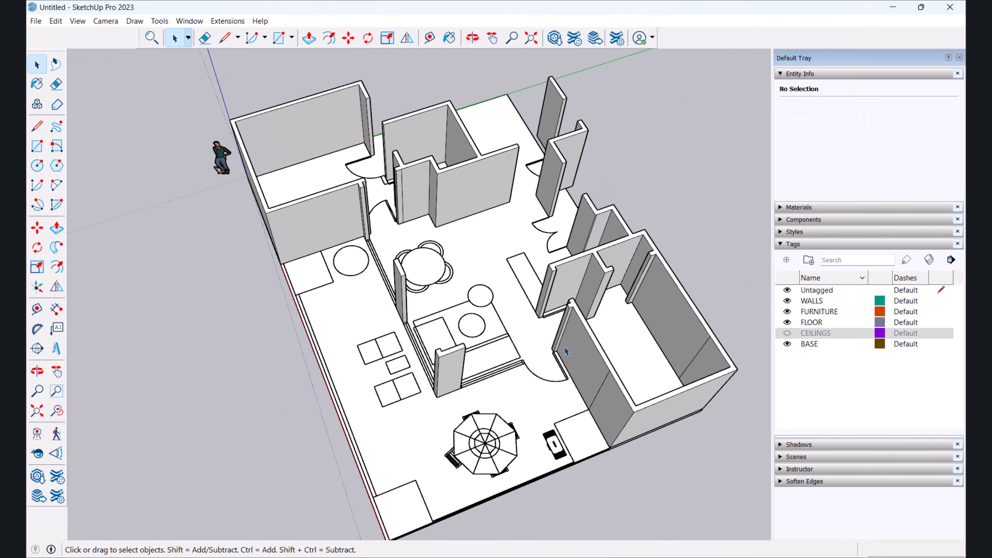
{"action": "key", "text": "ctrl+z"}
Step: Examine the ceiling slab, walls and floor slab from the outside and from above
{"action": "scroll", "coordinate": [485, 313], "scroll_direction": "down", "scroll_amount": 3}
{"action": "middle_click_drag", "start_coordinate": [617, 366], "coordinate": [282, 322]}
{"action": "scroll", "coordinate": [375, 305], "scroll_direction": "up", "scroll_amount": 4}
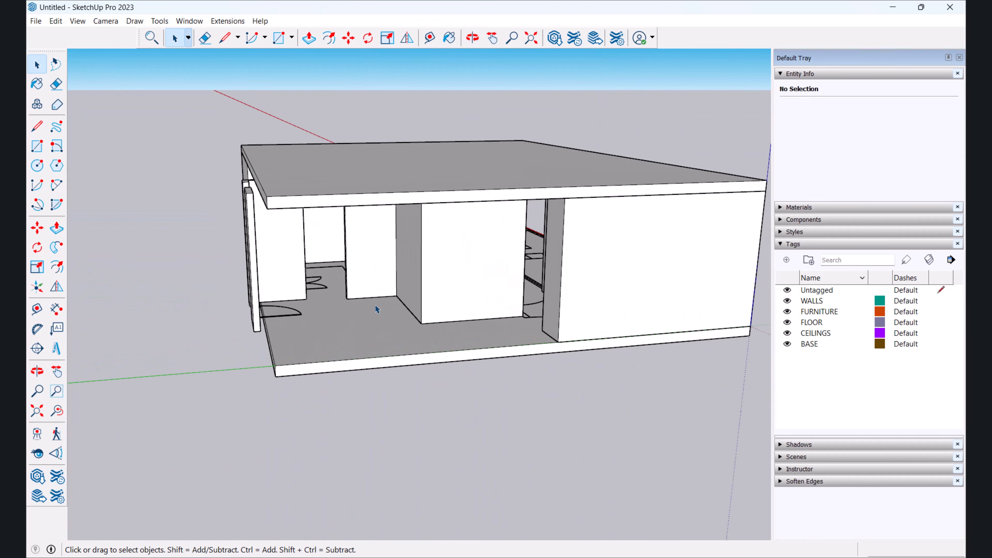
{"action": "scroll", "coordinate": [397, 265], "scroll_direction": "down", "scroll_amount": 5}
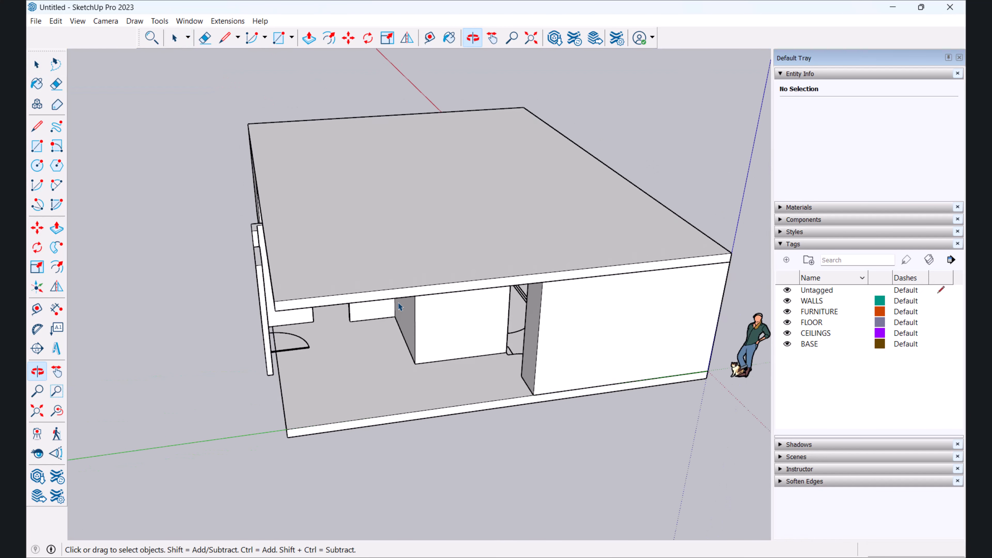
{"action": "middle_click_drag", "start_coordinate": [442, 264], "coordinate": [467, 274]}
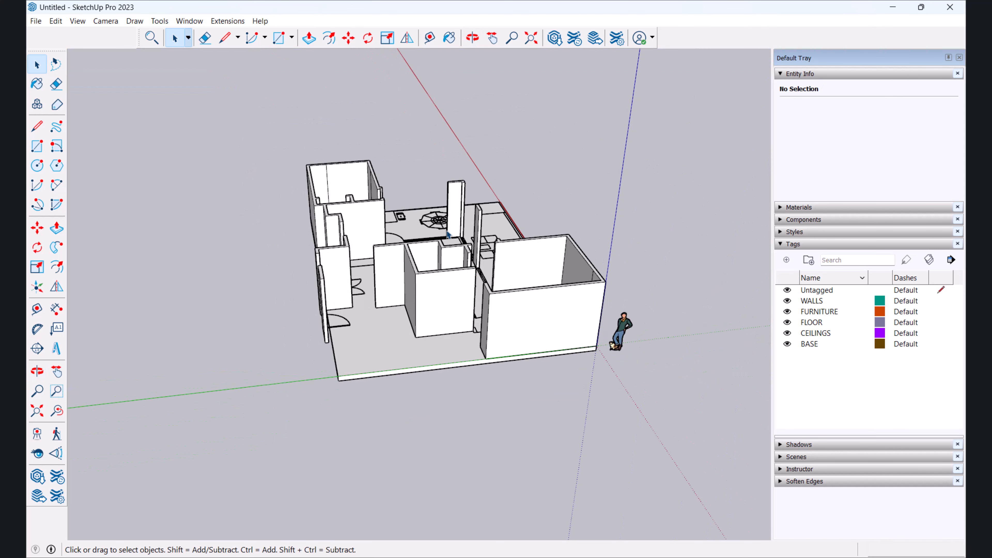
{"action": "middle_click_drag", "start_coordinate": [448, 234], "coordinate": [453, 258]}
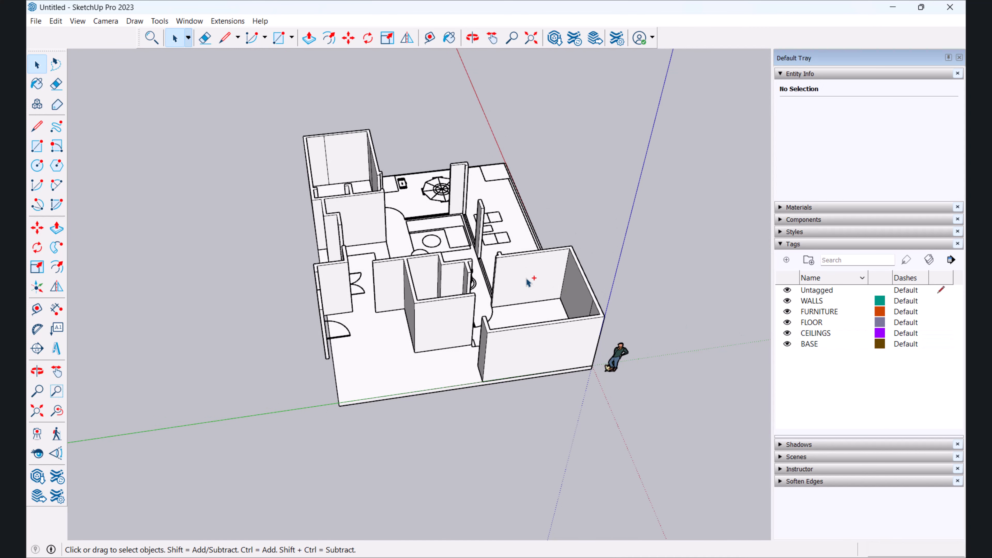
{"action": "middle_click_drag", "start_coordinate": [575, 284], "coordinate": [534, 267]}
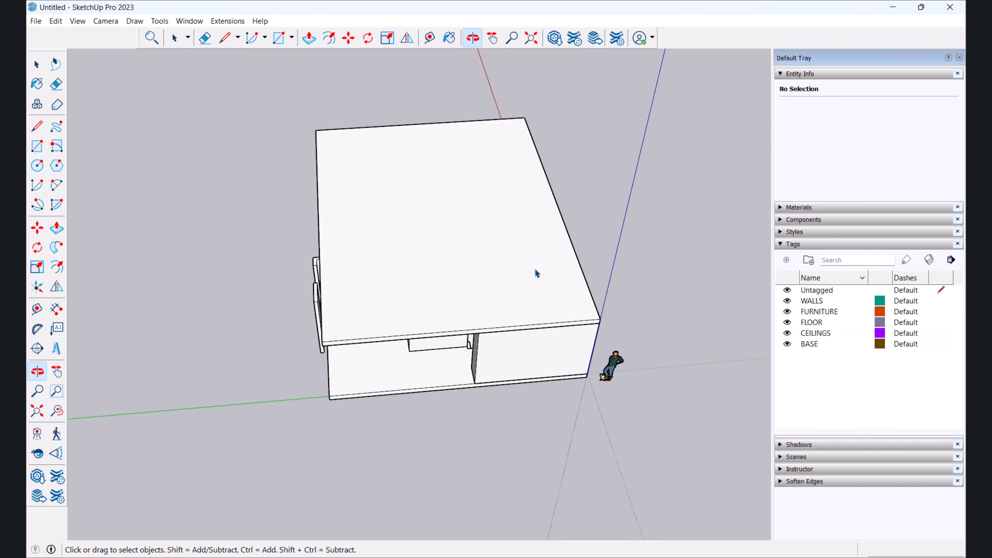
Step: Assign the slab on top of the walls to the CEILINGS tag and hide that tag
{"action": "left_click", "coordinate": [534, 267]}
{"action": "left_click", "coordinate": [788, 334]}
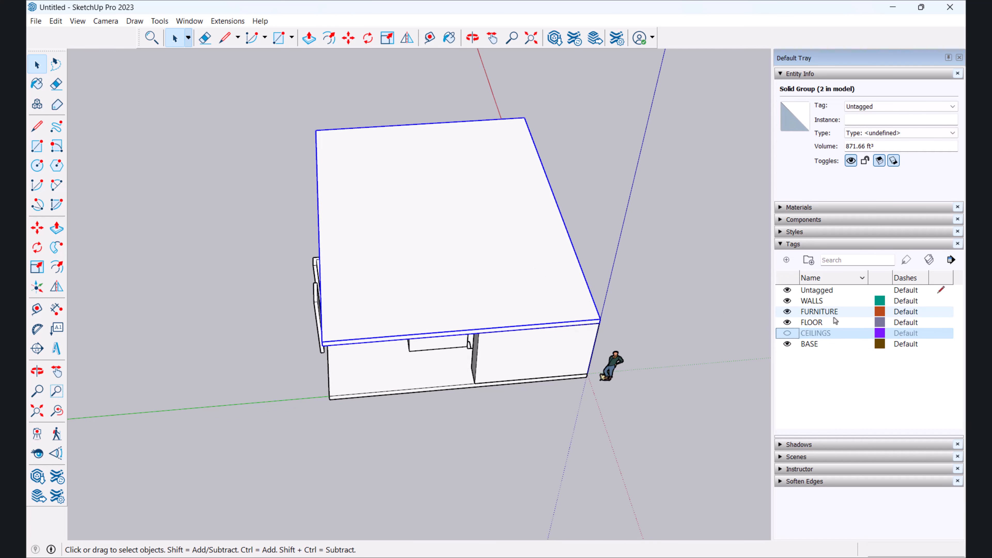
{"action": "left_click", "coordinate": [913, 107]}
{"action": "left_click", "coordinate": [895, 135]}
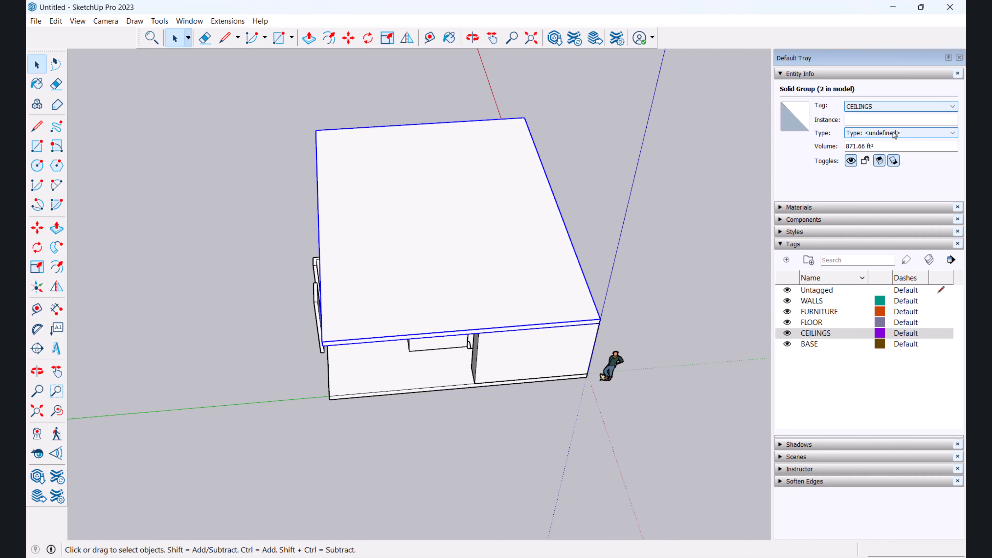
{"action": "left_click", "coordinate": [788, 335]}
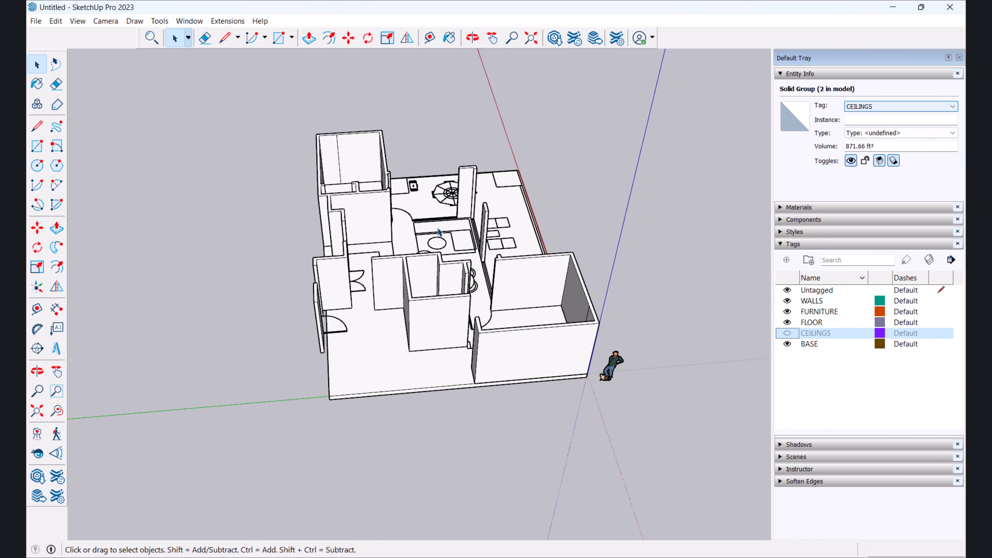
Step: Examine the wall layout and the dining and living areas from above with the ceiling hidden
{"action": "scroll", "coordinate": [437, 228], "scroll_direction": "up", "scroll_amount": 2}
{"action": "middle_click_drag", "start_coordinate": [578, 216], "coordinate": [488, 296]}
{"action": "scroll", "coordinate": [516, 295], "scroll_direction": "up", "scroll_amount": 3}
{"action": "middle_click_drag", "start_coordinate": [565, 244], "coordinate": [401, 179]}
{"action": "scroll", "coordinate": [487, 264], "scroll_direction": "down", "scroll_amount": 2}
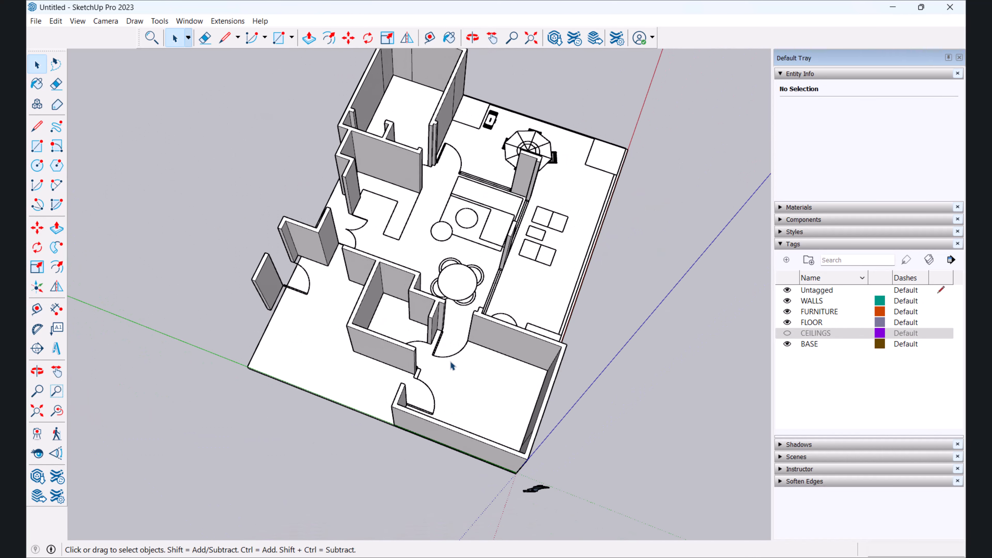
{"action": "middle_click_drag", "start_coordinate": [493, 416], "coordinate": [392, 344]}
{"action": "middle_click_drag", "start_coordinate": [308, 375], "coordinate": [446, 358]}
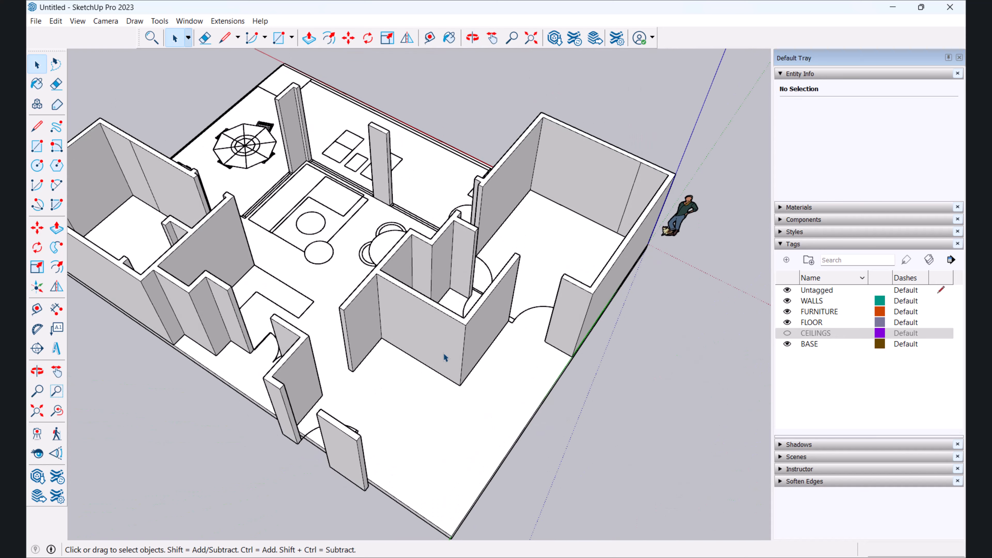
{"action": "scroll", "coordinate": [481, 392], "scroll_direction": "down", "scroll_amount": 2}
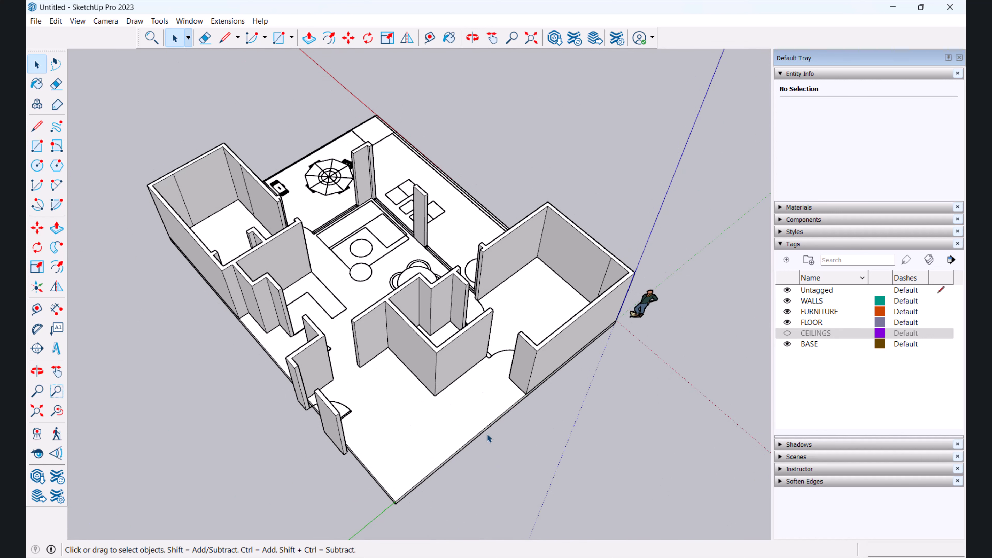
{"action": "scroll", "coordinate": [440, 277], "scroll_direction": "up", "scroll_amount": 8}
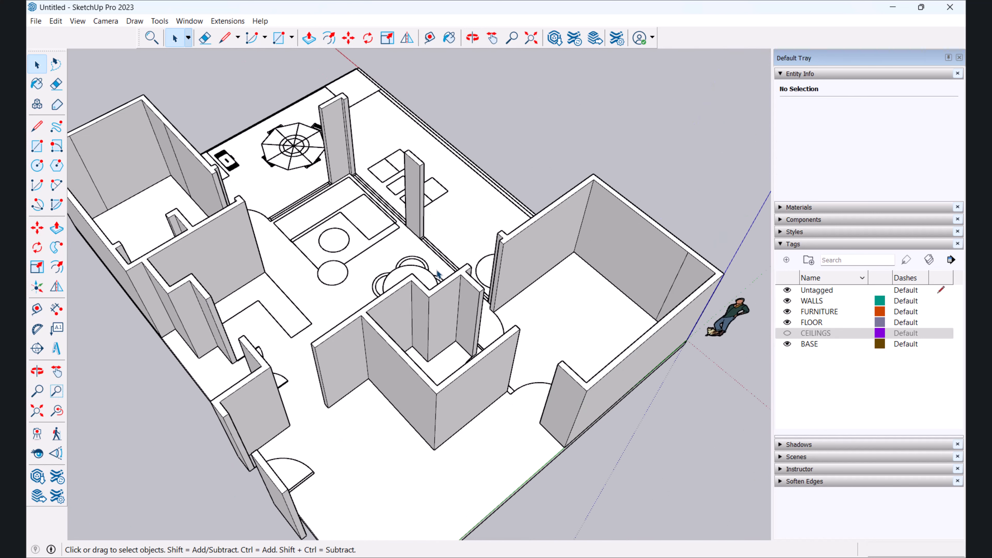
{"action": "scroll", "coordinate": [404, 291], "scroll_direction": "up", "scroll_amount": 1}
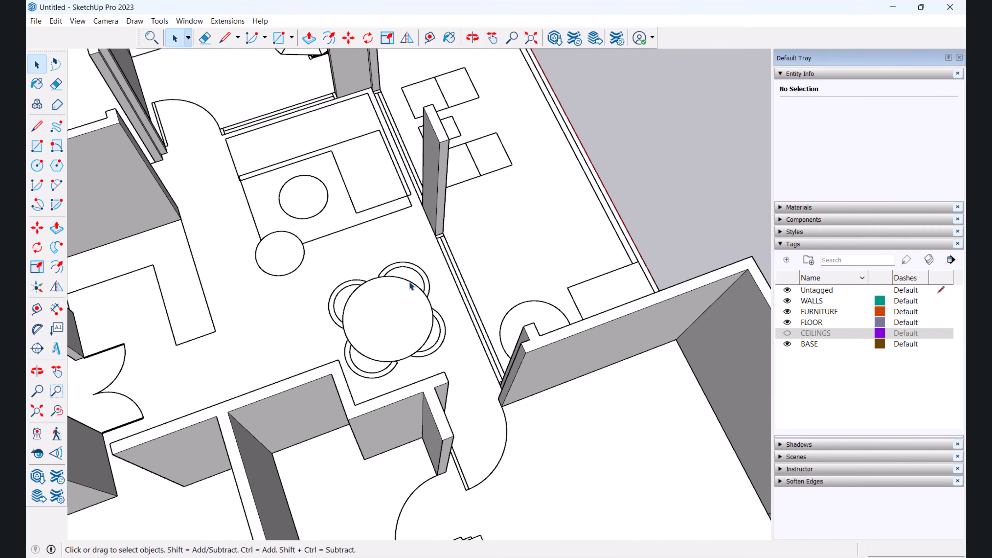
{"action": "scroll", "coordinate": [410, 287], "scroll_direction": "down", "scroll_amount": 4}
Step: Select the floor slab and inspect the wall openings around the kitchen, living area and terrace from several sides
{"action": "left_click", "coordinate": [365, 278]}
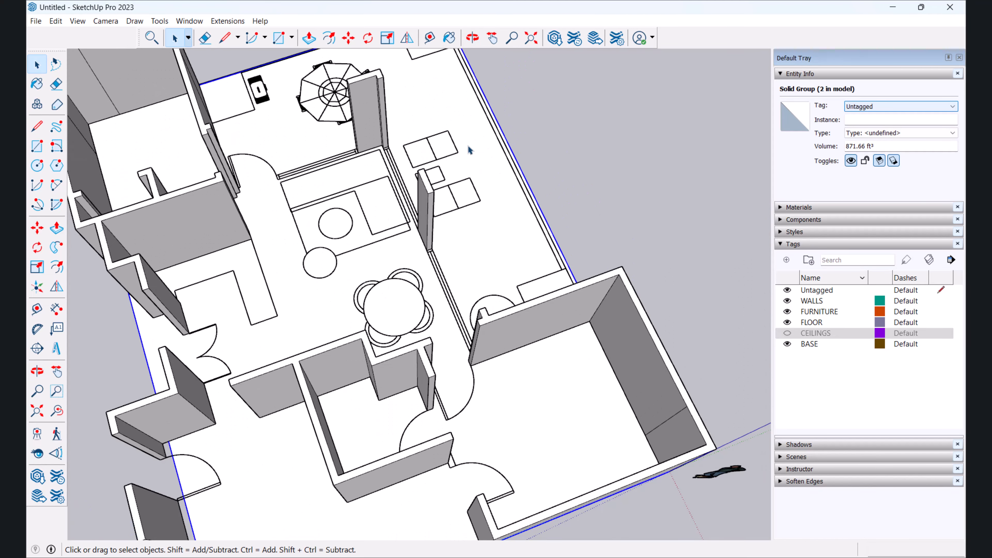
{"action": "scroll", "coordinate": [479, 292], "scroll_direction": "down", "scroll_amount": 4}
{"action": "mouse_move", "coordinate": [610, 329]}
{"action": "middle_mouse_down"}
{"action": "mouse_move", "coordinate": [493, 249]}
{"action": "mouse_move", "coordinate": [411, 268]}
{"action": "mouse_move", "coordinate": [304, 231]}
{"action": "middle_mouse_up"}
{"action": "scroll", "coordinate": [502, 250], "scroll_direction": "down", "scroll_amount": 4}
{"action": "scroll", "coordinate": [319, 277], "scroll_direction": "up", "scroll_amount": 4}
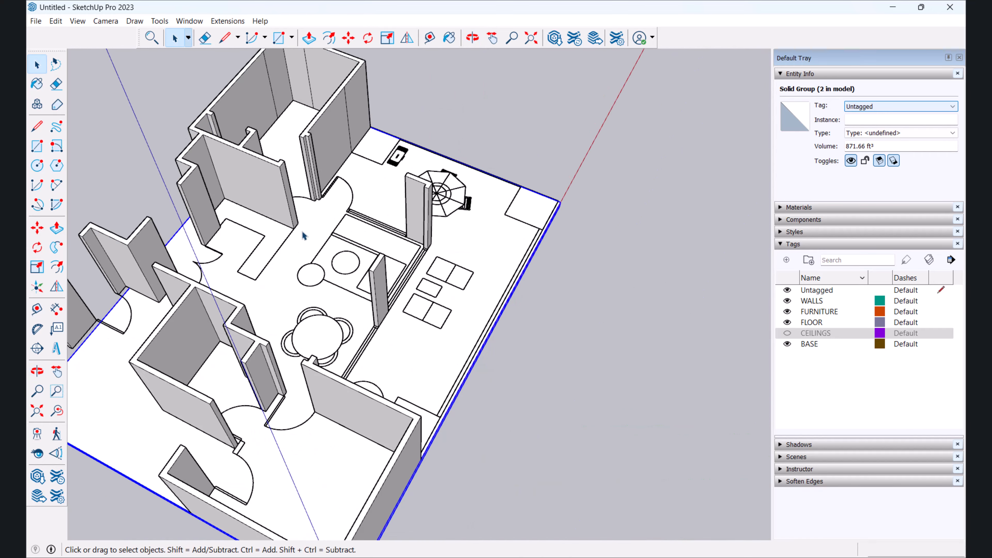
{"action": "scroll", "coordinate": [305, 232], "scroll_direction": "up", "scroll_amount": 3}
{"action": "middle_click_drag", "start_coordinate": [375, 231], "coordinate": [496, 253], "text": "shift"}
{"action": "scroll", "coordinate": [494, 254], "scroll_direction": "down", "scroll_amount": 1}
{"action": "scroll", "coordinate": [356, 288], "scroll_direction": "down", "scroll_amount": 4}
{"action": "middle_click_drag", "start_coordinate": [356, 288], "coordinate": [381, 298]}
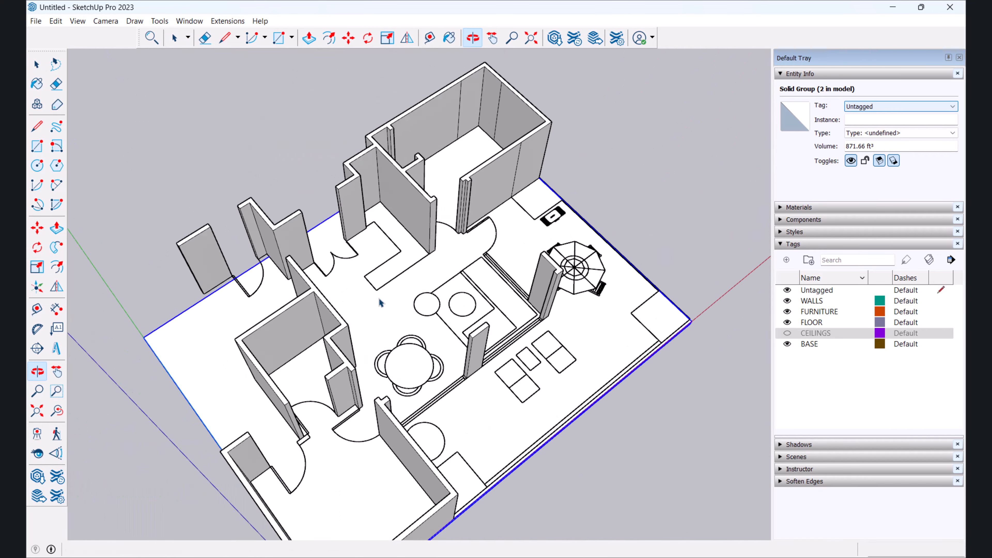
{"action": "scroll", "coordinate": [398, 267], "scroll_direction": "up", "scroll_amount": 4}
{"action": "scroll", "coordinate": [398, 267], "scroll_direction": "up", "scroll_amount": 2}
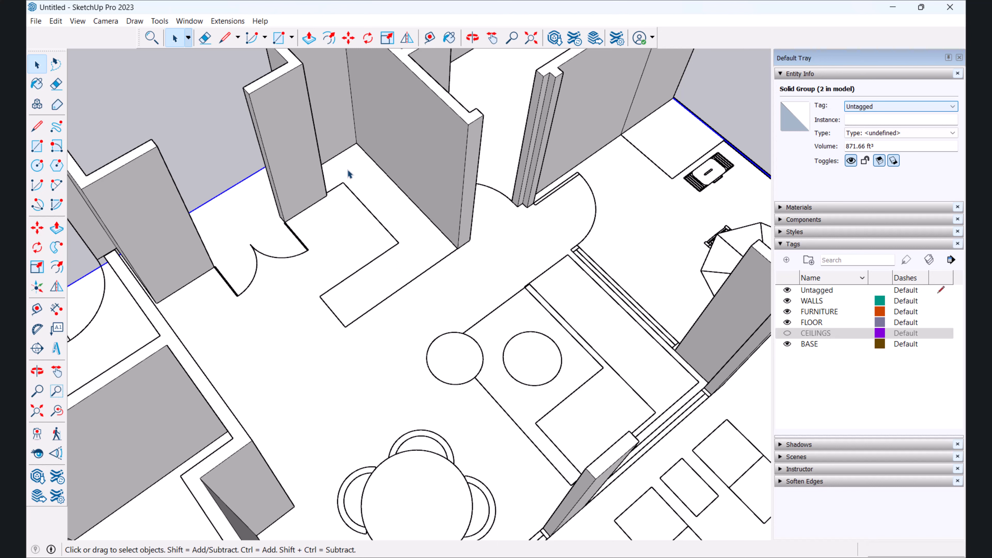
{"action": "scroll", "coordinate": [326, 285], "scroll_direction": "down", "scroll_amount": 3}
{"action": "mouse_move", "coordinate": [337, 276]}
{"action": "middle_mouse_down"}
{"action": "mouse_move", "coordinate": [376, 328]}
{"action": "mouse_move", "coordinate": [377, 277]}
{"action": "middle_mouse_up"}
{"action": "scroll", "coordinate": [377, 277], "scroll_direction": "up", "scroll_amount": 3}
{"action": "scroll", "coordinate": [438, 289], "scroll_direction": "up", "scroll_amount": 2}
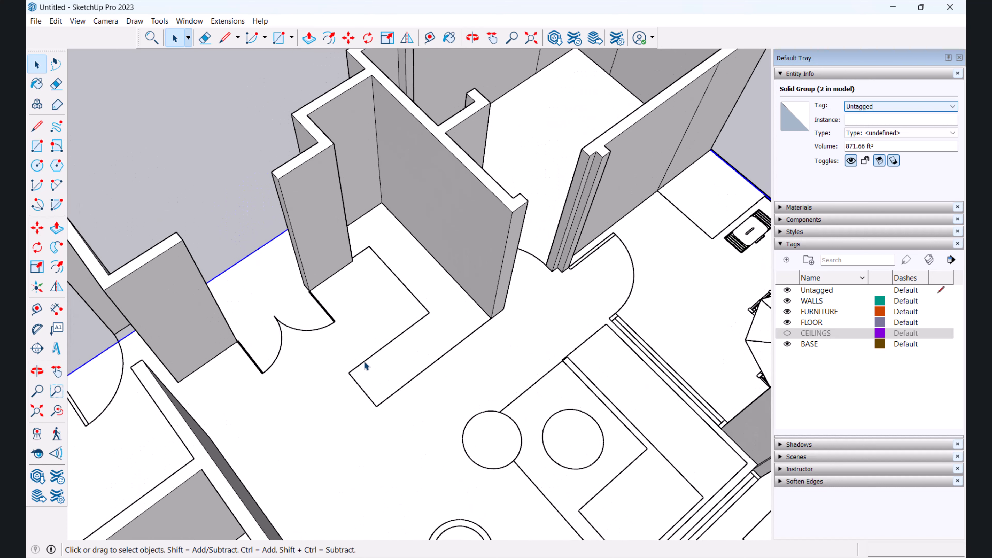
{"action": "scroll", "coordinate": [367, 365], "scroll_direction": "down", "scroll_amount": 3}
{"action": "mouse_move", "coordinate": [366, 366]}
{"action": "middle_mouse_down"}
{"action": "mouse_move", "coordinate": [387, 348]}
{"action": "mouse_move", "coordinate": [316, 355]}
{"action": "mouse_move", "coordinate": [363, 272]}
{"action": "middle_mouse_up"}
{"action": "scroll", "coordinate": [364, 273], "scroll_direction": "up", "scroll_amount": 3}
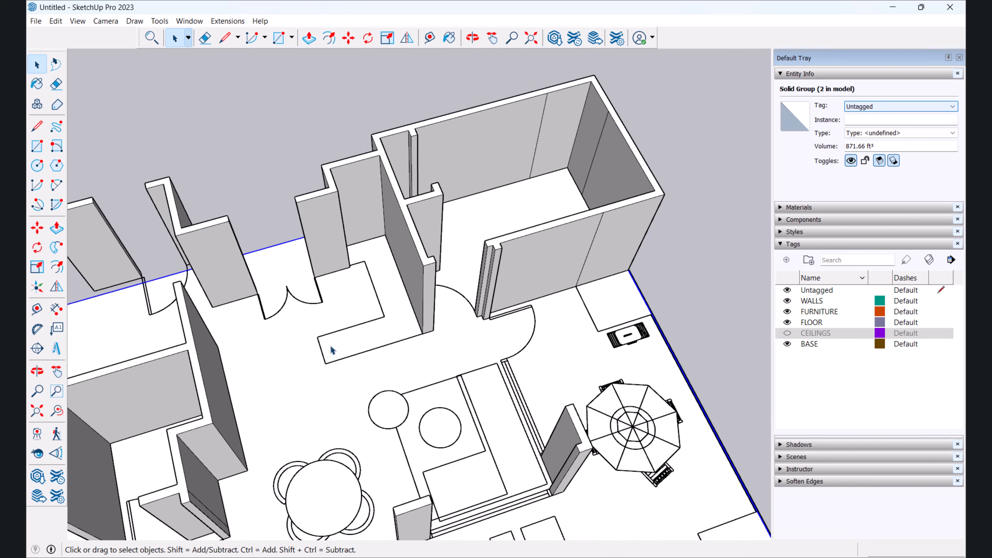
{"action": "middle_click_drag", "start_coordinate": [414, 329], "coordinate": [363, 333]}
{"action": "scroll", "coordinate": [279, 282], "scroll_direction": "down", "scroll_amount": 3}
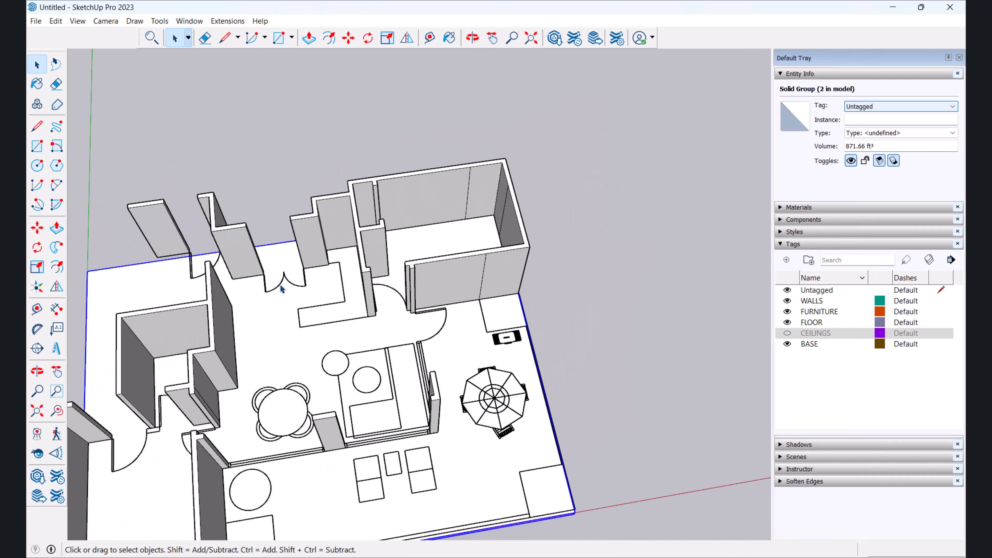
{"action": "middle_click_drag", "start_coordinate": [283, 291], "coordinate": [377, 250]}
{"action": "scroll", "coordinate": [375, 251], "scroll_direction": "down", "scroll_amount": 2}
{"action": "scroll", "coordinate": [358, 325], "scroll_direction": "up", "scroll_amount": 3}
{"action": "middle_click_drag", "start_coordinate": [507, 322], "coordinate": [578, 311]}
{"action": "mouse_move", "coordinate": [508, 309]}
{"action": "middle_mouse_down"}
{"action": "mouse_move", "coordinate": [623, 292]}
{"action": "mouse_move", "coordinate": [528, 238]}
{"action": "mouse_move", "coordinate": [567, 268]}
{"action": "mouse_move", "coordinate": [440, 269]}
{"action": "mouse_move", "coordinate": [448, 262]}
{"action": "middle_mouse_up"}
{"action": "scroll", "coordinate": [528, 238], "scroll_direction": "down", "scroll_amount": 4}
{"action": "scroll", "coordinate": [509, 246], "scroll_direction": "up", "scroll_amount": 3}
{"action": "middle_click_drag", "start_coordinate": [563, 266], "coordinate": [500, 291]}
{"action": "middle_click_drag", "start_coordinate": [470, 235], "coordinate": [482, 347]}
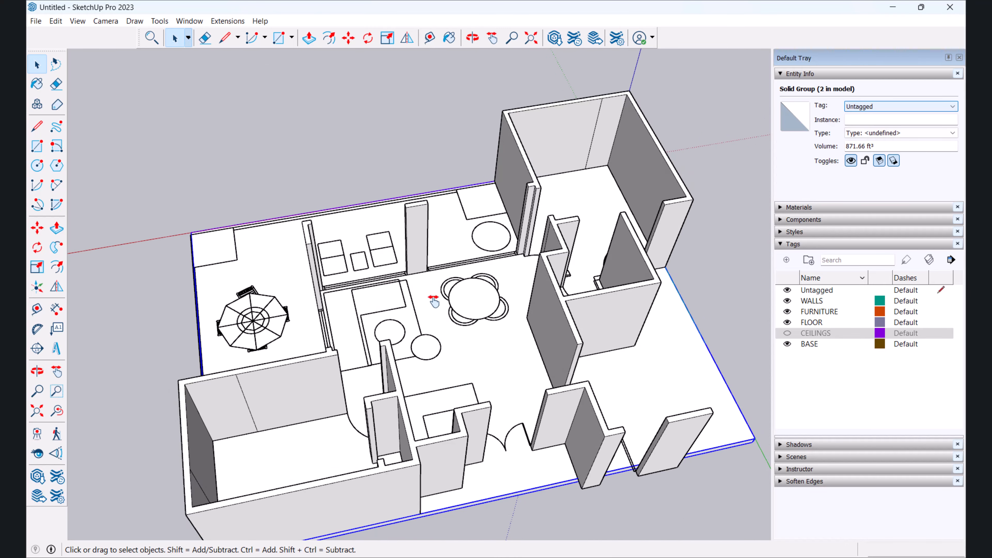
Step: Open the walls group and place a guide 7" below the top edge of the freestanding wall's end face beside the terrace
{"action": "scroll", "coordinate": [433, 301], "scroll_direction": "up", "scroll_amount": 3}
{"action": "middle_click_drag", "start_coordinate": [434, 300], "coordinate": [477, 344]}
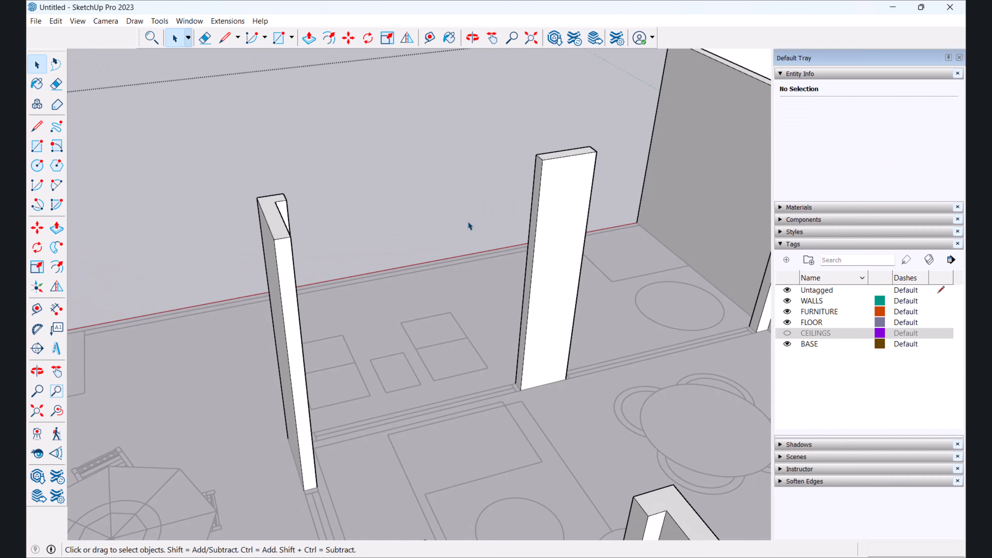
{"action": "scroll", "coordinate": [518, 224], "scroll_direction": "up", "scroll_amount": 2}
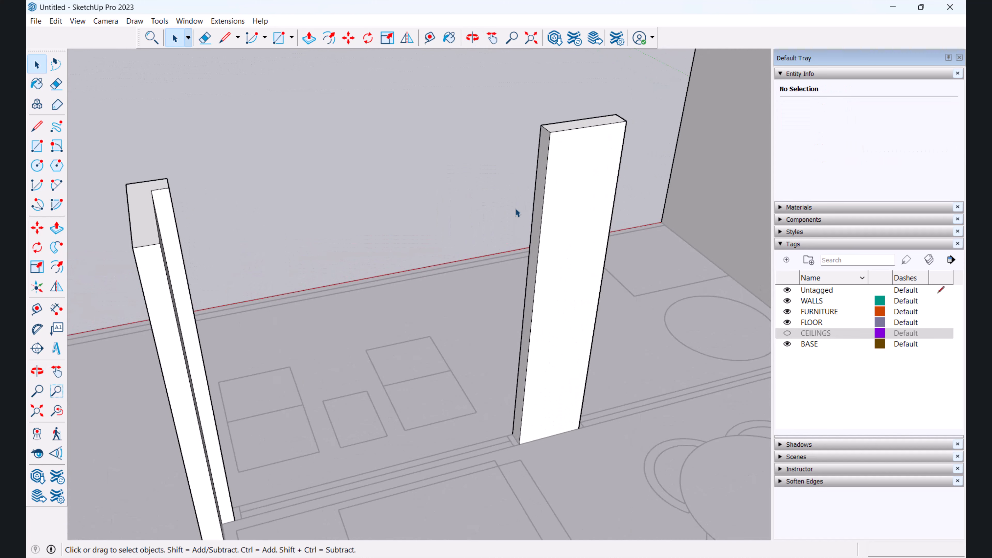
{"action": "middle_click_drag", "start_coordinate": [515, 208], "coordinate": [631, 134]}
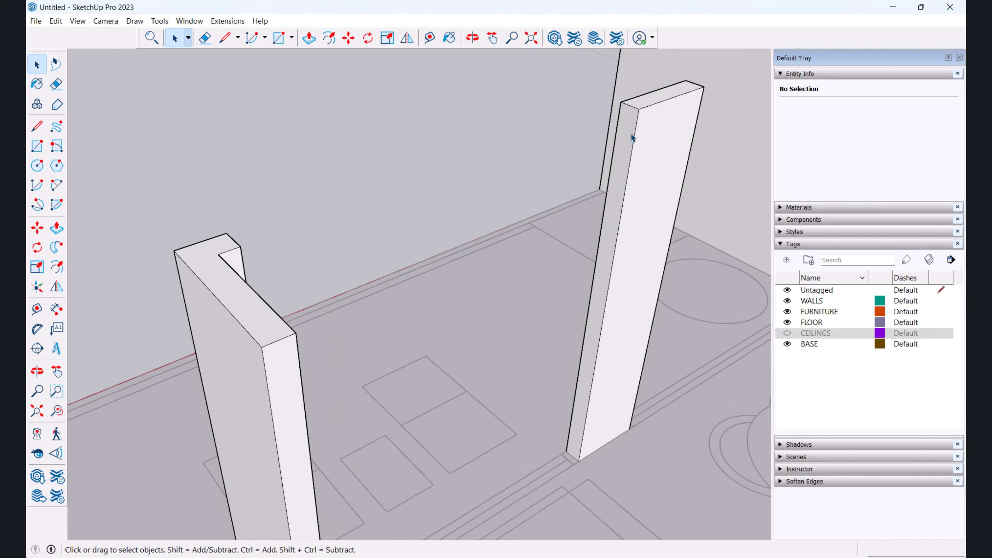
{"action": "key", "text": "t"}
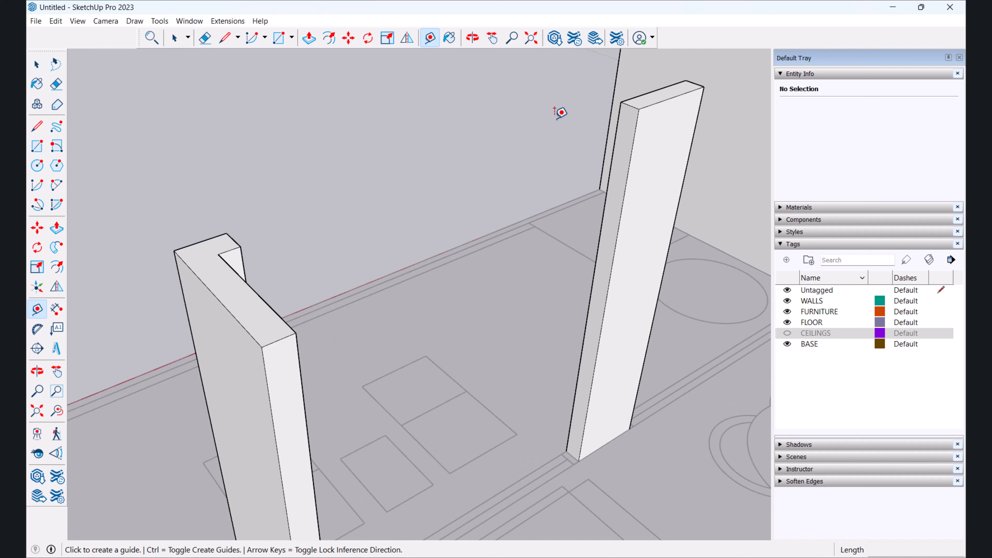
{"action": "scroll", "coordinate": [636, 93], "scroll_direction": "up", "scroll_amount": 3}
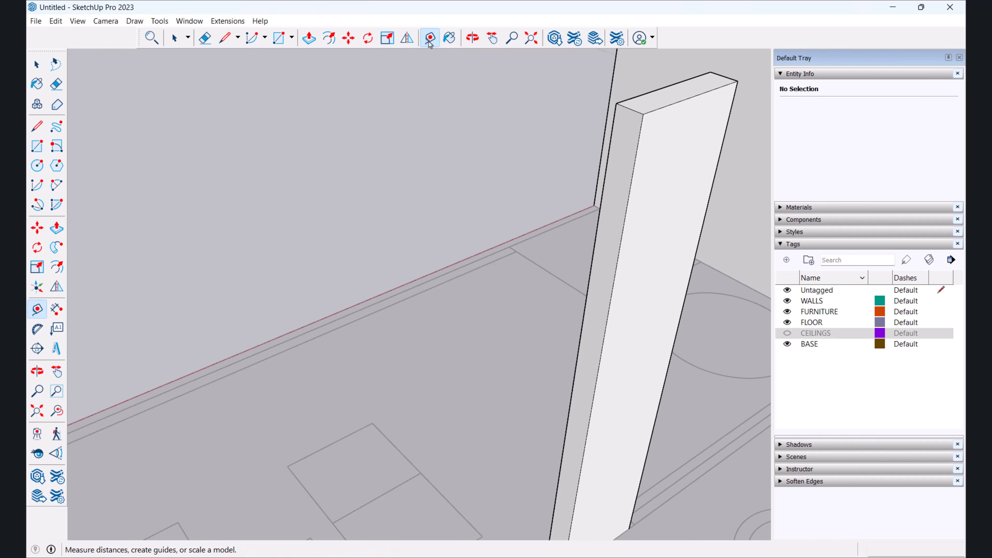
{"action": "scroll", "coordinate": [619, 91], "scroll_direction": "up", "scroll_amount": 3}
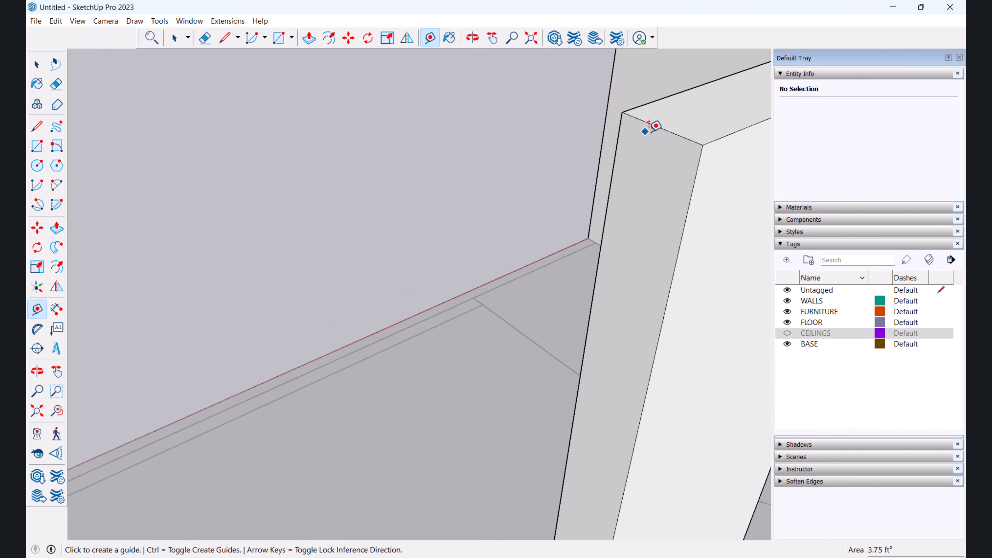
{"action": "left_click", "coordinate": [660, 127]}
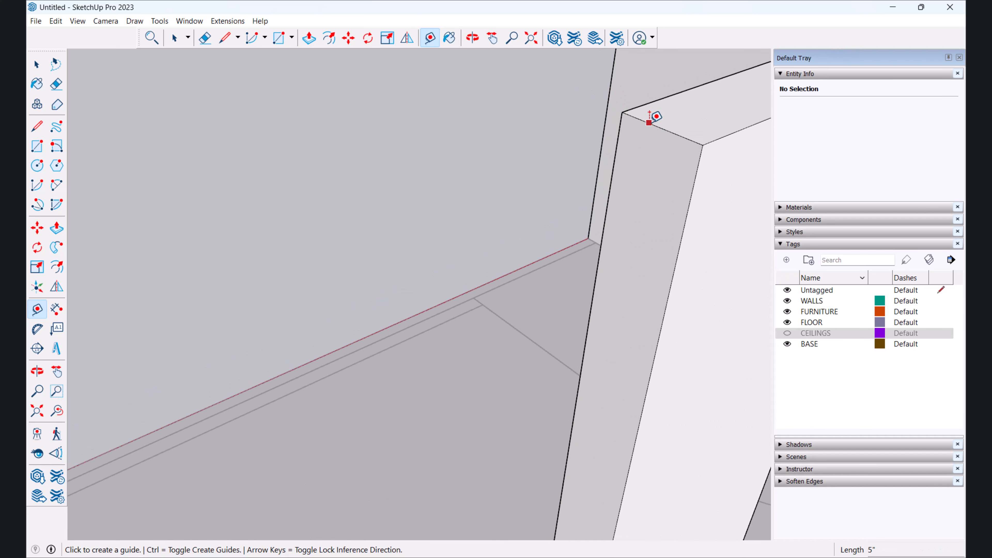
{"action": "left_click", "coordinate": [648, 115]}
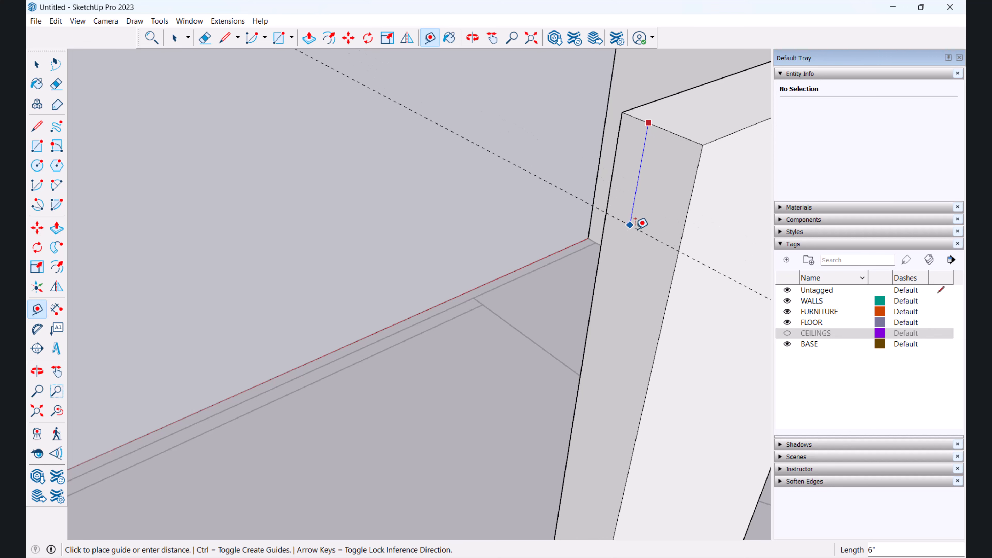
{"action": "scroll", "coordinate": [642, 226], "scroll_direction": "down", "scroll_amount": 2}
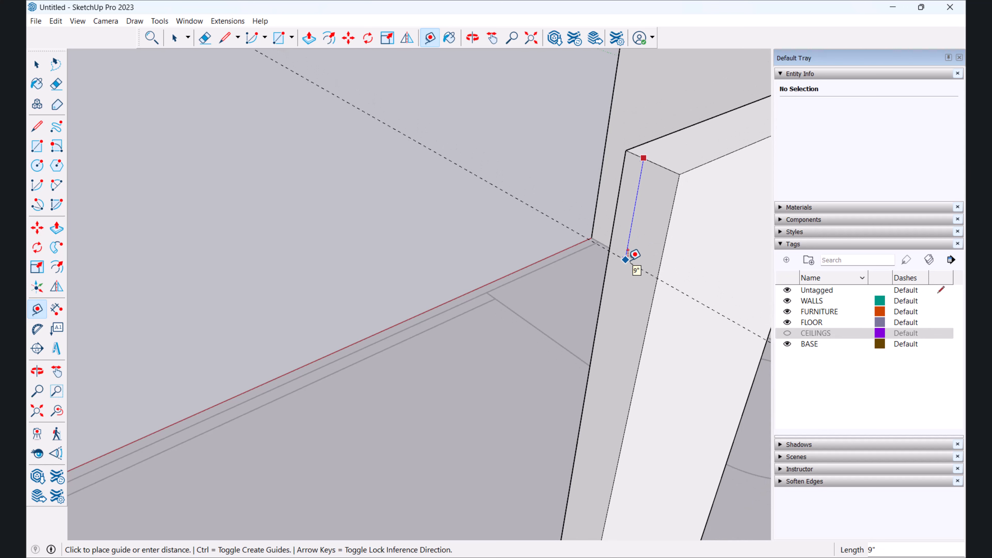
{"action": "key", "text": "Return"}
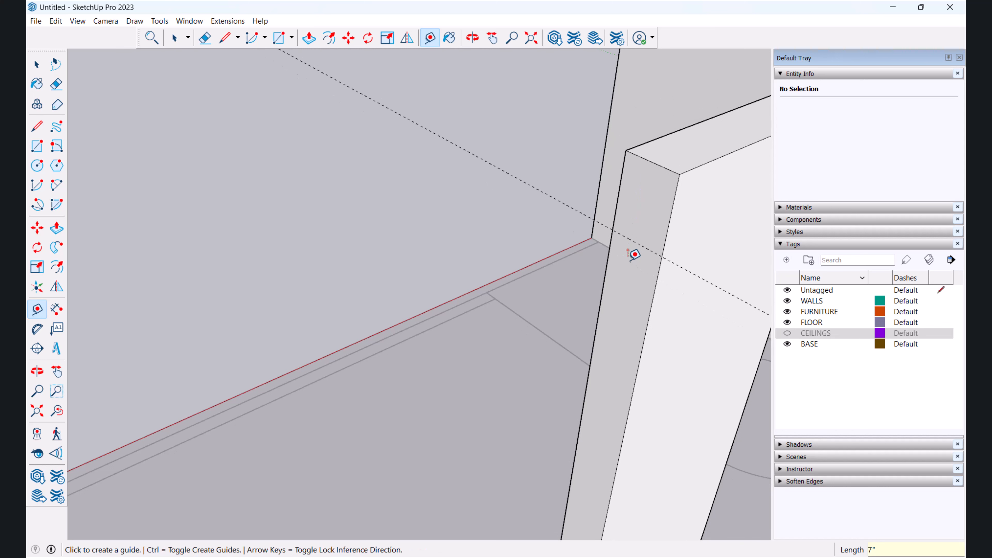
Step: Draw a line along the guide across the freestanding wall's end face to split off its upper part
{"action": "left_click", "coordinate": [225, 37]}
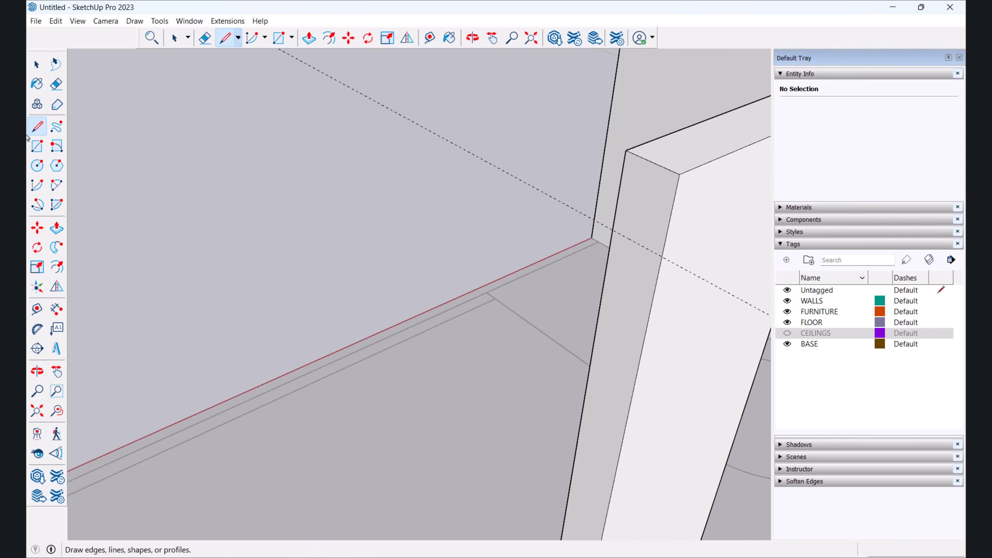
{"action": "left_click", "coordinate": [662, 256]}
{"action": "left_click", "coordinate": [612, 229]}
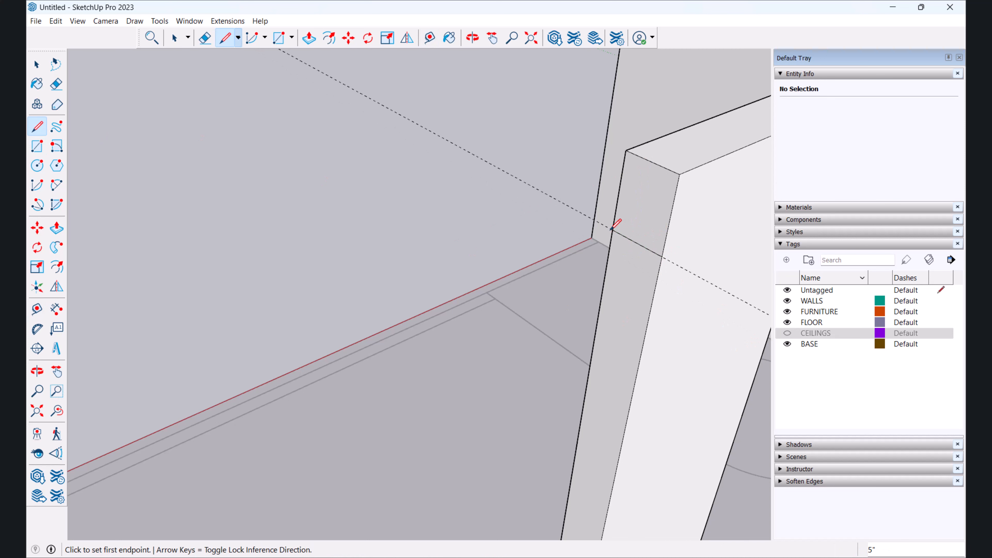
Step: Push/Pull the upper end face about 7' 8 5/16" across the opening to meet the neighbouring wall as a header
{"action": "key", "text": "p"}
{"action": "left_click", "coordinate": [644, 218]}
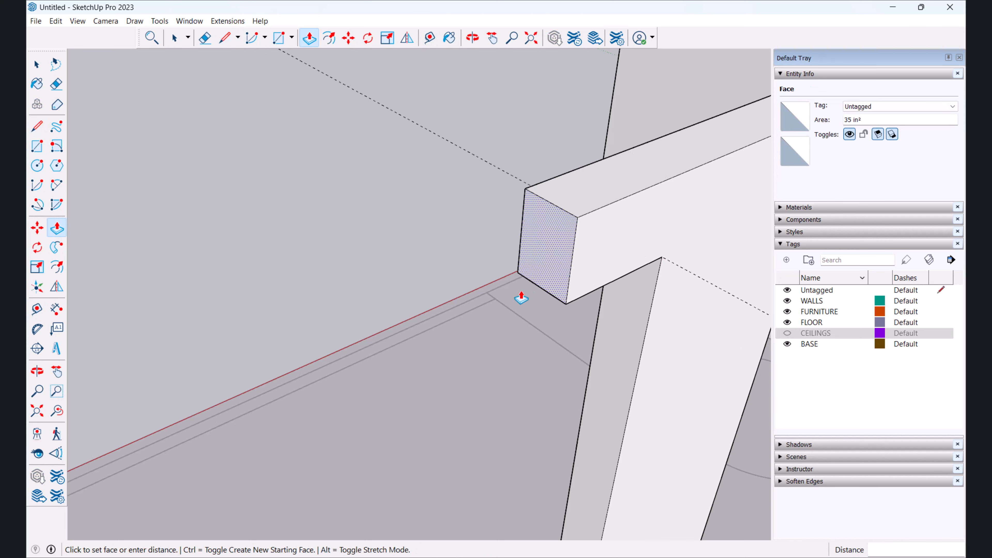
{"action": "scroll", "coordinate": [438, 319], "scroll_direction": "down", "scroll_amount": 5}
{"action": "middle_click_drag", "start_coordinate": [281, 326], "coordinate": [180, 340]}
{"action": "scroll", "coordinate": [222, 338], "scroll_direction": "up", "scroll_amount": 3}
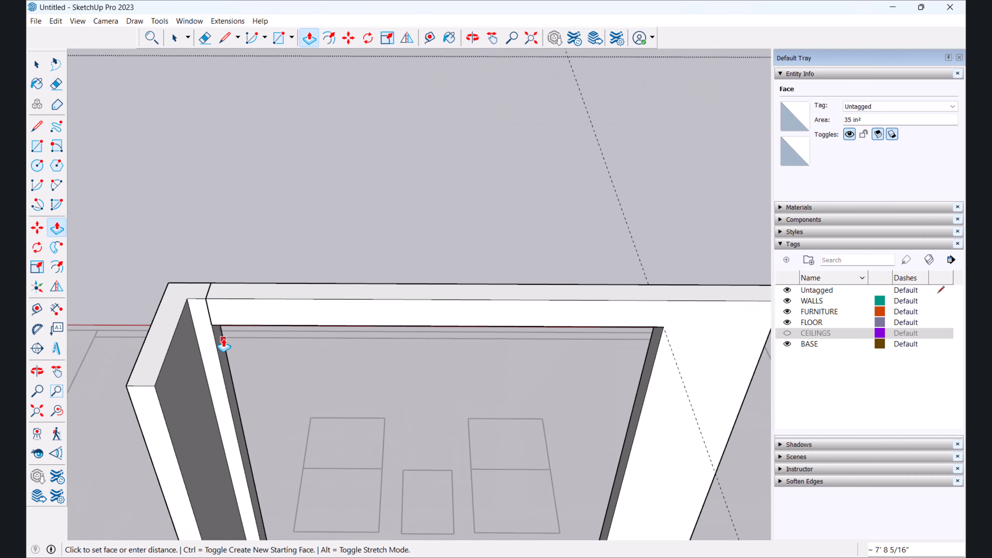
{"action": "scroll", "coordinate": [234, 335], "scroll_direction": "up", "scroll_amount": 1}
{"action": "scroll", "coordinate": [241, 332], "scroll_direction": "up", "scroll_amount": 1}
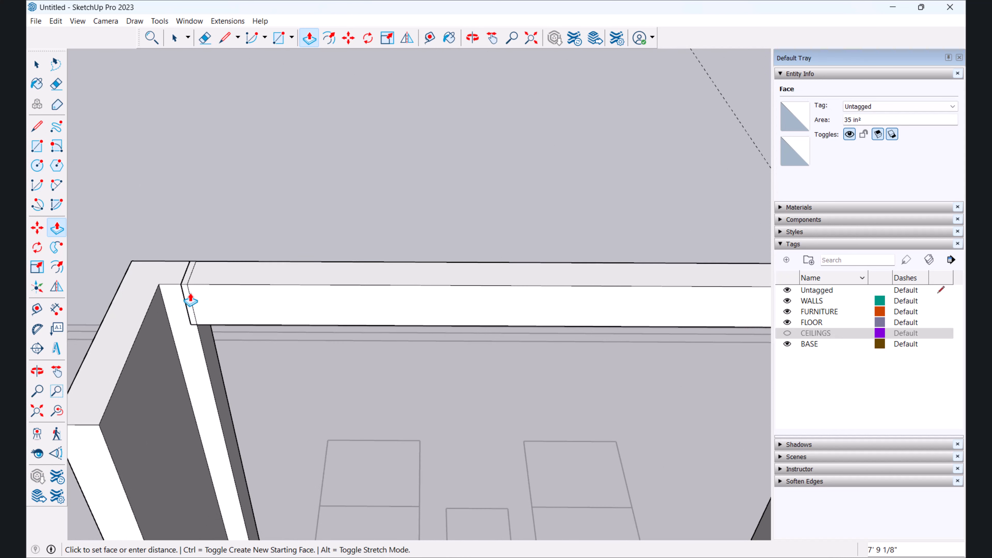
{"action": "scroll", "coordinate": [191, 301], "scroll_direction": "up", "scroll_amount": 2}
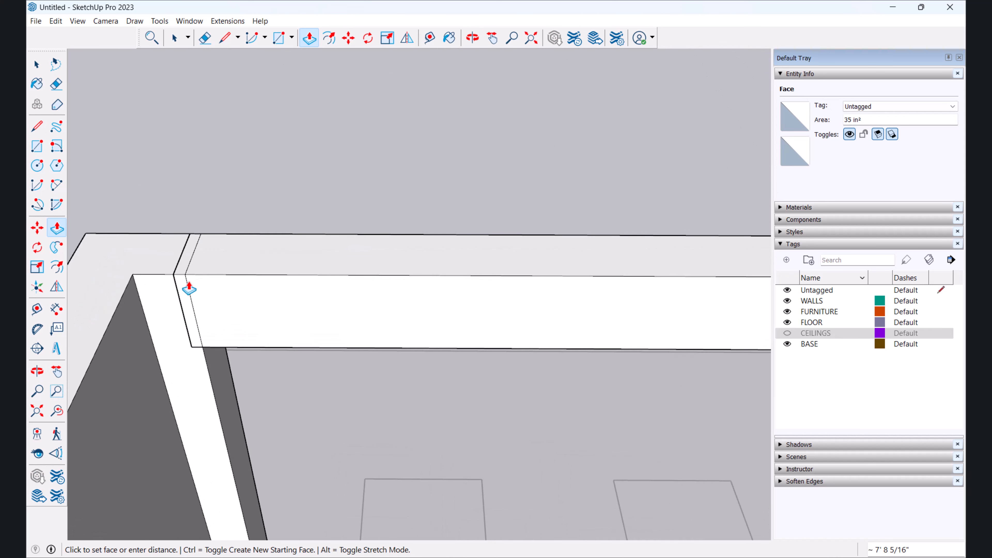
{"action": "scroll", "coordinate": [190, 289], "scroll_direction": "up", "scroll_amount": 2}
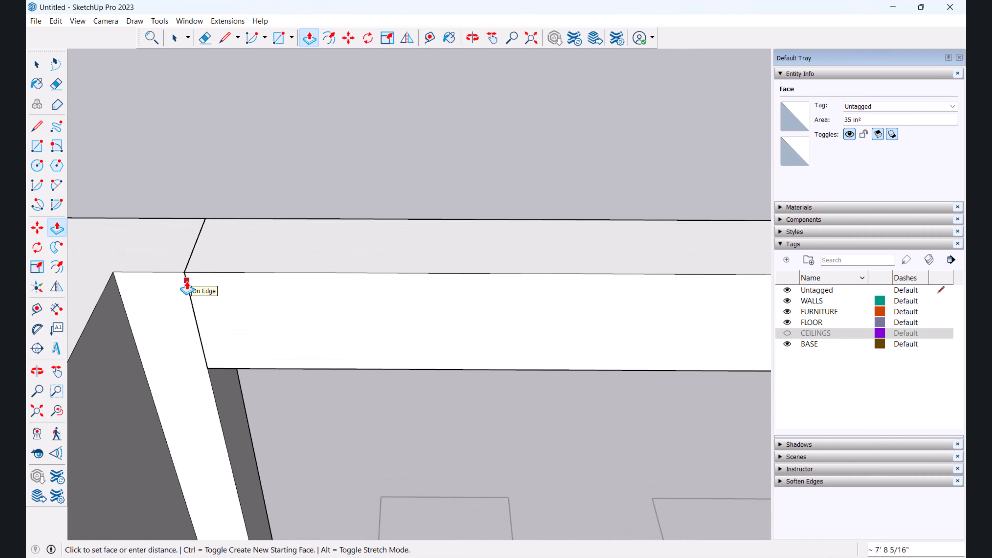
{"action": "left_click", "coordinate": [187, 285]}
Step: Erase the leftover seam edges where the new header meets the neighbouring wall, on the top and side faces
{"action": "scroll", "coordinate": [231, 299], "scroll_direction": "up", "scroll_amount": 2}
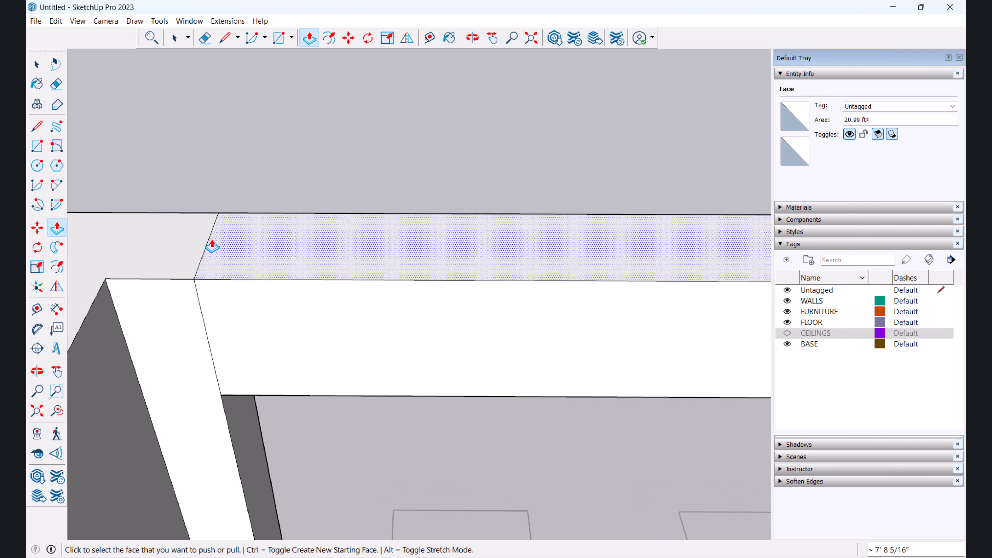
{"action": "left_click", "coordinate": [57, 83]}
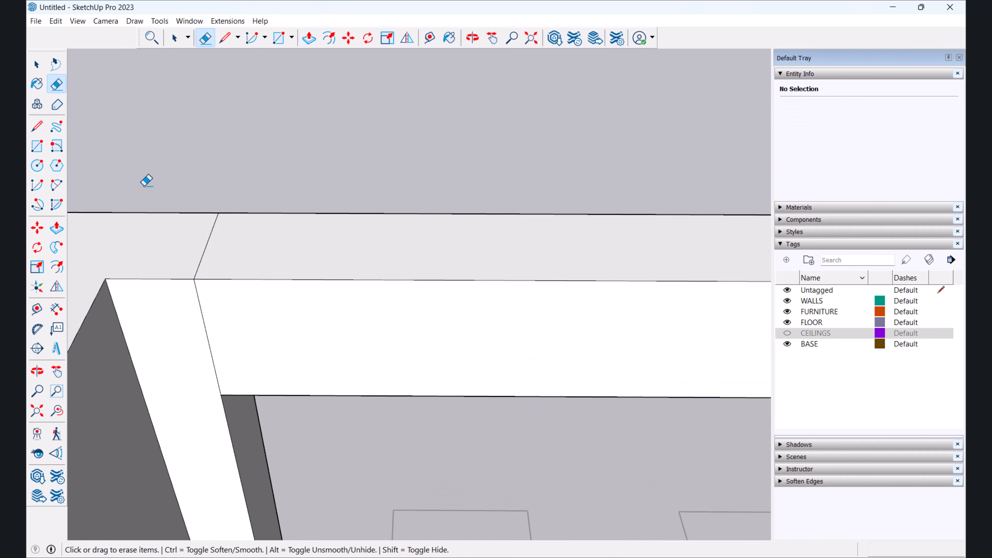
{"action": "scroll", "coordinate": [223, 326], "scroll_direction": "down", "scroll_amount": 2}
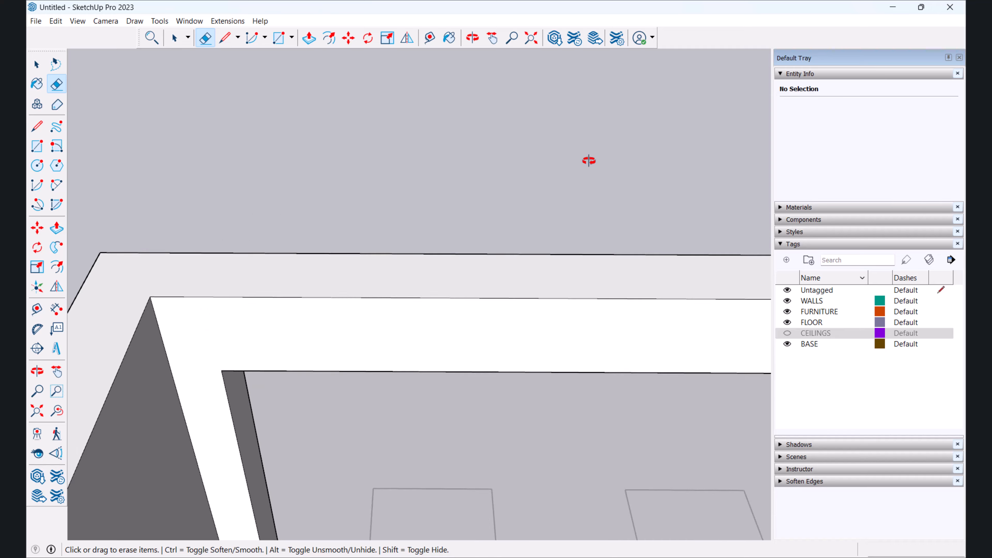
{"action": "middle_click_drag", "start_coordinate": [589, 160], "coordinate": [420, 236]}
{"action": "scroll", "coordinate": [427, 230], "scroll_direction": "up", "scroll_amount": 2}
{"action": "scroll", "coordinate": [395, 238], "scroll_direction": "down", "scroll_amount": 3}
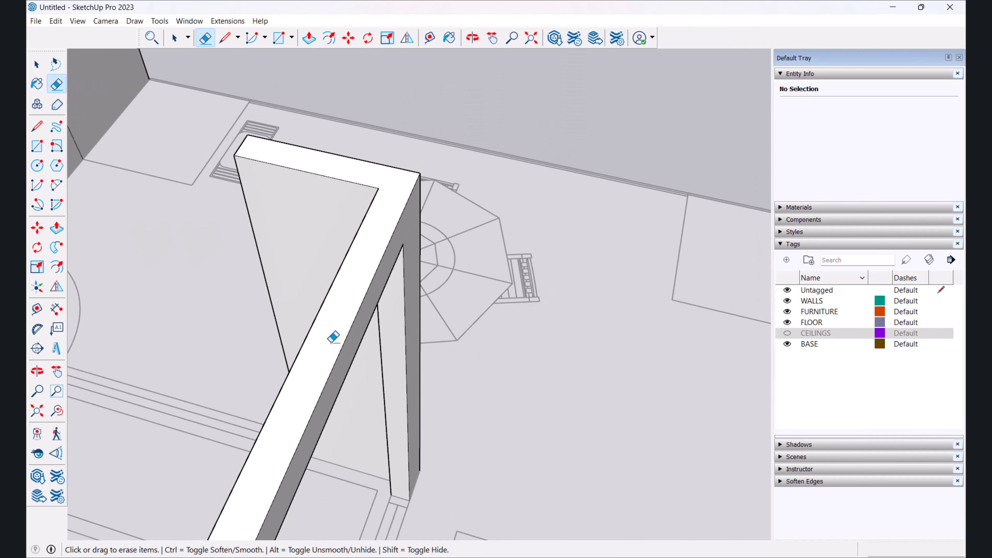
Step: Place a guide 7" below the top edge of the middle wall's end face facing the second opening
{"action": "mouse_move", "coordinate": [332, 337]}
{"action": "middle_mouse_down"}
{"action": "mouse_move", "coordinate": [561, 290]}
{"action": "mouse_move", "coordinate": [454, 262]}
{"action": "mouse_move", "coordinate": [650, 256]}
{"action": "mouse_move", "coordinate": [492, 259]}
{"action": "mouse_move", "coordinate": [376, 204]}
{"action": "mouse_move", "coordinate": [387, 180]}
{"action": "mouse_move", "coordinate": [250, 152]}
{"action": "middle_mouse_up"}
{"action": "scroll", "coordinate": [395, 159], "scroll_direction": "up", "scroll_amount": 3}
{"action": "scroll", "coordinate": [395, 159], "scroll_direction": "up", "scroll_amount": 2}
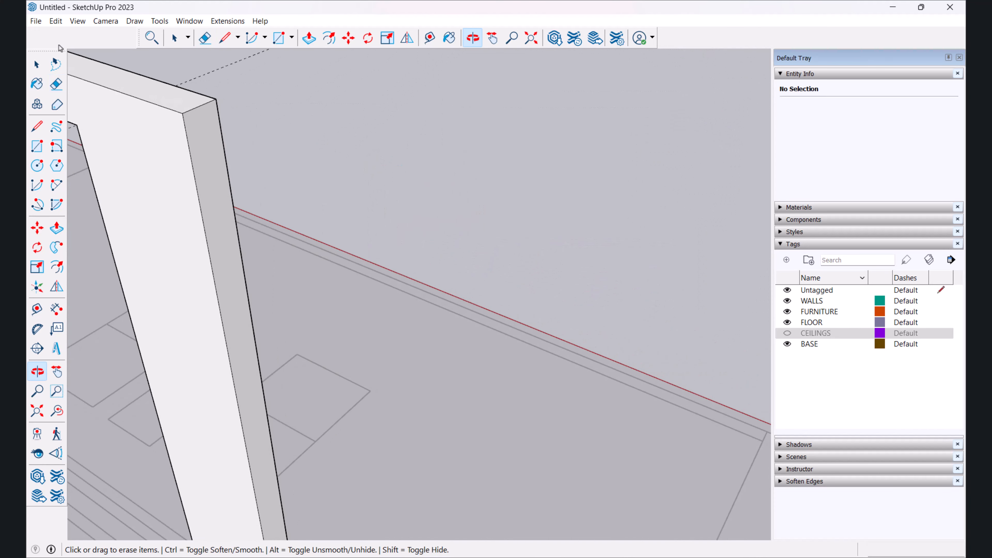
{"action": "left_click", "coordinate": [36, 65]}
{"action": "key", "text": "t"}
{"action": "scroll", "coordinate": [181, 107], "scroll_direction": "up", "scroll_amount": 1}
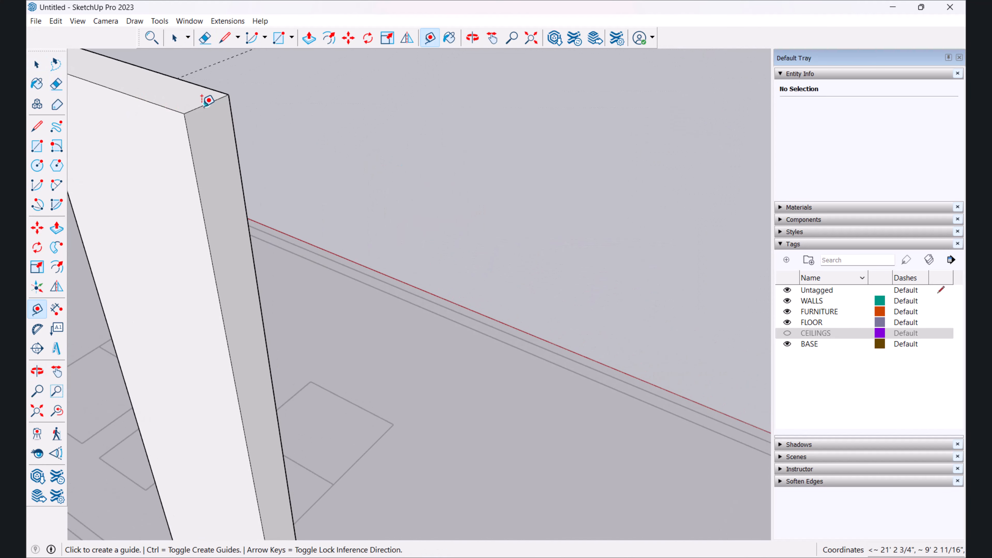
{"action": "left_click", "coordinate": [200, 107]}
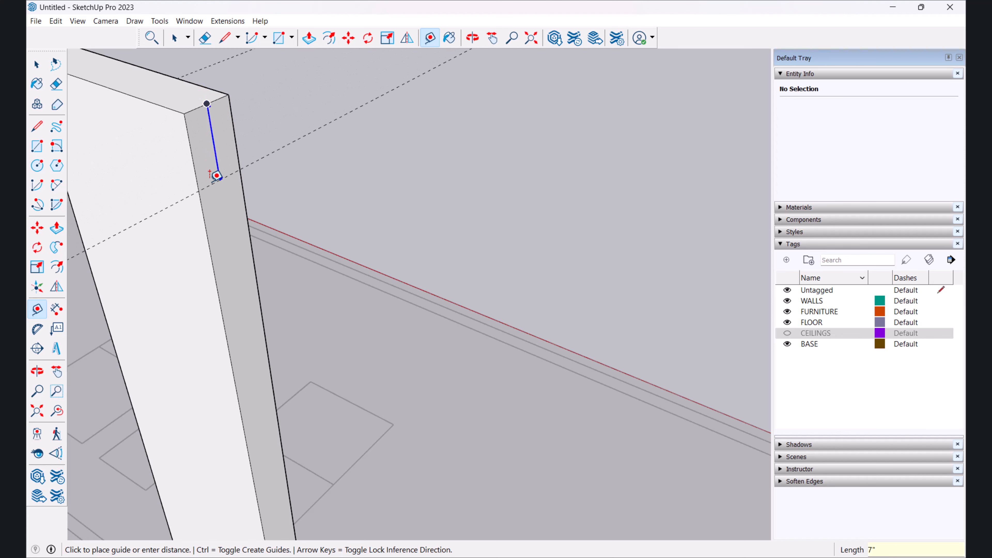
{"action": "left_click", "coordinate": [217, 175]}
Step: Draw a 5" line along the guide across the middle wall's end face to split off its upper part
{"action": "key", "text": "l"}
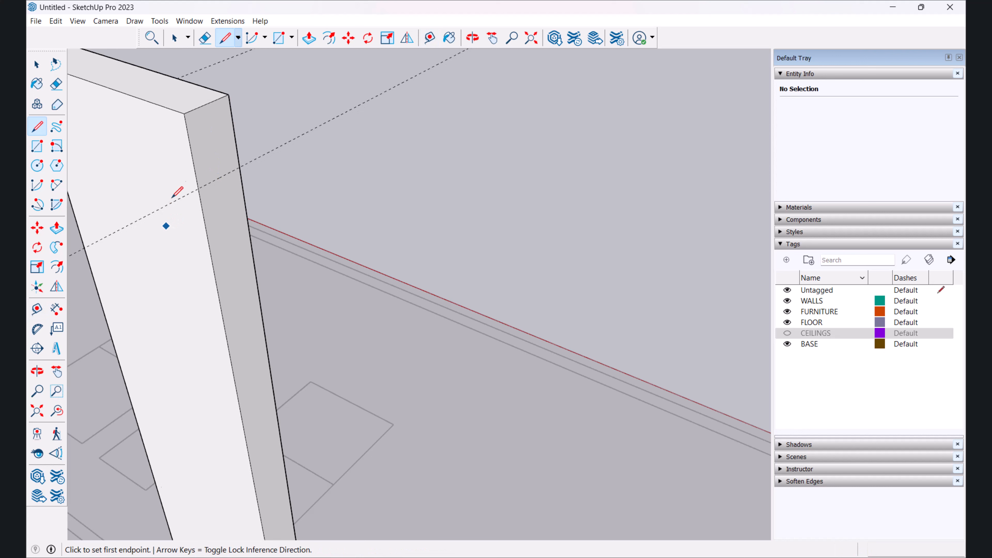
{"action": "left_click", "coordinate": [198, 188]}
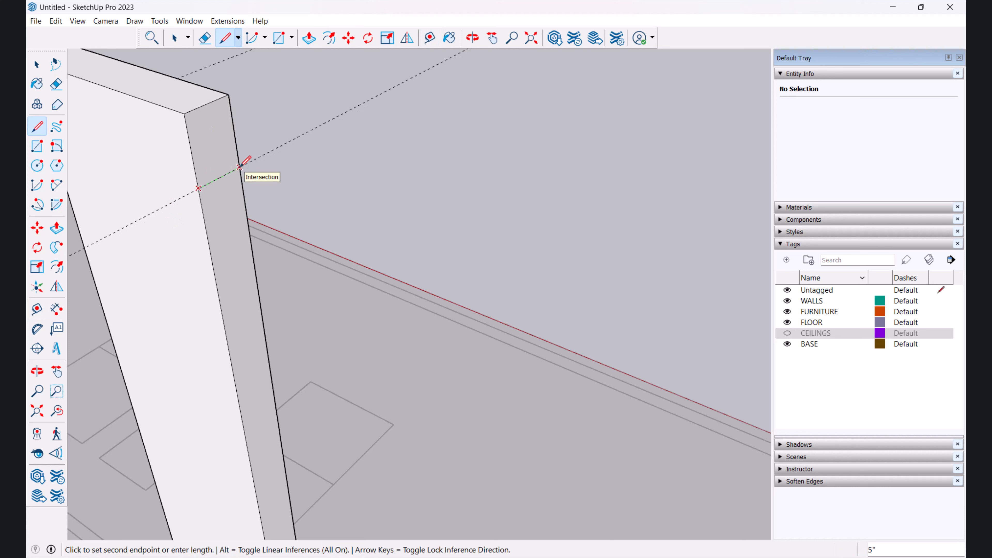
{"action": "left_click", "coordinate": [240, 167]}
{"action": "scroll", "coordinate": [247, 163], "scroll_direction": "down", "scroll_amount": 1}
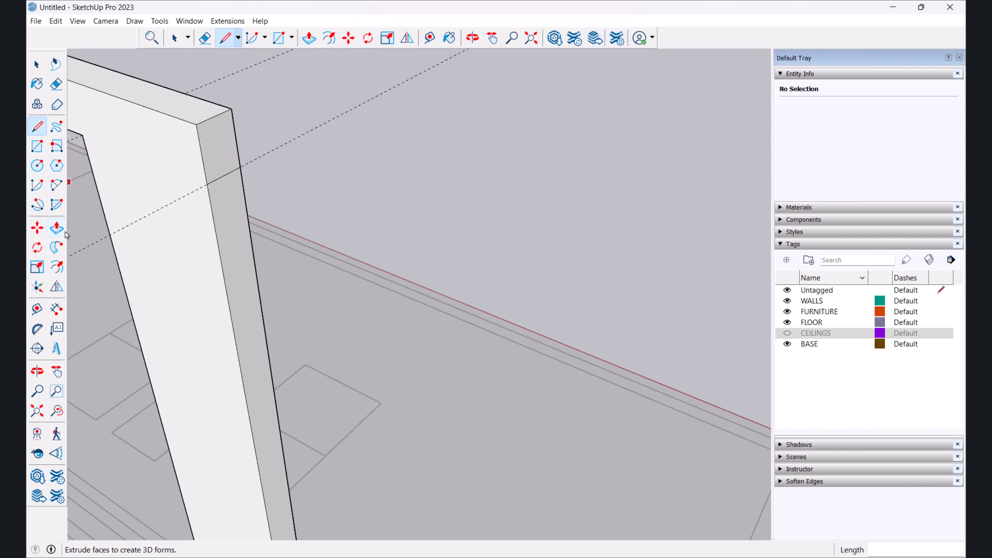
Step: Push/Pull the middle wall's upper end face about 8' 6 9/16" across the second opening to meet the far wall as a header
{"action": "key", "text": "p"}
{"action": "left_click", "coordinate": [217, 147]}
{"action": "scroll", "coordinate": [341, 224], "scroll_direction": "down", "scroll_amount": 6}
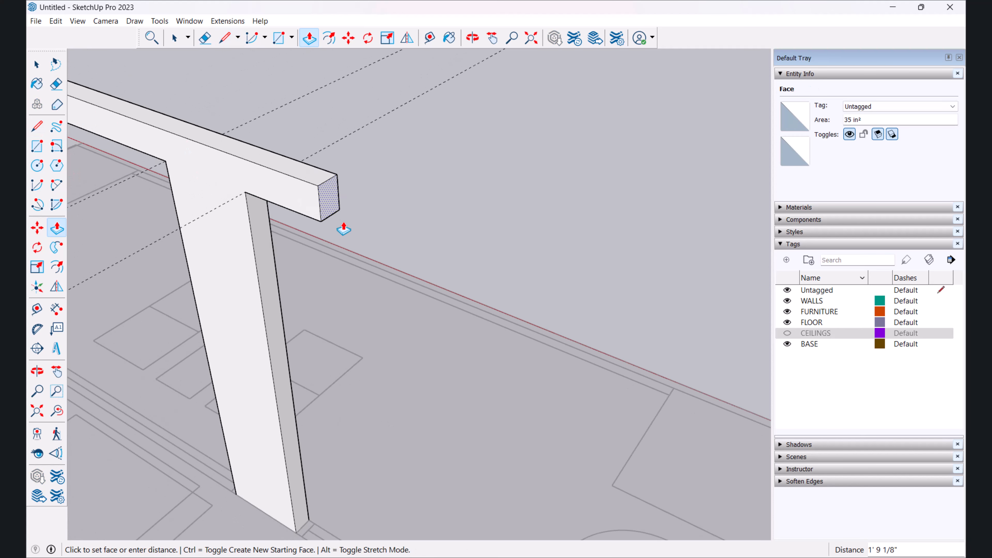
{"action": "scroll", "coordinate": [503, 274], "scroll_direction": "up", "scroll_amount": 5}
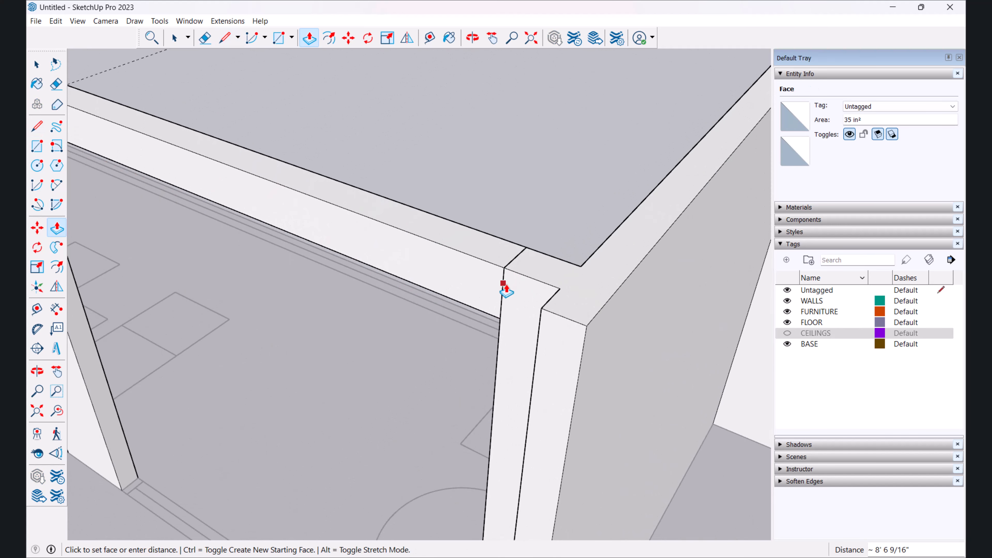
{"action": "left_click", "coordinate": [503, 295]}
Step: Erase the seam edges where the second header joins the far wall, on the top and both sides
{"action": "scroll", "coordinate": [504, 297], "scroll_direction": "up", "scroll_amount": 2}
{"action": "key", "text": "e"}
{"action": "middle_click_drag", "start_coordinate": [547, 204], "coordinate": [215, 222]}
{"action": "scroll", "coordinate": [203, 227], "scroll_direction": "up", "scroll_amount": 2}
{"action": "scroll", "coordinate": [198, 235], "scroll_direction": "down", "scroll_amount": 2}
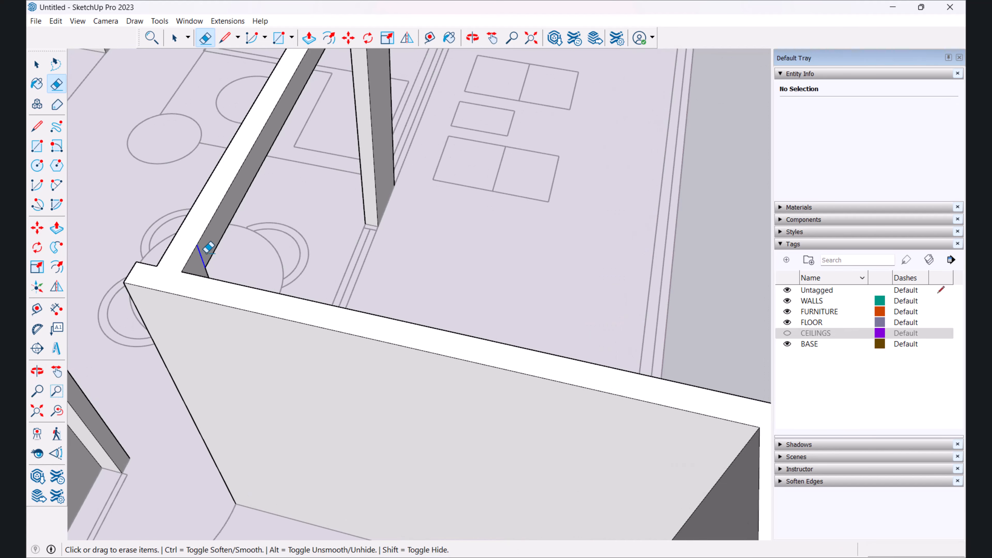
{"action": "scroll", "coordinate": [340, 243], "scroll_direction": "down", "scroll_amount": 4}
{"action": "key", "text": "space"}
Step: Delete all the construction guides from the model
{"action": "scroll", "coordinate": [241, 266], "scroll_direction": "down", "scroll_amount": 3}
{"action": "middle_click_drag", "start_coordinate": [240, 266], "coordinate": [676, 317]}
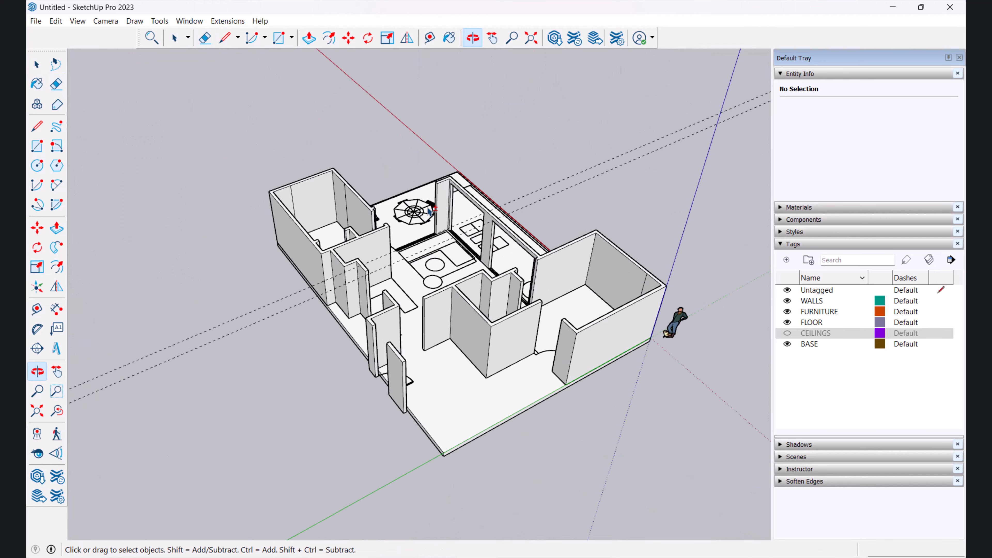
{"action": "scroll", "coordinate": [367, 266], "scroll_direction": "up", "scroll_amount": 2}
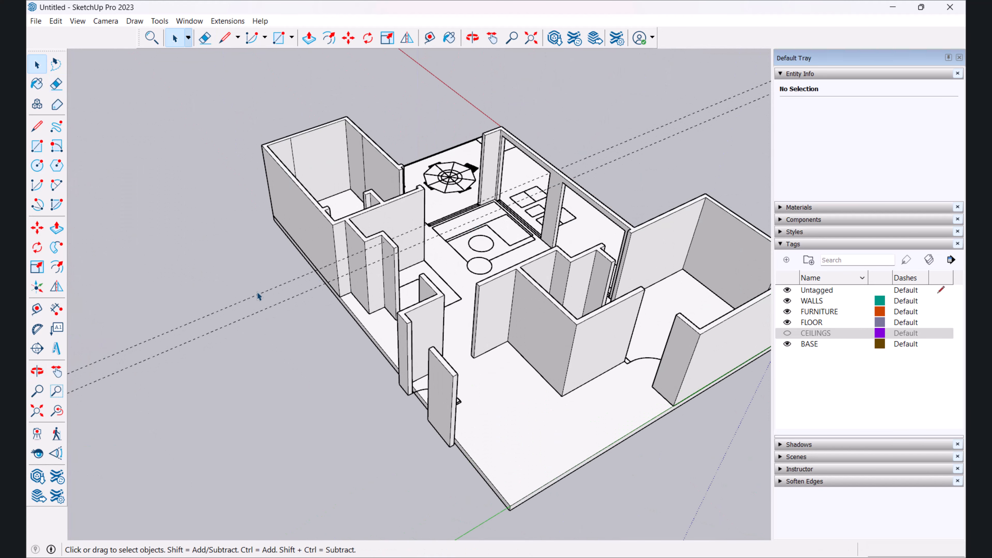
{"action": "left_click", "coordinate": [56, 84]}
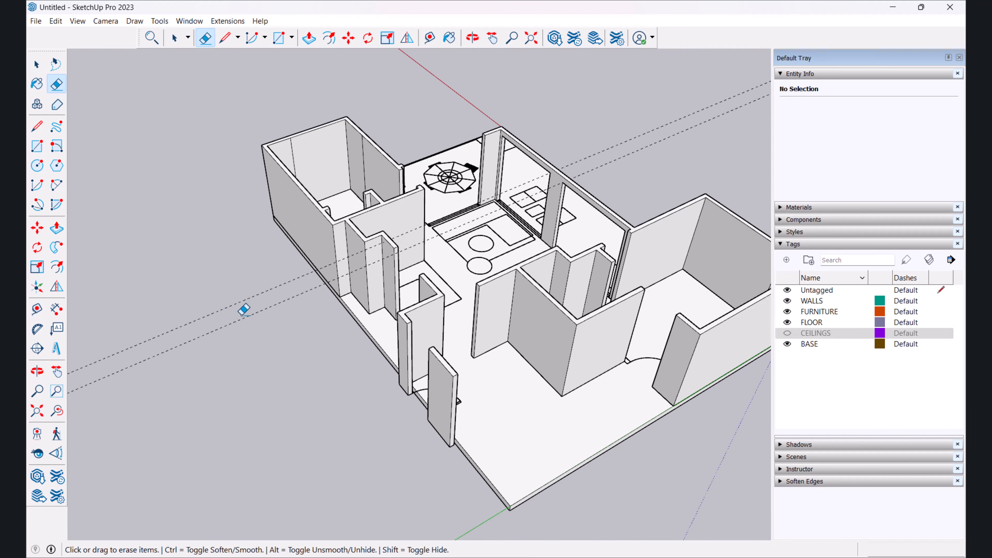
{"action": "scroll", "coordinate": [430, 267], "scroll_direction": "down", "scroll_amount": 2}
{"action": "scroll", "coordinate": [432, 266], "scroll_direction": "up", "scroll_amount": 5}
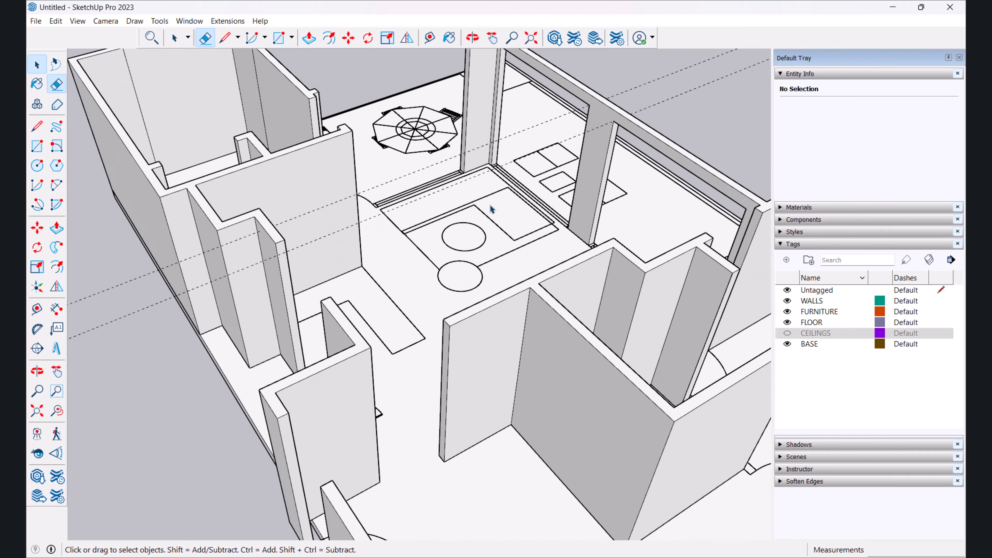
{"action": "key", "text": "space"}
{"action": "scroll", "coordinate": [554, 180], "scroll_direction": "down", "scroll_amount": 4}
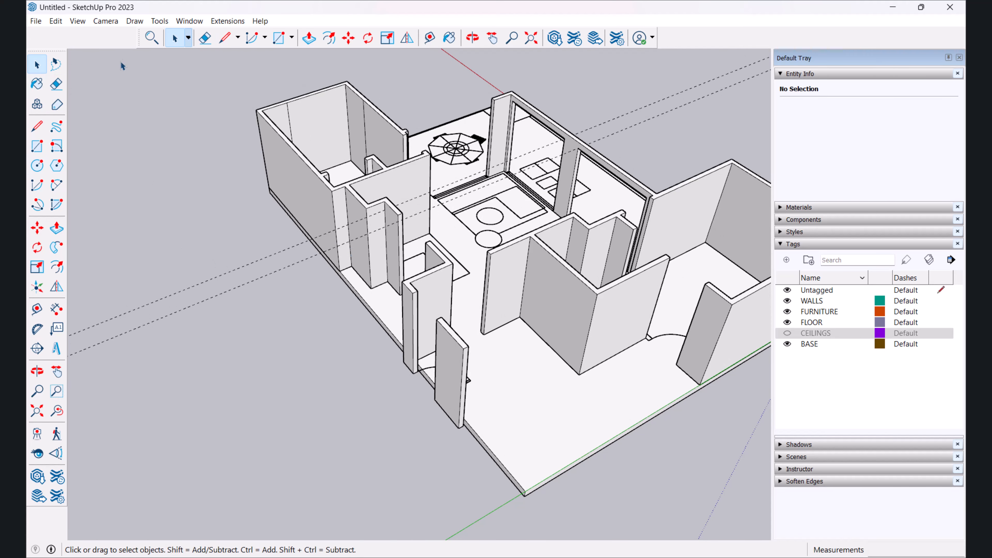
{"action": "left_click", "coordinate": [56, 20]}
{"action": "left_click", "coordinate": [100, 120]}
Step: Push/Pull the underside of the header over the first opening down by 2', working from inside the living area
{"action": "scroll", "coordinate": [300, 285], "scroll_direction": "down", "scroll_amount": 2}
{"action": "mouse_move", "coordinate": [454, 270]}
{"action": "middle_mouse_down"}
{"action": "mouse_move", "coordinate": [434, 270]}
{"action": "mouse_move", "coordinate": [465, 276]}
{"action": "middle_mouse_up"}
{"action": "scroll", "coordinate": [508, 211], "scroll_direction": "up", "scroll_amount": 4}
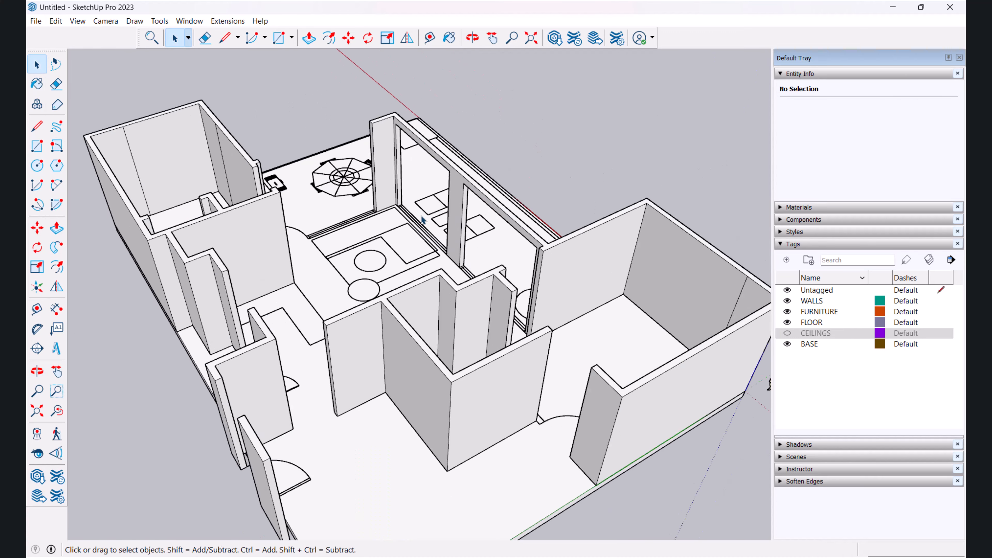
{"action": "middle_click_drag", "start_coordinate": [578, 207], "coordinate": [321, 504]}
{"action": "scroll", "coordinate": [370, 204], "scroll_direction": "up", "scroll_amount": 3}
{"action": "middle_click_drag", "start_coordinate": [320, 504], "coordinate": [289, 305]}
{"action": "scroll", "coordinate": [263, 192], "scroll_direction": "up", "scroll_amount": 3}
{"action": "scroll", "coordinate": [303, 312], "scroll_direction": "up", "scroll_amount": 3}
{"action": "scroll", "coordinate": [292, 277], "scroll_direction": "up", "scroll_amount": 3}
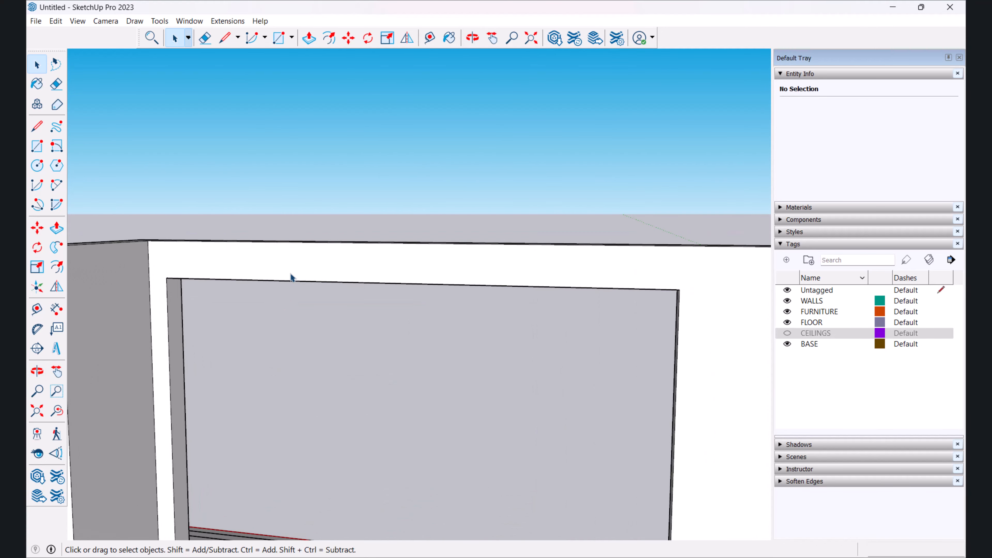
{"action": "scroll", "coordinate": [393, 333], "scroll_direction": "down", "scroll_amount": 2}
{"action": "middle_click_drag", "start_coordinate": [394, 334], "coordinate": [304, 246]}
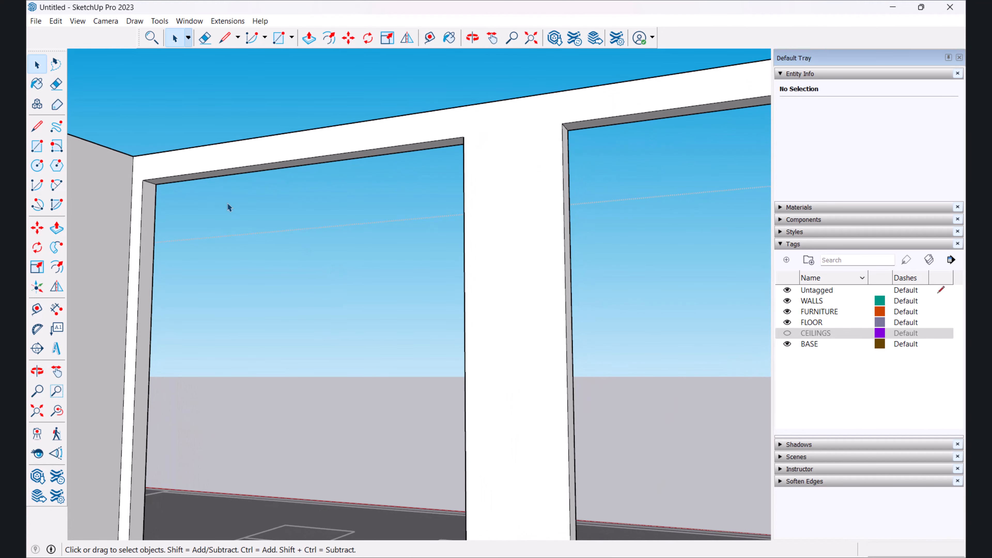
{"action": "scroll", "coordinate": [226, 202], "scroll_direction": "up", "scroll_amount": 2}
{"action": "key", "text": "p"}
{"action": "left_click", "coordinate": [211, 181]}
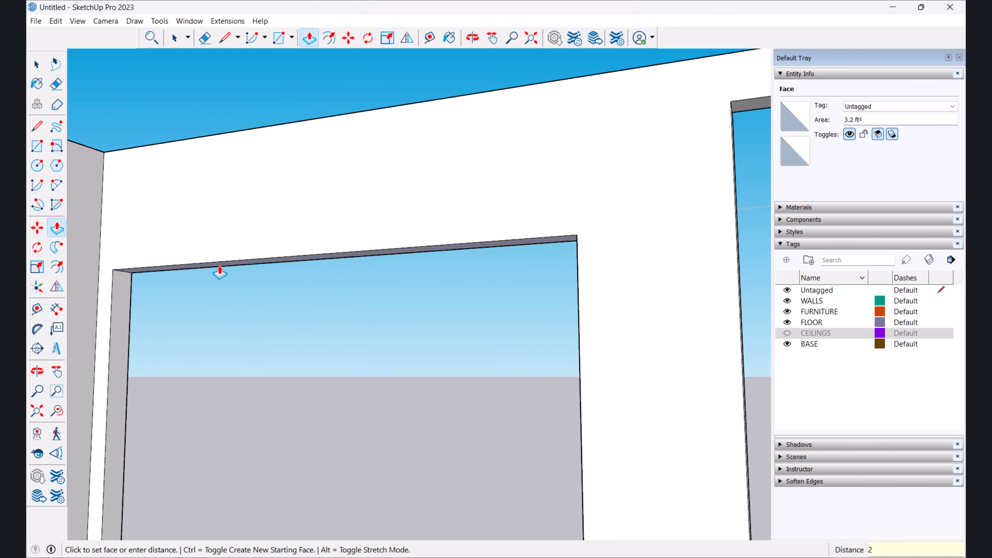
{"action": "key", "text": "Return"}
Step: Push/Pull the underside of the second opening's header down to align with the underside of the first header
{"action": "middle_click_drag", "start_coordinate": [305, 261], "coordinate": [486, 197]}
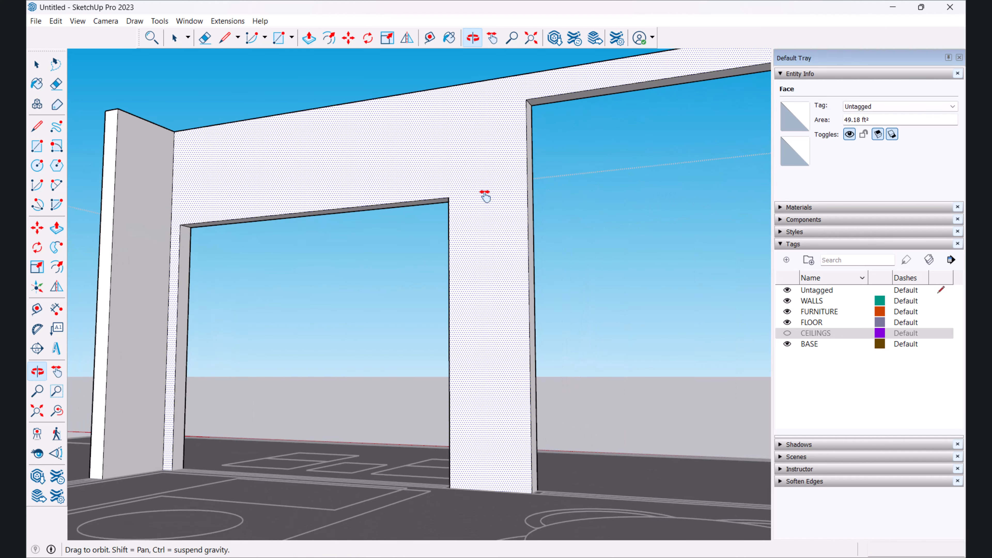
{"action": "left_click", "coordinate": [566, 104]}
{"action": "left_click", "coordinate": [438, 203]}
{"action": "middle_click_drag", "start_coordinate": [438, 203], "coordinate": [418, 344]}
{"action": "key", "text": "space"}
Step: Examine the deepened headers and the remaining opening between the living area and the terrace from above
{"action": "scroll", "coordinate": [360, 366], "scroll_direction": "down", "scroll_amount": 3}
{"action": "middle_click_drag", "start_coordinate": [359, 366], "coordinate": [339, 394], "text": "shift"}
{"action": "scroll", "coordinate": [396, 328], "scroll_direction": "up", "scroll_amount": 3}
{"action": "middle_click_drag", "start_coordinate": [339, 395], "coordinate": [434, 312], "text": "shift"}
{"action": "middle_click_drag", "start_coordinate": [433, 313], "coordinate": [473, 286]}
{"action": "scroll", "coordinate": [443, 273], "scroll_direction": "up", "scroll_amount": 3}
{"action": "scroll", "coordinate": [447, 283], "scroll_direction": "down", "scroll_amount": 1}
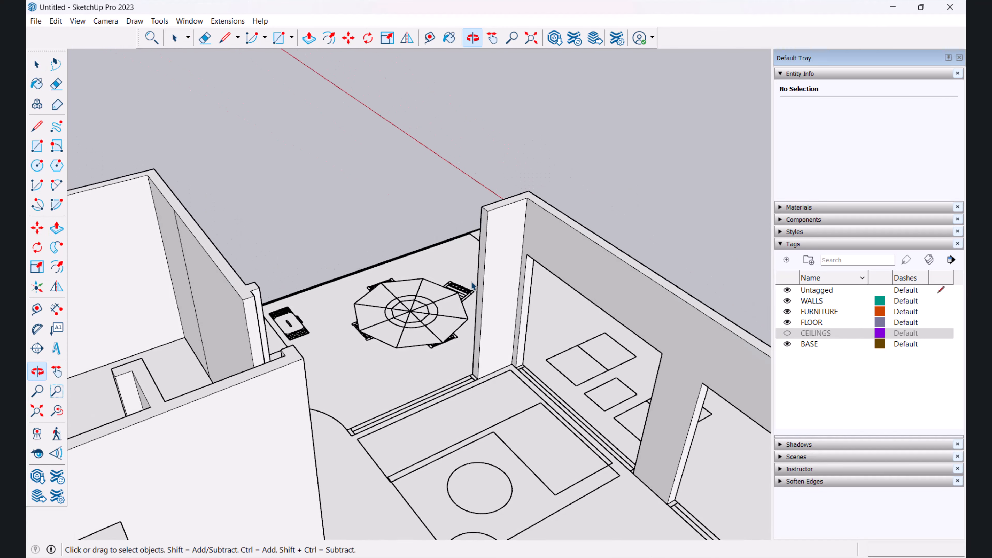
Step: Open the wall group by the patio and place a horizontal guide about 2' 4 9/16" below the top of the wall's end face
{"action": "scroll", "coordinate": [473, 286], "scroll_direction": "up", "scroll_amount": 2}
{"action": "double_click", "coordinate": [498, 257]}
{"action": "scroll", "coordinate": [498, 257], "scroll_direction": "up", "scroll_amount": 2}
{"action": "scroll", "coordinate": [472, 267], "scroll_direction": "up", "scroll_amount": 3}
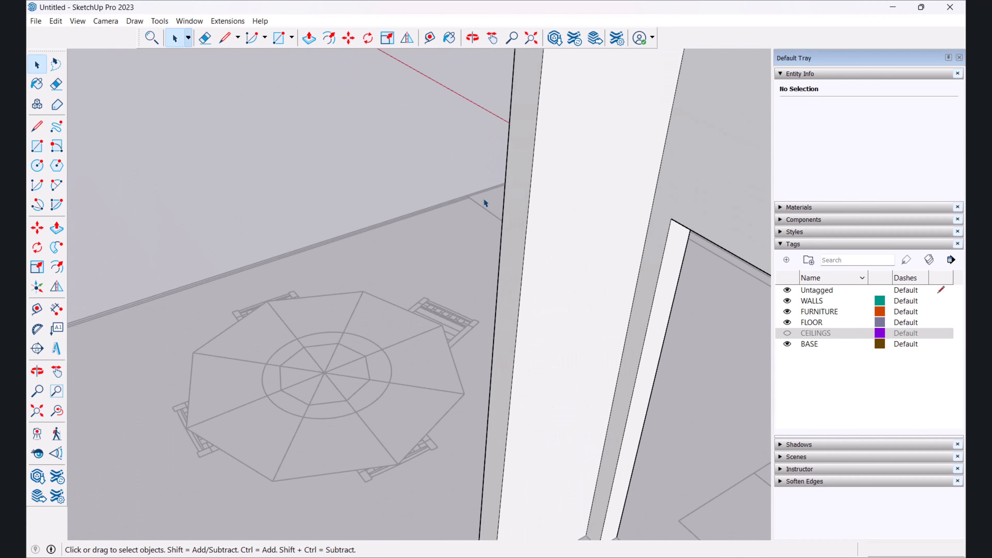
{"action": "key", "text": "t"}
{"action": "scroll", "coordinate": [498, 154], "scroll_direction": "down", "scroll_amount": 1}
{"action": "left_click", "coordinate": [516, 71]}
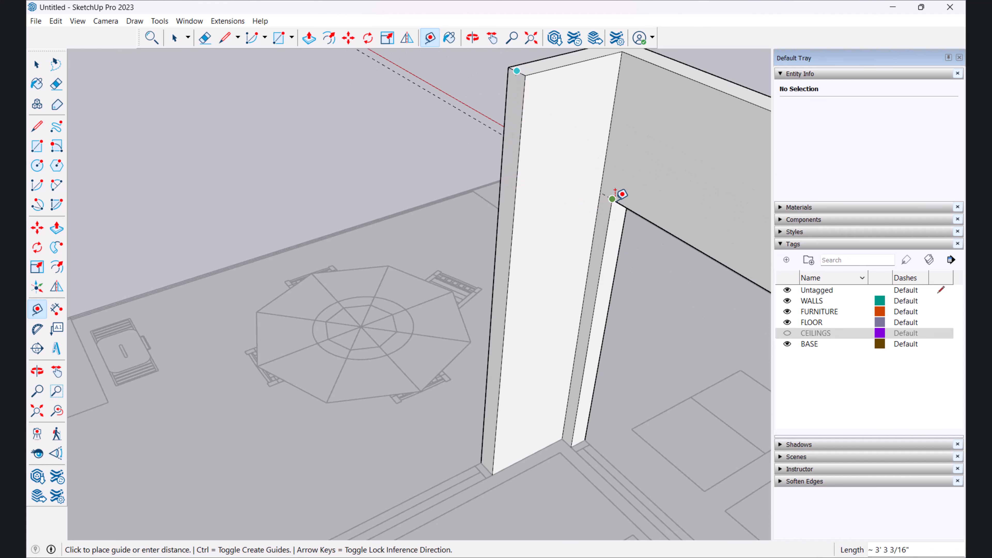
{"action": "left_click", "coordinate": [507, 205]}
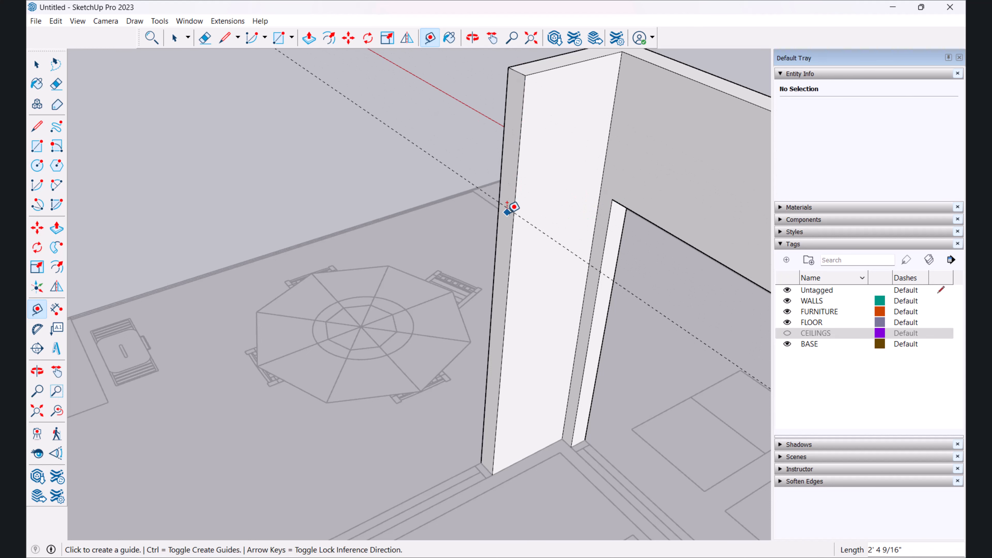
Step: Draw a line along the guide across the wall's end face and push-pull the upper part to the opposite wall
{"action": "key", "text": "l"}
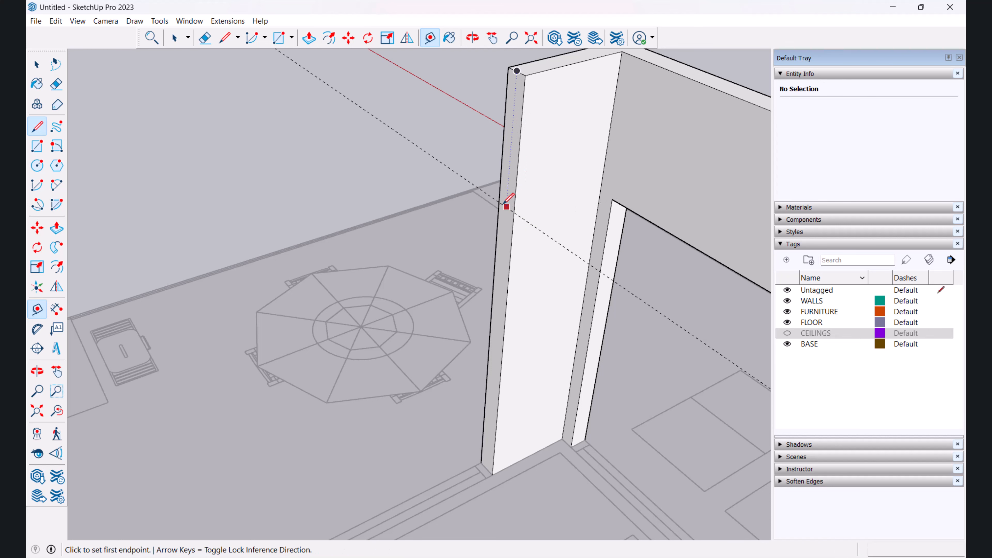
{"action": "scroll", "coordinate": [510, 210], "scroll_direction": "up", "scroll_amount": 3}
{"action": "left_click", "coordinate": [519, 216]}
{"action": "left_click", "coordinate": [497, 200]}
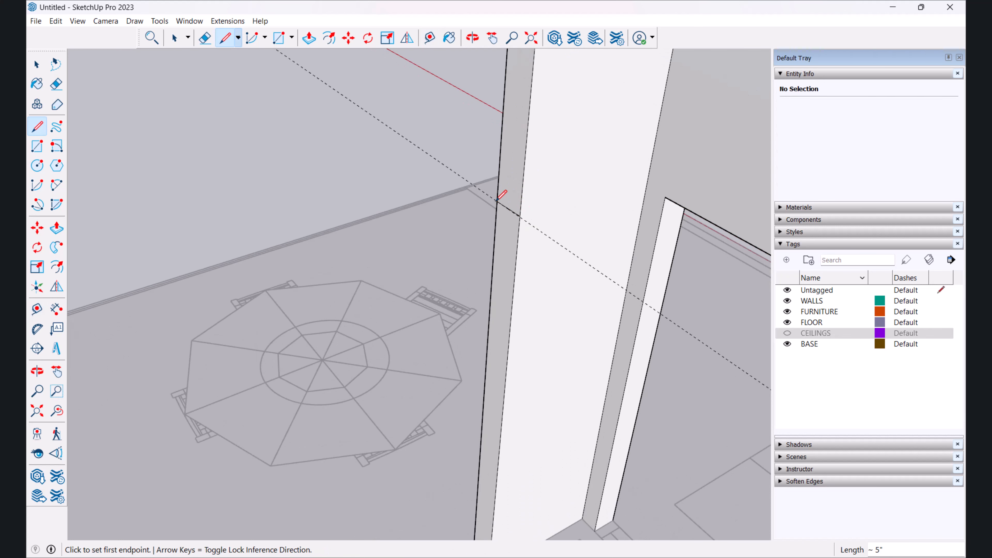
{"action": "key", "text": "p"}
{"action": "left_click", "coordinate": [521, 168]}
{"action": "scroll", "coordinate": [381, 195], "scroll_direction": "down", "scroll_amount": 5}
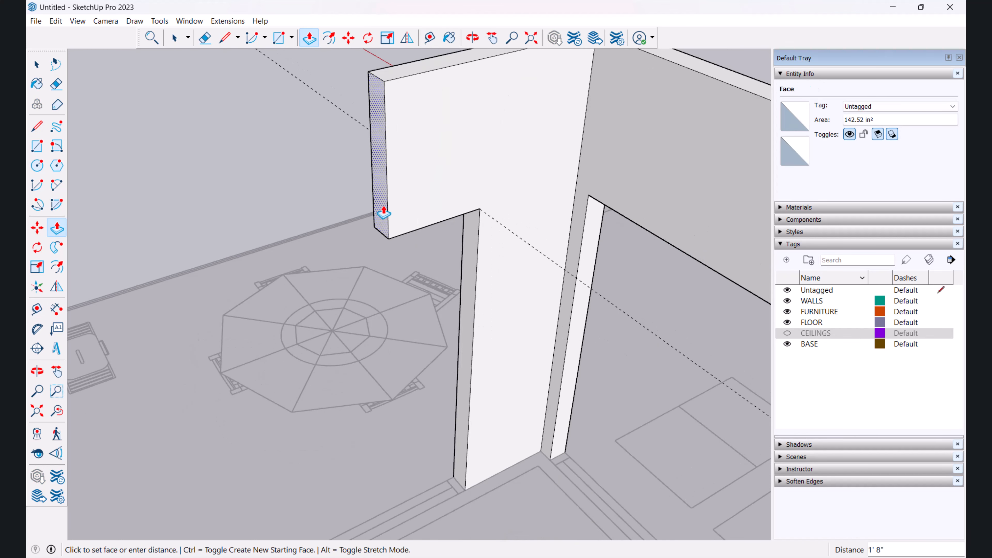
{"action": "middle_click_drag", "start_coordinate": [370, 221], "coordinate": [387, 252]}
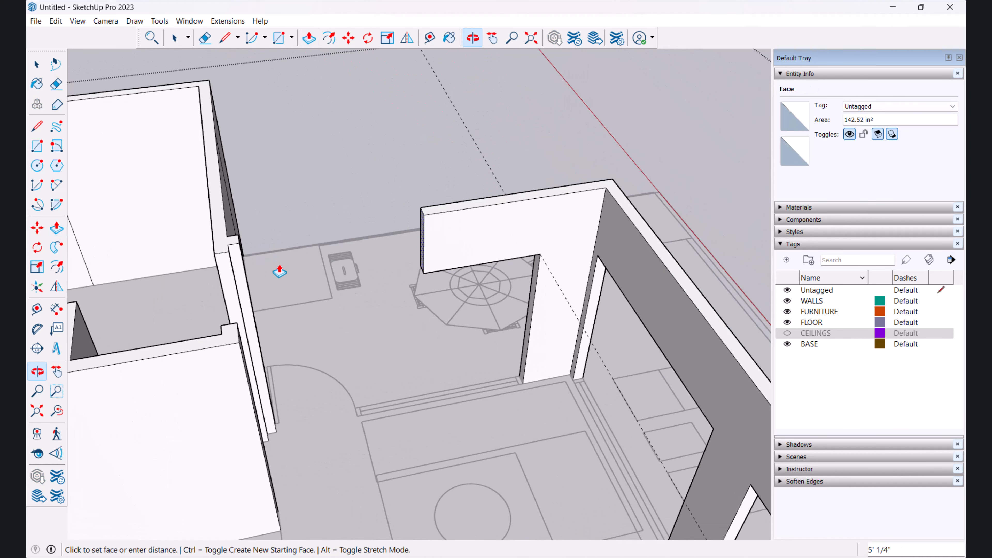
{"action": "left_click", "coordinate": [237, 253]}
Step: Erase the leftover vertical edges on the walls of the room beside the patio and close the wall group
{"action": "key", "text": "e"}
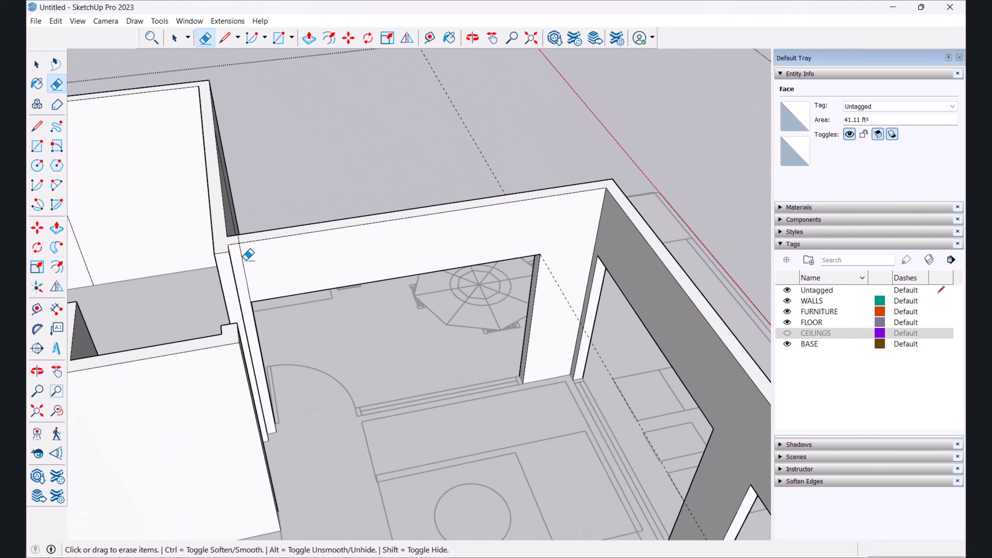
{"action": "mouse_move", "coordinate": [321, 215]}
{"action": "middle_mouse_down"}
{"action": "mouse_move", "coordinate": [569, 245]}
{"action": "mouse_move", "coordinate": [324, 126]}
{"action": "mouse_move", "coordinate": [428, 169]}
{"action": "mouse_move", "coordinate": [463, 158]}
{"action": "middle_mouse_up"}
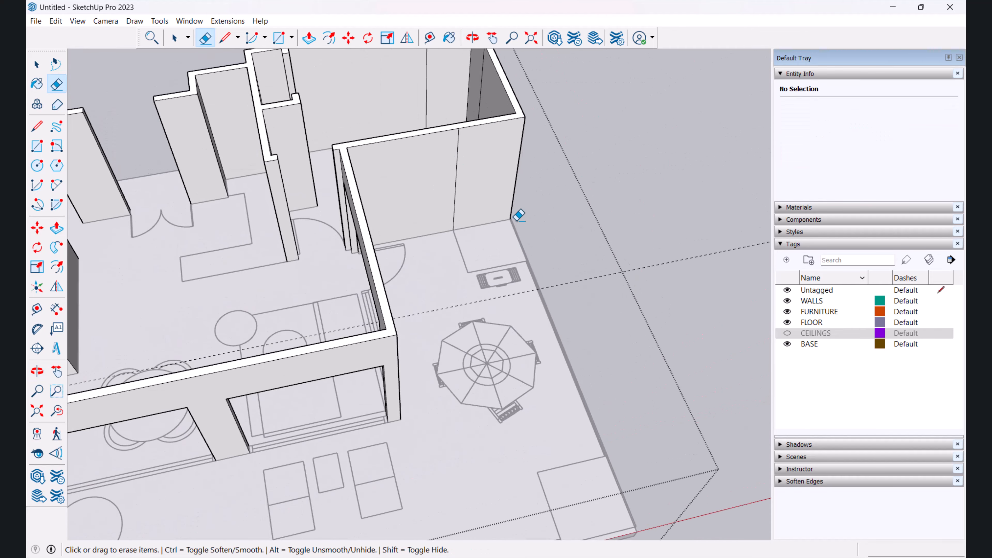
{"action": "left_click", "coordinate": [456, 178]}
{"action": "scroll", "coordinate": [517, 230], "scroll_direction": "down", "scroll_amount": 3}
{"action": "middle_click_drag", "start_coordinate": [517, 235], "coordinate": [470, 117]}
{"action": "scroll", "coordinate": [495, 122], "scroll_direction": "up", "scroll_amount": 3}
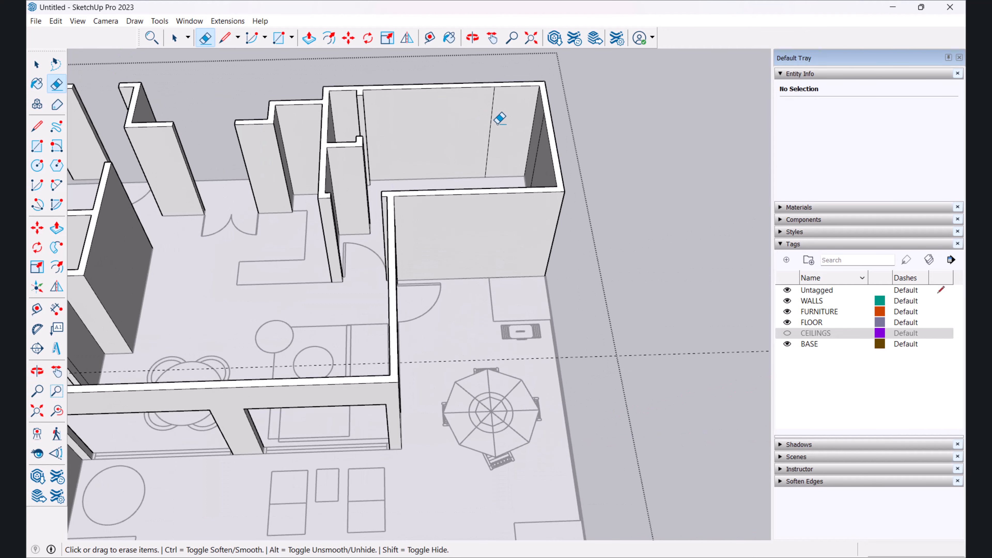
{"action": "left_click", "coordinate": [493, 121]}
{"action": "mouse_move", "coordinate": [467, 233]}
{"action": "middle_mouse_down"}
{"action": "mouse_move", "coordinate": [287, 219]}
{"action": "mouse_move", "coordinate": [383, 188]}
{"action": "mouse_move", "coordinate": [363, 239]}
{"action": "middle_mouse_up"}
{"action": "scroll", "coordinate": [395, 162], "scroll_direction": "up", "scroll_amount": 3}
{"action": "scroll", "coordinate": [391, 173], "scroll_direction": "down", "scroll_amount": 3}
{"action": "mouse_move", "coordinate": [535, 154]}
{"action": "middle_mouse_down"}
{"action": "mouse_move", "coordinate": [507, 67]}
{"action": "mouse_move", "coordinate": [514, 88]}
{"action": "mouse_move", "coordinate": [487, 111]}
{"action": "middle_mouse_up"}
{"action": "left_click", "coordinate": [647, 72]}
Step: Place a horizontal guide 7' above the floor on the stepped wall end at the interior doorway
{"action": "scroll", "coordinate": [448, 200], "scroll_direction": "up", "scroll_amount": 5}
{"action": "middle_click_drag", "start_coordinate": [443, 200], "coordinate": [472, 214]}
{"action": "scroll", "coordinate": [474, 217], "scroll_direction": "up", "scroll_amount": 3}
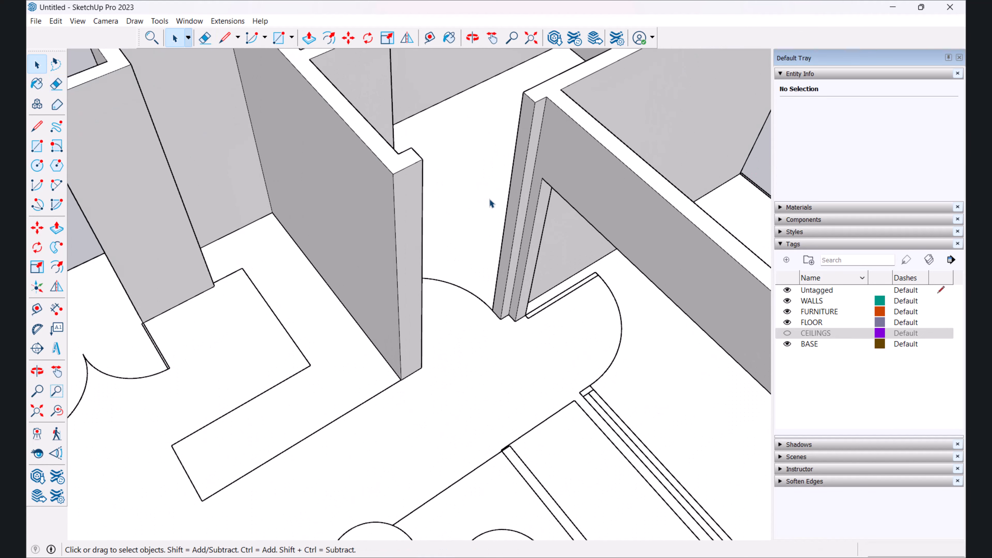
{"action": "scroll", "coordinate": [484, 344], "scroll_direction": "up", "scroll_amount": 5}
{"action": "key", "text": "t"}
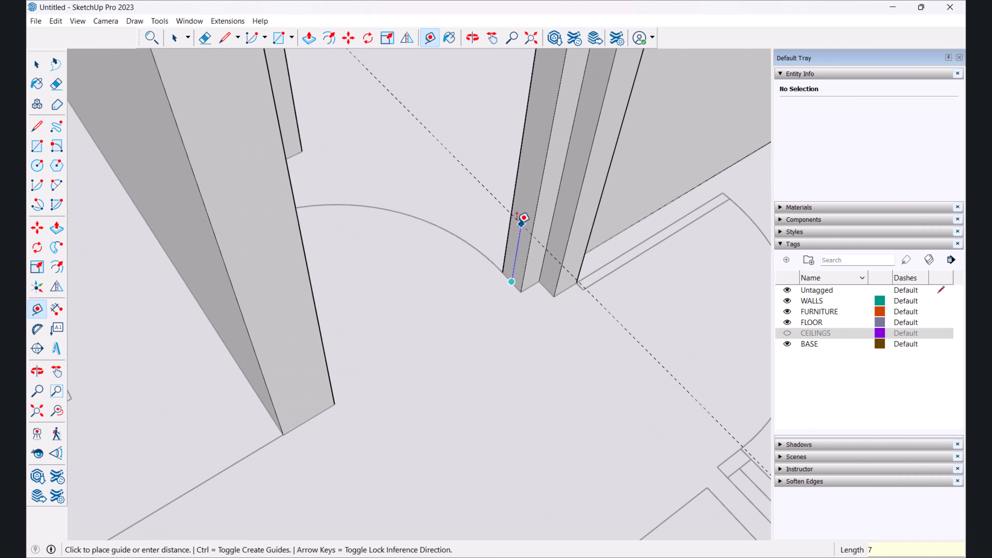
{"action": "scroll", "coordinate": [519, 224], "scroll_direction": "down", "scroll_amount": 4}
{"action": "middle_click_drag", "start_coordinate": [519, 223], "coordinate": [520, 371], "text": "shift"}
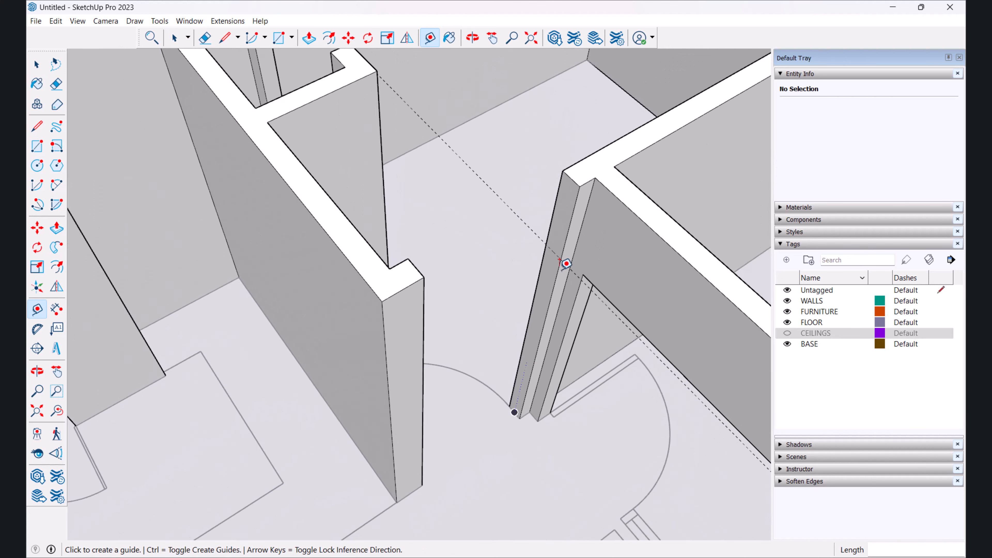
Step: Split the door jamb at the 7' guide, push-pull its upper face across the doorway and erase the leftover seam edges
{"action": "scroll", "coordinate": [557, 257], "scroll_direction": "up", "scroll_amount": 2}
{"action": "key", "text": "l"}
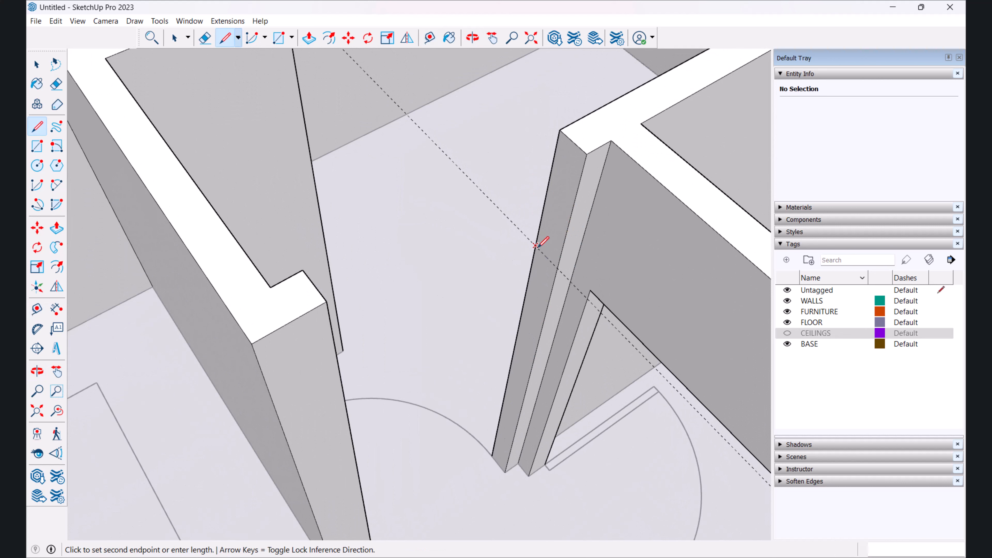
{"action": "key", "text": "p"}
{"action": "left_click", "coordinate": [545, 250]}
{"action": "key", "text": "e"}
{"action": "left_click_drag", "start_coordinate": [341, 336], "coordinate": [314, 326]}
Step: Look over the remaining door openings around the floor plan
{"action": "scroll", "coordinate": [315, 325], "scroll_direction": "down", "scroll_amount": 2}
{"action": "mouse_move", "coordinate": [239, 399]}
{"action": "middle_mouse_down"}
{"action": "mouse_move", "coordinate": [551, 377]}
{"action": "mouse_move", "coordinate": [671, 302]}
{"action": "mouse_move", "coordinate": [503, 348]}
{"action": "middle_mouse_up"}
{"action": "scroll", "coordinate": [671, 302], "scroll_direction": "down", "scroll_amount": 5}
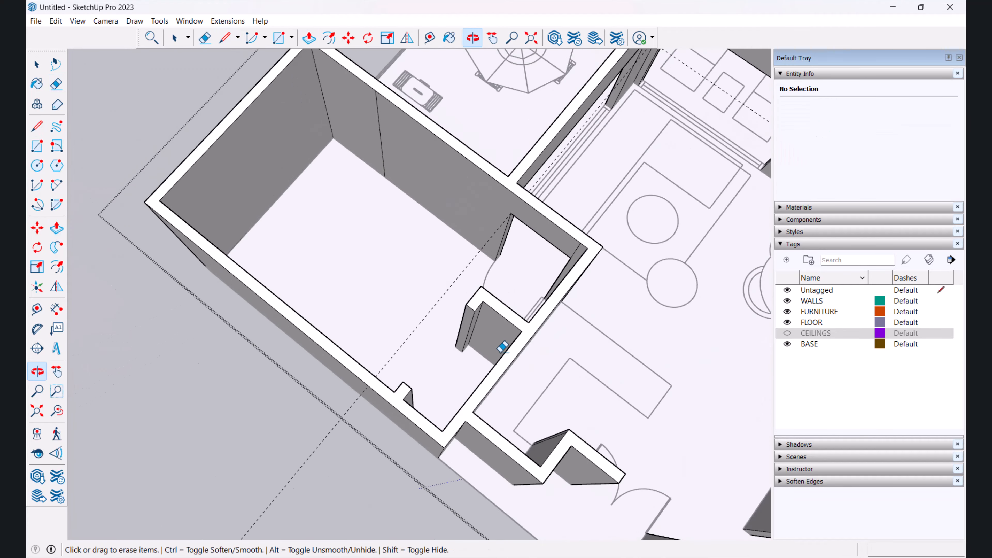
{"action": "scroll", "coordinate": [580, 347], "scroll_direction": "down", "scroll_amount": 4}
{"action": "key", "text": "space"}
{"action": "mouse_move", "coordinate": [580, 348]}
{"action": "middle_mouse_down"}
{"action": "mouse_move", "coordinate": [557, 390]}
{"action": "mouse_move", "coordinate": [441, 306]}
{"action": "mouse_move", "coordinate": [486, 340]}
{"action": "mouse_move", "coordinate": [469, 352]}
{"action": "mouse_move", "coordinate": [465, 314]}
{"action": "mouse_move", "coordinate": [233, 301]}
{"action": "middle_mouse_up"}
{"action": "scroll", "coordinate": [334, 251], "scroll_direction": "up", "scroll_amount": 3}
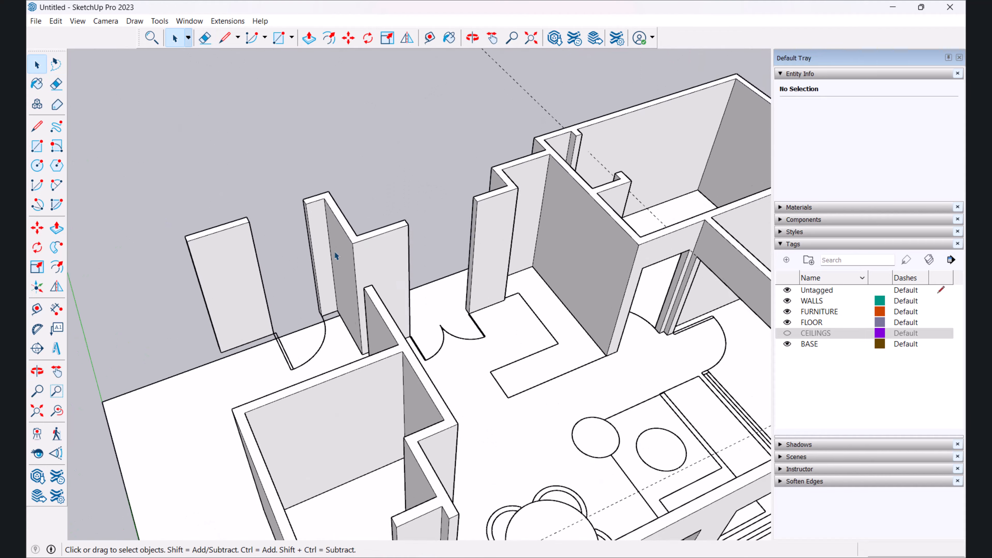
{"action": "middle_click_drag", "start_coordinate": [334, 251], "coordinate": [324, 250]}
{"action": "scroll", "coordinate": [418, 309], "scroll_direction": "up", "scroll_amount": 3}
{"action": "scroll", "coordinate": [417, 308], "scroll_direction": "up", "scroll_amount": 2}
{"action": "middle_click_drag", "start_coordinate": [418, 309], "coordinate": [593, 332]}
{"action": "scroll", "coordinate": [477, 316], "scroll_direction": "down", "scroll_amount": 6}
{"action": "scroll", "coordinate": [408, 455], "scroll_direction": "up", "scroll_amount": 3}
{"action": "scroll", "coordinate": [594, 333], "scroll_direction": "up", "scroll_amount": 2}
Step: Open the wall group at the small room's doorway and place a guide 7' above the floor on its jamb
{"action": "double_click", "coordinate": [594, 332]}
{"action": "key", "text": "t"}
{"action": "scroll", "coordinate": [560, 448], "scroll_direction": "up", "scroll_amount": 2}
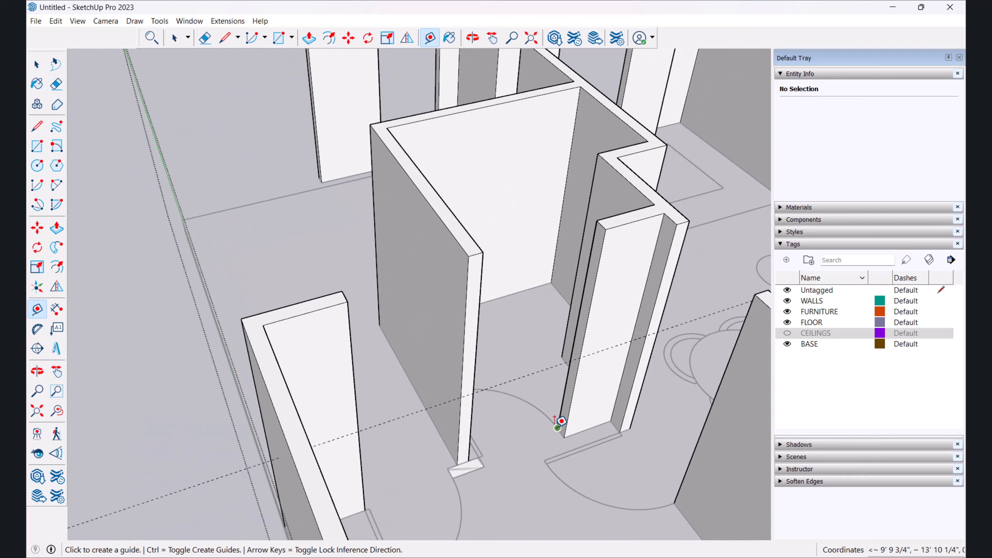
{"action": "scroll", "coordinate": [558, 428], "scroll_direction": "up", "scroll_amount": 3}
{"action": "scroll", "coordinate": [560, 428], "scroll_direction": "up", "scroll_amount": 2}
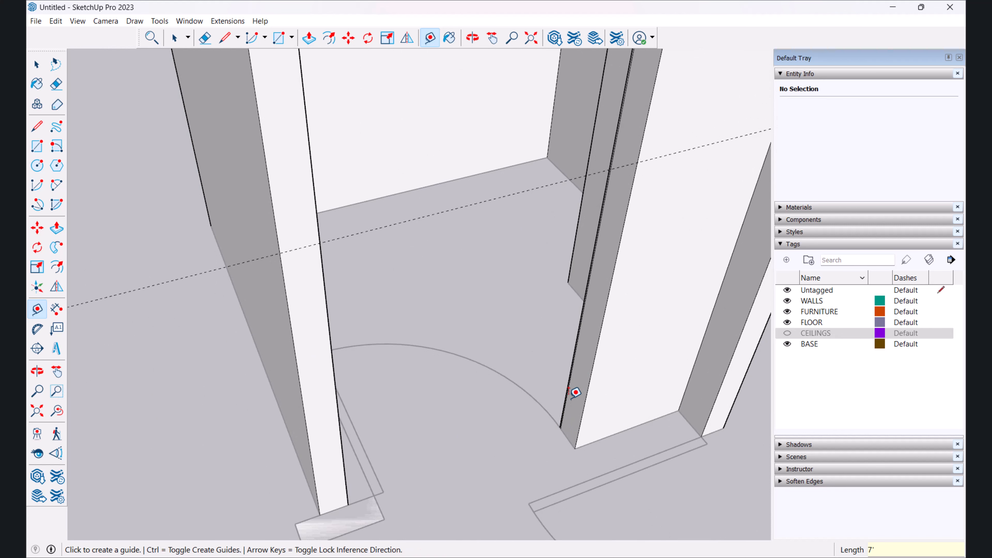
{"action": "scroll", "coordinate": [575, 392], "scroll_direction": "down", "scroll_amount": 3}
{"action": "middle_click_drag", "start_coordinate": [607, 348], "coordinate": [605, 303]}
Step: Draw a line along the 7' guide across the end face of the doorway's jamb
{"action": "key", "text": "l"}
{"action": "scroll", "coordinate": [577, 258], "scroll_direction": "up", "scroll_amount": 4}
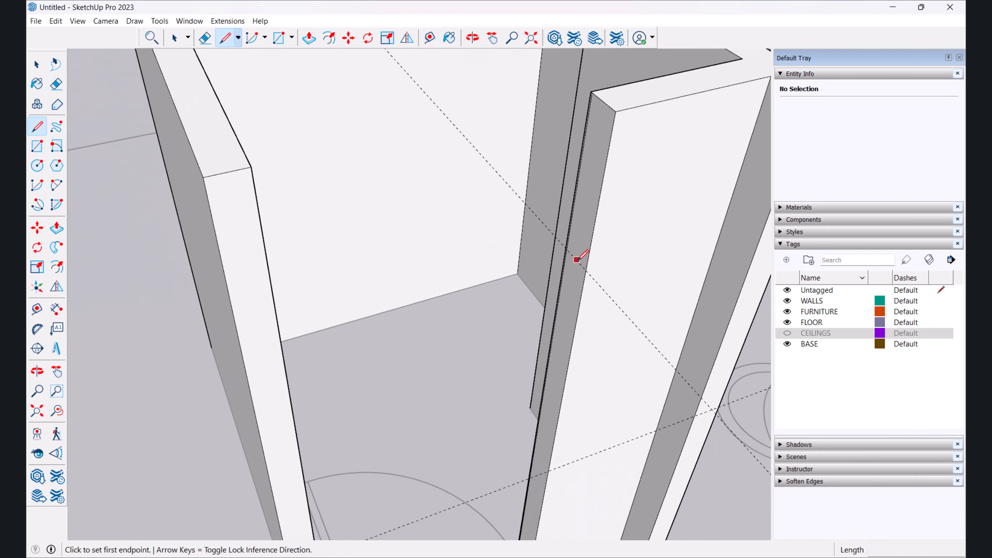
{"action": "scroll", "coordinate": [586, 269], "scroll_direction": "up", "scroll_amount": 2}
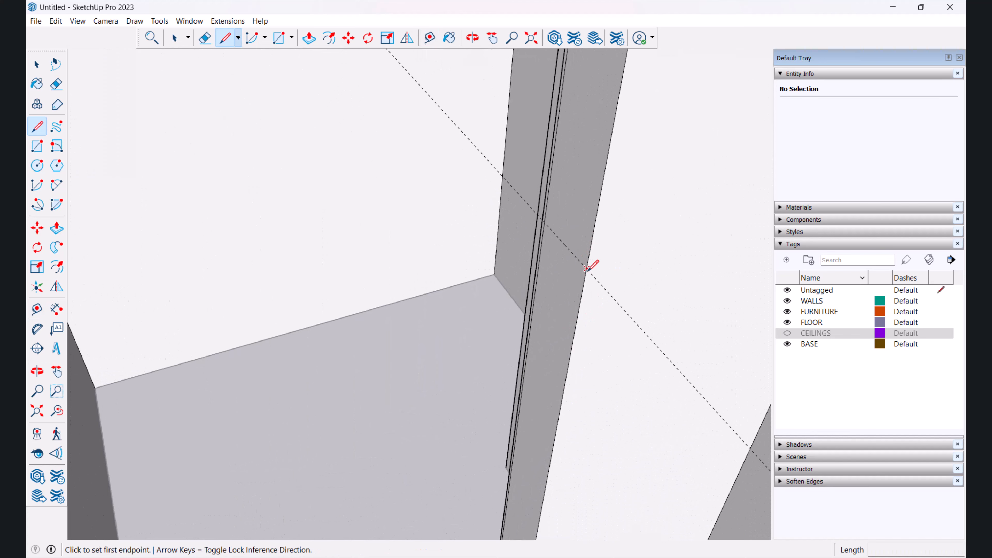
{"action": "middle_click_drag", "start_coordinate": [514, 229], "coordinate": [609, 242]}
{"action": "scroll", "coordinate": [607, 244], "scroll_direction": "down", "scroll_amount": 3}
{"action": "scroll", "coordinate": [651, 193], "scroll_direction": "down", "scroll_amount": 2}
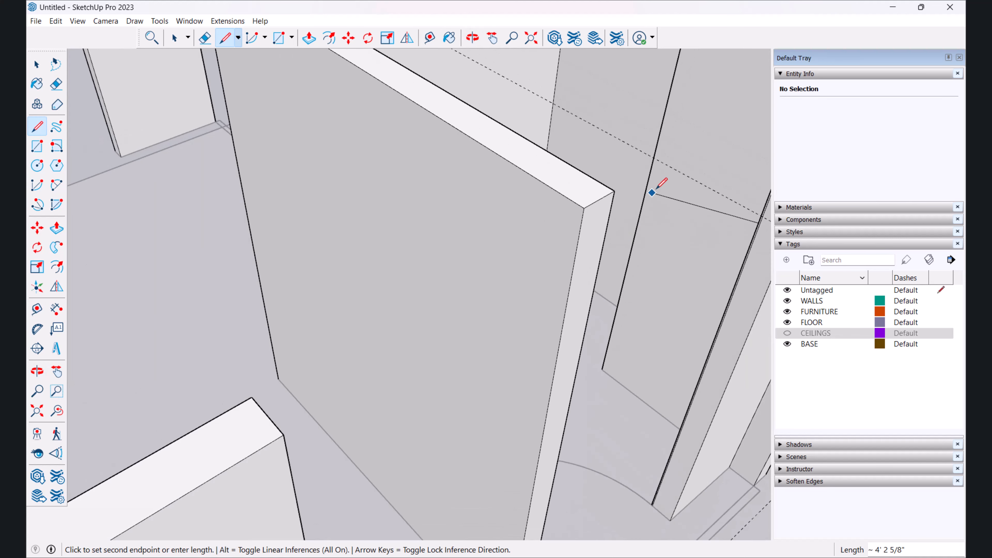
{"action": "middle_click_drag", "start_coordinate": [649, 188], "coordinate": [462, 236]}
{"action": "scroll", "coordinate": [488, 308], "scroll_direction": "up", "scroll_amount": 5}
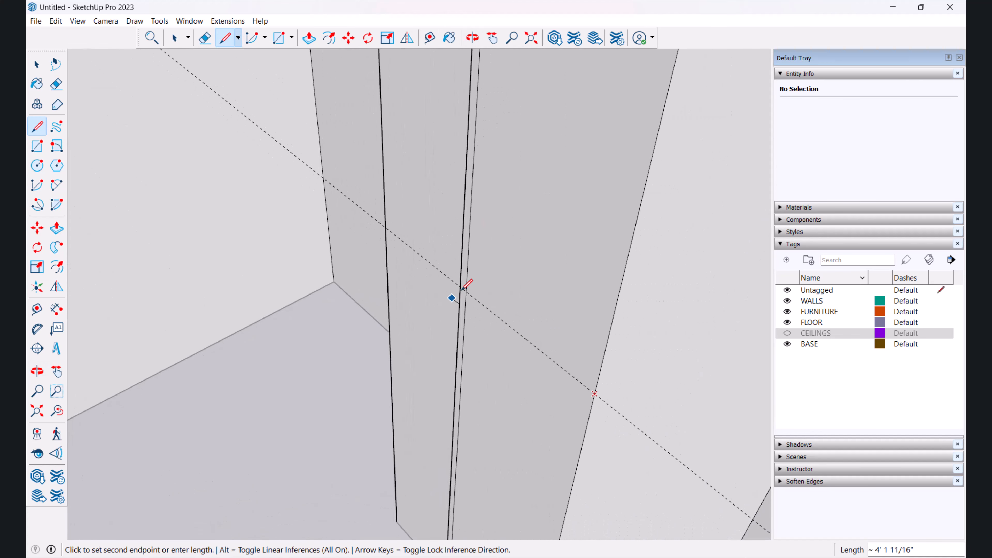
Step: Try to erase the extra vertical edge on the jamb above the new line
{"action": "key", "text": "e"}
{"action": "left_click", "coordinate": [467, 258]}
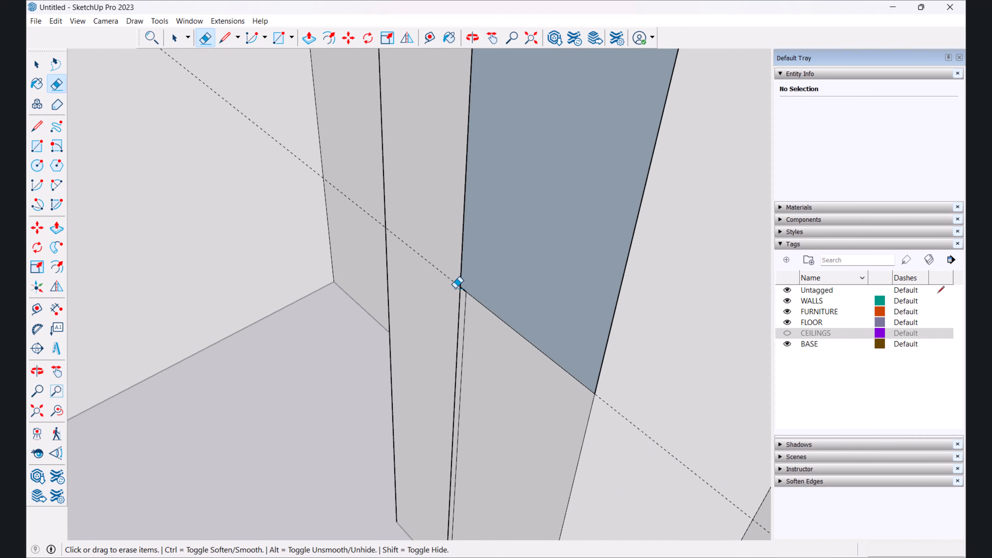
{"action": "key", "text": "ctrl+z"}
Step: Push-pull the jamb's upper face across both adjacent doorways to the far wall and erase the seam on the wall top
{"action": "scroll", "coordinate": [484, 325], "scroll_direction": "down", "scroll_amount": 3}
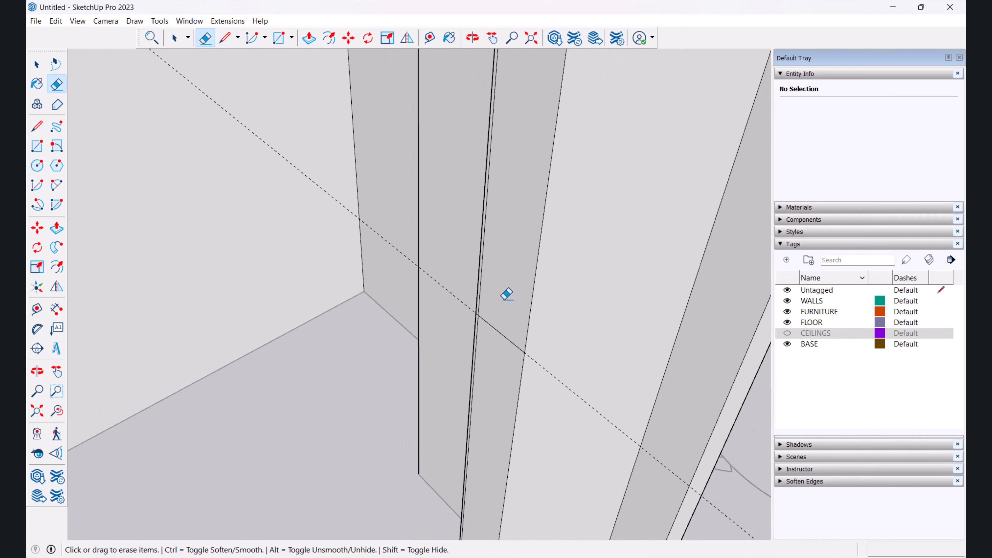
{"action": "key", "text": "p"}
{"action": "left_click", "coordinate": [513, 259]}
{"action": "scroll", "coordinate": [465, 306], "scroll_direction": "down", "scroll_amount": 8}
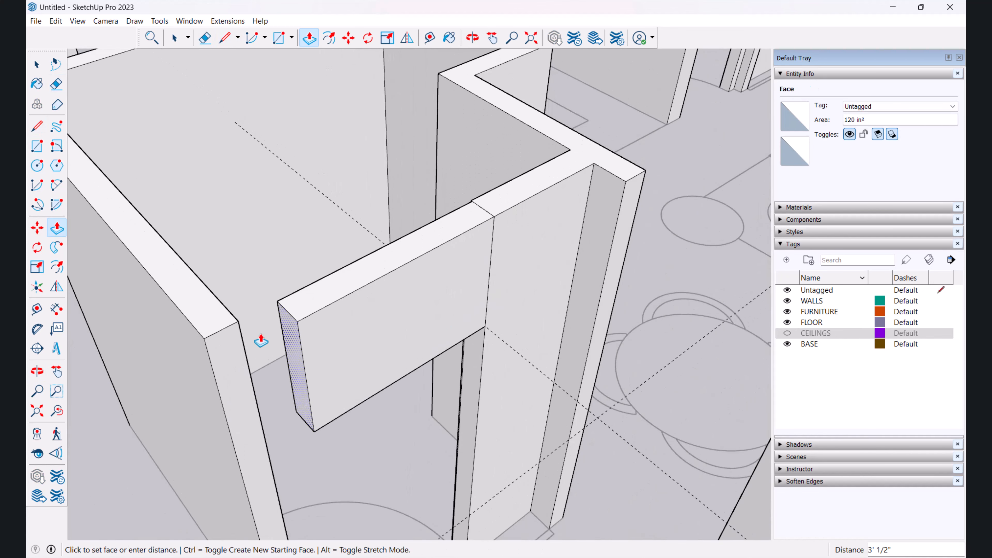
{"action": "scroll", "coordinate": [199, 346], "scroll_direction": "down", "scroll_amount": 8}
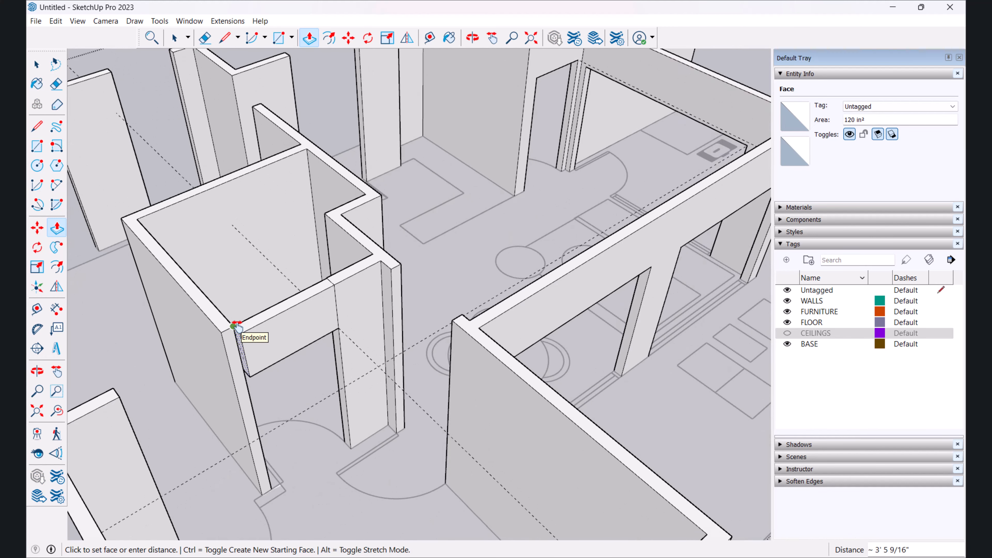
{"action": "left_click", "coordinate": [237, 352]}
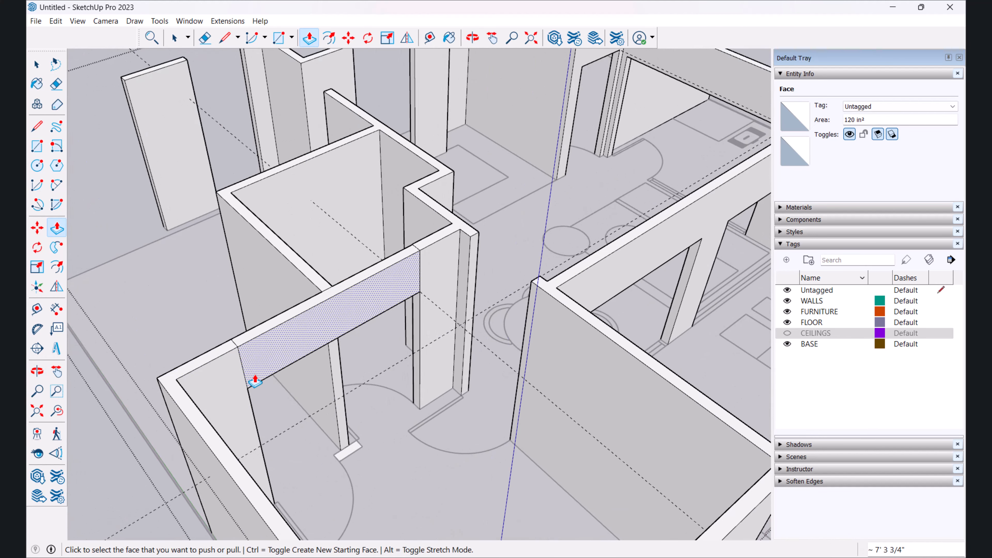
{"action": "key", "text": "e"}
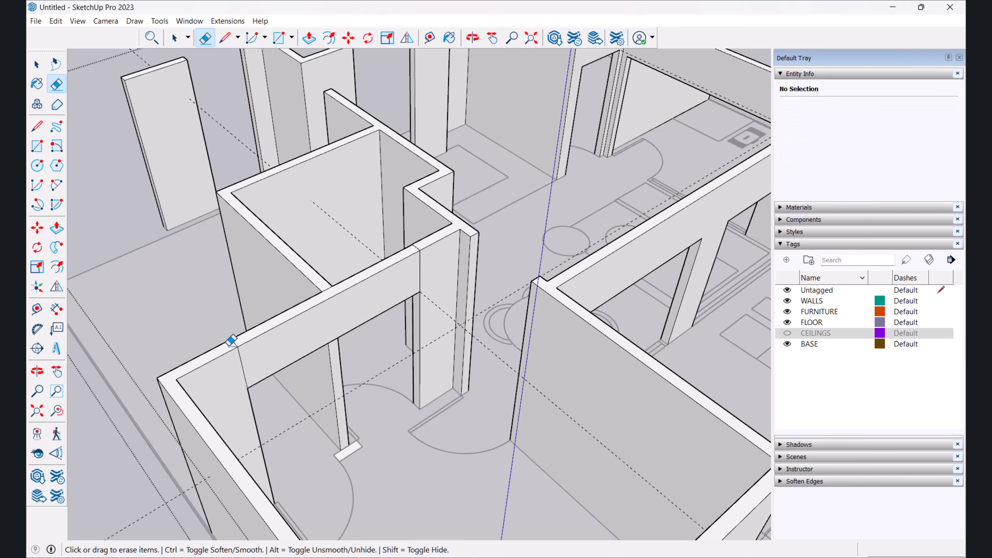
{"action": "scroll", "coordinate": [236, 344], "scroll_direction": "up", "scroll_amount": 4}
{"action": "key", "text": "space"}
{"action": "mouse_move", "coordinate": [279, 336]}
{"action": "middle_mouse_down"}
{"action": "mouse_move", "coordinate": [312, 346]}
{"action": "mouse_move", "coordinate": [546, 332]}
{"action": "middle_mouse_up"}
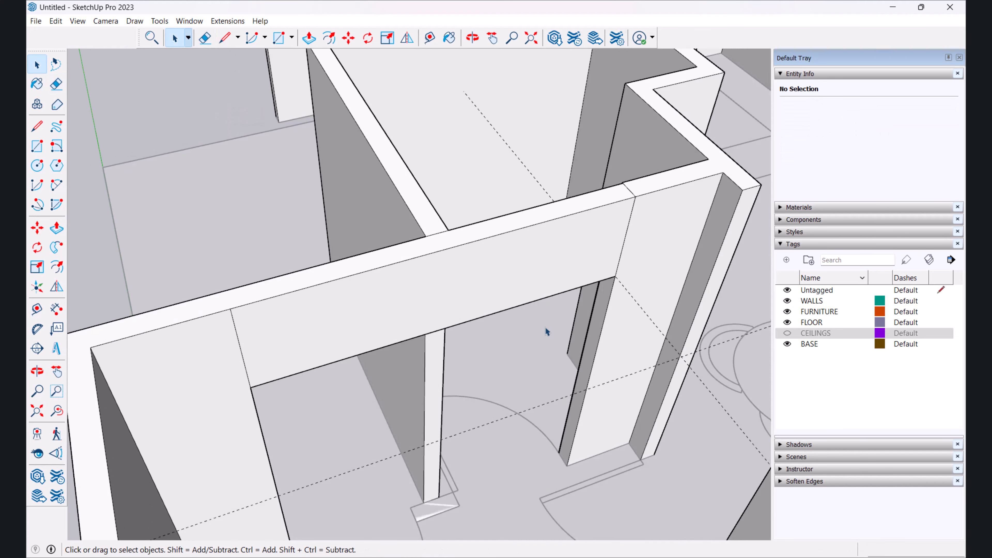
Step: Push-pull the lintel's outer face flush with the wall at its far end
{"action": "key", "text": "p"}
{"action": "left_click", "coordinate": [605, 255]}
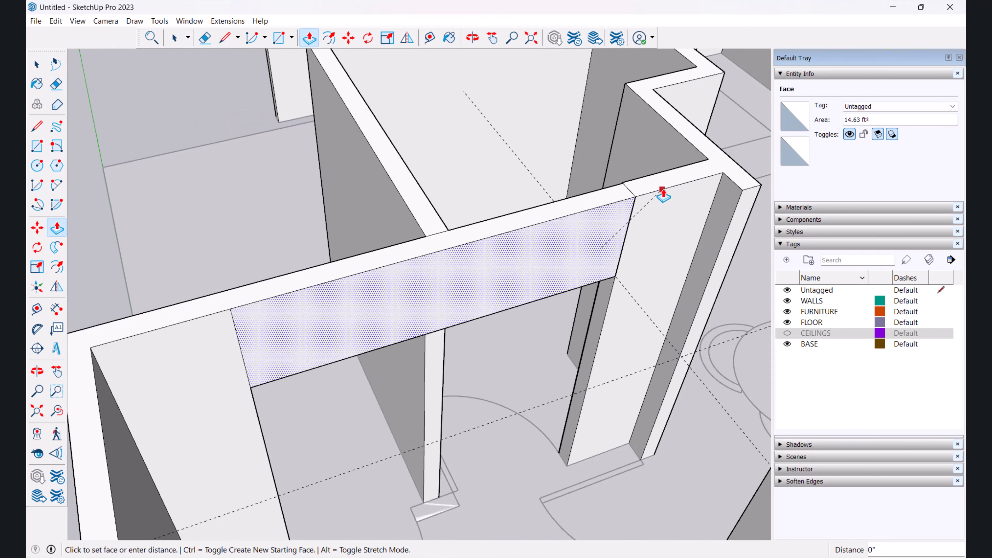
{"action": "left_click", "coordinate": [246, 325]}
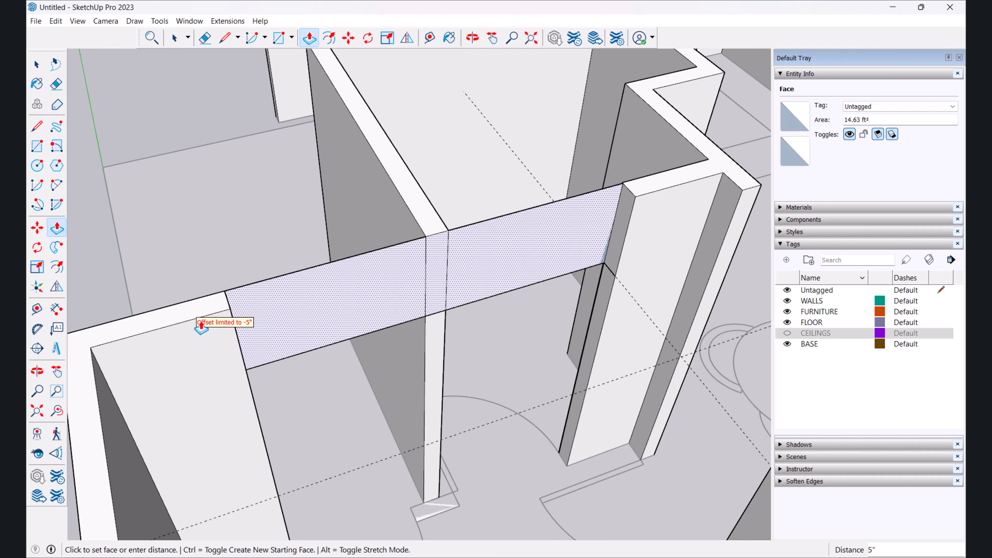
{"action": "left_click", "coordinate": [235, 351]}
{"action": "scroll", "coordinate": [234, 336], "scroll_direction": "up", "scroll_amount": 1}
{"action": "key", "text": "e"}
{"action": "mouse_move", "coordinate": [291, 368]}
{"action": "middle_mouse_down"}
{"action": "mouse_move", "coordinate": [592, 235]}
{"action": "mouse_move", "coordinate": [472, 275]}
{"action": "mouse_move", "coordinate": [463, 299]}
{"action": "mouse_move", "coordinate": [640, 251]}
{"action": "mouse_move", "coordinate": [472, 237]}
{"action": "mouse_move", "coordinate": [363, 257]}
{"action": "mouse_move", "coordinate": [458, 275]}
{"action": "mouse_move", "coordinate": [386, 318]}
{"action": "mouse_move", "coordinate": [306, 328]}
{"action": "middle_mouse_up"}
{"action": "key", "text": "space"}
Step: Align the lintel's outer face and the adjacent jamb face with each other using Push/Pull
{"action": "key", "text": "p"}
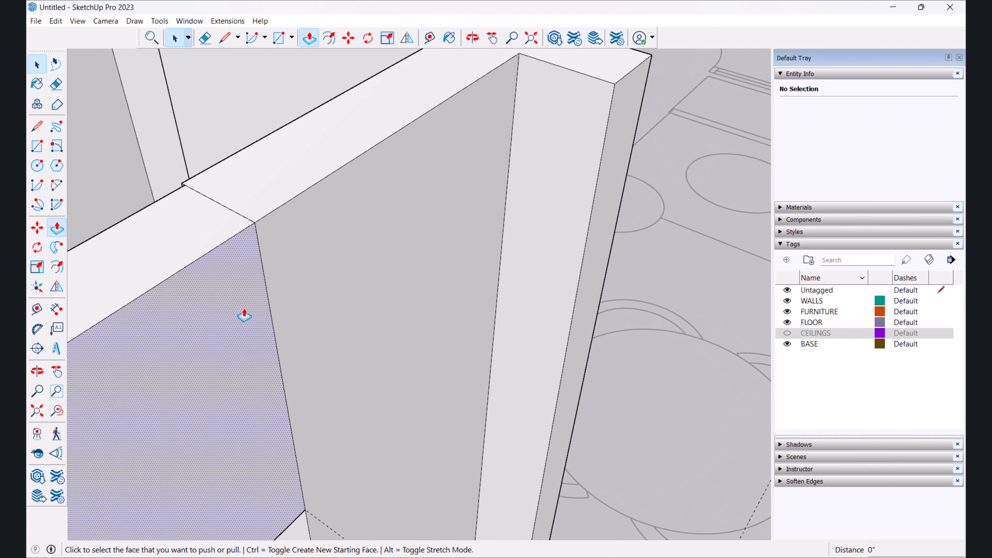
{"action": "left_click", "coordinate": [244, 316]}
{"action": "left_click", "coordinate": [304, 210]}
{"action": "scroll", "coordinate": [277, 274], "scroll_direction": "up", "scroll_amount": 2}
{"action": "middle_click_drag", "start_coordinate": [297, 271], "coordinate": [475, 207], "text": "shift"}
{"action": "left_click", "coordinate": [379, 250]}
{"action": "left_click", "coordinate": [430, 186]}
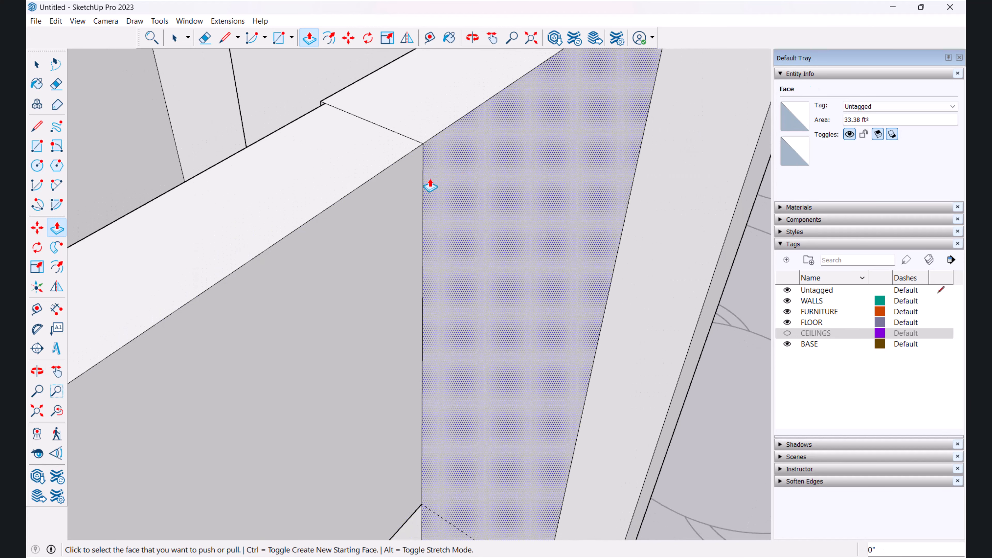
Step: Delete the 2' vertical seam edge between the lintel and the jamb
{"action": "key", "text": "space"}
{"action": "key", "text": "Delete"}
{"action": "scroll", "coordinate": [428, 210], "scroll_direction": "down", "scroll_amount": 4}
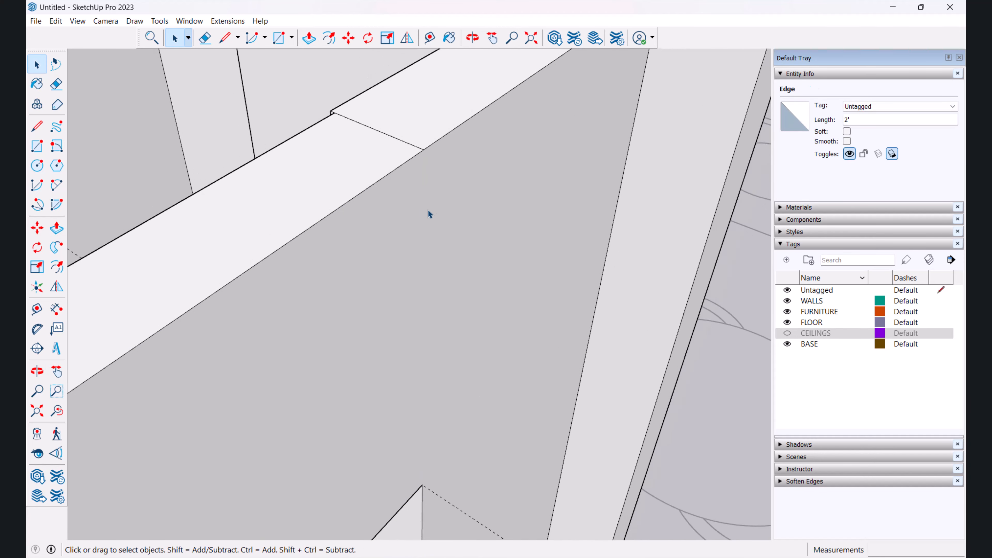
Step: Push-pull the lintel's face about 1/4" flush with the adjacent jamb face and erase the seam edges between them
{"action": "middle_click_drag", "start_coordinate": [416, 218], "coordinate": [516, 168]}
{"action": "scroll", "coordinate": [361, 202], "scroll_direction": "up", "scroll_amount": 2}
{"action": "scroll", "coordinate": [359, 206], "scroll_direction": "up", "scroll_amount": 2}
{"action": "scroll", "coordinate": [337, 264], "scroll_direction": "down", "scroll_amount": 3}
{"action": "middle_click_drag", "start_coordinate": [337, 264], "coordinate": [441, 254]}
{"action": "scroll", "coordinate": [440, 254], "scroll_direction": "up", "scroll_amount": 2}
{"action": "middle_click_drag", "start_coordinate": [508, 247], "coordinate": [460, 202]}
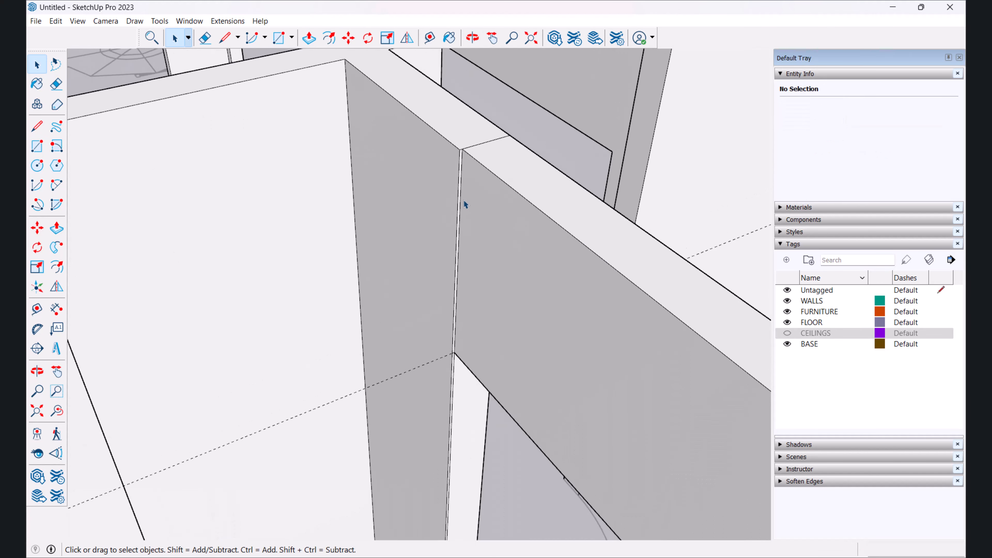
{"action": "scroll", "coordinate": [462, 200], "scroll_direction": "up", "scroll_amount": 2}
{"action": "key", "text": "p"}
{"action": "left_click", "coordinate": [476, 204]}
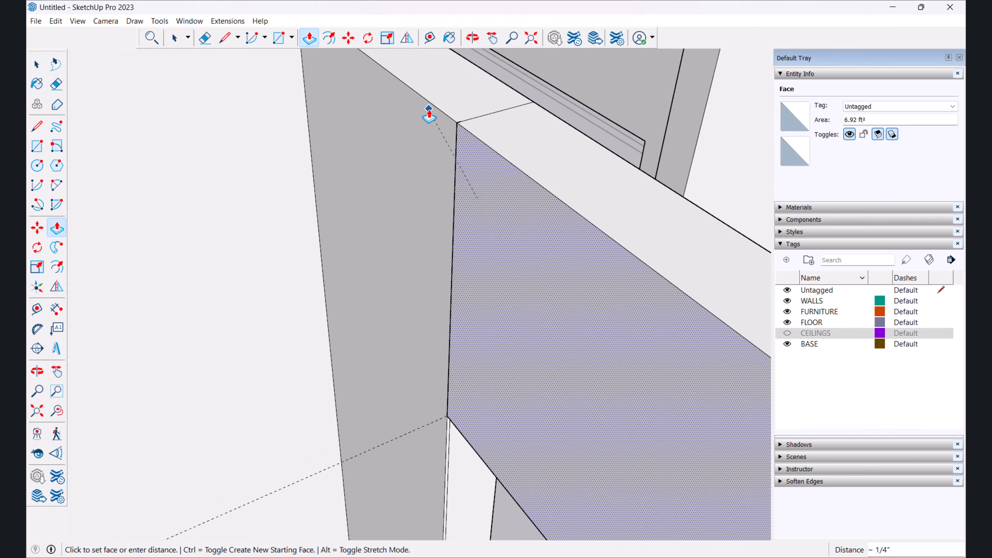
{"action": "key", "text": "e"}
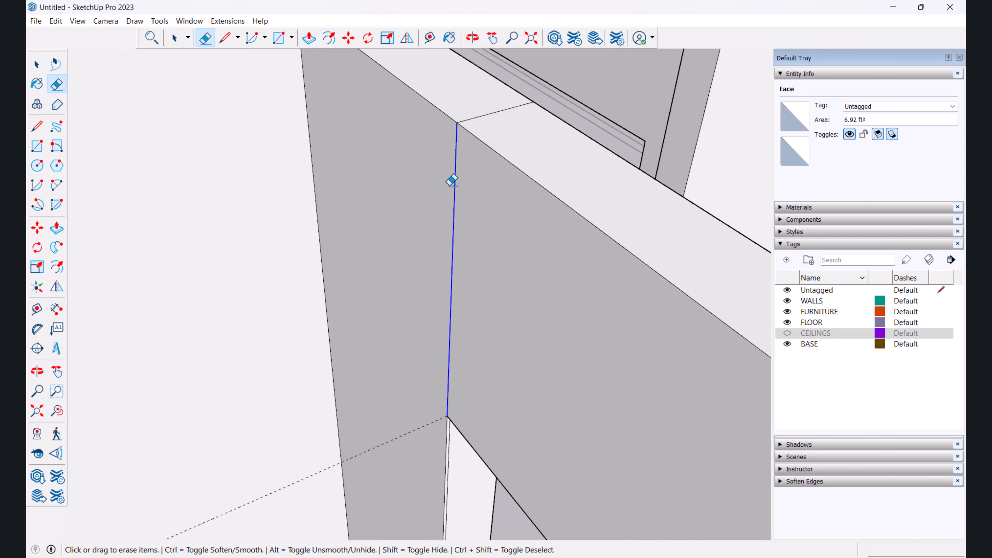
{"action": "scroll", "coordinate": [448, 223], "scroll_direction": "down", "scroll_amount": 1}
{"action": "scroll", "coordinate": [449, 151], "scroll_direction": "up", "scroll_amount": 2}
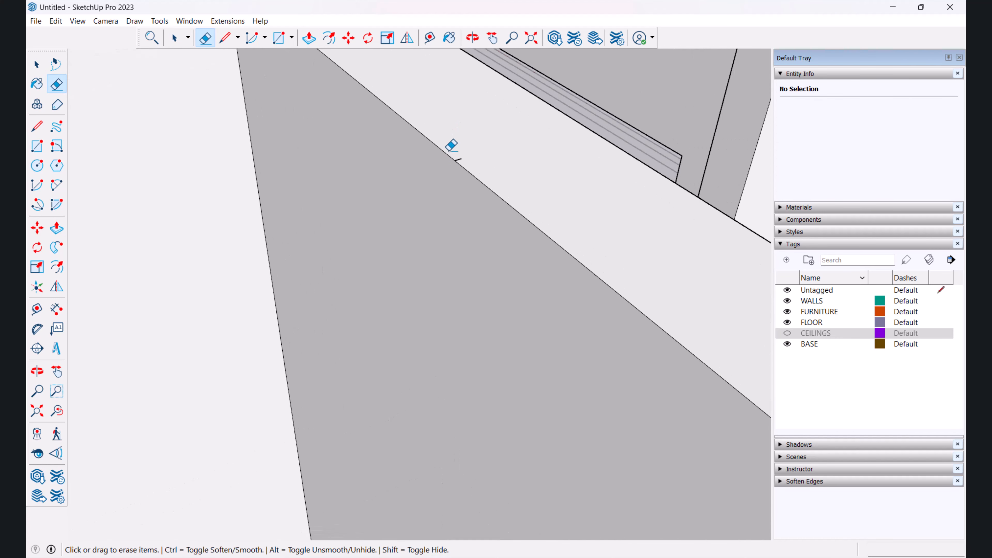
{"action": "scroll", "coordinate": [468, 162], "scroll_direction": "down", "scroll_amount": 5}
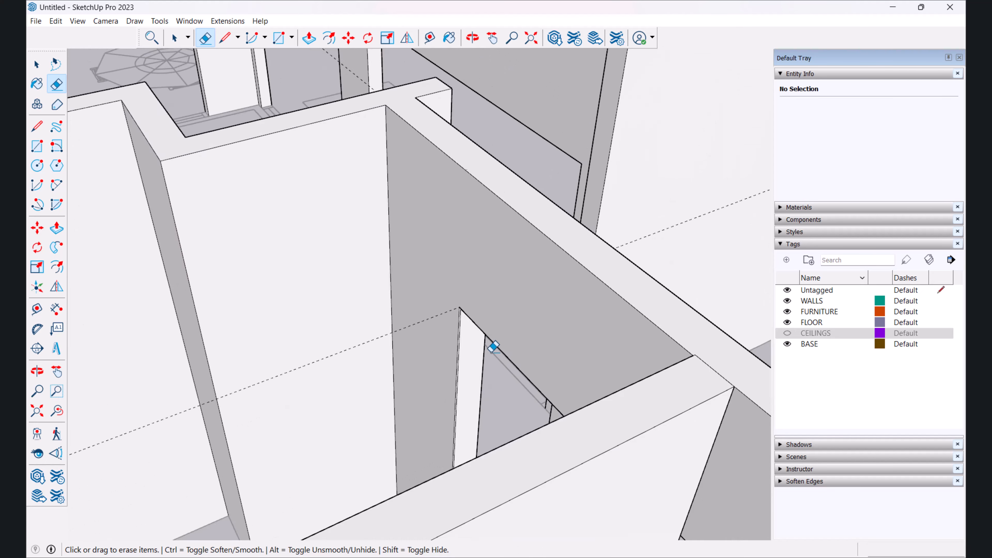
Step: Examine the doorway's upper corner and the wall above the two adjacent doorways for leftover gaps and seams
{"action": "scroll", "coordinate": [488, 351], "scroll_direction": "up", "scroll_amount": 6}
{"action": "scroll", "coordinate": [310, 295], "scroll_direction": "up", "scroll_amount": 4}
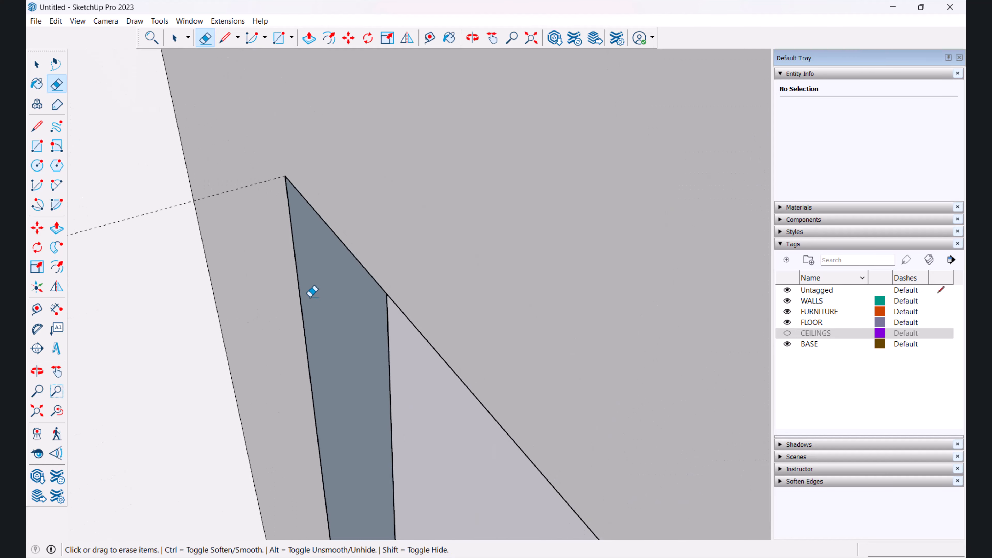
{"action": "scroll", "coordinate": [309, 293], "scroll_direction": "down", "scroll_amount": 5}
{"action": "mouse_move", "coordinate": [356, 206]}
{"action": "middle_mouse_down"}
{"action": "mouse_move", "coordinate": [340, 84]}
{"action": "mouse_move", "coordinate": [315, 196]}
{"action": "mouse_move", "coordinate": [394, 213]}
{"action": "mouse_move", "coordinate": [333, 302]}
{"action": "mouse_move", "coordinate": [401, 311]}
{"action": "mouse_move", "coordinate": [550, 289]}
{"action": "mouse_move", "coordinate": [377, 268]}
{"action": "middle_mouse_up"}
{"action": "scroll", "coordinate": [332, 302], "scroll_direction": "down", "scroll_amount": 5}
{"action": "key", "text": "space"}
{"action": "scroll", "coordinate": [549, 288], "scroll_direction": "down", "scroll_amount": 4}
{"action": "scroll", "coordinate": [378, 271], "scroll_direction": "up", "scroll_amount": 10}
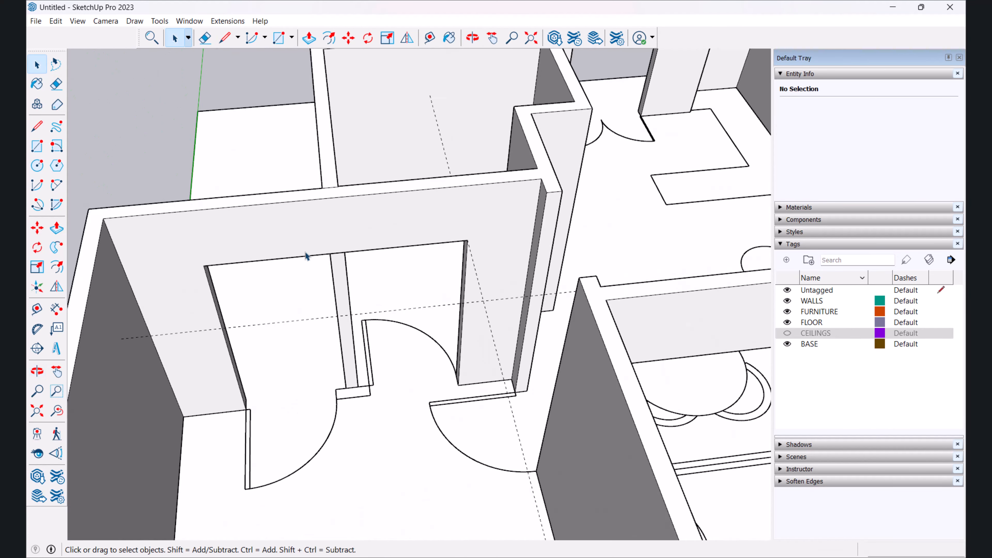
{"action": "left_click", "coordinate": [315, 223]}
{"action": "double_click", "coordinate": [361, 235]}
{"action": "scroll", "coordinate": [336, 273], "scroll_direction": "up", "scroll_amount": 4}
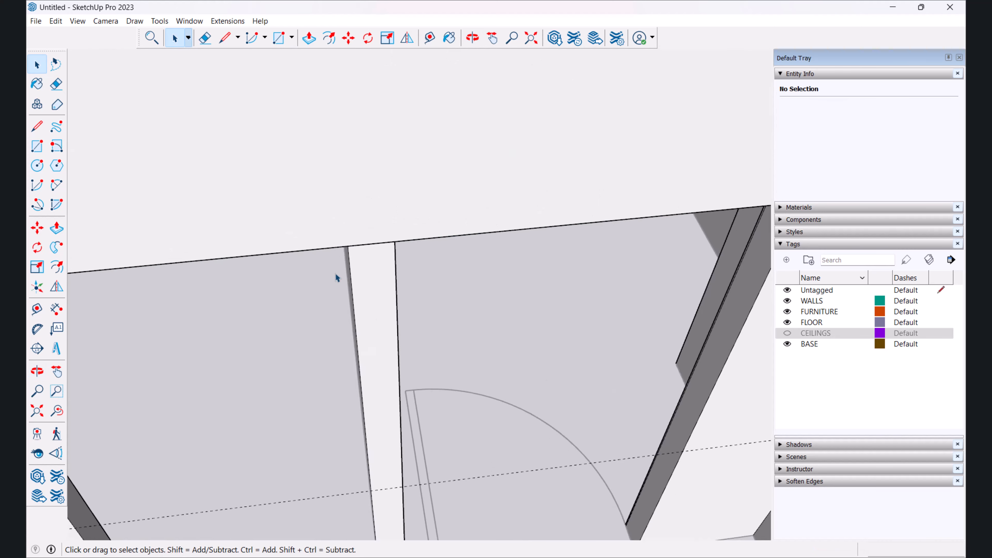
{"action": "scroll", "coordinate": [342, 274], "scroll_direction": "down", "scroll_amount": 5}
{"action": "scroll", "coordinate": [350, 284], "scroll_direction": "down", "scroll_amount": 3}
{"action": "middle_click_drag", "start_coordinate": [394, 313], "coordinate": [496, 297]}
{"action": "scroll", "coordinate": [299, 271], "scroll_direction": "down", "scroll_amount": 2}
{"action": "left_click", "coordinate": [292, 266]}
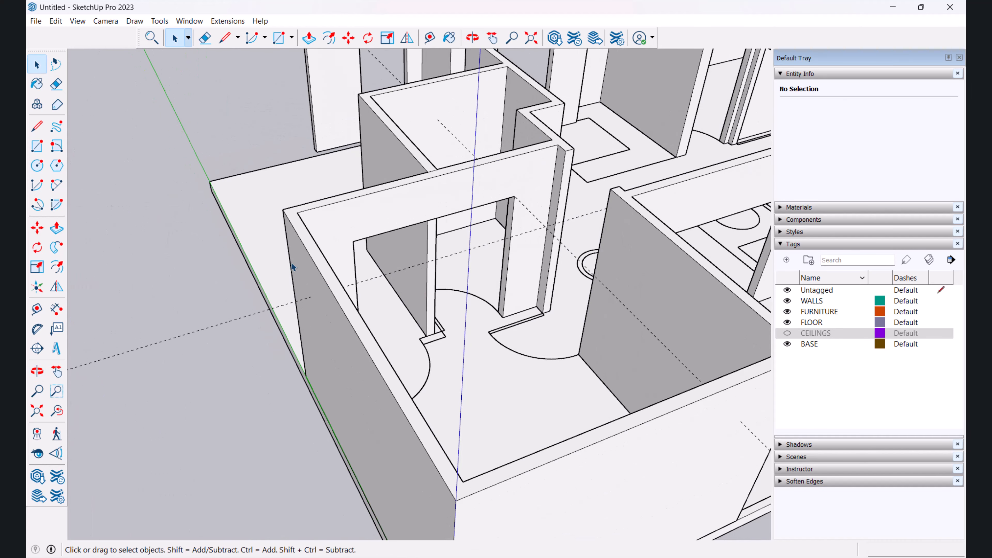
{"action": "scroll", "coordinate": [468, 351], "scroll_direction": "up", "scroll_amount": 4}
{"action": "scroll", "coordinate": [429, 332], "scroll_direction": "up", "scroll_amount": 3}
{"action": "left_click", "coordinate": [427, 335]}
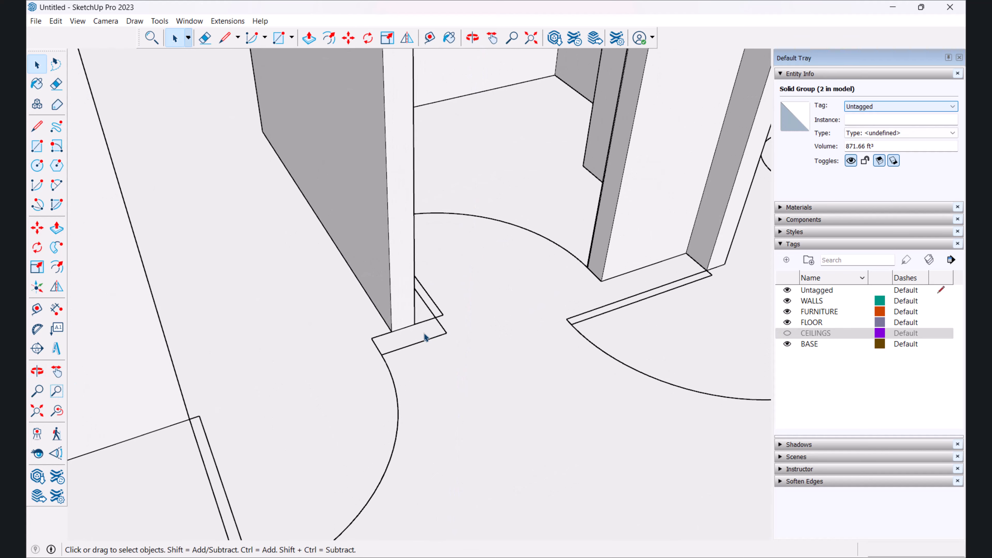
{"action": "scroll", "coordinate": [426, 337], "scroll_direction": "up", "scroll_amount": 2}
{"action": "scroll", "coordinate": [408, 347], "scroll_direction": "down", "scroll_amount": 6}
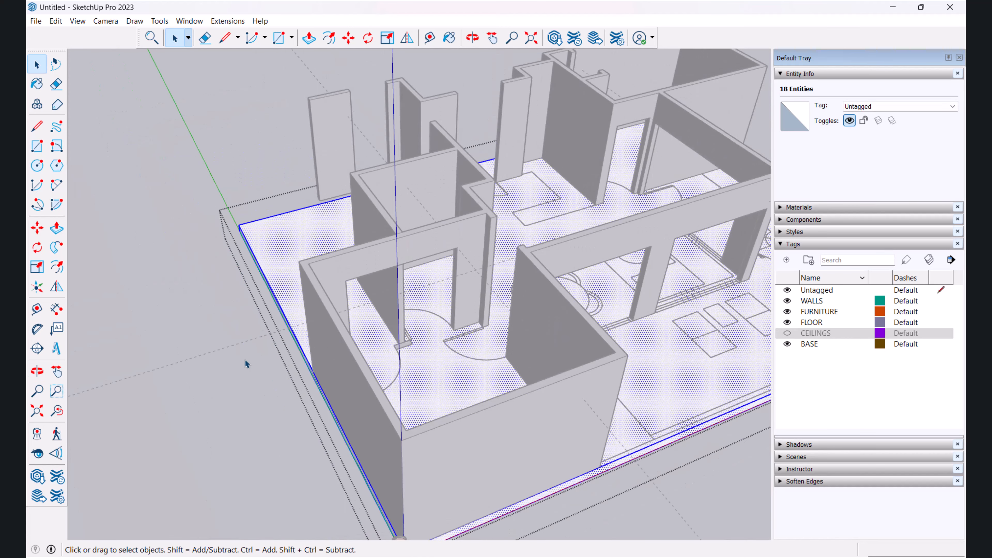
{"action": "left_click", "coordinate": [245, 363]}
Step: Draw a rectangle over the wall-end outline between the two doorways and push-pull it up 6' 10 7/8" to the lintel
{"action": "scroll", "coordinate": [415, 338], "scroll_direction": "up", "scroll_amount": 5}
{"action": "middle_click_drag", "start_coordinate": [415, 156], "coordinate": [401, 124]}
{"action": "scroll", "coordinate": [412, 368], "scroll_direction": "up", "scroll_amount": 6}
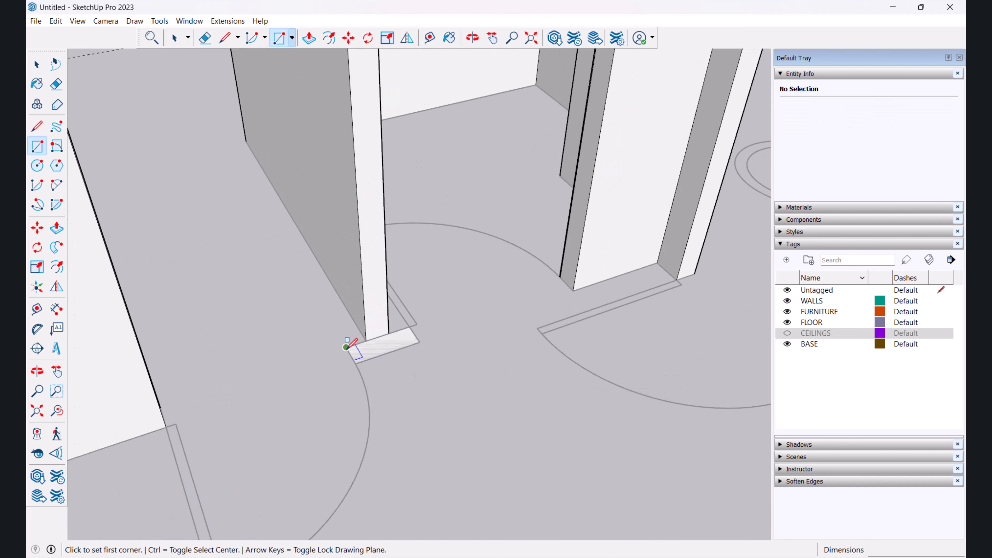
{"action": "key", "text": "p"}
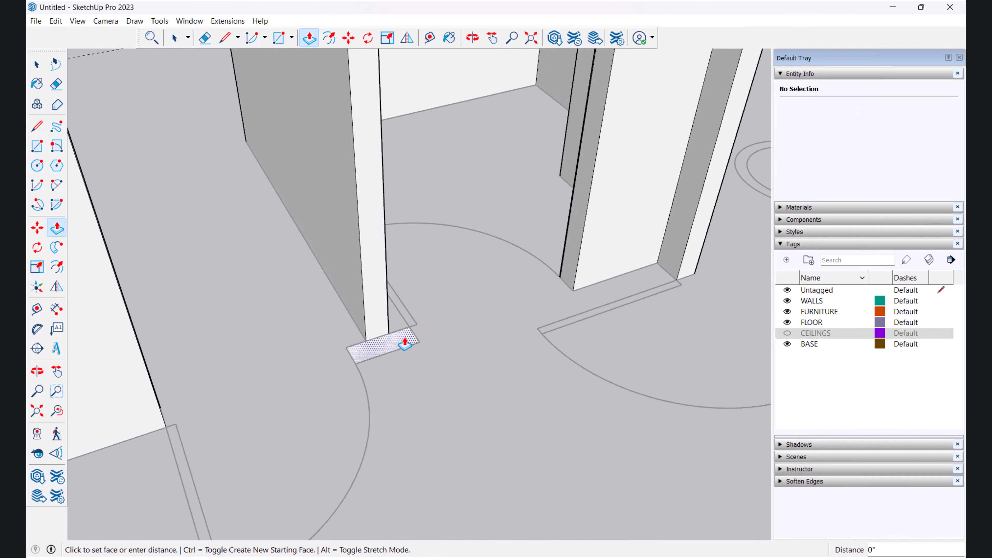
{"action": "left_click", "coordinate": [398, 343]}
{"action": "middle_click_drag", "start_coordinate": [412, 268], "coordinate": [348, 273]}
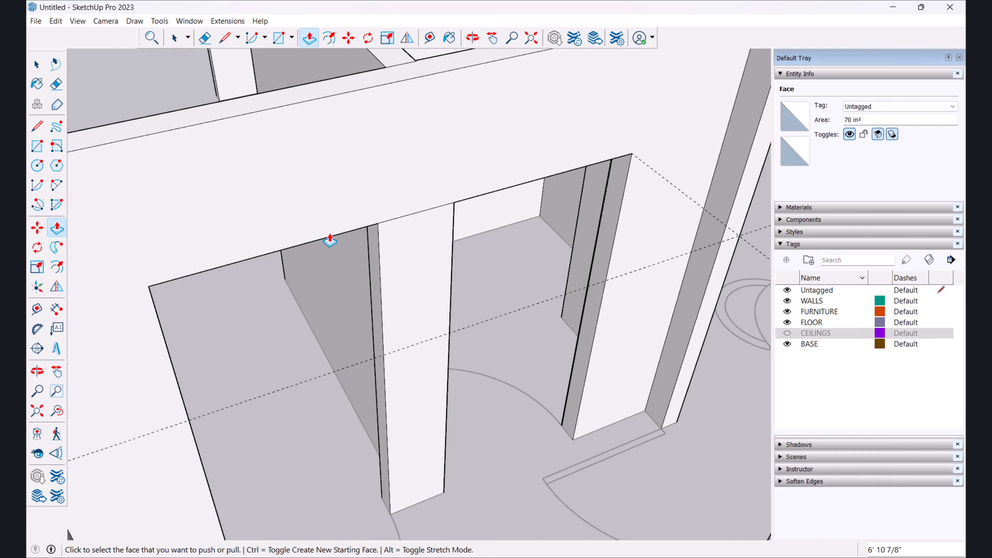
Step: Erase the seam edge between the new jamb piece and the lintel, and close the walls group
{"action": "key", "text": "e"}
{"action": "left_click", "coordinate": [410, 217]}
{"action": "scroll", "coordinate": [431, 270], "scroll_direction": "down", "scroll_amount": 5}
{"action": "key", "text": "space"}
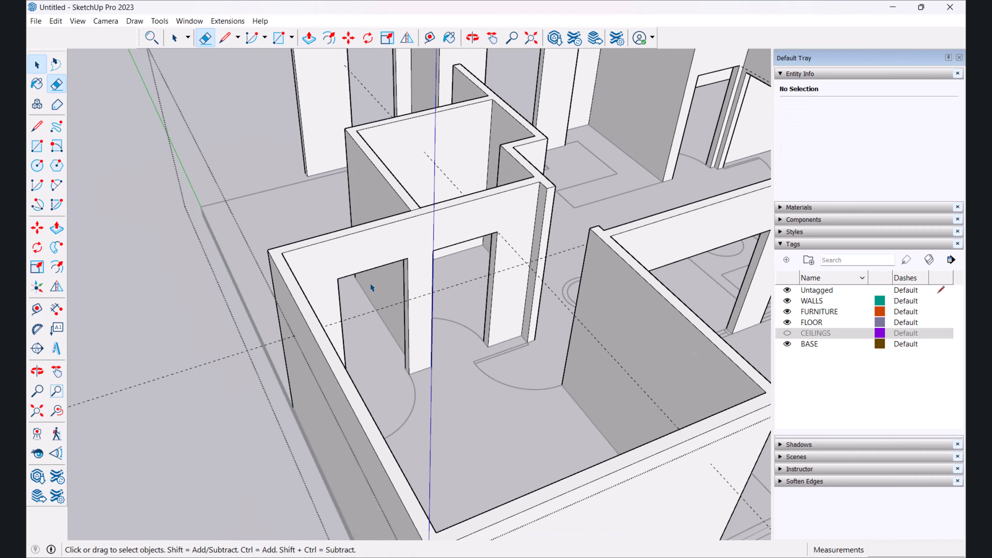
Step: Delete all guides from the house model
{"action": "scroll", "coordinate": [353, 267], "scroll_direction": "down", "scroll_amount": 6}
{"action": "middle_click_drag", "start_coordinate": [515, 277], "coordinate": [362, 224]}
{"action": "scroll", "coordinate": [150, 68], "scroll_direction": "up", "scroll_amount": 1}
{"action": "middle_click_drag", "start_coordinate": [151, 68], "coordinate": [193, 103], "text": "shift"}
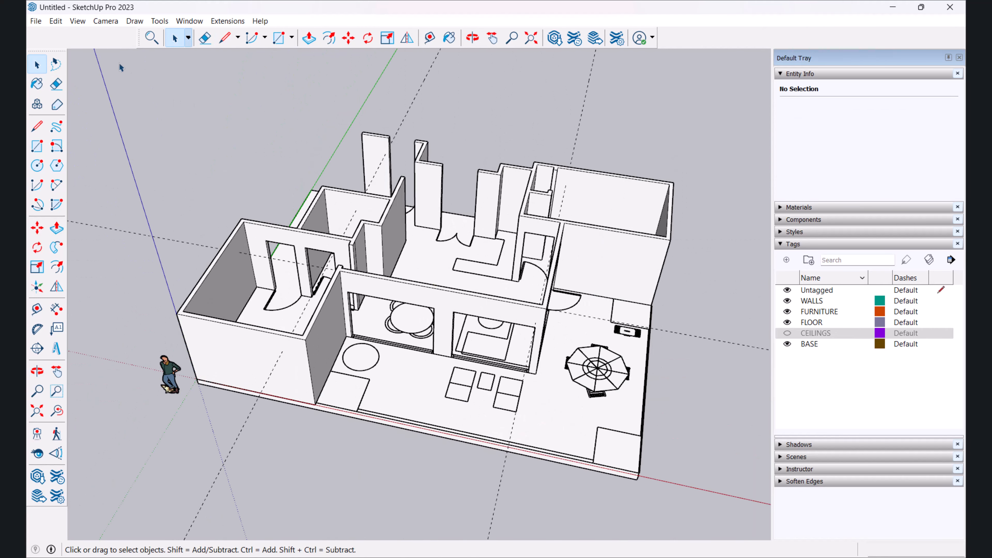
{"action": "left_click", "coordinate": [79, 21]}
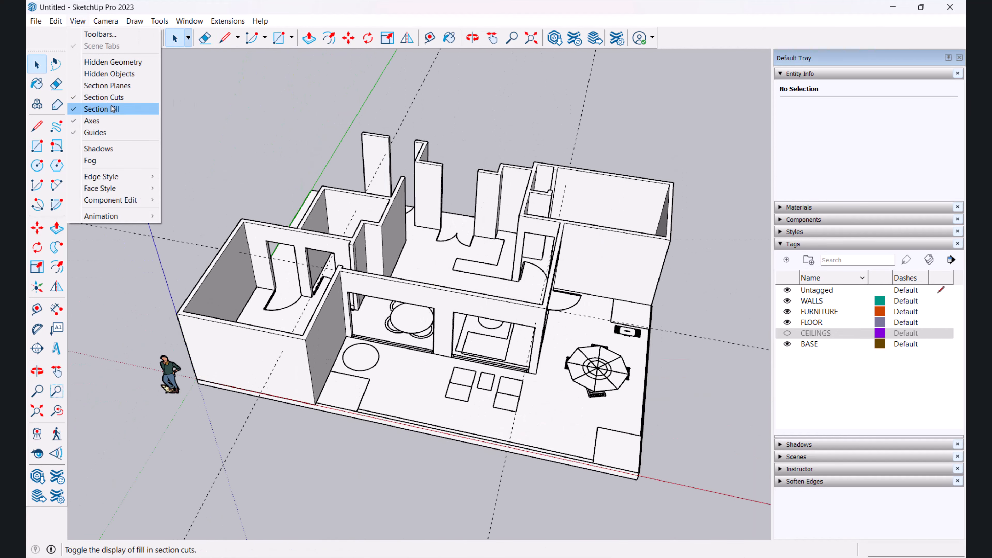
{"action": "mouse_move", "coordinate": [63, 22]}
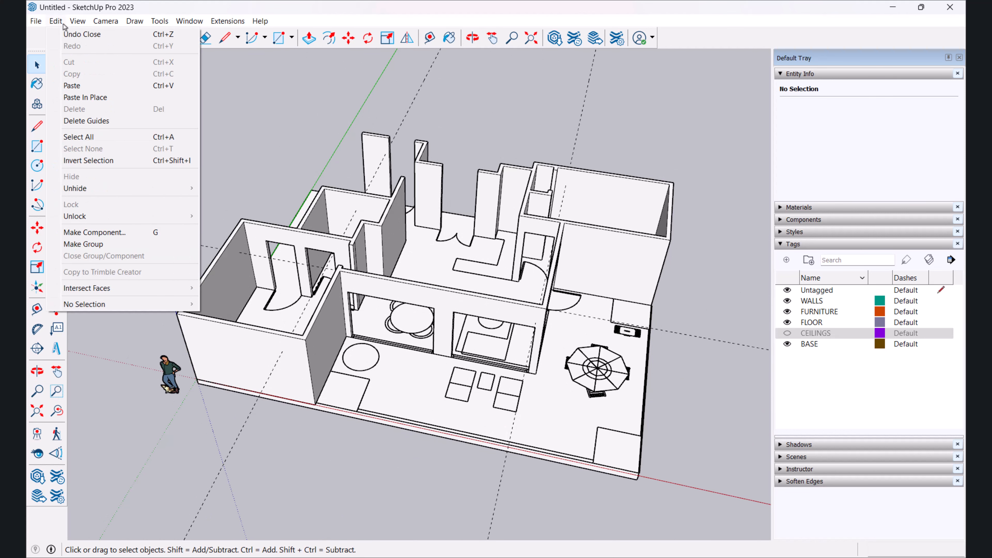
{"action": "left_click", "coordinate": [102, 122]}
Step: Push-pull the floor slab's rear edge face flush with the outer face of the freestanding rear wall piece
{"action": "scroll", "coordinate": [411, 270], "scroll_direction": "down", "scroll_amount": 2}
{"action": "middle_click_drag", "start_coordinate": [477, 269], "coordinate": [418, 295]}
{"action": "scroll", "coordinate": [419, 297], "scroll_direction": "up", "scroll_amount": 3}
{"action": "mouse_move", "coordinate": [243, 219]}
{"action": "middle_mouse_down"}
{"action": "mouse_move", "coordinate": [332, 228]}
{"action": "mouse_move", "coordinate": [348, 247]}
{"action": "middle_mouse_up"}
{"action": "scroll", "coordinate": [285, 95], "scroll_direction": "up", "scroll_amount": 1}
{"action": "mouse_move", "coordinate": [348, 246]}
{"action": "middle_mouse_down", "text": "shift"}
{"action": "mouse_move", "coordinate": [284, 96]}
{"action": "mouse_move", "coordinate": [325, 176]}
{"action": "middle_mouse_up", "text": "shift"}
{"action": "scroll", "coordinate": [325, 176], "scroll_direction": "up", "scroll_amount": 1}
{"action": "middle_click_drag", "start_coordinate": [299, 247], "coordinate": [454, 215]}
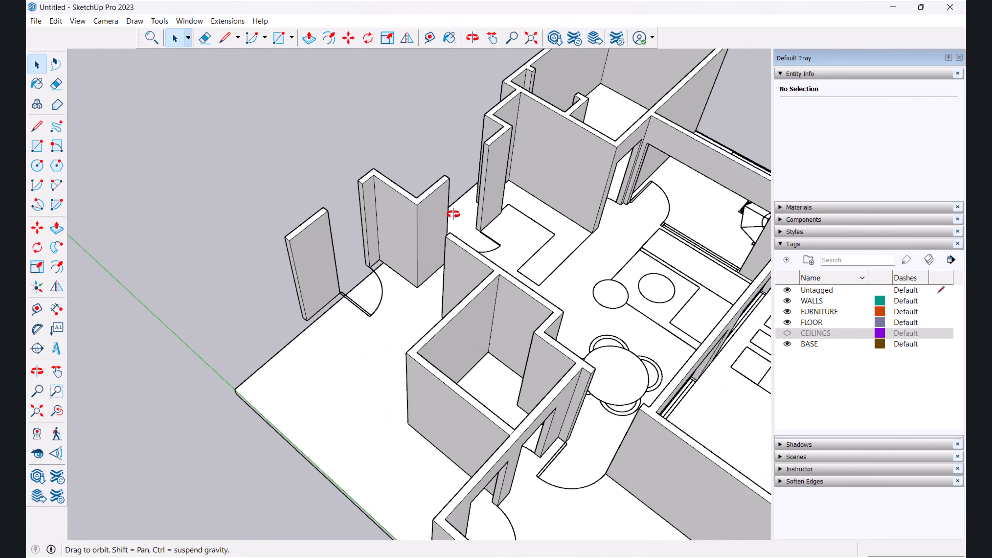
{"action": "mouse_move", "coordinate": [320, 235]}
{"action": "middle_mouse_down"}
{"action": "mouse_move", "coordinate": [535, 250]}
{"action": "mouse_move", "coordinate": [566, 287]}
{"action": "middle_mouse_up"}
{"action": "scroll", "coordinate": [565, 289], "scroll_direction": "up", "scroll_amount": 1}
{"action": "scroll", "coordinate": [566, 288], "scroll_direction": "up", "scroll_amount": 3}
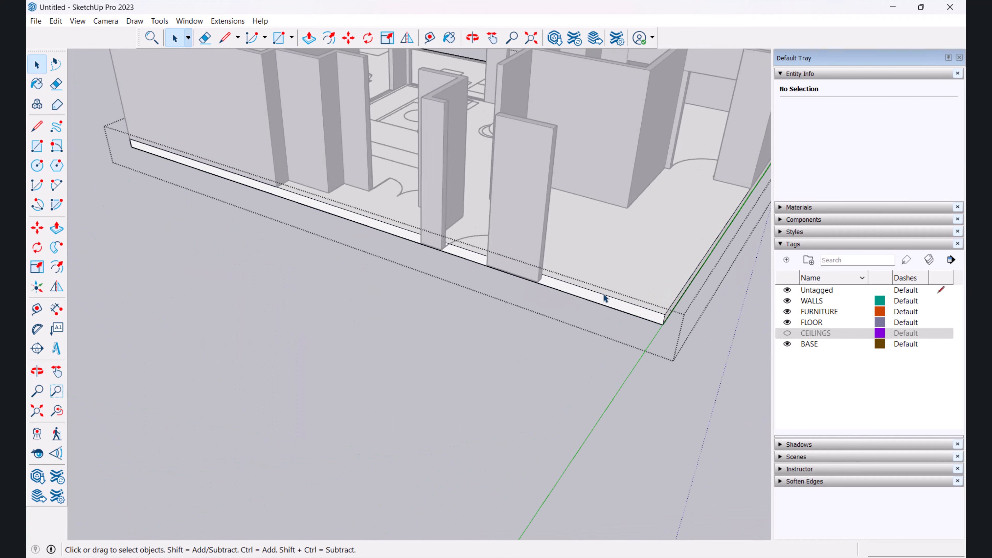
{"action": "key", "text": "p"}
{"action": "left_click", "coordinate": [593, 302]}
{"action": "left_click", "coordinate": [515, 240]}
{"action": "key", "text": "space"}
{"action": "scroll", "coordinate": [414, 355], "scroll_direction": "down", "scroll_amount": 5}
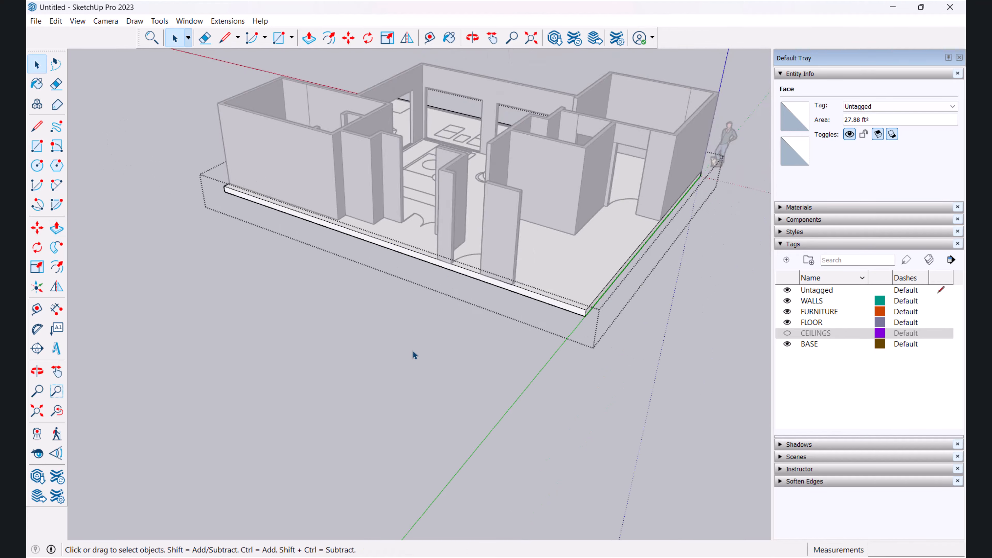
Step: Draw a rectangle over the square outline beside the terrace's round outline and push-pull it up into a box
{"action": "mouse_move", "coordinate": [414, 355]}
{"action": "middle_mouse_down"}
{"action": "mouse_move", "coordinate": [203, 299]}
{"action": "mouse_move", "coordinate": [383, 301]}
{"action": "mouse_move", "coordinate": [250, 285]}
{"action": "middle_mouse_up"}
{"action": "scroll", "coordinate": [508, 289], "scroll_direction": "up", "scroll_amount": 3}
{"action": "middle_click_drag", "start_coordinate": [610, 286], "coordinate": [547, 299]}
{"action": "scroll", "coordinate": [567, 299], "scroll_direction": "up", "scroll_amount": 2}
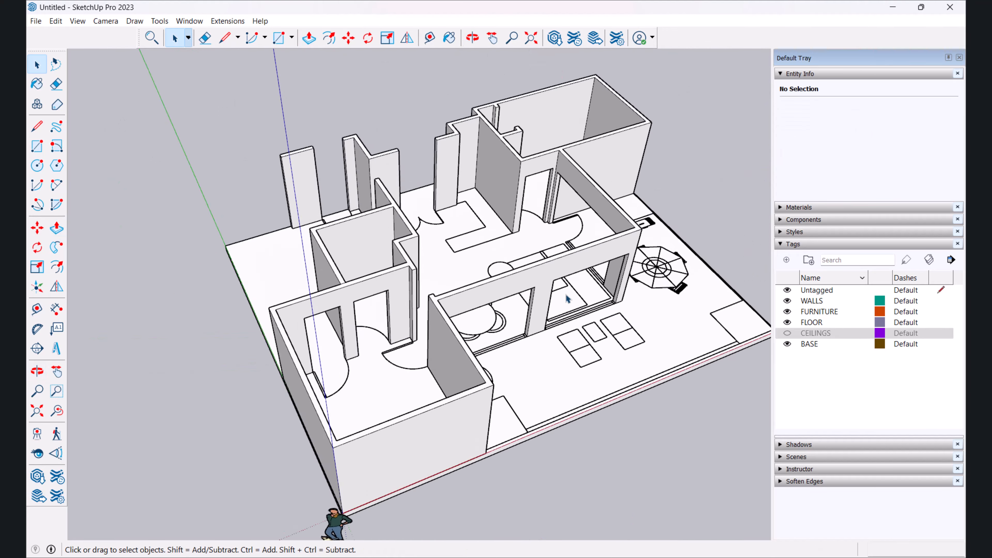
{"action": "scroll", "coordinate": [567, 299], "scroll_direction": "up", "scroll_amount": 2}
{"action": "mouse_move", "coordinate": [688, 281]}
{"action": "middle_mouse_down"}
{"action": "mouse_move", "coordinate": [480, 305]}
{"action": "mouse_move", "coordinate": [567, 251]}
{"action": "mouse_move", "coordinate": [557, 266]}
{"action": "middle_mouse_up"}
{"action": "scroll", "coordinate": [481, 305], "scroll_direction": "down", "scroll_amount": 3}
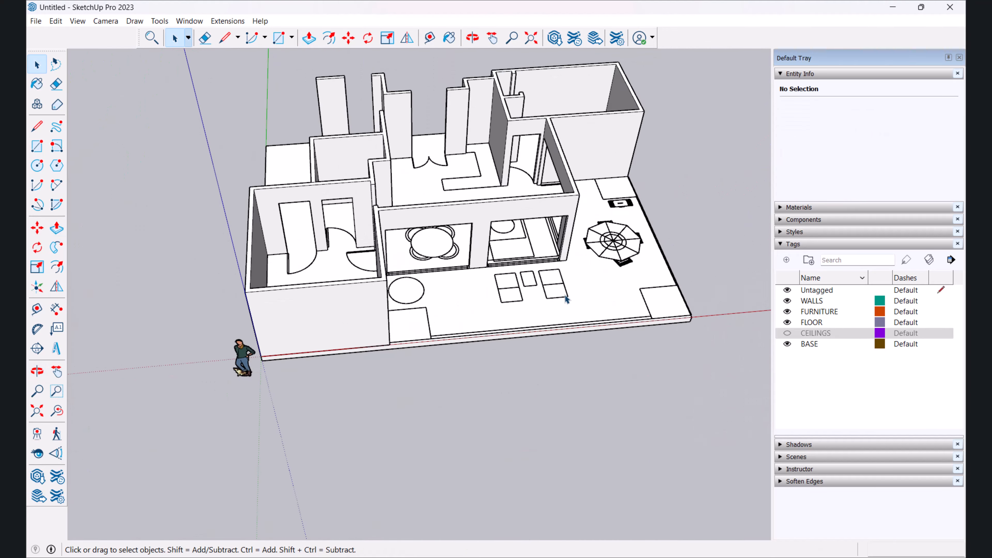
{"action": "scroll", "coordinate": [567, 300], "scroll_direction": "up", "scroll_amount": 3}
{"action": "middle_click_drag", "start_coordinate": [450, 312], "coordinate": [261, 305]}
{"action": "scroll", "coordinate": [261, 306], "scroll_direction": "up", "scroll_amount": 6}
{"action": "key", "text": "r"}
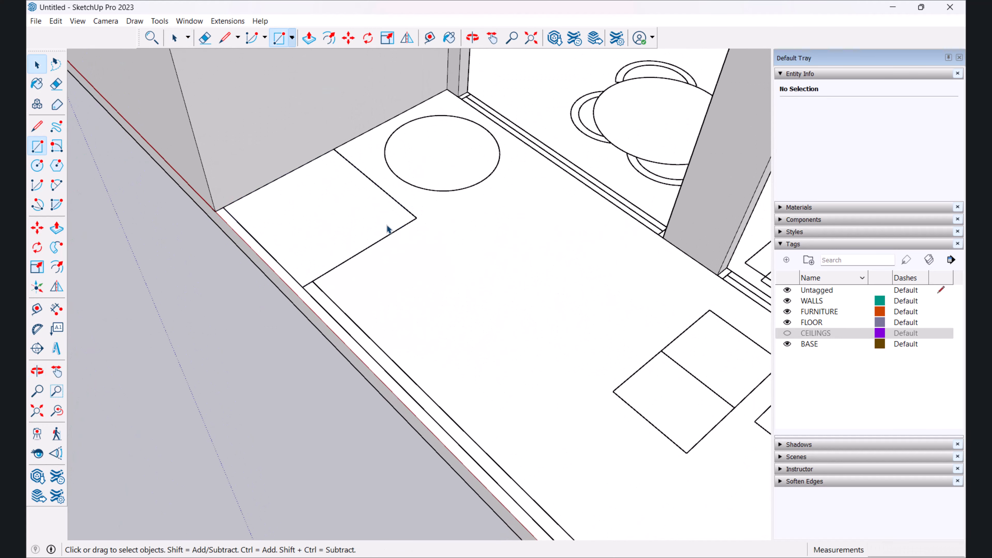
{"action": "key", "text": "p"}
{"action": "left_click", "coordinate": [364, 233]}
{"action": "left_click", "coordinate": [330, 146]}
{"action": "key", "text": "space"}
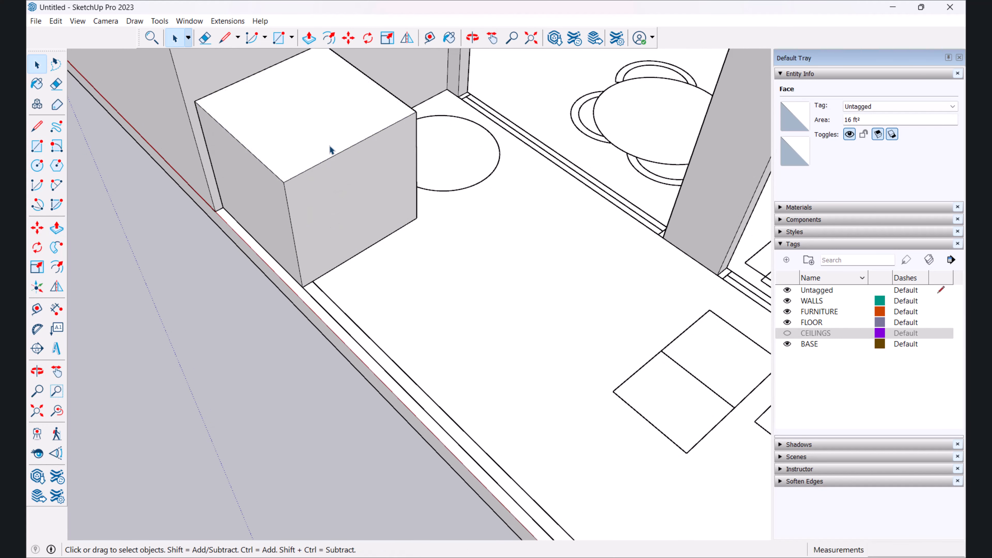
Step: Offset the box's top face inward and push the inner face down about 1' 6" to hollow it into a planter
{"action": "key", "text": "f"}
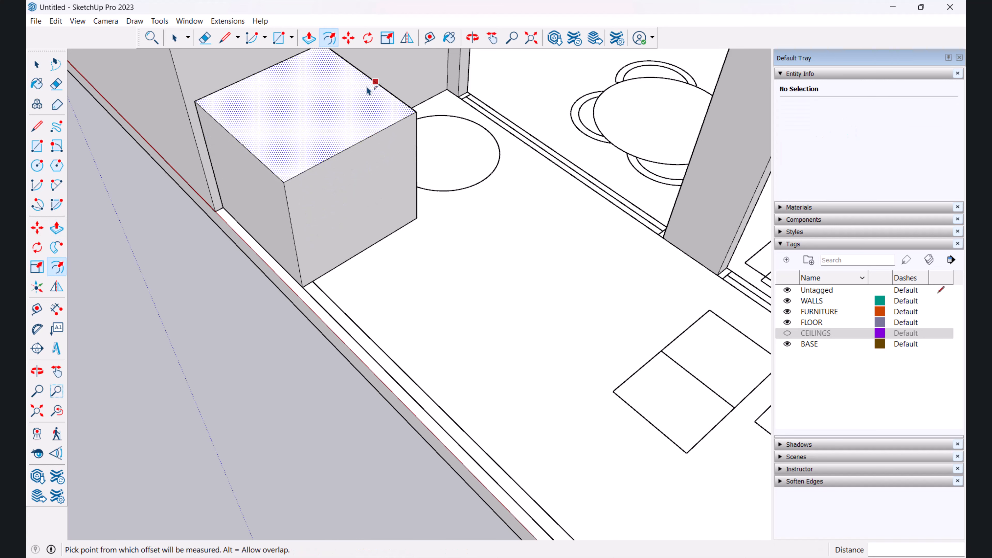
{"action": "left_click", "coordinate": [375, 82]}
{"action": "left_click", "coordinate": [367, 93]}
{"action": "key", "text": "p"}
{"action": "left_click", "coordinate": [344, 106]}
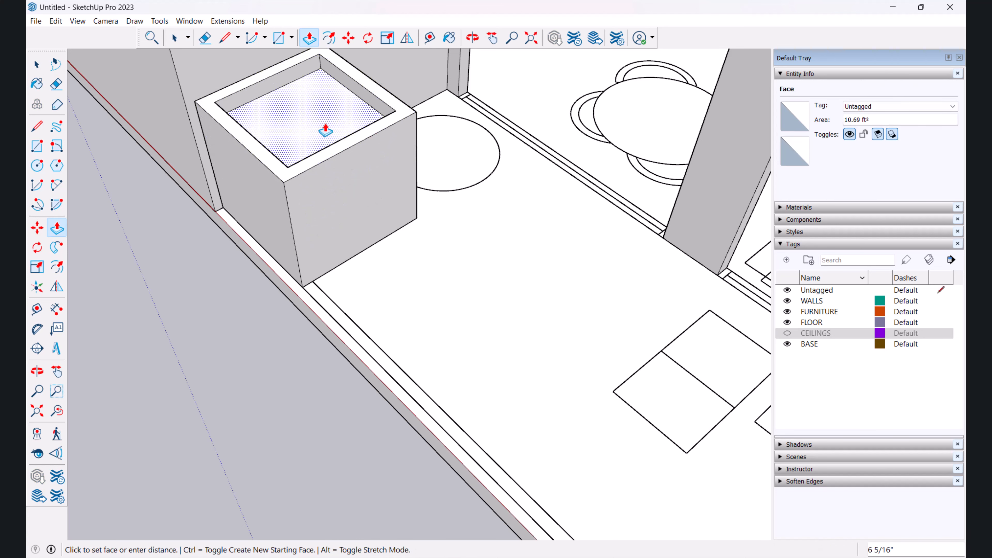
{"action": "mouse_move", "coordinate": [309, 140]}
{"action": "middle_mouse_down"}
{"action": "mouse_move", "coordinate": [317, 169]}
{"action": "mouse_move", "coordinate": [312, 132]}
{"action": "middle_mouse_up"}
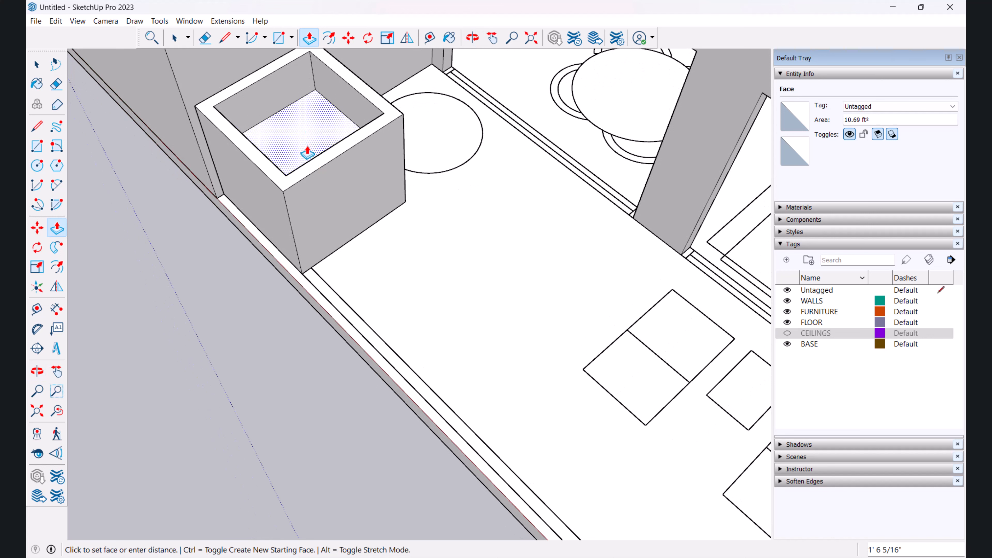
{"action": "left_click", "coordinate": [298, 158]}
{"action": "scroll", "coordinate": [283, 230], "scroll_direction": "down", "scroll_amount": 5}
{"action": "key", "text": "space"}
{"action": "left_click", "coordinate": [258, 283]}
{"action": "scroll", "coordinate": [292, 296], "scroll_direction": "down", "scroll_amount": 2}
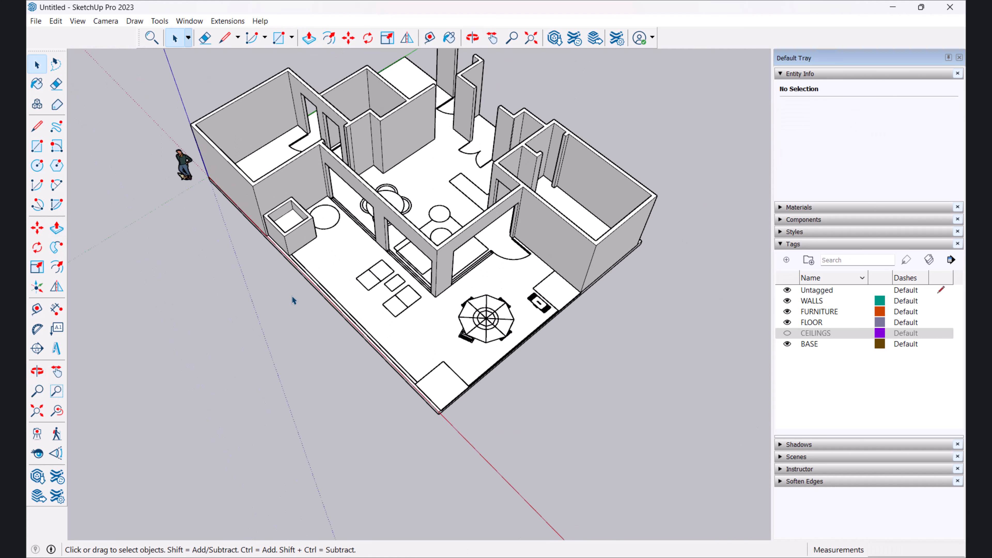
Step: Draw a rectangle over the square outline at the terrace's outer corner and push-pull it up about 3' 9"
{"action": "scroll", "coordinate": [464, 400], "scroll_direction": "up", "scroll_amount": 2}
{"action": "scroll", "coordinate": [461, 401], "scroll_direction": "up", "scroll_amount": 3}
{"action": "key", "text": "r"}
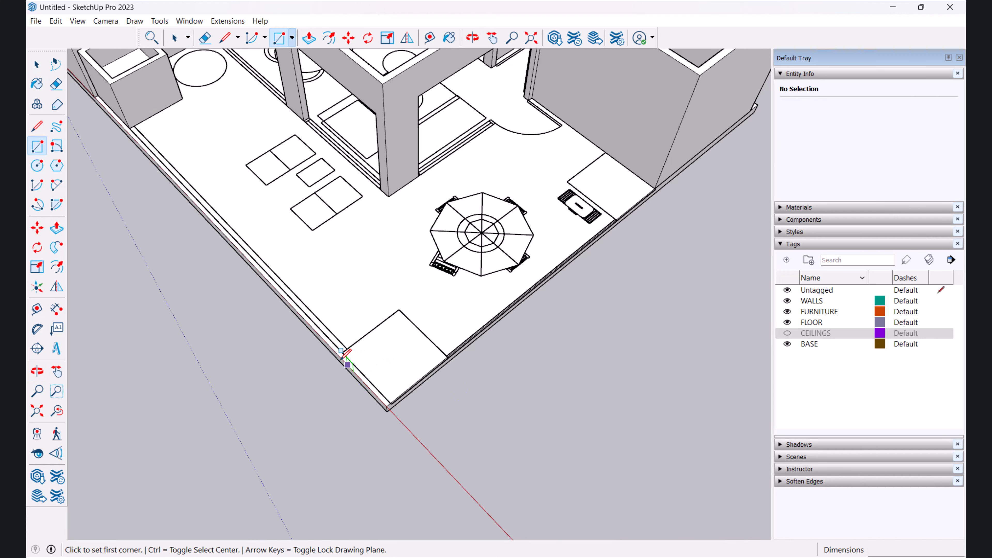
{"action": "scroll", "coordinate": [454, 348], "scroll_direction": "up", "scroll_amount": 6}
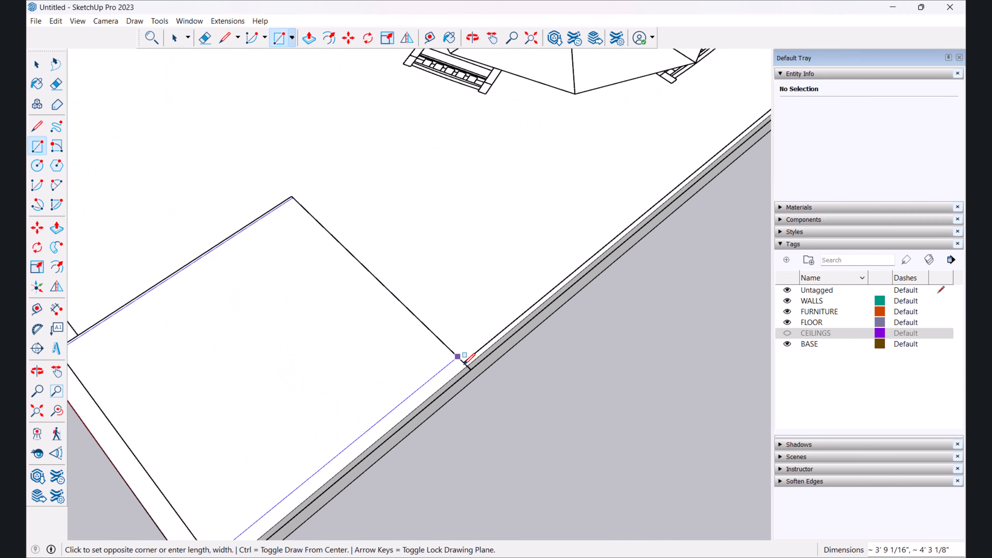
{"action": "left_click", "coordinate": [473, 367]}
{"action": "scroll", "coordinate": [472, 370], "scroll_direction": "down", "scroll_amount": 5}
{"action": "key", "text": "space"}
{"action": "scroll", "coordinate": [391, 363], "scroll_direction": "down", "scroll_amount": 5}
{"action": "key", "text": "p"}
{"action": "left_click", "coordinate": [384, 378]}
{"action": "left_click", "coordinate": [384, 343]}
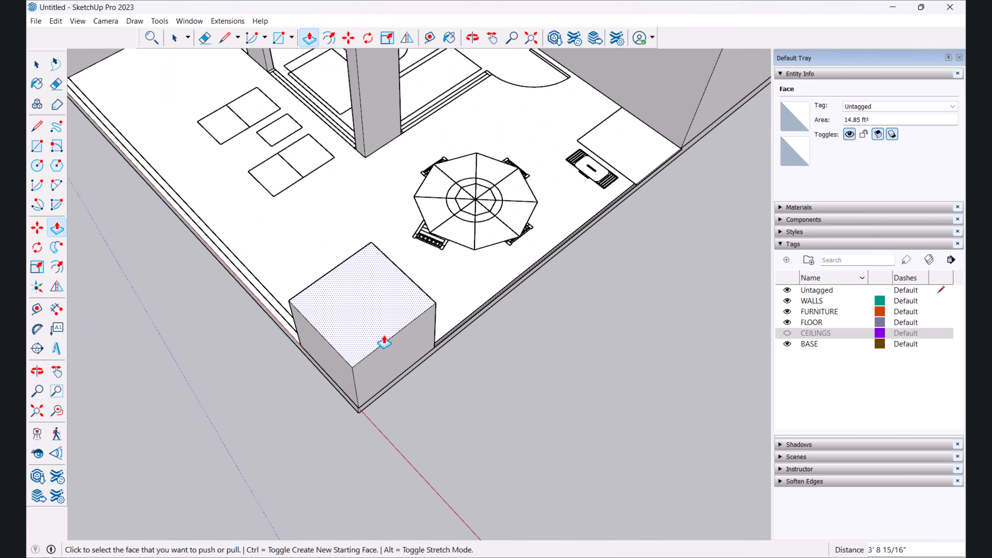
Step: Offset the corner box's top face inward and push the inner face down about 1' 9 5/8"
{"action": "left_click", "coordinate": [397, 277]}
{"action": "key", "text": "p"}
{"action": "left_click", "coordinate": [366, 291]}
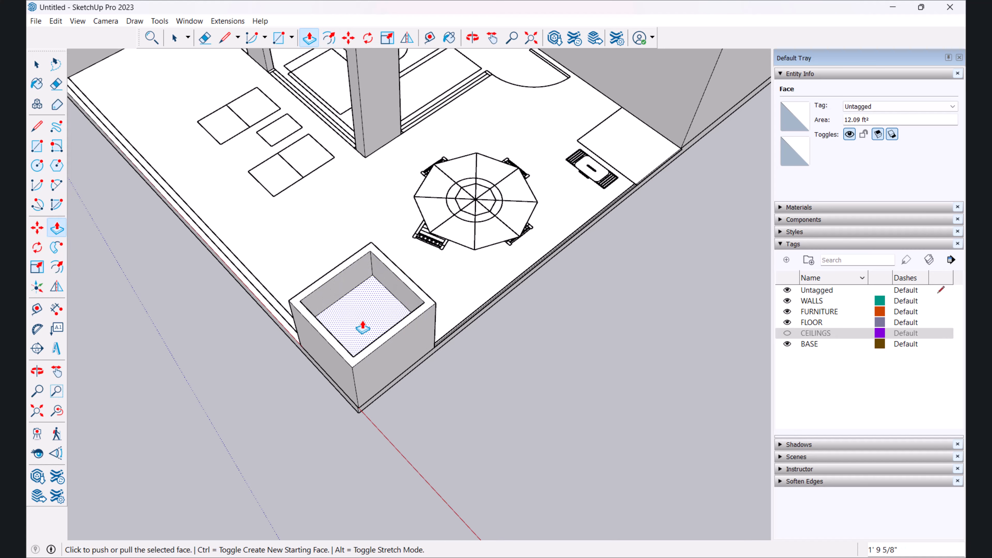
{"action": "scroll", "coordinate": [363, 328], "scroll_direction": "down", "scroll_amount": 6}
{"action": "key", "text": "space"}
{"action": "left_click", "coordinate": [462, 340]}
Step: Draw a rectangle over the square outline beside the grill against the house wall and push-pull it up to the corner planter's height, 3' 8 15/16"
{"action": "middle_click_drag", "start_coordinate": [463, 341], "coordinate": [543, 301]}
{"action": "middle_click_drag", "start_coordinate": [391, 239], "coordinate": [443, 304], "text": "shift"}
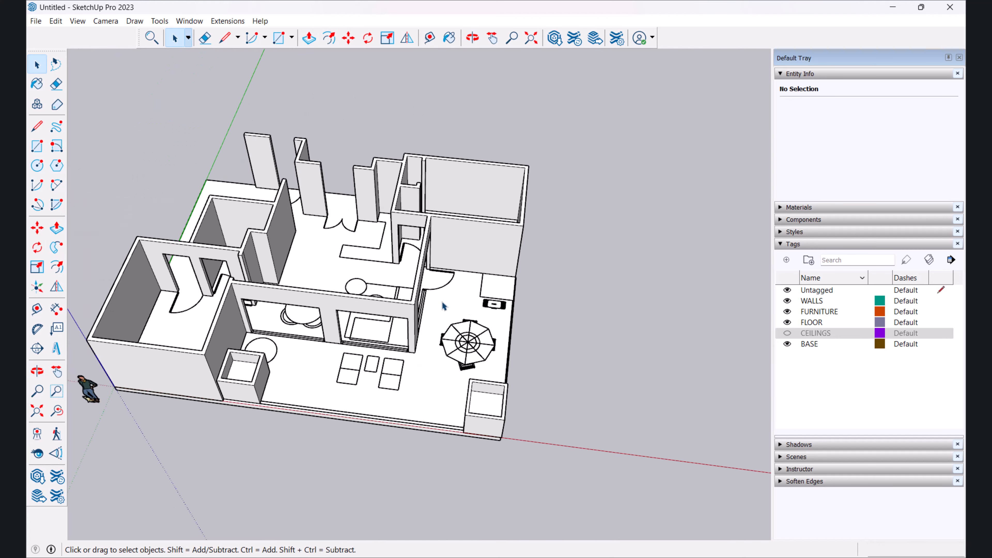
{"action": "scroll", "coordinate": [461, 303], "scroll_direction": "up", "scroll_amount": 8}
{"action": "key", "text": "r"}
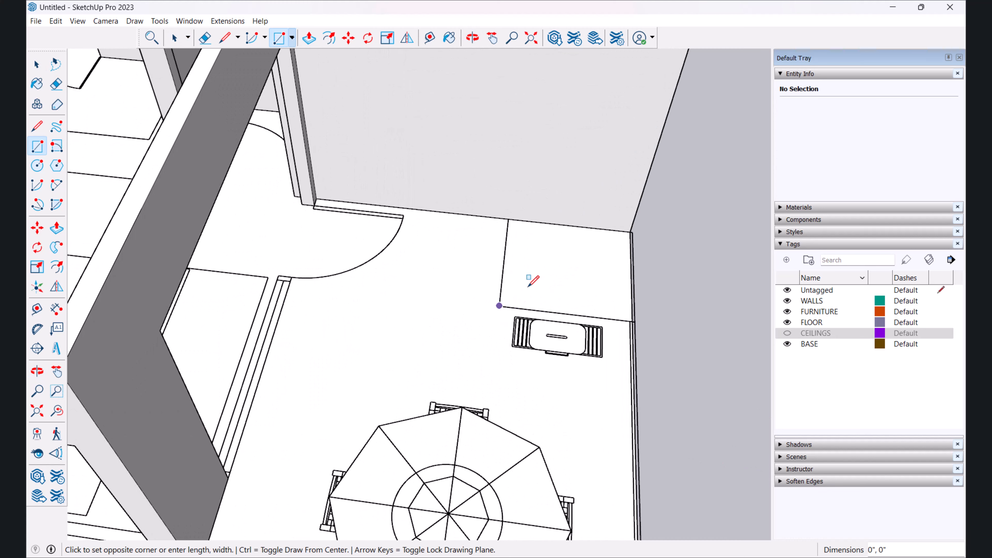
{"action": "scroll", "coordinate": [635, 228], "scroll_direction": "up", "scroll_amount": 4}
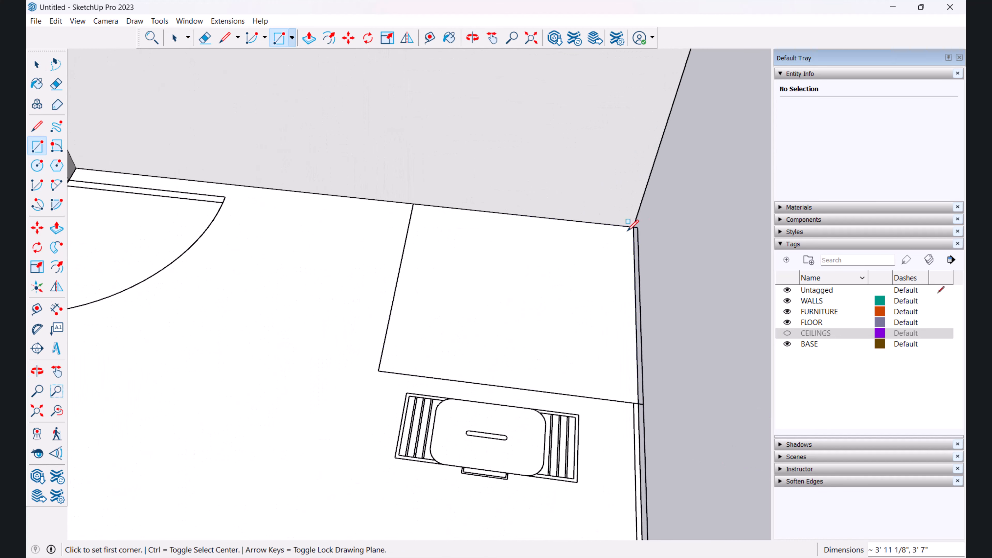
{"action": "key", "text": "space"}
{"action": "left_click", "coordinate": [564, 272]}
{"action": "key", "text": "p"}
{"action": "left_click", "coordinate": [563, 270]}
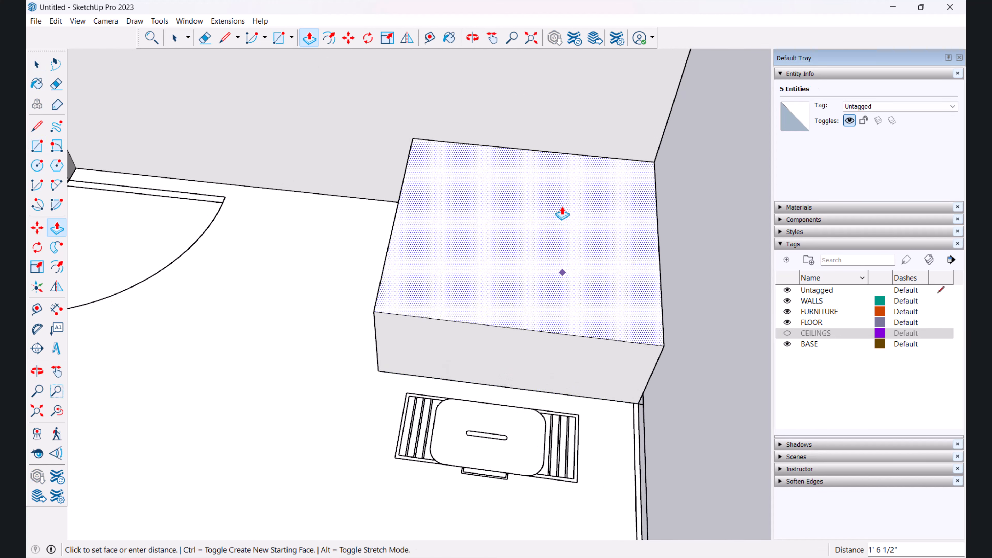
{"action": "scroll", "coordinate": [561, 215], "scroll_direction": "down", "scroll_amount": 6}
{"action": "middle_click_drag", "start_coordinate": [563, 276], "coordinate": [556, 262]}
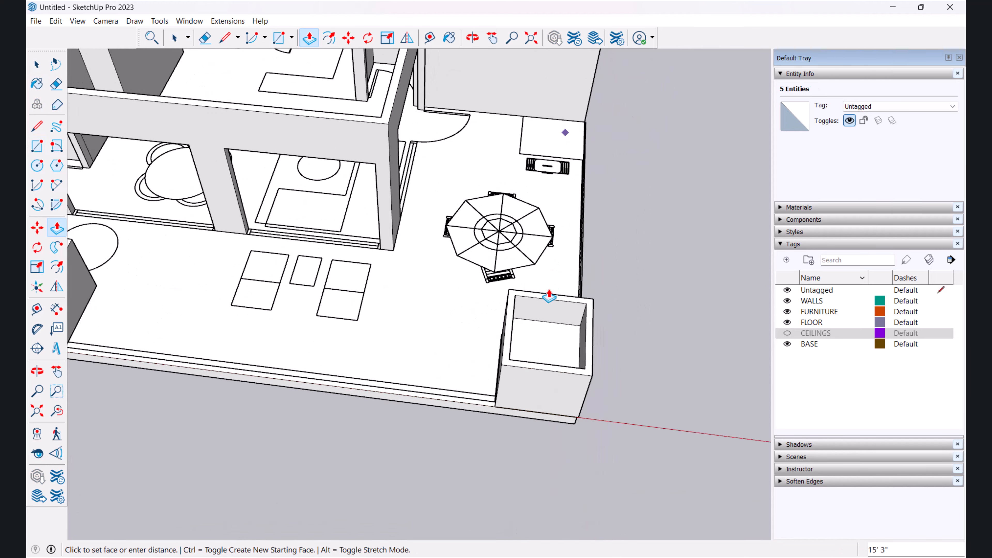
{"action": "middle_click_drag", "start_coordinate": [557, 207], "coordinate": [526, 249]}
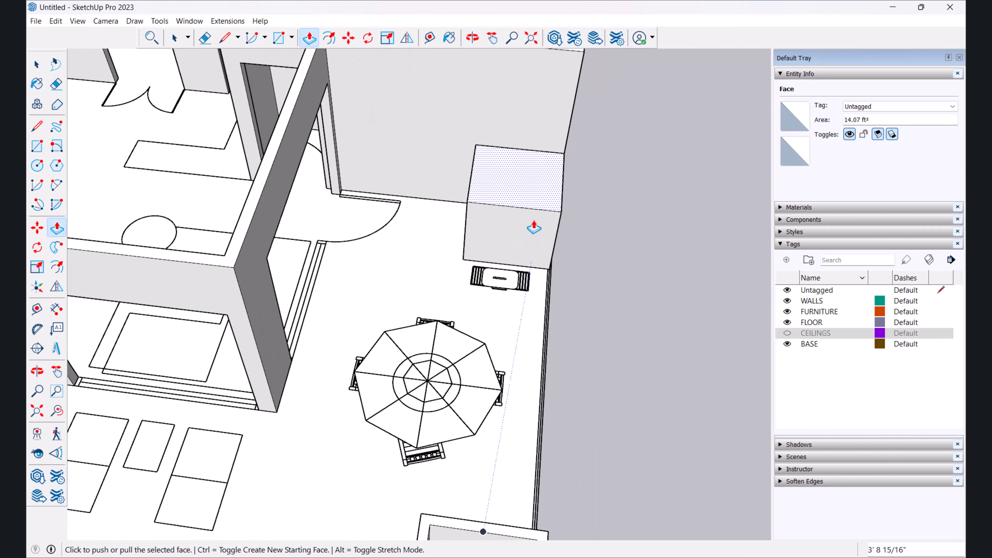
Step: Offset the top face of the box beside the grill inward and push the inner face down to hollow it into a planter
{"action": "scroll", "coordinate": [523, 161], "scroll_direction": "up", "scroll_amount": 2}
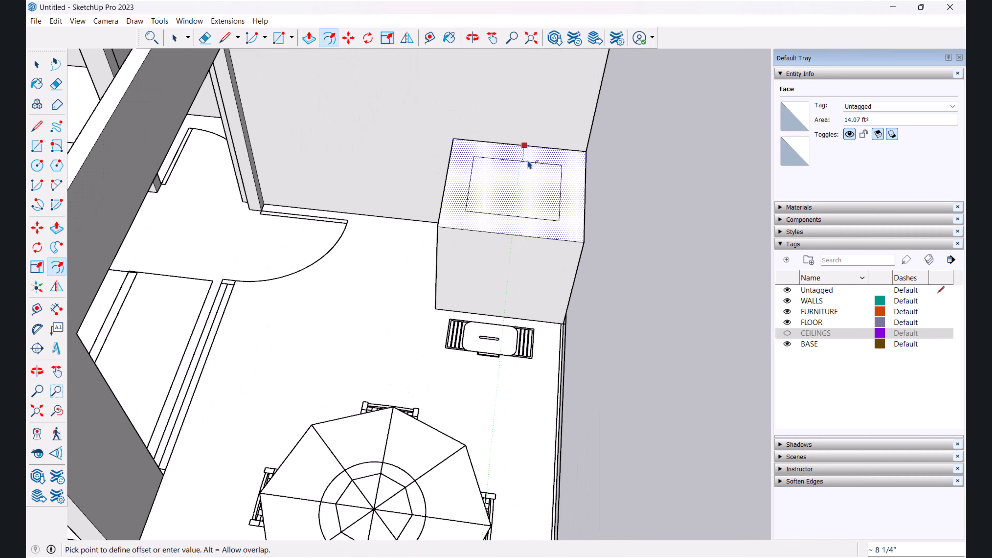
{"action": "left_click", "coordinate": [531, 158]}
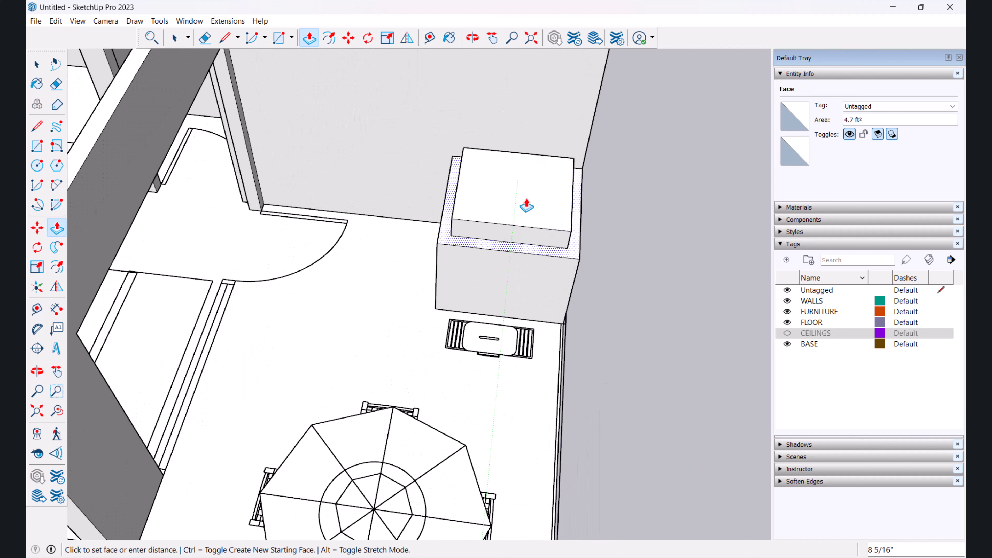
{"action": "left_click", "coordinate": [532, 186]}
{"action": "key", "text": "ctrl+z"}
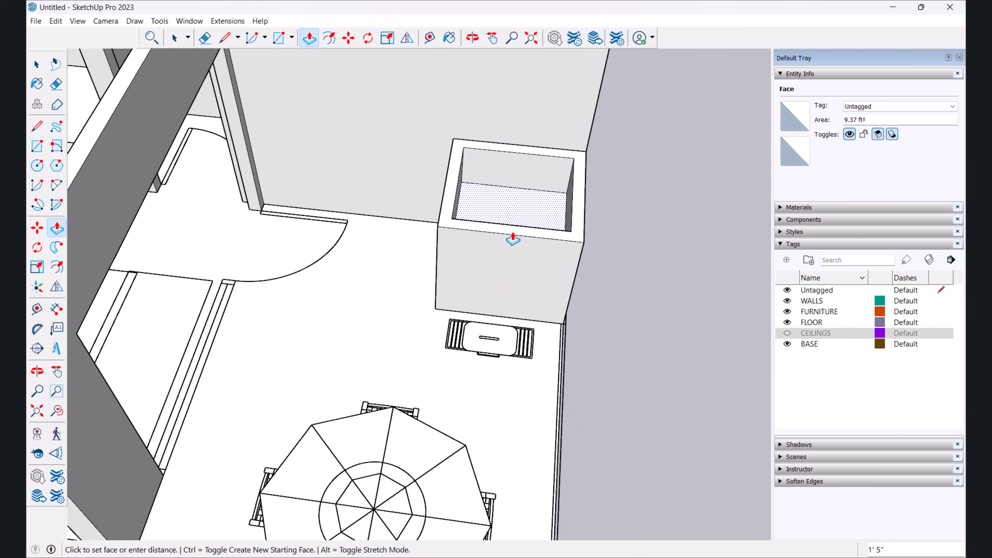
{"action": "left_click", "coordinate": [515, 252]}
{"action": "key", "text": "space"}
{"action": "left_click", "coordinate": [640, 216]}
{"action": "scroll", "coordinate": [545, 227], "scroll_direction": "down", "scroll_amount": 8}
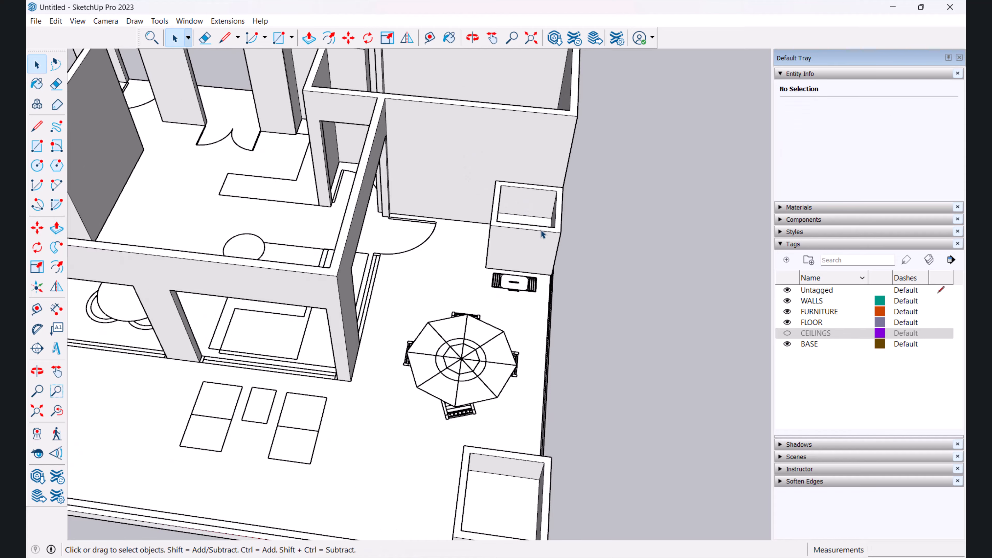
Step: Save the model in the Documents folder as CHURCHILL RESIDENCE MODEL
{"action": "middle_click_drag", "start_coordinate": [455, 268], "coordinate": [541, 254]}
{"action": "scroll", "coordinate": [301, 208], "scroll_direction": "up", "scroll_amount": 3}
{"action": "scroll", "coordinate": [253, 208], "scroll_direction": "up", "scroll_amount": 2}
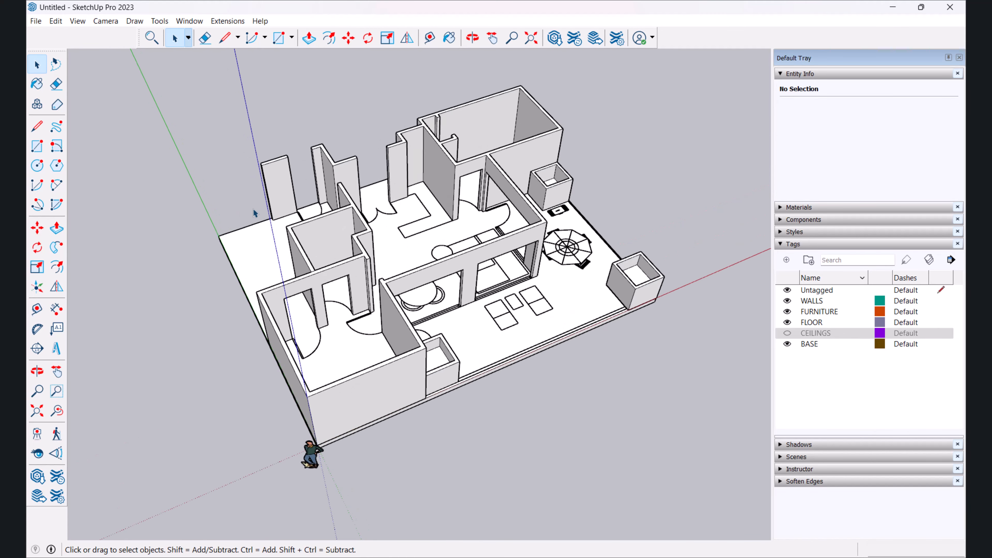
{"action": "middle_click_drag", "start_coordinate": [343, 205], "coordinate": [371, 200]}
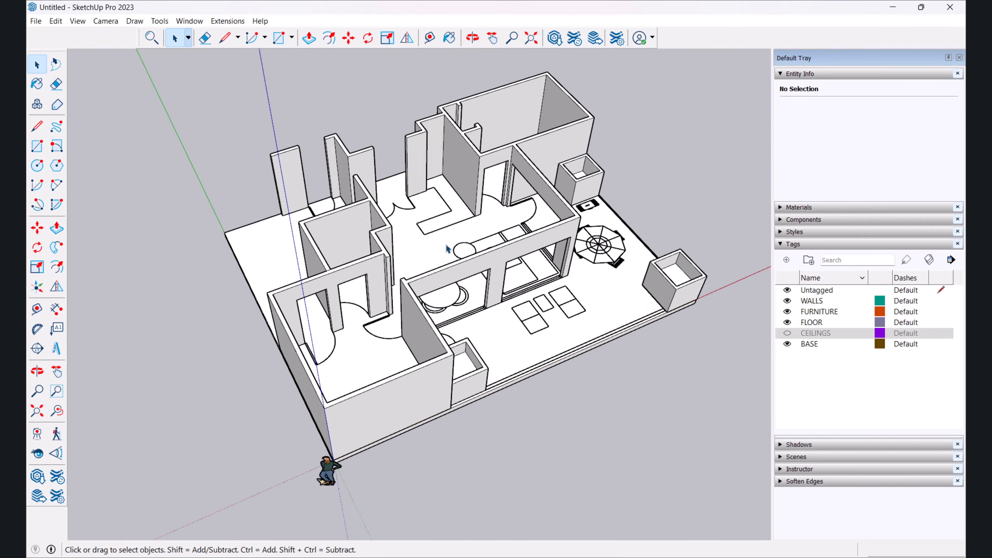
{"action": "key", "text": "ctrl+s"}
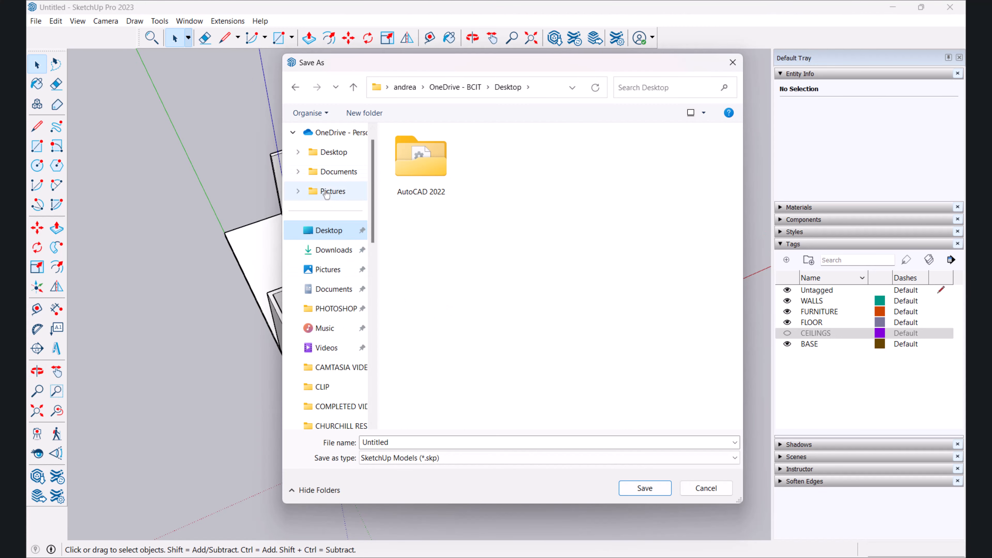
{"action": "left_click", "coordinate": [338, 172]}
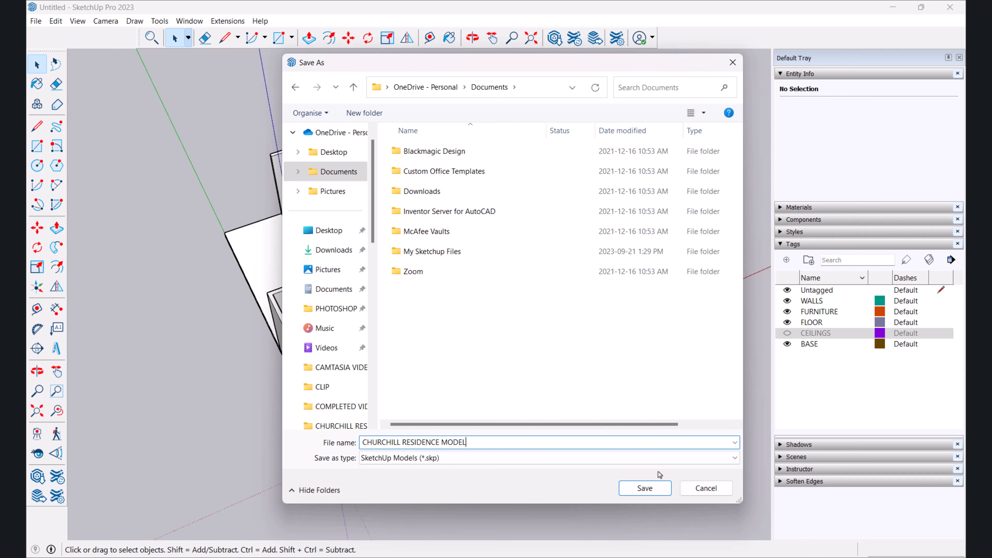
{"action": "left_click", "coordinate": [650, 491]}
Step: Open the walls group for editing at the single-door opening in the house's rear exterior wall
{"action": "scroll", "coordinate": [454, 375], "scroll_direction": "down", "scroll_amount": 3}
{"action": "scroll", "coordinate": [469, 325], "scroll_direction": "up", "scroll_amount": 6}
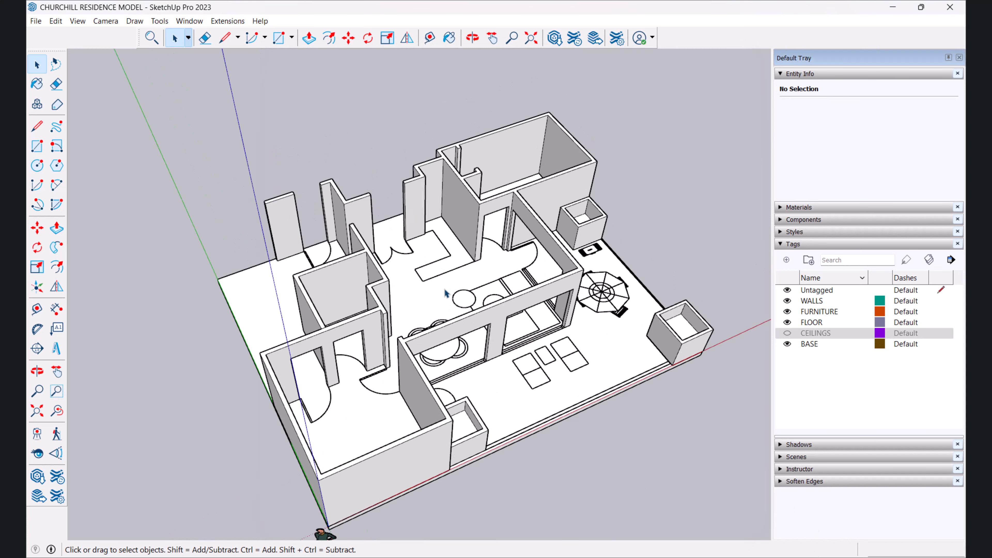
{"action": "scroll", "coordinate": [476, 305], "scroll_direction": "down", "scroll_amount": 4}
{"action": "middle_click_drag", "start_coordinate": [477, 305], "coordinate": [406, 281]}
{"action": "scroll", "coordinate": [413, 251], "scroll_direction": "up", "scroll_amount": 6}
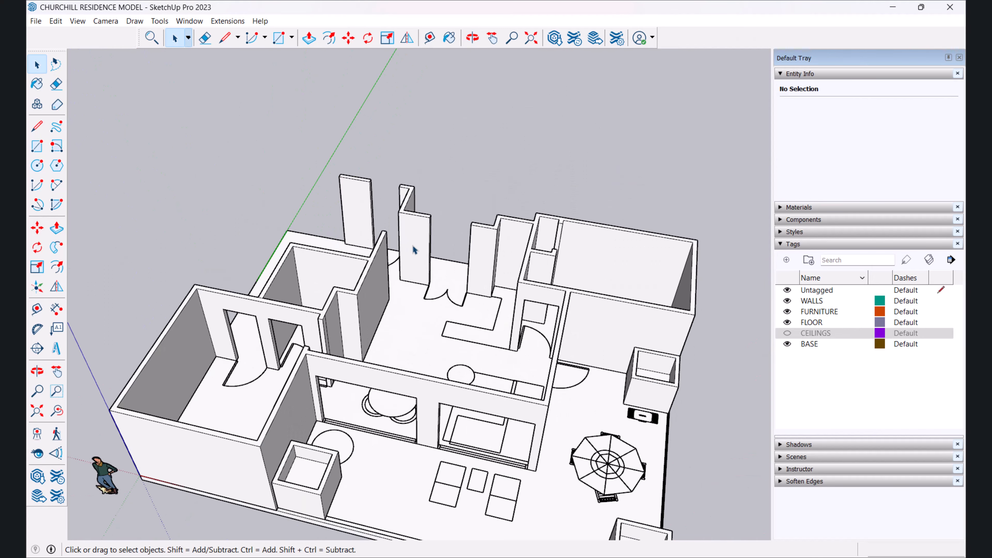
{"action": "middle_click_drag", "start_coordinate": [429, 242], "coordinate": [582, 217]}
{"action": "scroll", "coordinate": [449, 219], "scroll_direction": "up", "scroll_amount": 5}
{"action": "middle_click_drag", "start_coordinate": [461, 214], "coordinate": [477, 219]}
{"action": "scroll", "coordinate": [390, 243], "scroll_direction": "down", "scroll_amount": 3}
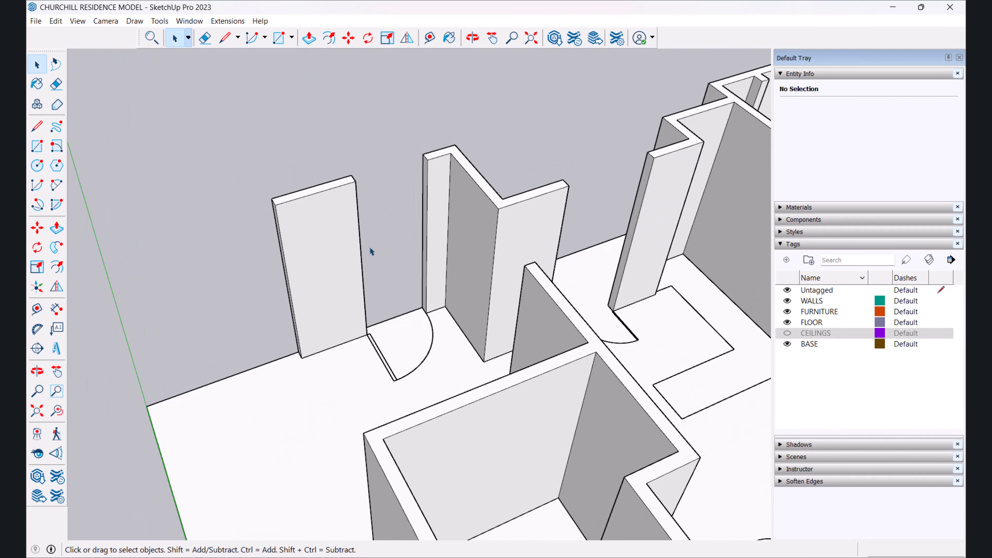
{"action": "double_click", "coordinate": [340, 269]}
{"action": "scroll", "coordinate": [416, 202], "scroll_direction": "up", "scroll_amount": 5}
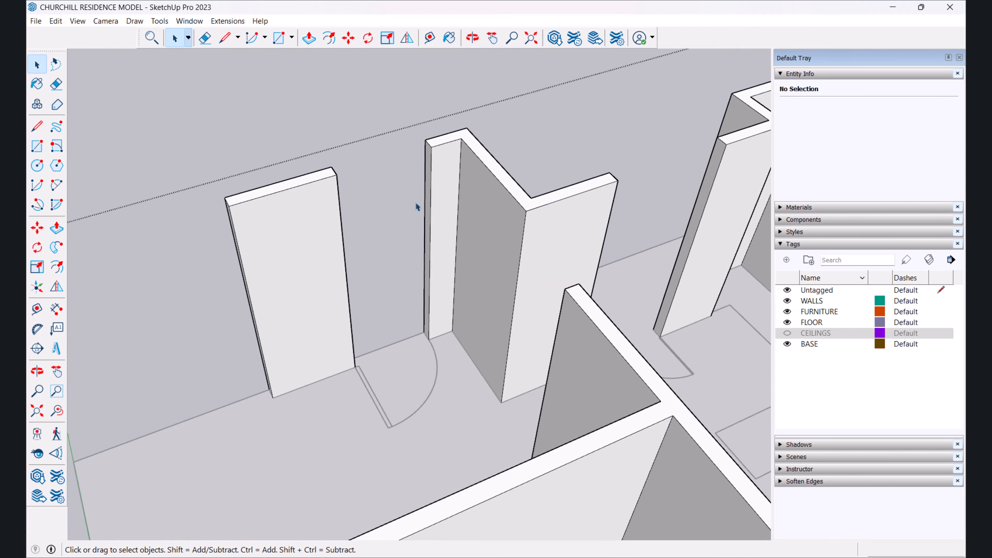
Step: Place a guide 7' above the floor on the wall end beside the single-door opening
{"action": "middle_click_drag", "start_coordinate": [434, 196], "coordinate": [496, 183]}
{"action": "scroll", "coordinate": [461, 161], "scroll_direction": "up", "scroll_amount": 3}
{"action": "key", "text": "t"}
{"action": "scroll", "coordinate": [365, 117], "scroll_direction": "up", "scroll_amount": 2}
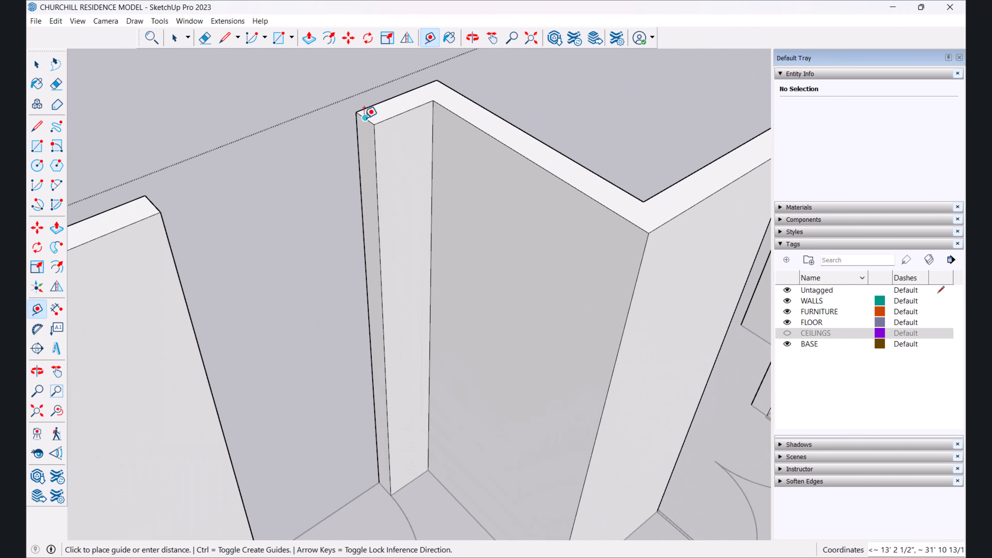
{"action": "key", "text": "Escape"}
{"action": "middle_click_drag", "start_coordinate": [375, 433], "coordinate": [428, 254]}
{"action": "scroll", "coordinate": [420, 360], "scroll_direction": "up", "scroll_amount": 3}
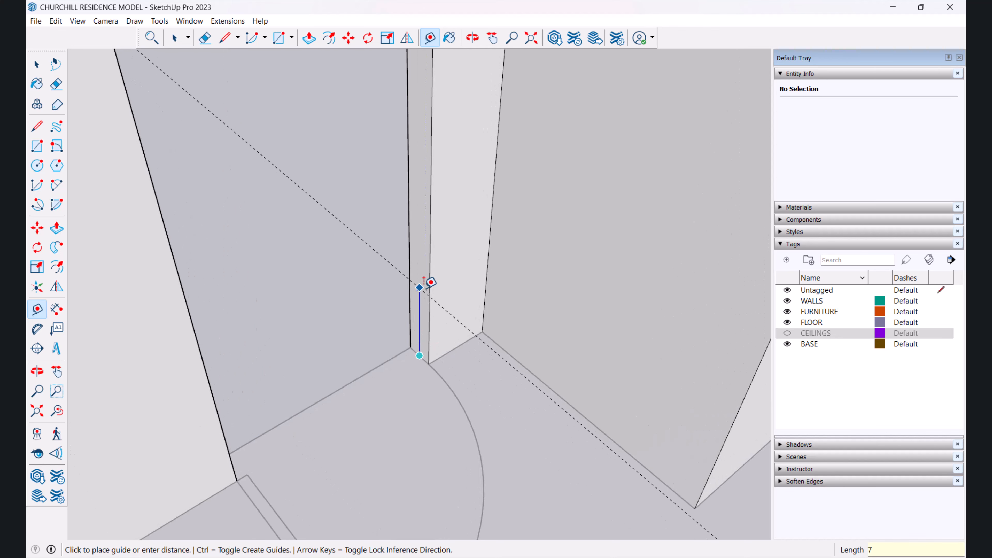
{"action": "scroll", "coordinate": [431, 282], "scroll_direction": "down", "scroll_amount": 8}
{"action": "middle_click_drag", "start_coordinate": [409, 249], "coordinate": [426, 336]}
{"action": "scroll", "coordinate": [406, 137], "scroll_direction": "up", "scroll_amount": 2}
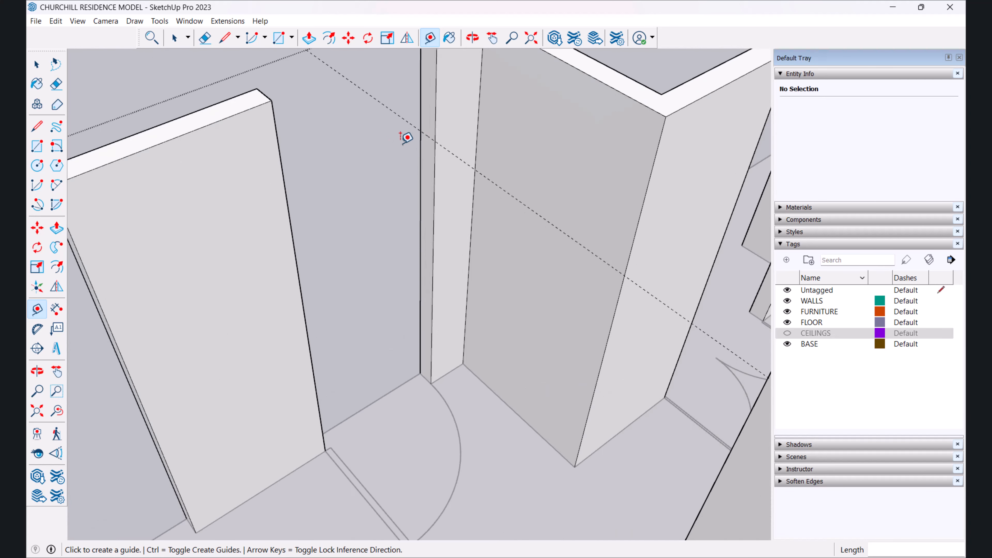
Step: Draw a line across the wall end along the guide and push-pull the face above it across the door opening to the opposite wall
{"action": "key", "text": "l"}
{"action": "scroll", "coordinate": [437, 137], "scroll_direction": "up", "scroll_amount": 3}
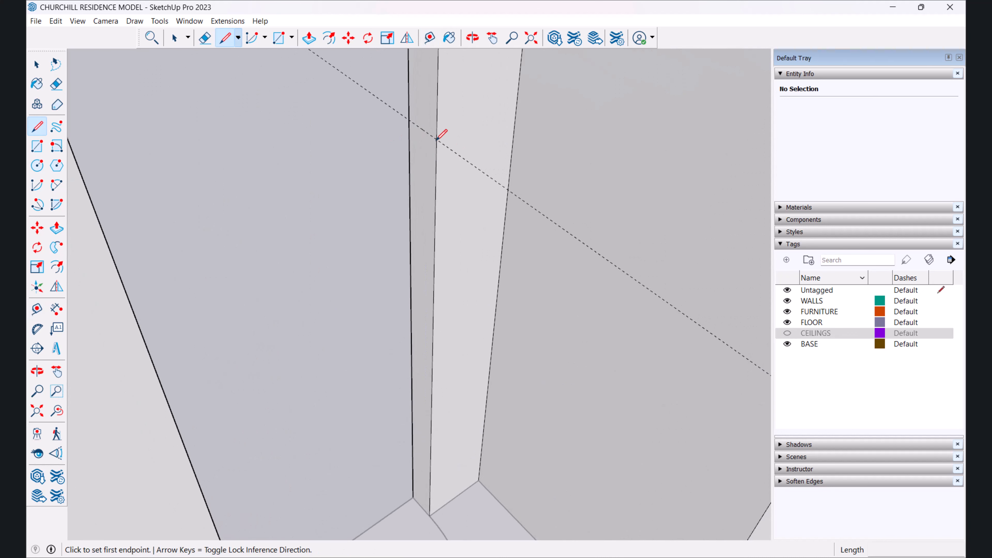
{"action": "left_click", "coordinate": [409, 120]}
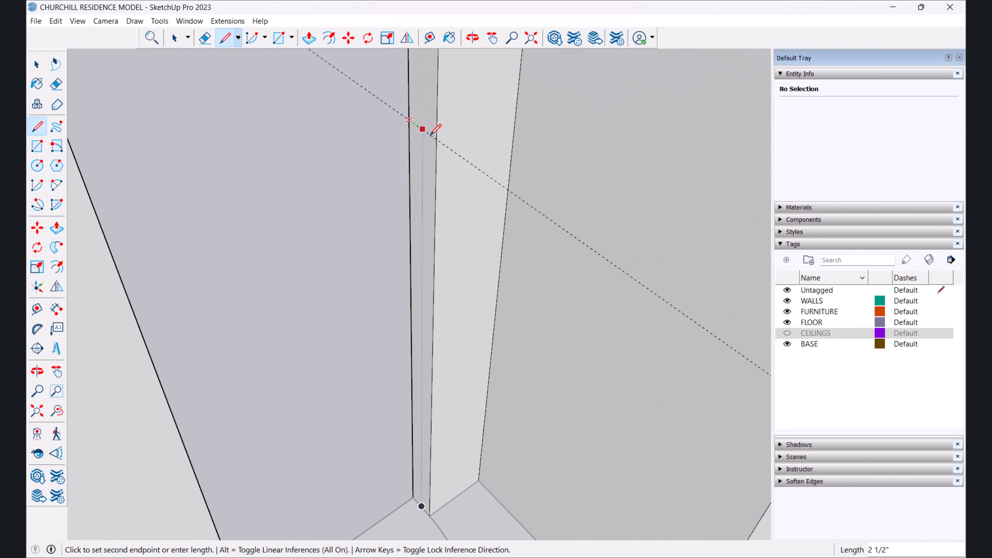
{"action": "left_click", "coordinate": [437, 139]}
{"action": "scroll", "coordinate": [438, 143], "scroll_direction": "down", "scroll_amount": 5}
{"action": "key", "text": "p"}
{"action": "left_click", "coordinate": [432, 129]}
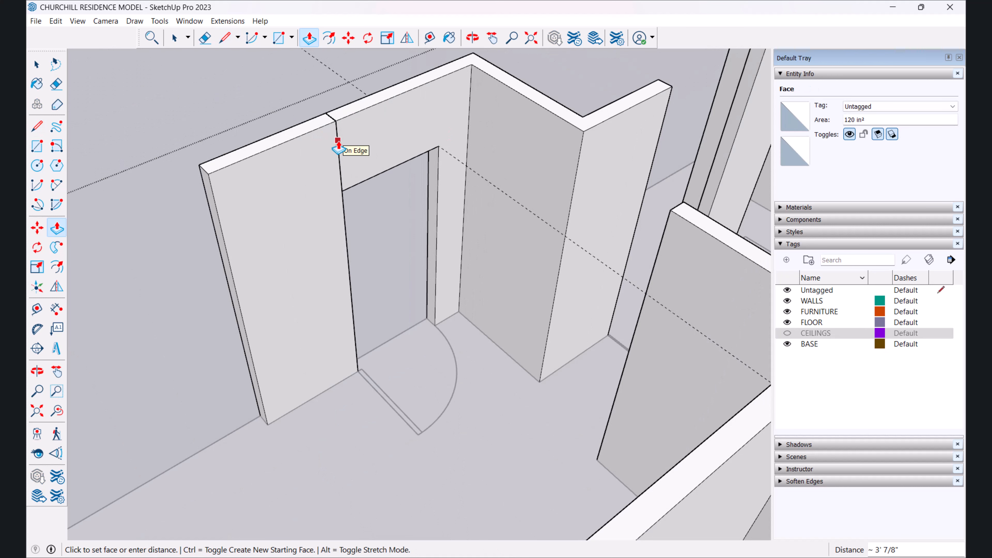
Step: Erase the leftover seam edges where the new door header meets the wall and close the walls group
{"action": "key", "text": "e"}
{"action": "scroll", "coordinate": [342, 149], "scroll_direction": "up", "scroll_amount": 3}
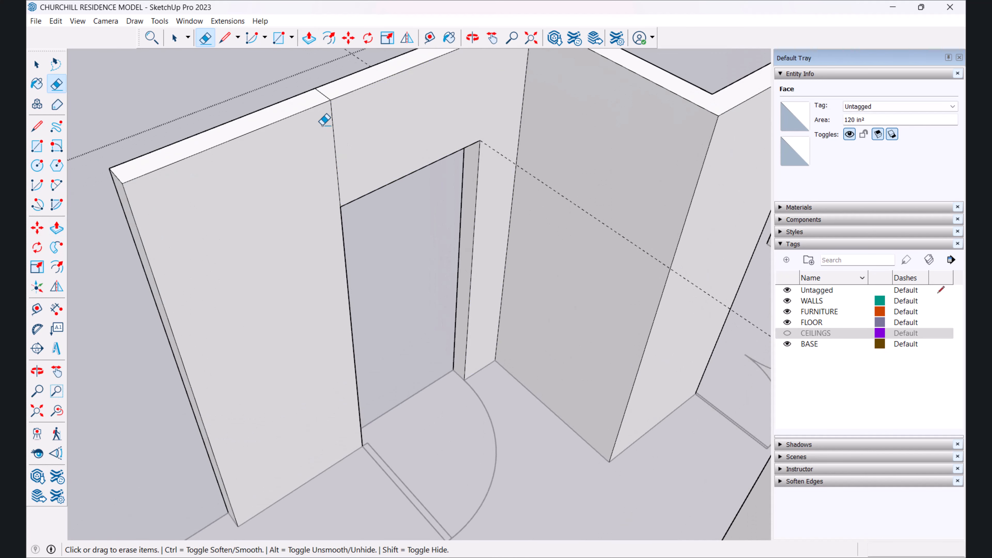
{"action": "left_click", "coordinate": [329, 118]}
{"action": "mouse_move", "coordinate": [313, 224]}
{"action": "middle_mouse_down"}
{"action": "mouse_move", "coordinate": [603, 224]}
{"action": "mouse_move", "coordinate": [361, 237]}
{"action": "mouse_move", "coordinate": [592, 197]}
{"action": "mouse_move", "coordinate": [465, 316]}
{"action": "mouse_move", "coordinate": [270, 434]}
{"action": "middle_mouse_up"}
{"action": "scroll", "coordinate": [569, 215], "scroll_direction": "up", "scroll_amount": 2}
{"action": "scroll", "coordinate": [476, 268], "scroll_direction": "down", "scroll_amount": 5}
{"action": "key", "text": "space"}
{"action": "left_click", "coordinate": [377, 359]}
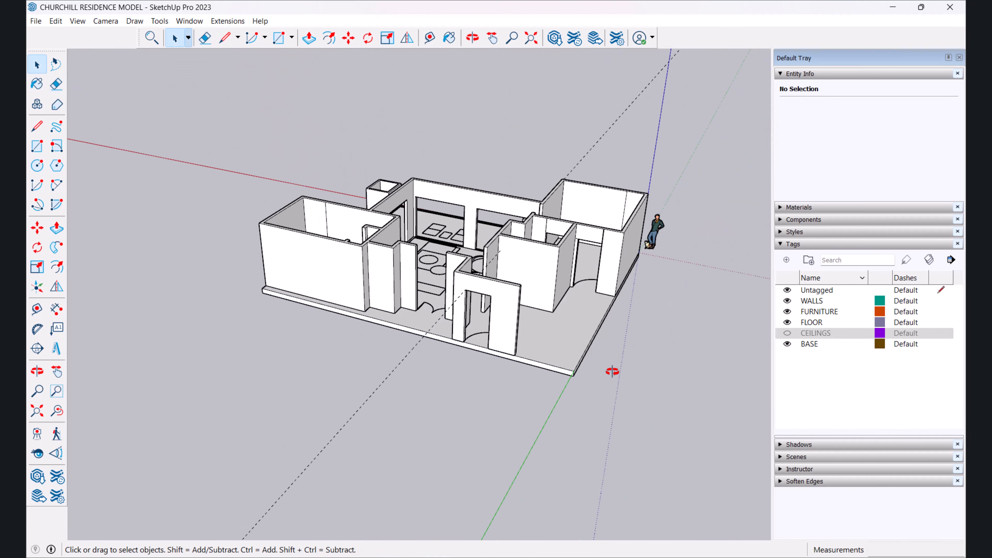
Step: Delete all guides from the model
{"action": "middle_click_drag", "start_coordinate": [636, 367], "coordinate": [361, 314]}
{"action": "scroll", "coordinate": [357, 314], "scroll_direction": "up", "scroll_amount": 2}
{"action": "scroll", "coordinate": [356, 317], "scroll_direction": "up", "scroll_amount": 4}
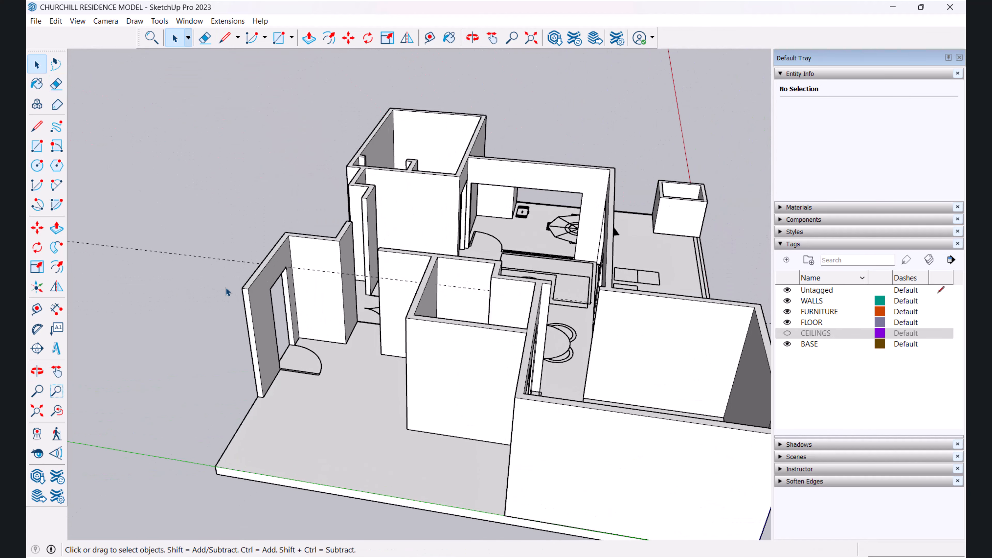
{"action": "scroll", "coordinate": [233, 266], "scroll_direction": "down", "scroll_amount": 3}
{"action": "key", "text": "e"}
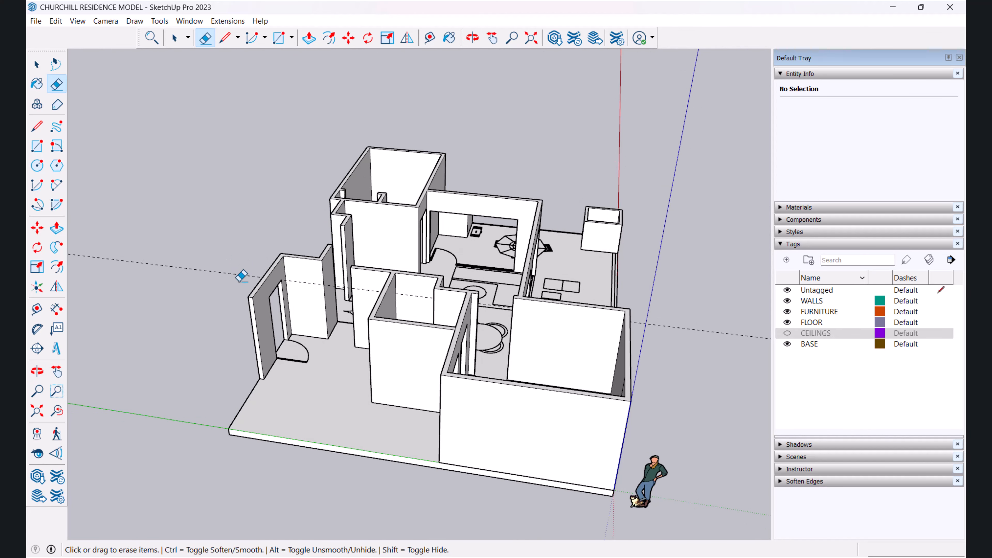
{"action": "left_click", "coordinate": [58, 23]}
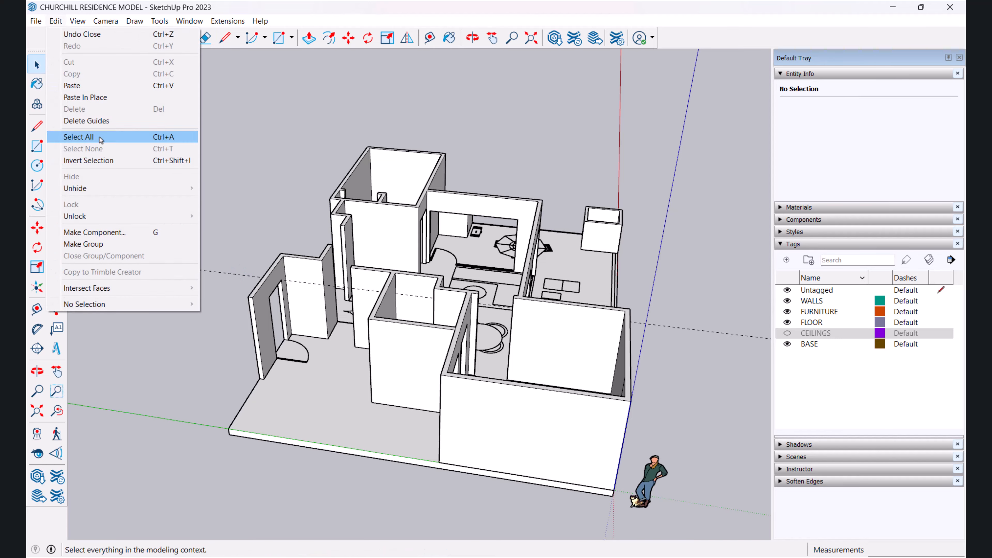
{"action": "left_click", "coordinate": [99, 122]}
Step: Open the walls group for editing at the living room corner between the two terrace openings
{"action": "scroll", "coordinate": [435, 261], "scroll_direction": "up", "scroll_amount": 4}
{"action": "middle_click_drag", "start_coordinate": [435, 261], "coordinate": [471, 354]}
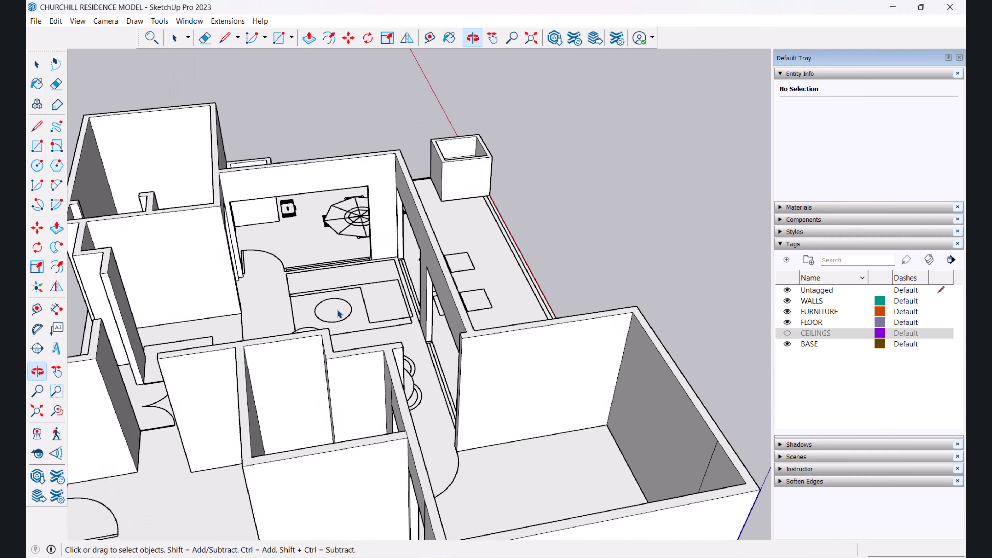
{"action": "middle_click_drag", "start_coordinate": [338, 314], "coordinate": [498, 270]}
{"action": "scroll", "coordinate": [366, 298], "scroll_direction": "up", "scroll_amount": 2}
{"action": "middle_click_drag", "start_coordinate": [282, 305], "coordinate": [266, 332]}
{"action": "scroll", "coordinate": [419, 281], "scroll_direction": "up", "scroll_amount": 8}
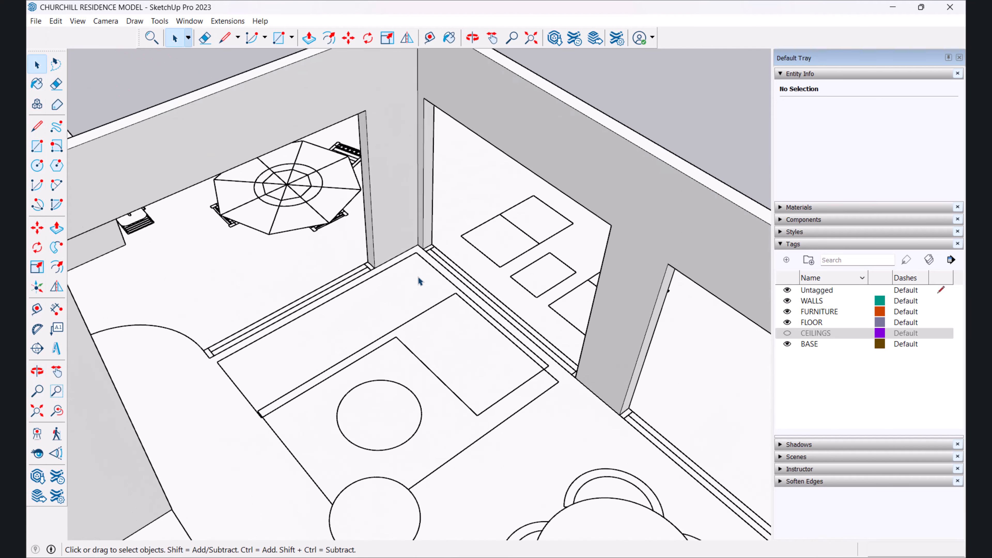
{"action": "key", "text": "space"}
{"action": "scroll", "coordinate": [406, 216], "scroll_direction": "up", "scroll_amount": 8}
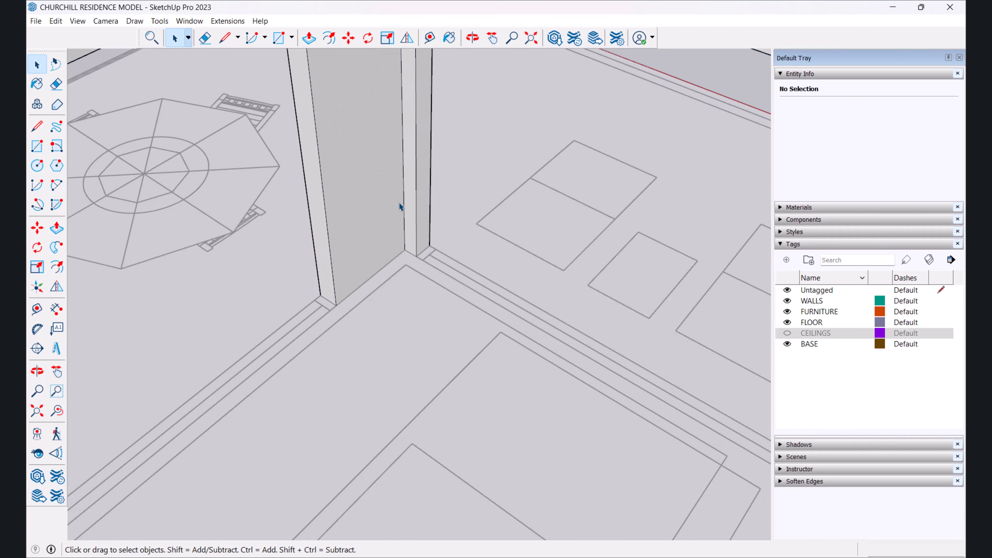
{"action": "scroll", "coordinate": [383, 258], "scroll_direction": "up", "scroll_amount": 2}
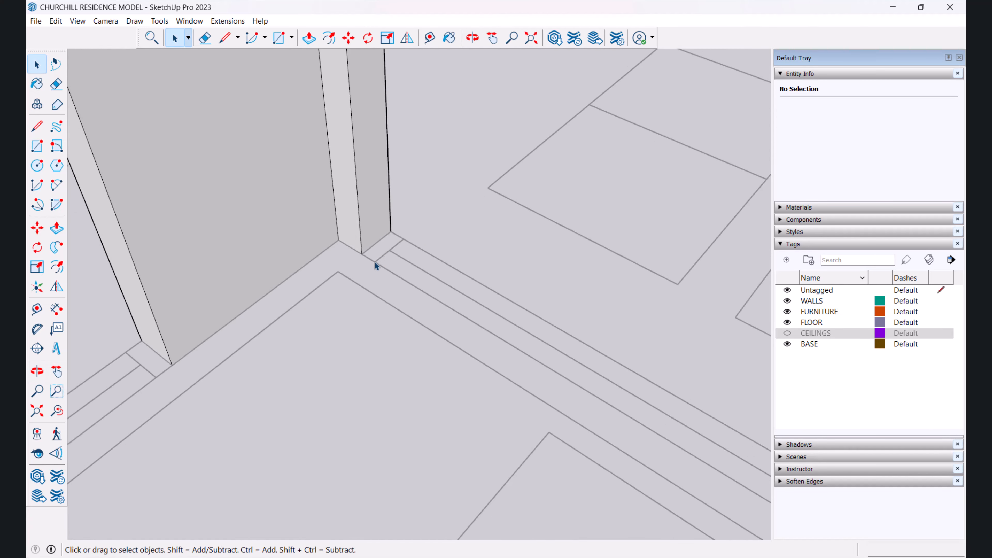
Step: Draw a rectangle at the base of the corner wall's end face and push-pull it across the terrace opening as a low sill
{"action": "left_click", "coordinate": [362, 254]}
{"action": "scroll", "coordinate": [385, 217], "scroll_direction": "down", "scroll_amount": 4}
{"action": "key", "text": "p"}
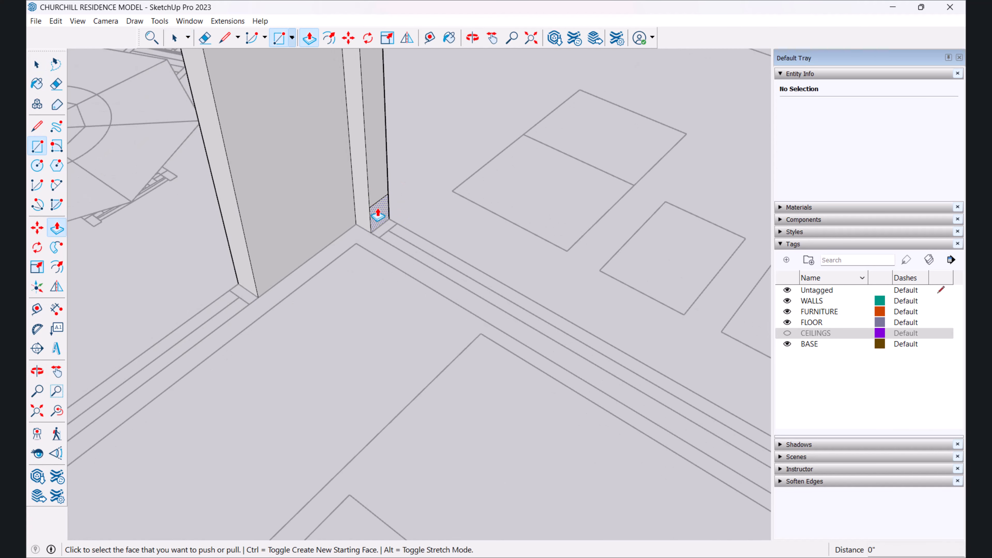
{"action": "left_click", "coordinate": [378, 216]}
Step: Draw a rectangle at the base of the pier's end face and push-pull it across the dining-side terrace opening as a low sill
{"action": "middle_click_drag", "start_coordinate": [469, 267], "coordinate": [432, 309]}
{"action": "scroll", "coordinate": [601, 354], "scroll_direction": "down", "scroll_amount": 3}
{"action": "scroll", "coordinate": [432, 308], "scroll_direction": "up", "scroll_amount": 2}
{"action": "key", "text": "r"}
{"action": "scroll", "coordinate": [432, 307], "scroll_direction": "up", "scroll_amount": 2}
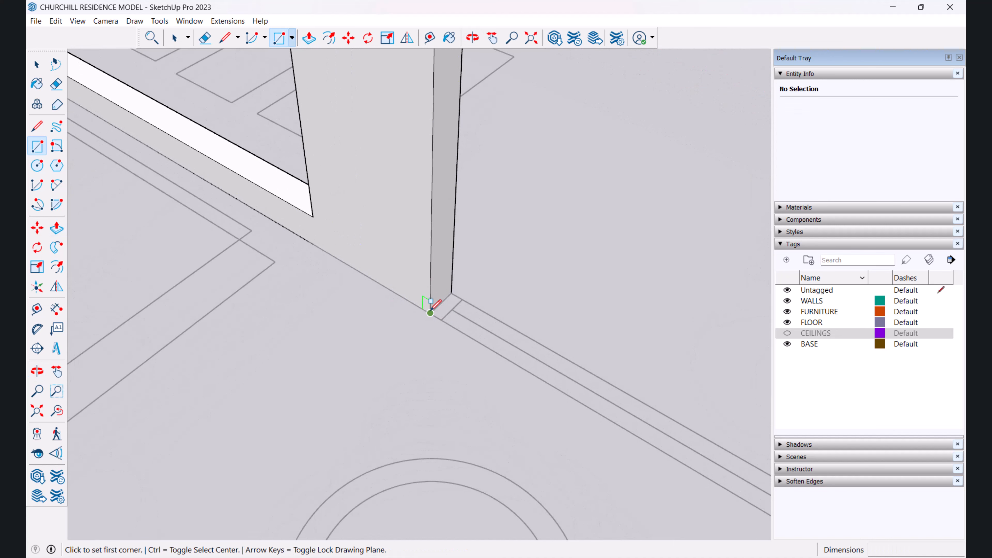
{"action": "left_click", "coordinate": [431, 313]}
{"action": "key", "text": "p"}
{"action": "left_click", "coordinate": [438, 295]}
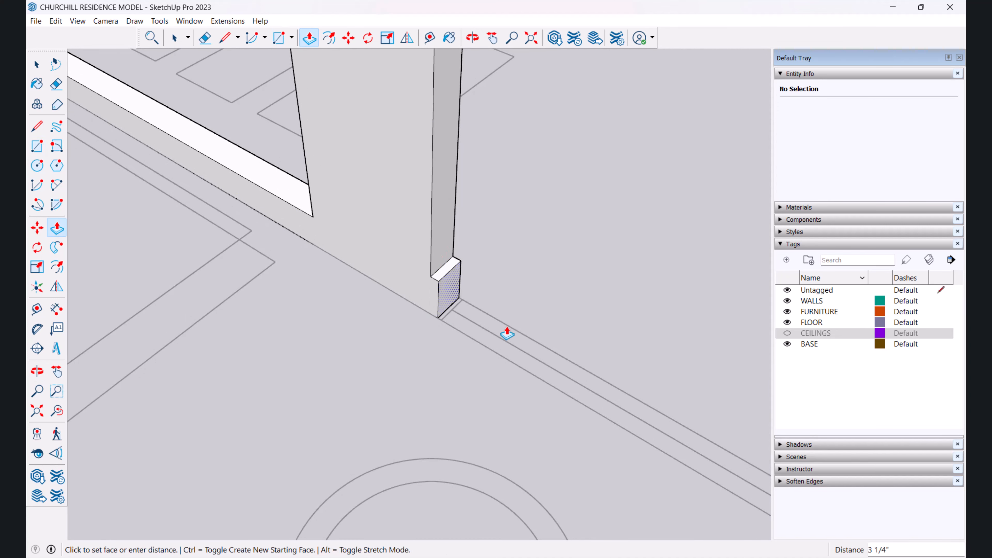
{"action": "scroll", "coordinate": [552, 345], "scroll_direction": "down", "scroll_amount": 2}
{"action": "middle_click_drag", "start_coordinate": [552, 345], "coordinate": [344, 311], "text": "shift"}
{"action": "scroll", "coordinate": [575, 311], "scroll_direction": "down", "scroll_amount": 4}
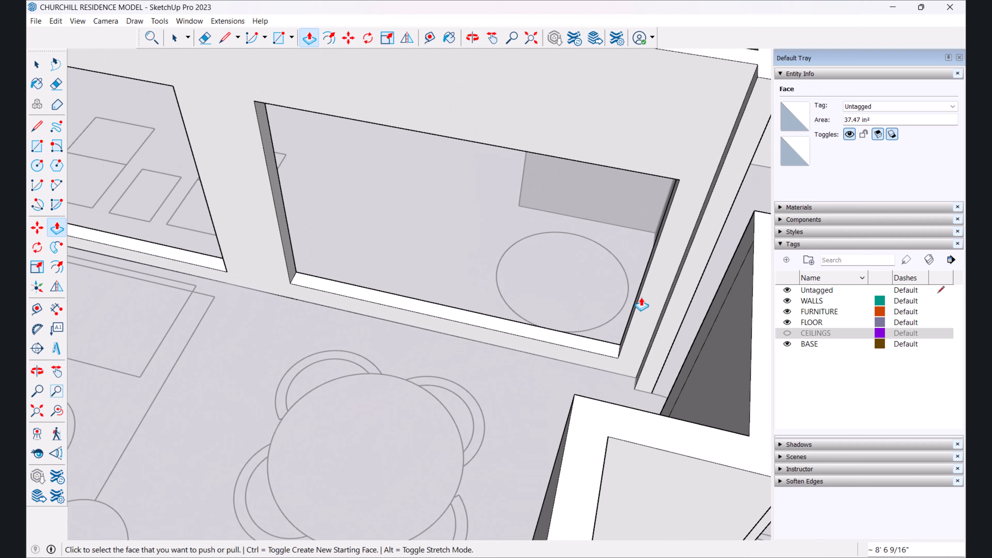
Step: Push-pull the top of the dining-side sill level with the living-room sill and close the walls group
{"action": "middle_click_drag", "start_coordinate": [208, 328], "coordinate": [381, 312], "text": "shift"}
{"action": "scroll", "coordinate": [441, 285], "scroll_direction": "up", "scroll_amount": 2}
{"action": "left_click", "coordinate": [461, 284]}
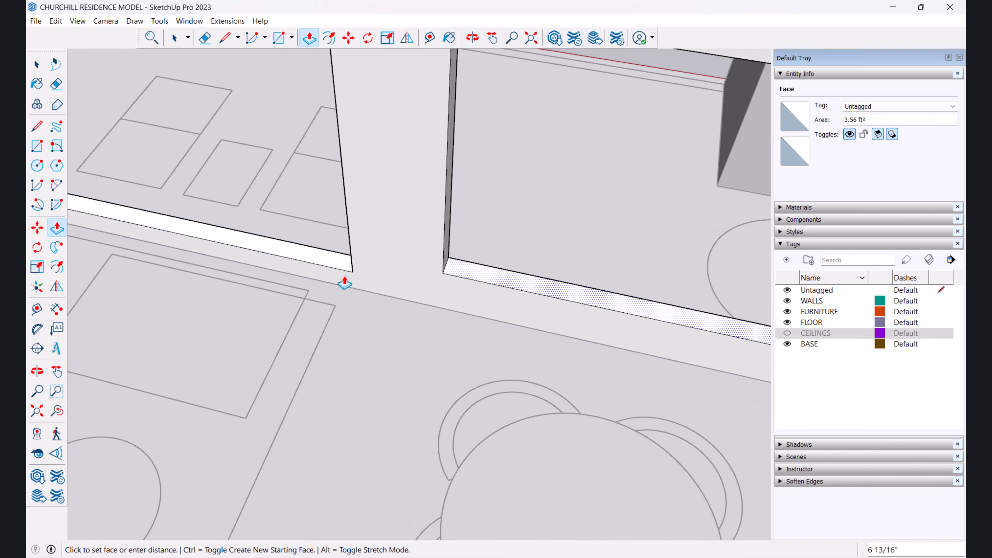
{"action": "left_click", "coordinate": [332, 267]}
{"action": "scroll", "coordinate": [372, 287], "scroll_direction": "down", "scroll_amount": 9}
{"action": "key", "text": "space"}
{"action": "left_click", "coordinate": [539, 122]}
Step: Draw a low rectangle at the base of the living room wall's end beside the umbrella terrace and push-pull it as a sill to the door
{"action": "middle_click_drag", "start_coordinate": [267, 256], "coordinate": [188, 225]}
{"action": "scroll", "coordinate": [326, 266], "scroll_direction": "up", "scroll_amount": 1}
{"action": "scroll", "coordinate": [374, 243], "scroll_direction": "up", "scroll_amount": 6}
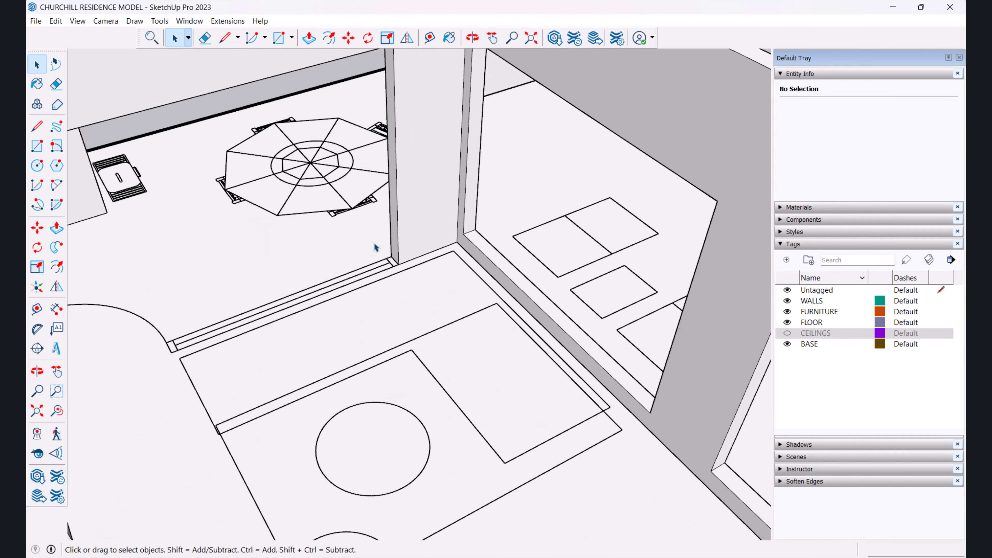
{"action": "key", "text": "r"}
{"action": "scroll", "coordinate": [397, 291], "scroll_direction": "up", "scroll_amount": 2}
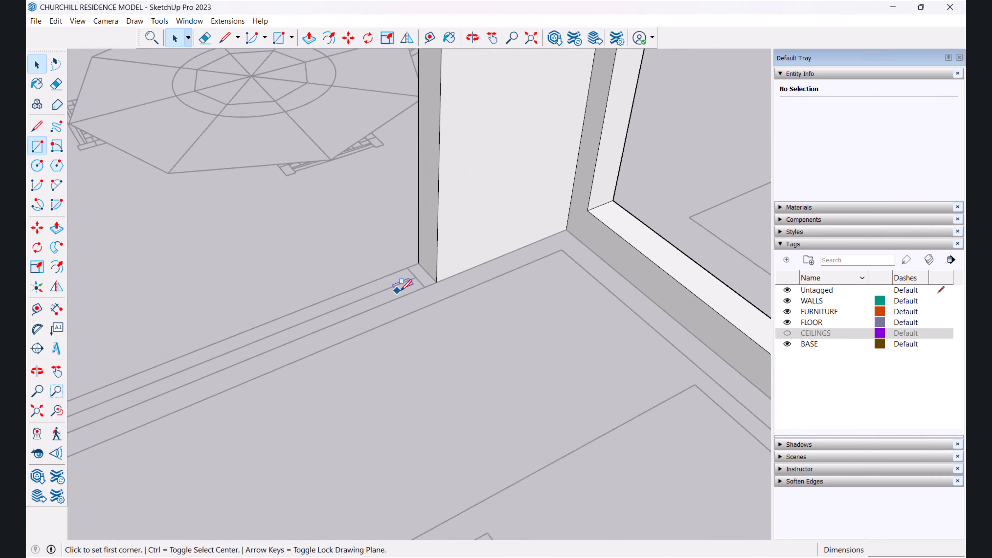
{"action": "left_click", "coordinate": [437, 281]}
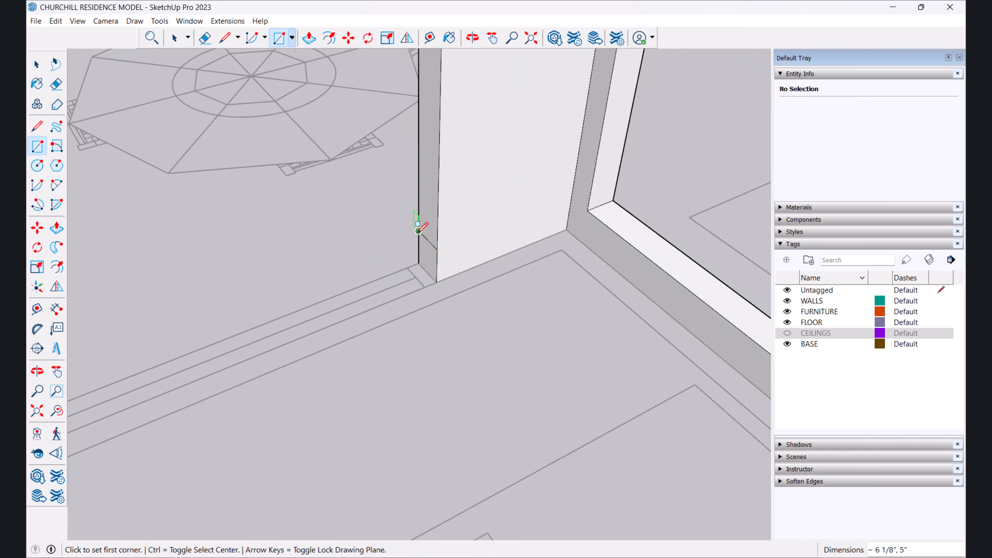
{"action": "scroll", "coordinate": [419, 231], "scroll_direction": "down", "scroll_amount": 1}
{"action": "key", "text": "p"}
{"action": "left_click", "coordinate": [421, 254]}
{"action": "scroll", "coordinate": [290, 333], "scroll_direction": "down", "scroll_amount": 2}
{"action": "middle_click_drag", "start_coordinate": [318, 324], "coordinate": [261, 277], "text": "shift"}
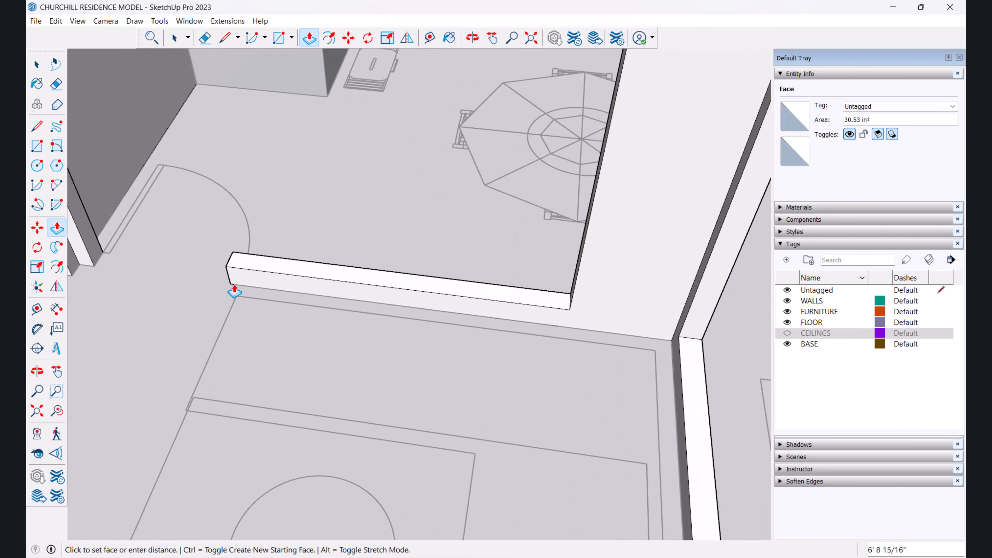
{"action": "scroll", "coordinate": [237, 288], "scroll_direction": "up", "scroll_amount": 2}
{"action": "scroll", "coordinate": [240, 287], "scroll_direction": "down", "scroll_amount": 3}
{"action": "middle_click_drag", "start_coordinate": [240, 289], "coordinate": [294, 303]}
Step: Place a guide about 5 inches in from the sill's door-side end and draw a line across the sill's top along it
{"action": "key", "text": "t"}
{"action": "scroll", "coordinate": [290, 265], "scroll_direction": "up", "scroll_amount": 4}
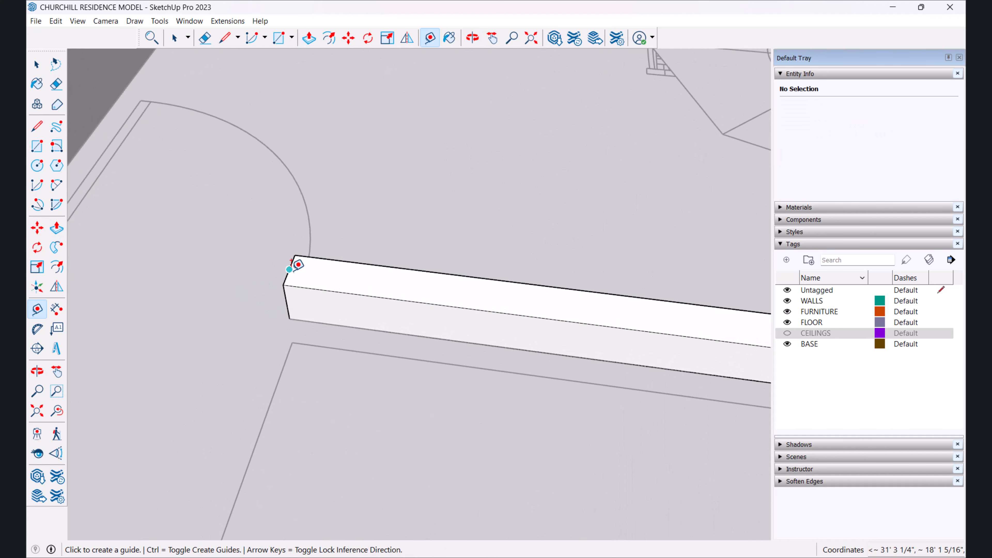
{"action": "left_click", "coordinate": [292, 260]}
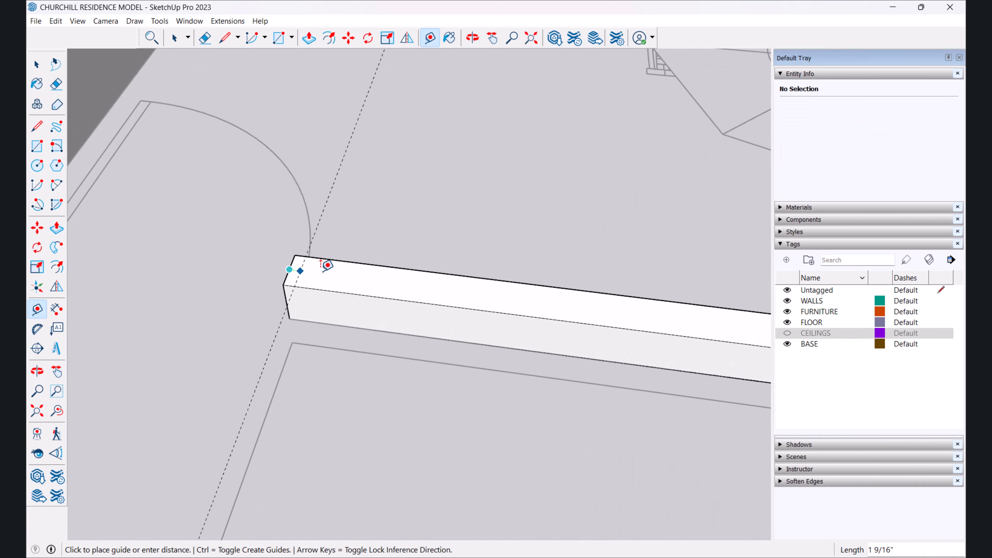
{"action": "left_click", "coordinate": [346, 267]}
{"action": "key", "text": "l"}
{"action": "left_click", "coordinate": [335, 259]}
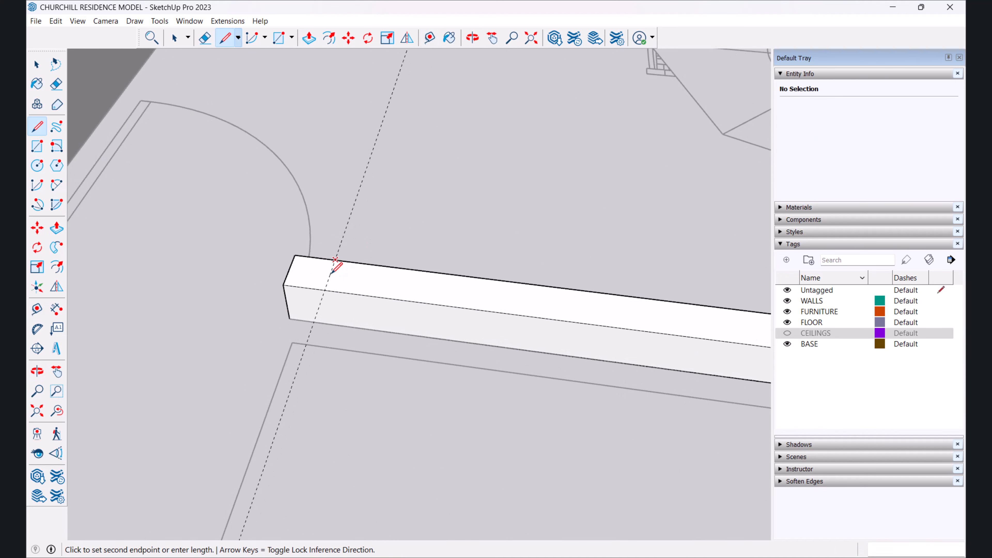
Step: Push-pull the square at the sill's door-side end up to the header as a post between door and window
{"action": "key", "text": "p"}
{"action": "left_click", "coordinate": [319, 283]}
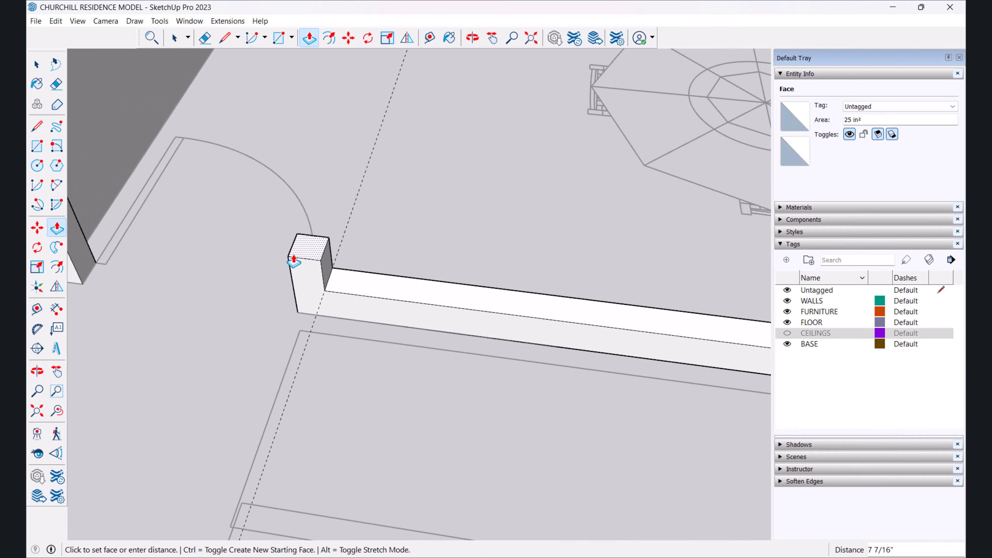
{"action": "middle_click_drag", "start_coordinate": [292, 259], "coordinate": [341, 198]}
{"action": "left_click", "coordinate": [299, 202]}
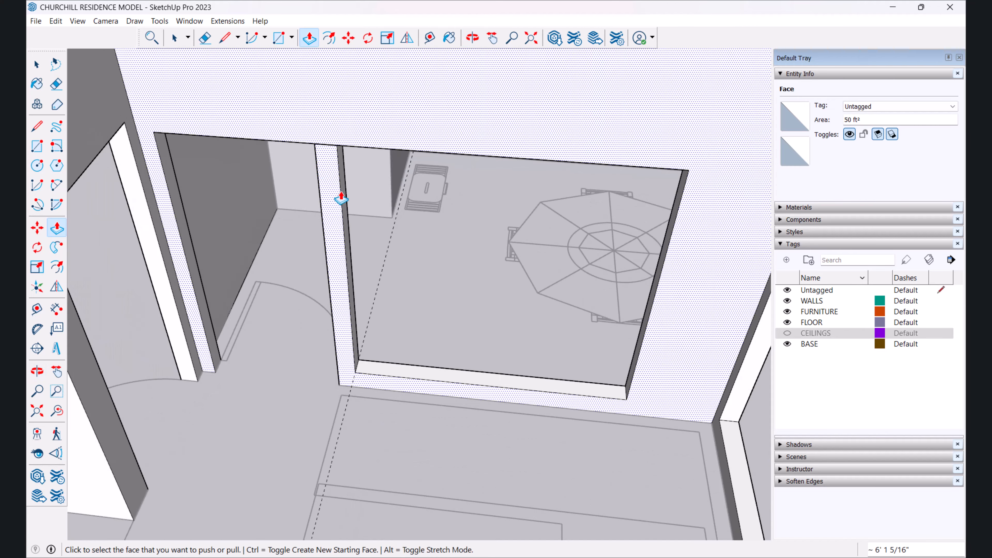
{"action": "scroll", "coordinate": [343, 227], "scroll_direction": "down", "scroll_amount": 10}
{"action": "key", "text": "space"}
{"action": "left_click", "coordinate": [627, 194]}
Step: Push-pull the new post's face flush with the header above it and close the walls group
{"action": "scroll", "coordinate": [381, 242], "scroll_direction": "up", "scroll_amount": 2}
{"action": "scroll", "coordinate": [369, 221], "scroll_direction": "up", "scroll_amount": 2}
{"action": "middle_click_drag", "start_coordinate": [381, 244], "coordinate": [539, 266]}
{"action": "scroll", "coordinate": [369, 221], "scroll_direction": "up", "scroll_amount": 4}
{"action": "scroll", "coordinate": [392, 259], "scroll_direction": "down", "scroll_amount": 5}
{"action": "scroll", "coordinate": [539, 266], "scroll_direction": "down", "scroll_amount": 3}
{"action": "scroll", "coordinate": [443, 264], "scroll_direction": "up", "scroll_amount": 4}
{"action": "middle_click_drag", "start_coordinate": [443, 264], "coordinate": [355, 247]}
{"action": "scroll", "coordinate": [359, 250], "scroll_direction": "up", "scroll_amount": 6}
{"action": "middle_click_drag", "start_coordinate": [358, 328], "coordinate": [350, 252]}
{"action": "scroll", "coordinate": [361, 301], "scroll_direction": "up", "scroll_amount": 3}
{"action": "middle_click_drag", "start_coordinate": [358, 73], "coordinate": [363, 138]}
{"action": "key", "text": "ctrl+a"}
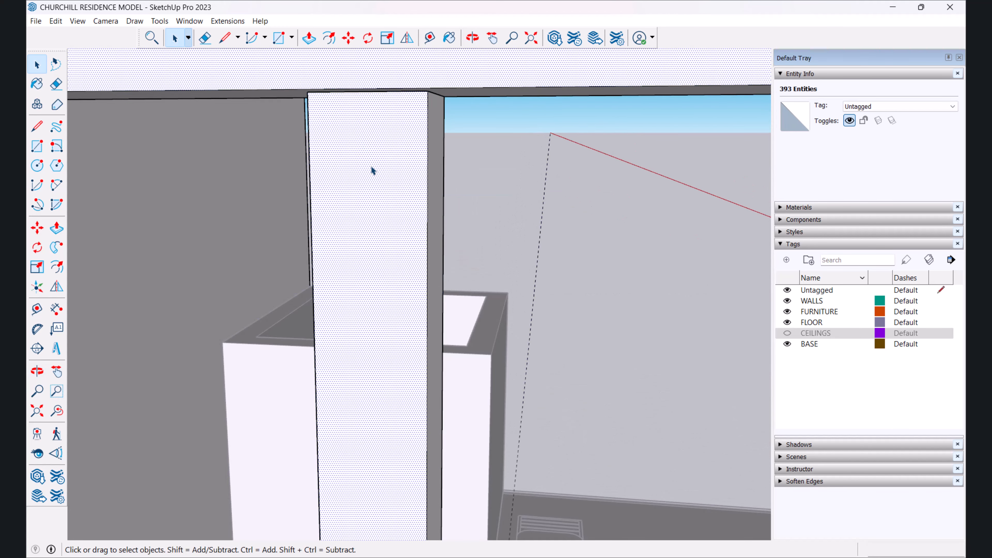
{"action": "middle_click_drag", "start_coordinate": [427, 202], "coordinate": [369, 231]}
{"action": "middle_click_drag", "start_coordinate": [351, 160], "coordinate": [394, 196]}
{"action": "key", "text": "p"}
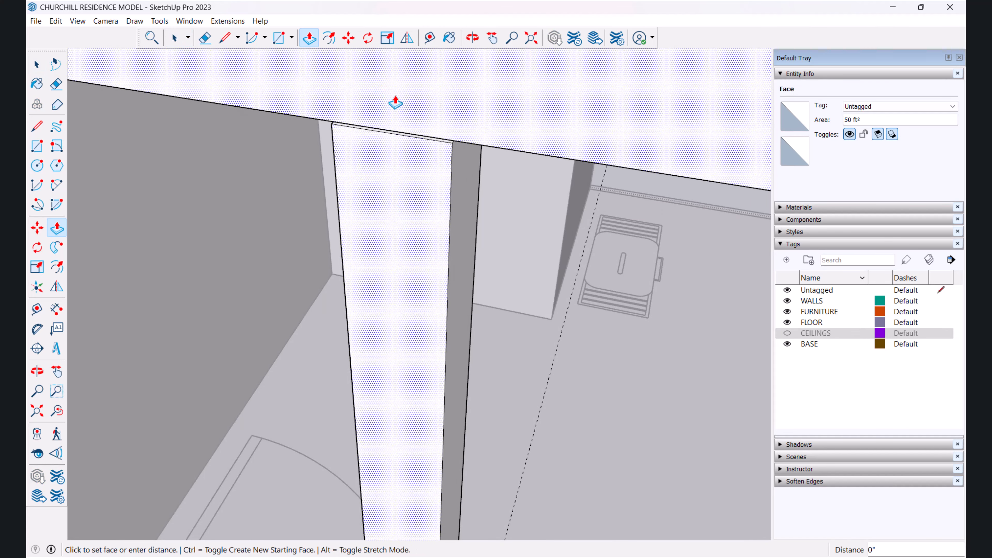
{"action": "scroll", "coordinate": [426, 260], "scroll_direction": "down", "scroll_amount": 10}
{"action": "key", "text": "space"}
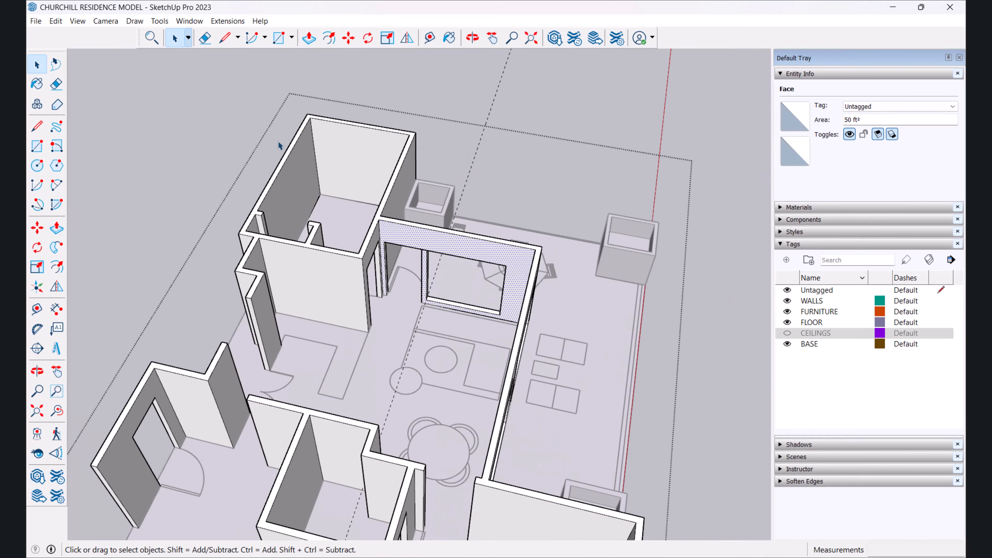
{"action": "left_click", "coordinate": [218, 128]}
Step: Delete all guides from the model
{"action": "middle_click_drag", "start_coordinate": [310, 261], "coordinate": [475, 237]}
{"action": "scroll", "coordinate": [474, 237], "scroll_direction": "up", "scroll_amount": 5}
{"action": "scroll", "coordinate": [475, 237], "scroll_direction": "down", "scroll_amount": 5}
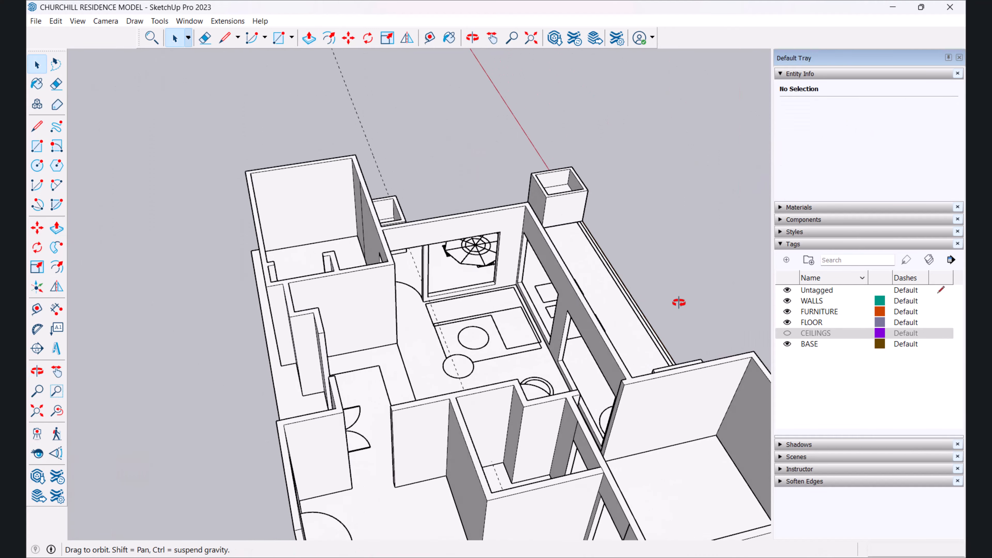
{"action": "middle_click_drag", "start_coordinate": [630, 305], "coordinate": [703, 273]}
{"action": "middle_click_drag", "start_coordinate": [508, 289], "coordinate": [325, 333]}
{"action": "scroll", "coordinate": [391, 297], "scroll_direction": "down", "scroll_amount": 5}
{"action": "middle_click_drag", "start_coordinate": [477, 329], "coordinate": [383, 342]}
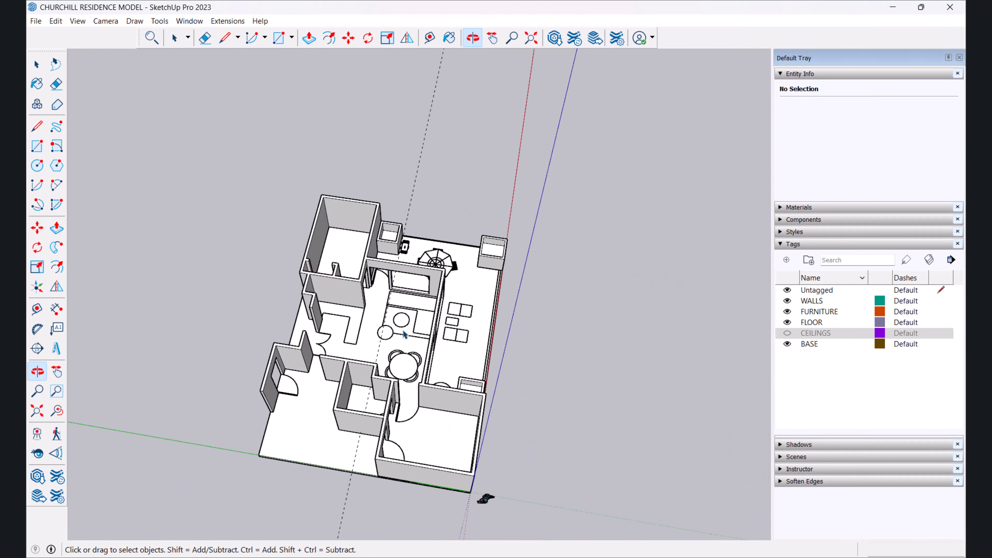
{"action": "scroll", "coordinate": [383, 341], "scroll_direction": "up", "scroll_amount": 5}
{"action": "scroll", "coordinate": [382, 257], "scroll_direction": "down", "scroll_amount": 3}
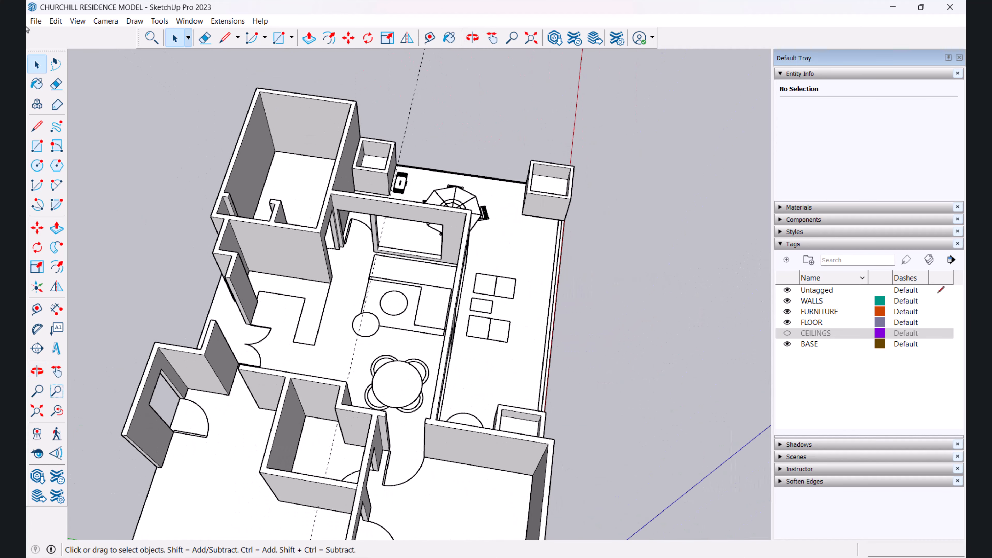
{"action": "left_click", "coordinate": [55, 21]}
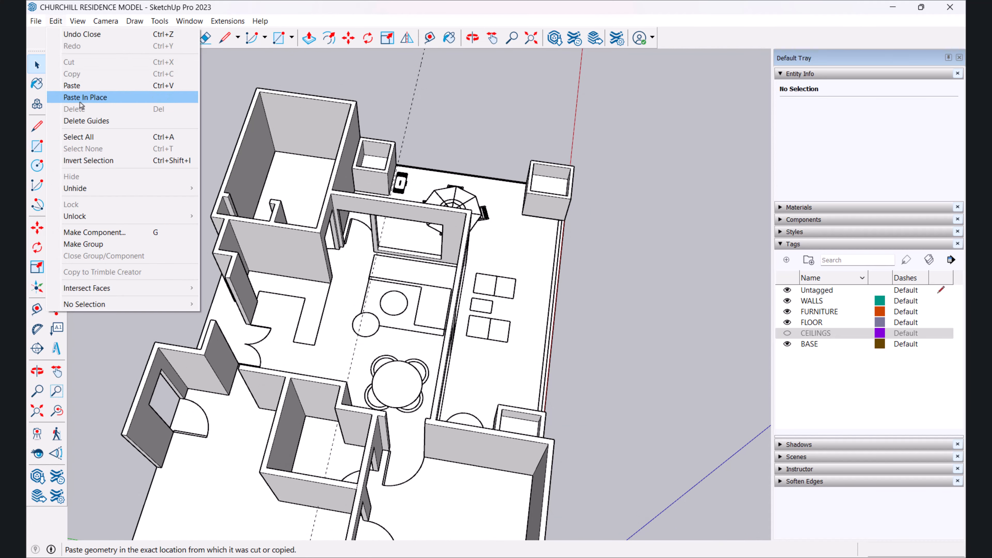
{"action": "left_click", "coordinate": [89, 120]}
Step: Examine the finished wall openings and the living and dining areas from several angles
{"action": "middle_click_drag", "start_coordinate": [245, 285], "coordinate": [383, 282]}
{"action": "scroll", "coordinate": [267, 267], "scroll_direction": "up", "scroll_amount": 3}
{"action": "scroll", "coordinate": [383, 282], "scroll_direction": "down", "scroll_amount": 3}
{"action": "middle_click_drag", "start_coordinate": [290, 296], "coordinate": [447, 246]}
{"action": "scroll", "coordinate": [395, 270], "scroll_direction": "up", "scroll_amount": 5}
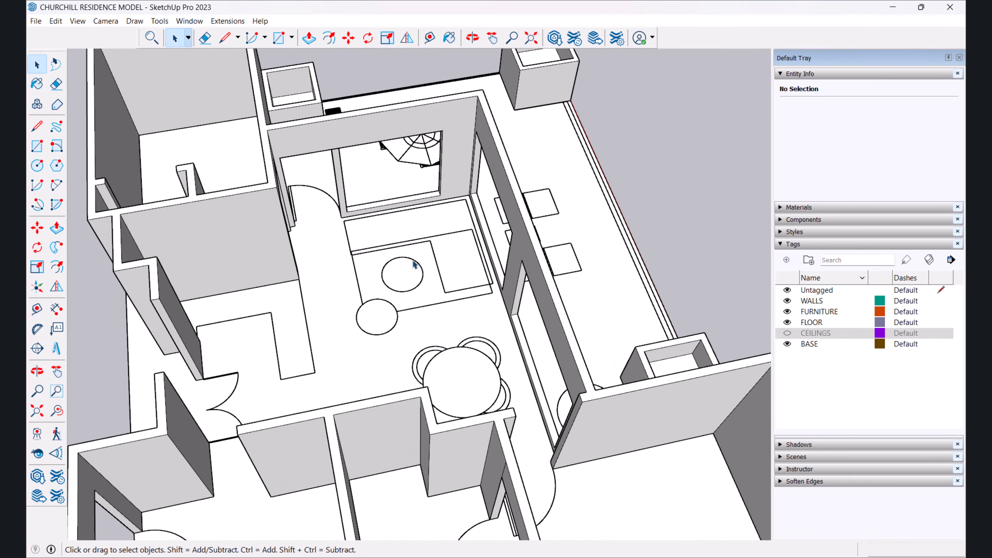
{"action": "scroll", "coordinate": [431, 281], "scroll_direction": "up", "scroll_amount": 2}
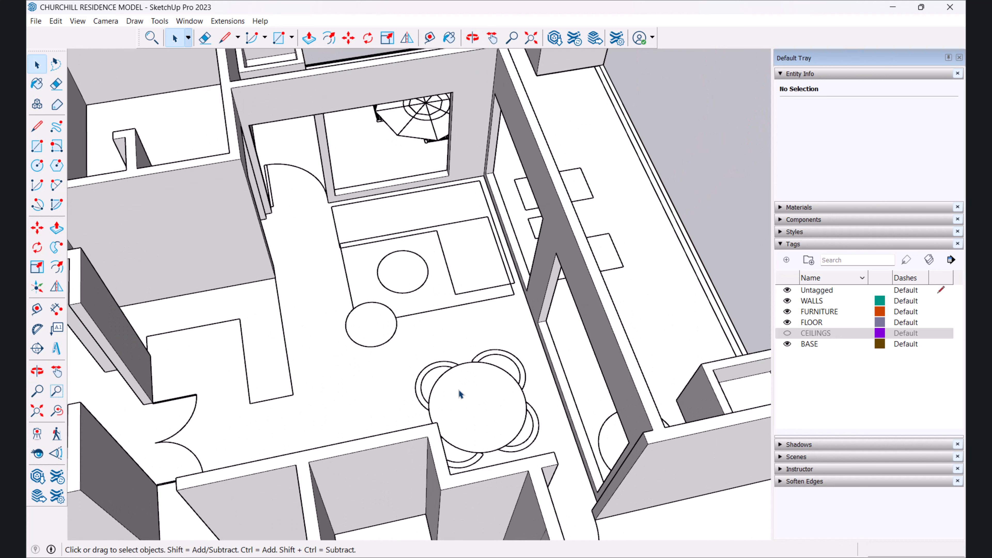
{"action": "scroll", "coordinate": [427, 254], "scroll_direction": "down", "scroll_amount": 3}
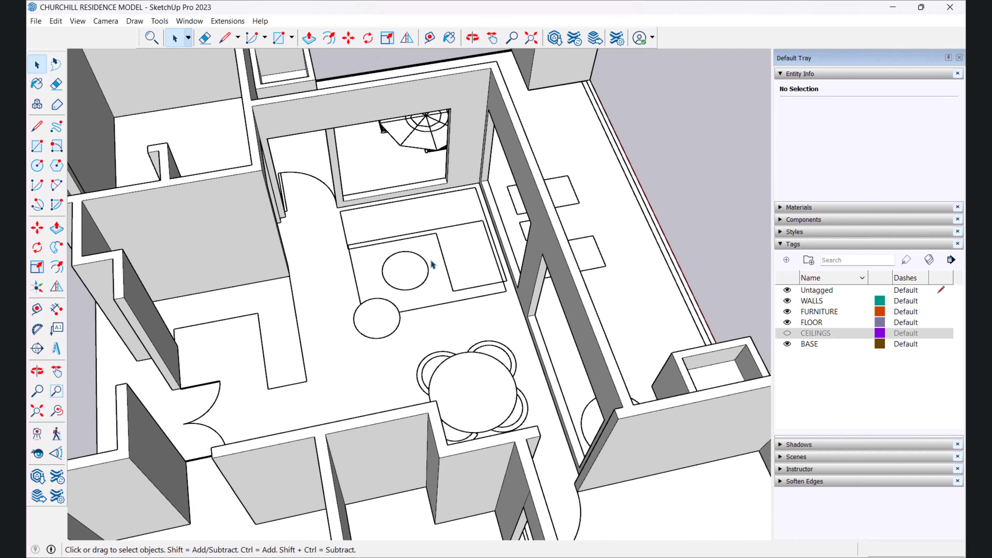
{"action": "scroll", "coordinate": [410, 243], "scroll_direction": "up", "scroll_amount": 2}
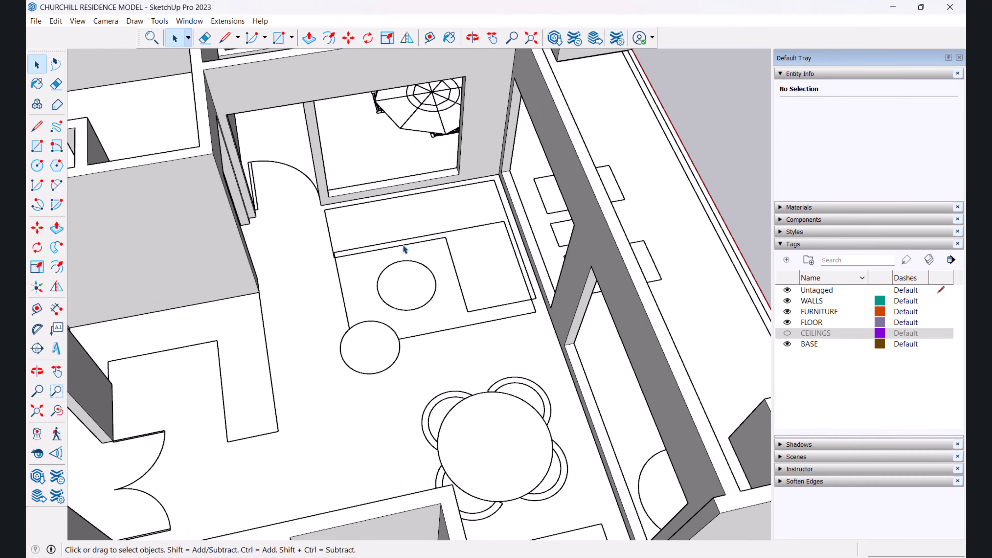
{"action": "scroll", "coordinate": [326, 239], "scroll_direction": "up", "scroll_amount": 2}
{"action": "scroll", "coordinate": [492, 187], "scroll_direction": "down", "scroll_amount": 3}
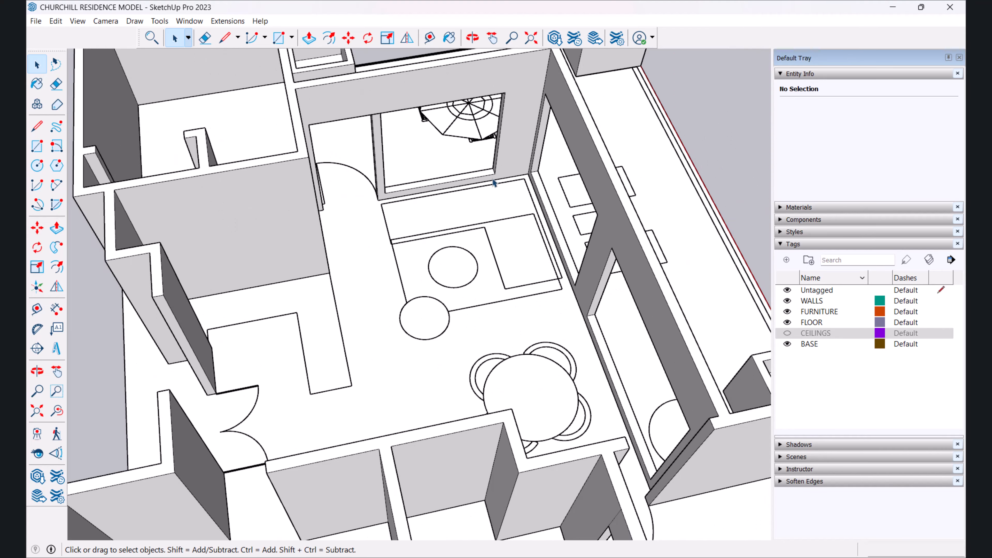
{"action": "middle_click_drag", "start_coordinate": [442, 252], "coordinate": [391, 323]}
{"action": "scroll", "coordinate": [400, 385], "scroll_direction": "up", "scroll_amount": 1}
{"action": "middle_click_drag", "start_coordinate": [401, 385], "coordinate": [401, 390]}
{"action": "scroll", "coordinate": [398, 371], "scroll_direction": "down", "scroll_amount": 6}
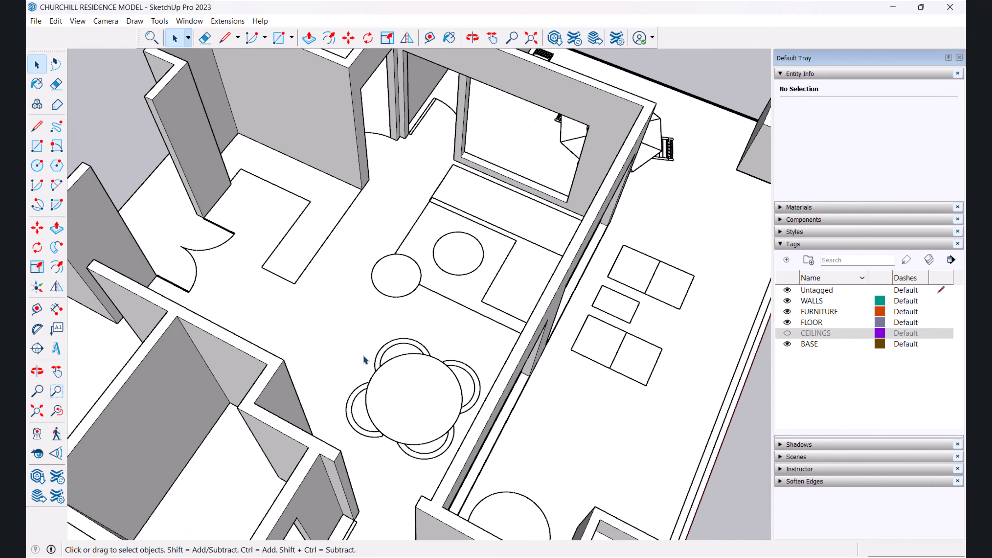
{"action": "middle_click_drag", "start_coordinate": [397, 356], "coordinate": [523, 447]}
{"action": "middle_click_drag", "start_coordinate": [393, 468], "coordinate": [649, 355]}
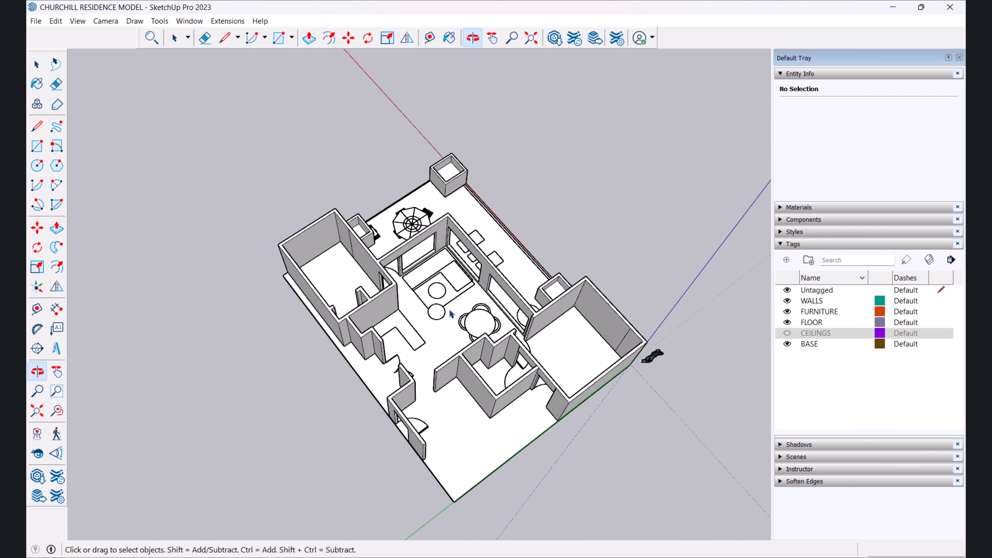
{"action": "scroll", "coordinate": [412, 264], "scroll_direction": "up", "scroll_amount": 6}
{"action": "scroll", "coordinate": [411, 264], "scroll_direction": "up", "scroll_amount": 1}
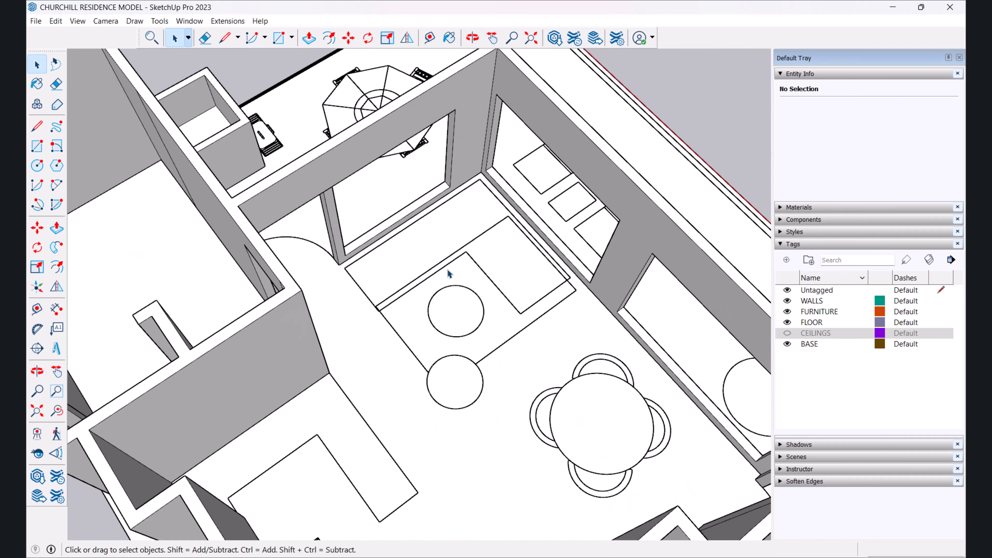
{"action": "scroll", "coordinate": [448, 274], "scroll_direction": "down", "scroll_amount": 2}
{"action": "scroll", "coordinate": [509, 254], "scroll_direction": "down", "scroll_amount": 4}
{"action": "middle_click_drag", "start_coordinate": [509, 254], "coordinate": [428, 266]}
{"action": "scroll", "coordinate": [371, 288], "scroll_direction": "up", "scroll_amount": 3}
{"action": "scroll", "coordinate": [370, 288], "scroll_direction": "down", "scroll_amount": 4}
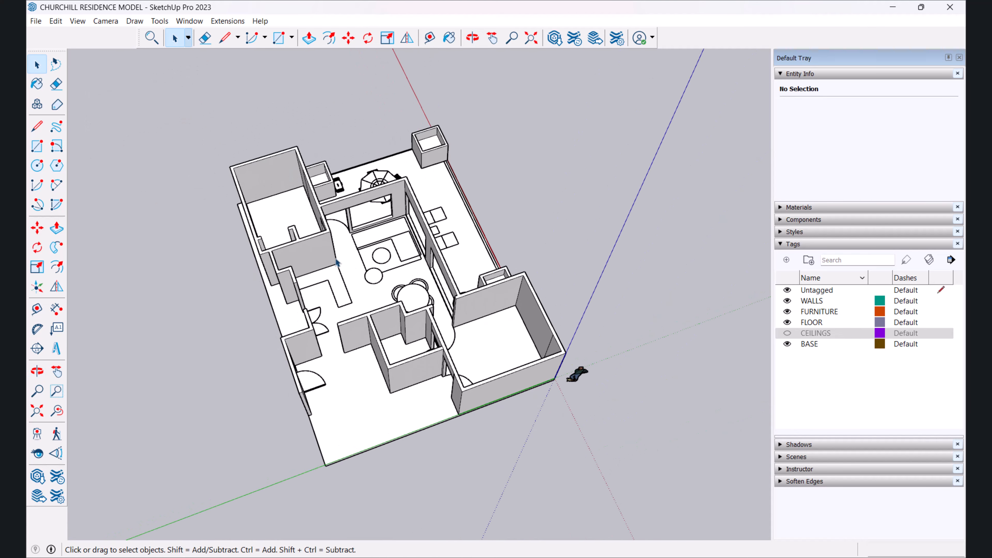
{"action": "scroll", "coordinate": [337, 263], "scroll_direction": "up", "scroll_amount": 2}
Step: Open 3D Warehouse and search it for "sofa"
{"action": "left_click", "coordinate": [192, 21]}
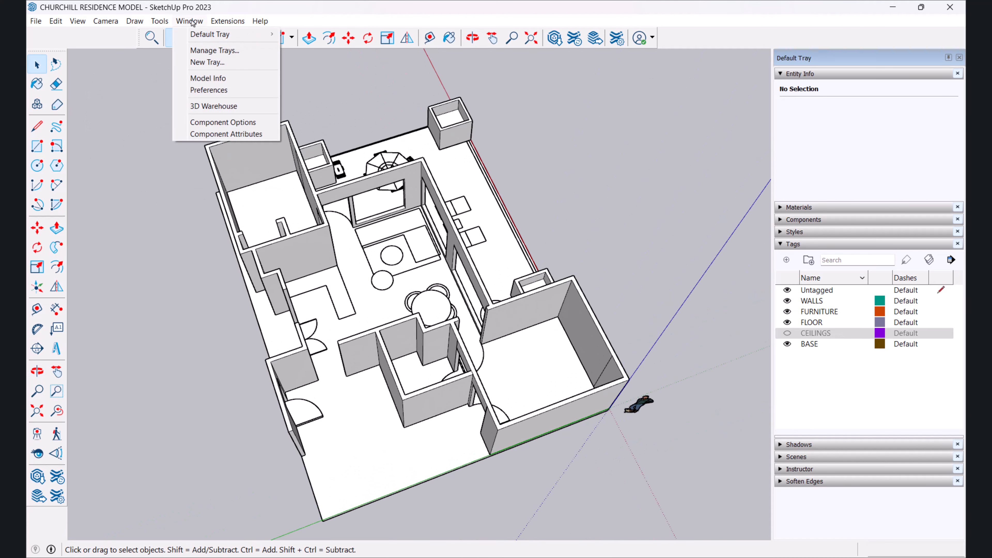
{"action": "left_click", "coordinate": [432, 225]}
{"action": "scroll", "coordinate": [369, 235], "scroll_direction": "down", "scroll_amount": 2}
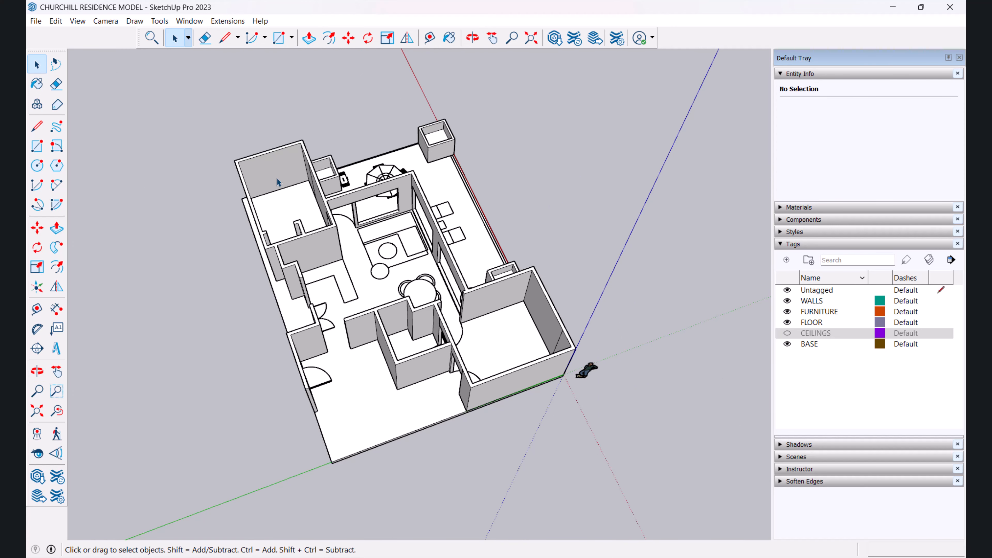
{"action": "left_click", "coordinate": [191, 22]}
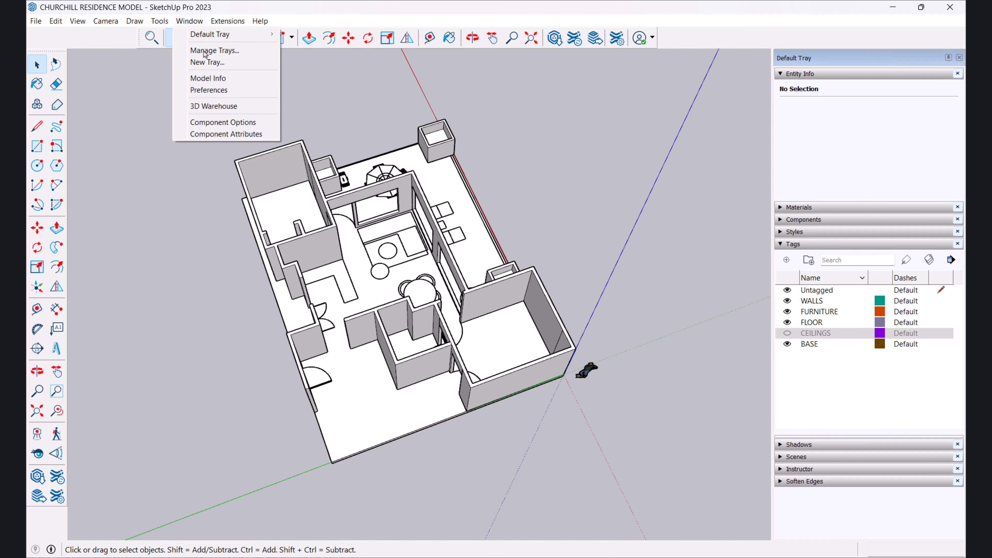
{"action": "left_click", "coordinate": [209, 106]}
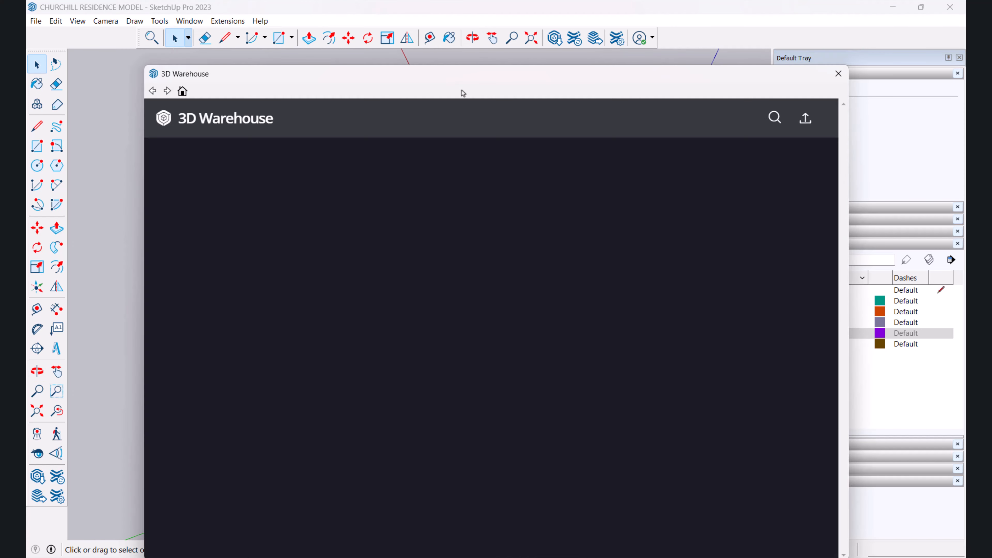
{"action": "left_click_drag", "start_coordinate": [461, 74], "coordinate": [452, 44]}
{"action": "left_click", "coordinate": [390, 276]}
{"action": "type", "text": "sofa"}
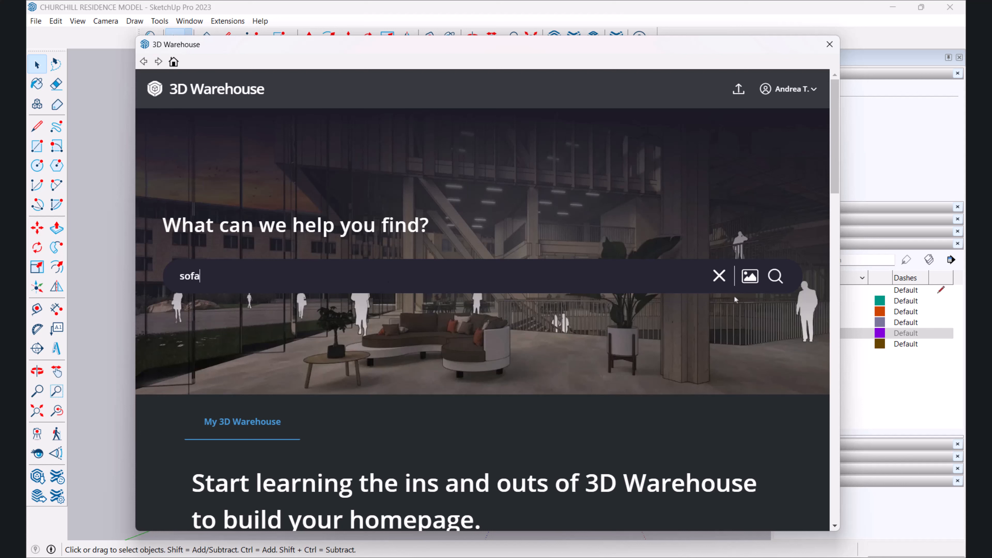
{"action": "left_click", "coordinate": [776, 277]}
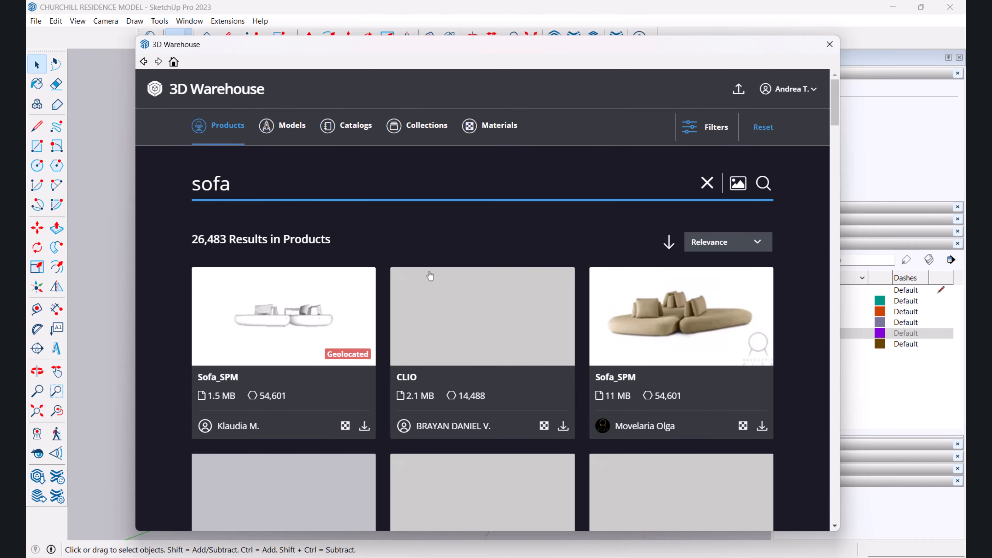
Step: Browse the sofa search results for a model that suits the living area
{"action": "scroll", "coordinate": [430, 274], "scroll_direction": "down", "scroll_amount": 10}
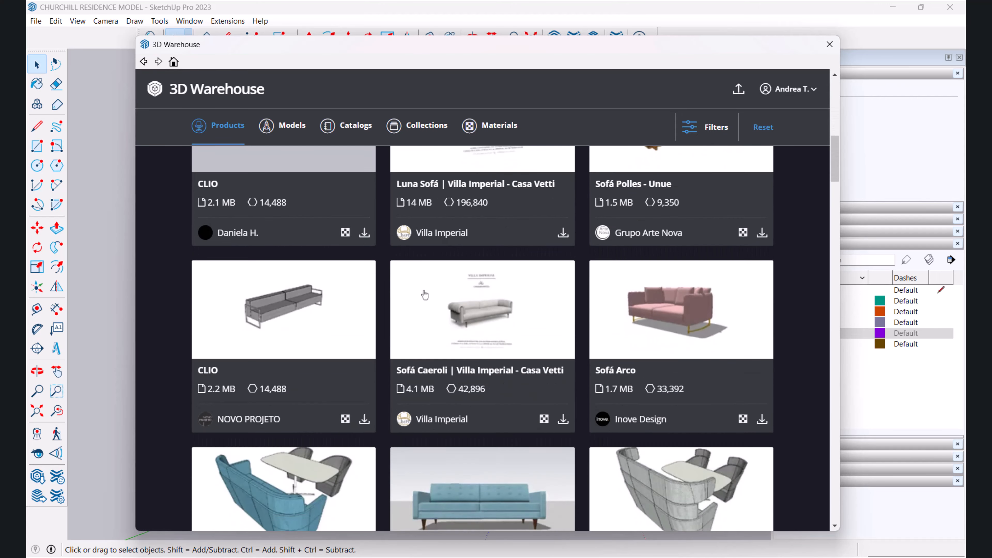
{"action": "scroll", "coordinate": [425, 295], "scroll_direction": "down", "scroll_amount": 15}
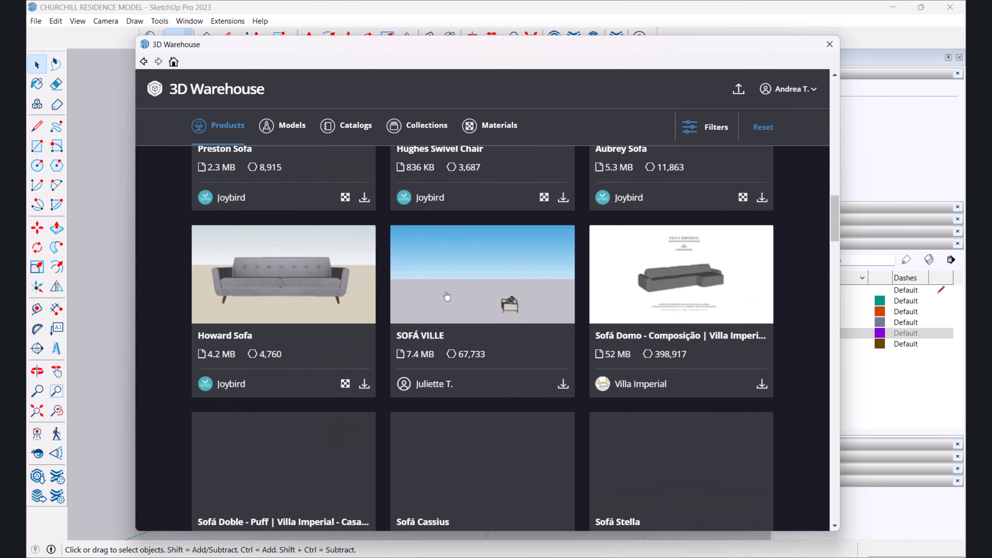
{"action": "scroll", "coordinate": [441, 298], "scroll_direction": "down", "scroll_amount": 6}
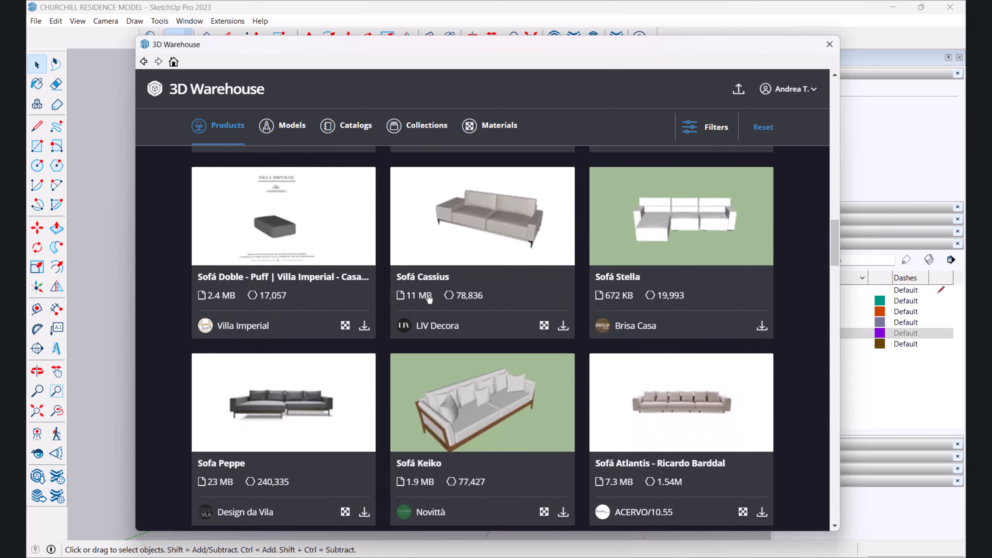
{"action": "scroll", "coordinate": [436, 285], "scroll_direction": "down", "scroll_amount": 5}
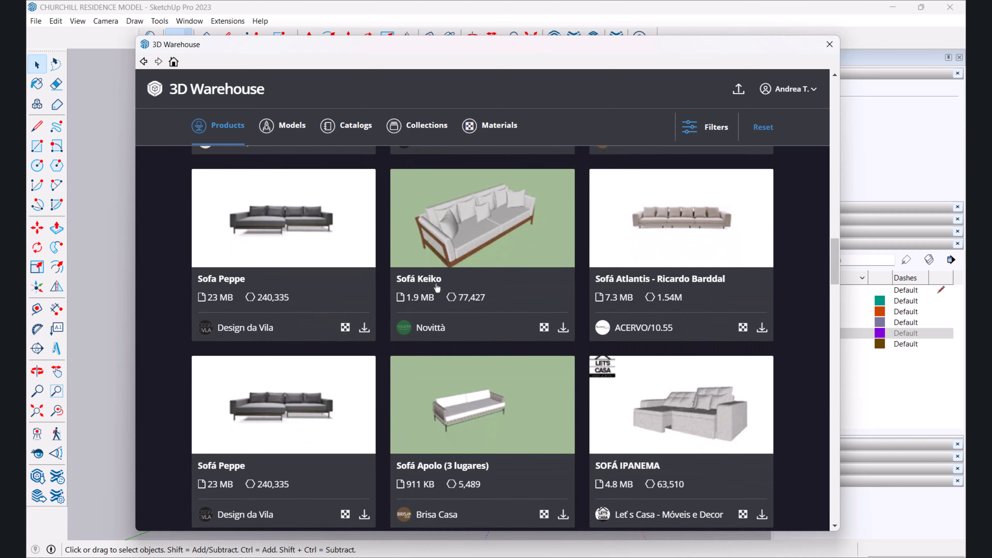
{"action": "scroll", "coordinate": [437, 288], "scroll_direction": "down", "scroll_amount": 12}
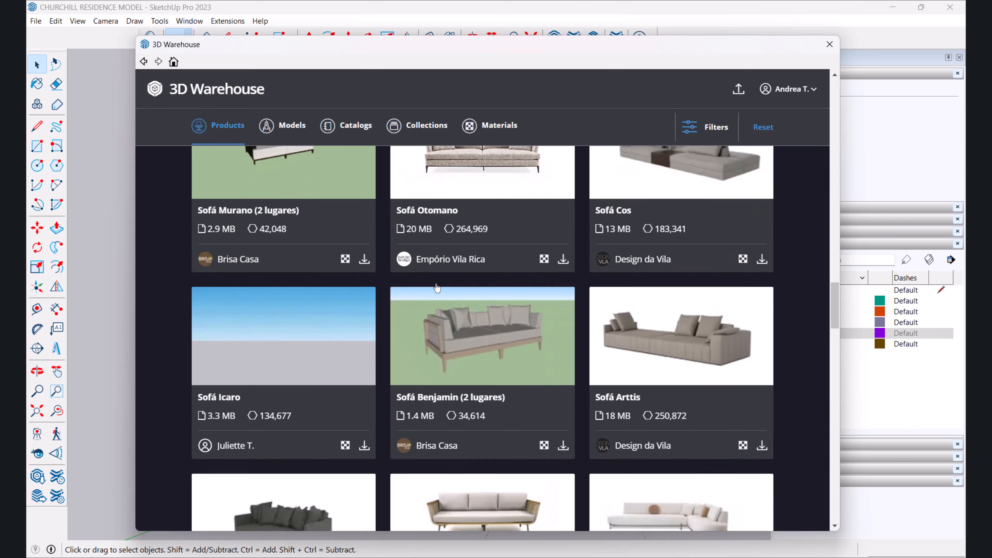
{"action": "scroll", "coordinate": [436, 288], "scroll_direction": "down", "scroll_amount": 6}
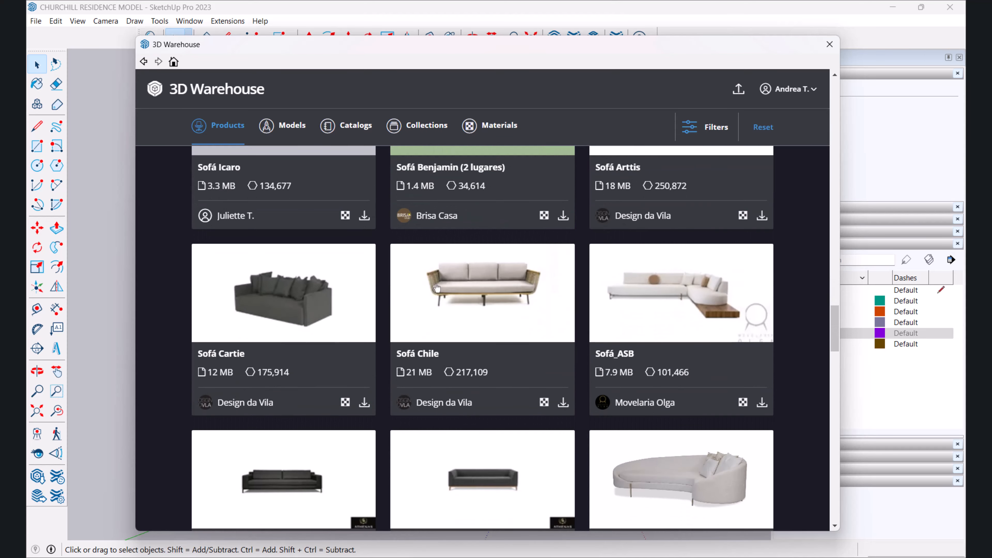
{"action": "scroll", "coordinate": [436, 288], "scroll_direction": "down", "scroll_amount": 7}
{"action": "scroll", "coordinate": [462, 291], "scroll_direction": "up", "scroll_amount": 3}
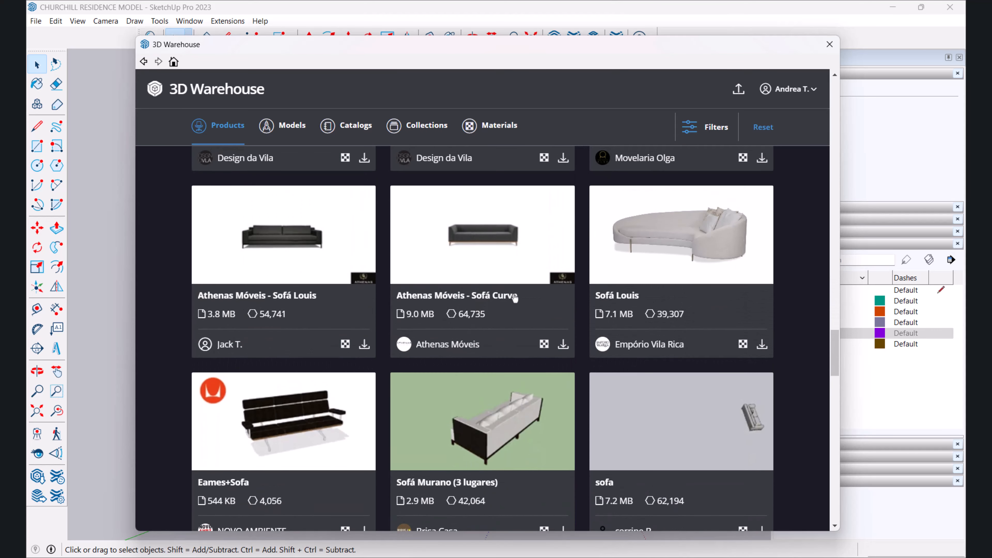
Step: Open the Athenas Móveis - Sofá Curve product and examine its 3D preview from several angles and distances
{"action": "left_click", "coordinate": [475, 297]}
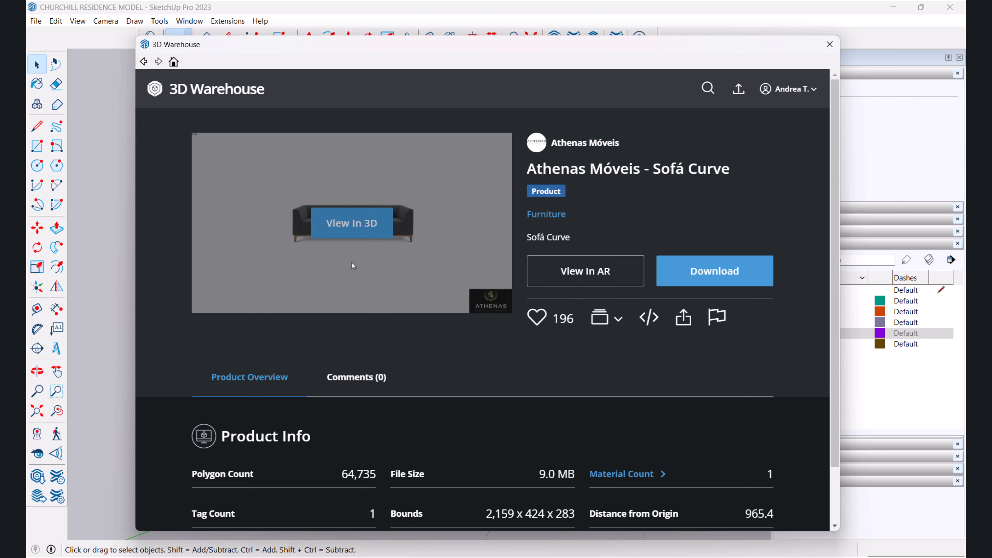
{"action": "left_click", "coordinate": [353, 225]}
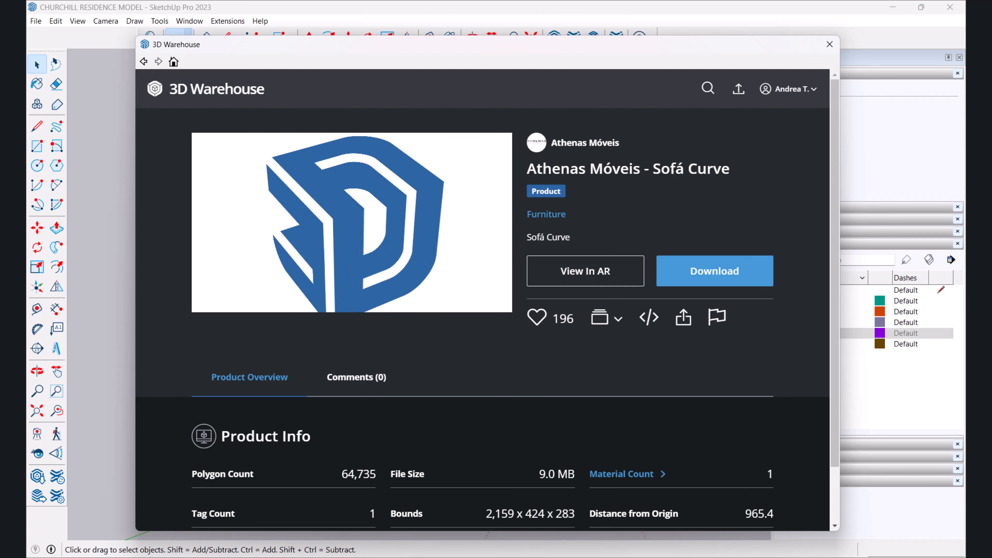
{"action": "scroll", "coordinate": [315, 225], "scroll_direction": "up", "scroll_amount": 6}
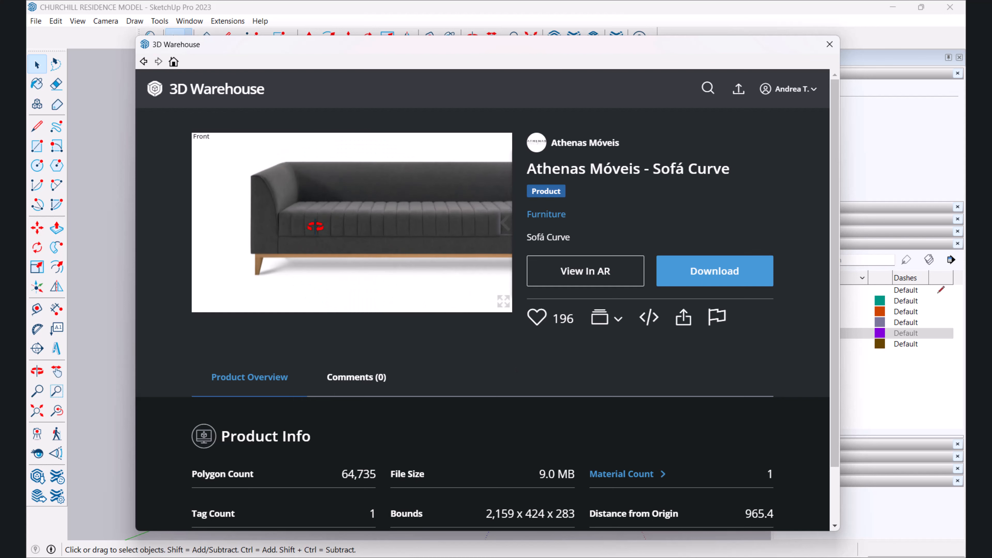
{"action": "left_click_drag", "start_coordinate": [328, 235], "coordinate": [392, 224]}
{"action": "scroll", "coordinate": [390, 261], "scroll_direction": "down", "scroll_amount": 2}
{"action": "scroll", "coordinate": [426, 248], "scroll_direction": "down", "scroll_amount": 4}
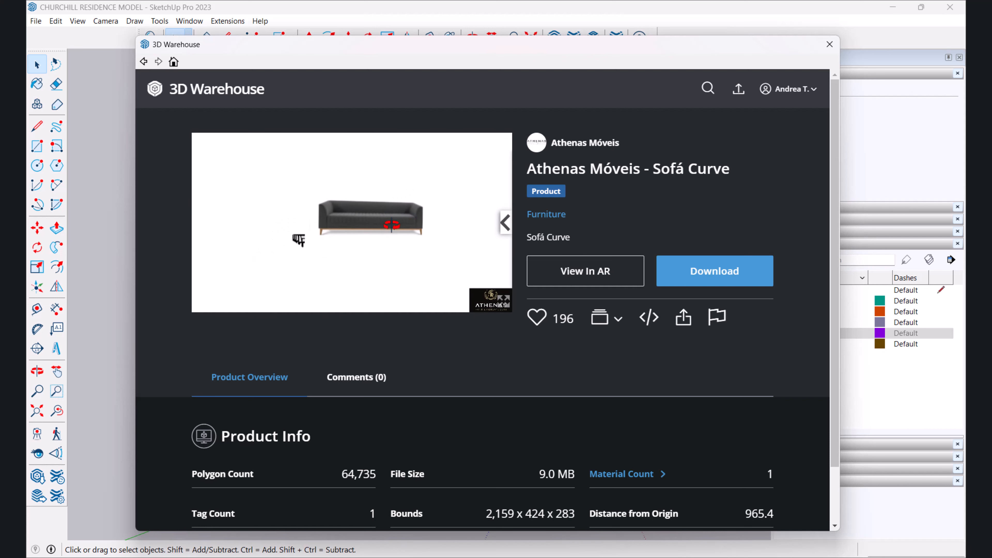
{"action": "scroll", "coordinate": [398, 220], "scroll_direction": "up", "scroll_amount": 5}
{"action": "scroll", "coordinate": [425, 209], "scroll_direction": "down", "scroll_amount": 4}
{"action": "scroll", "coordinate": [381, 215], "scroll_direction": "up", "scroll_amount": 4}
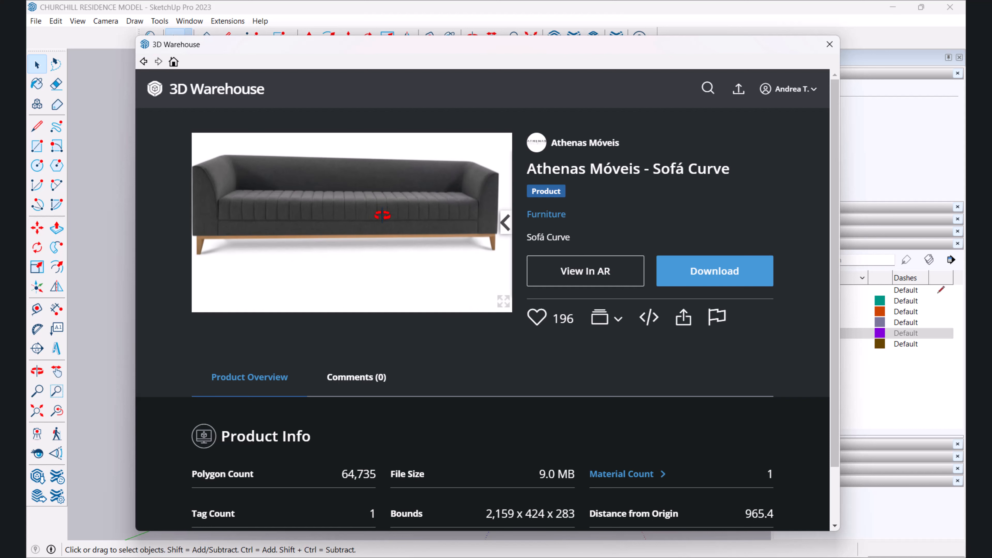
{"action": "scroll", "coordinate": [376, 217], "scroll_direction": "down", "scroll_amount": 4}
{"action": "middle_click_drag", "start_coordinate": [366, 220], "coordinate": [503, 221]}
{"action": "scroll", "coordinate": [246, 203], "scroll_direction": "up", "scroll_amount": 3}
{"action": "scroll", "coordinate": [278, 204], "scroll_direction": "up", "scroll_amount": 6}
{"action": "scroll", "coordinate": [347, 209], "scroll_direction": "down", "scroll_amount": 4}
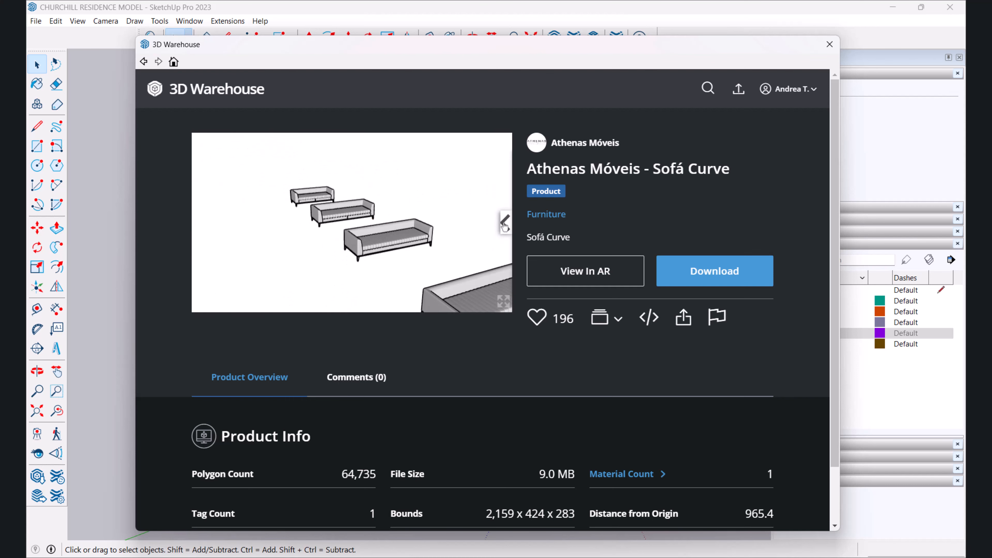
{"action": "scroll", "coordinate": [414, 228], "scroll_direction": "up", "scroll_amount": 4}
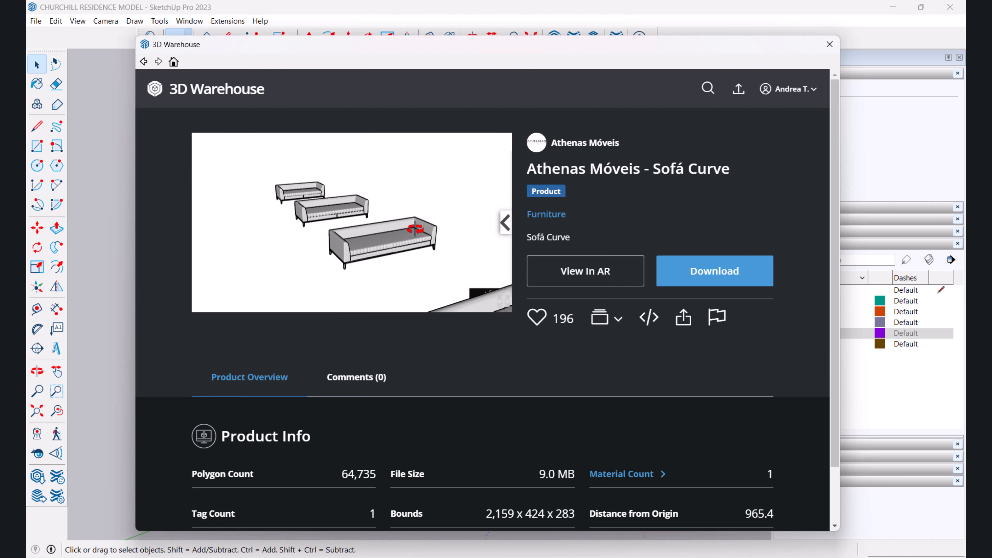
{"action": "scroll", "coordinate": [396, 233], "scroll_direction": "down", "scroll_amount": 4}
{"action": "scroll", "coordinate": [266, 213], "scroll_direction": "up", "scroll_amount": 4}
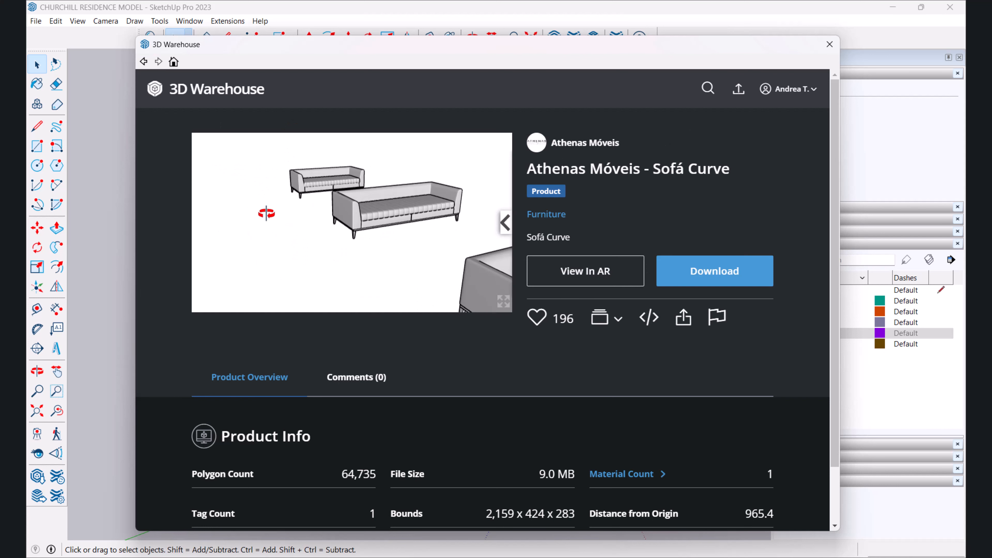
Step: Return to the sofa results and look through further models, loading more results
{"action": "left_click", "coordinate": [144, 62]}
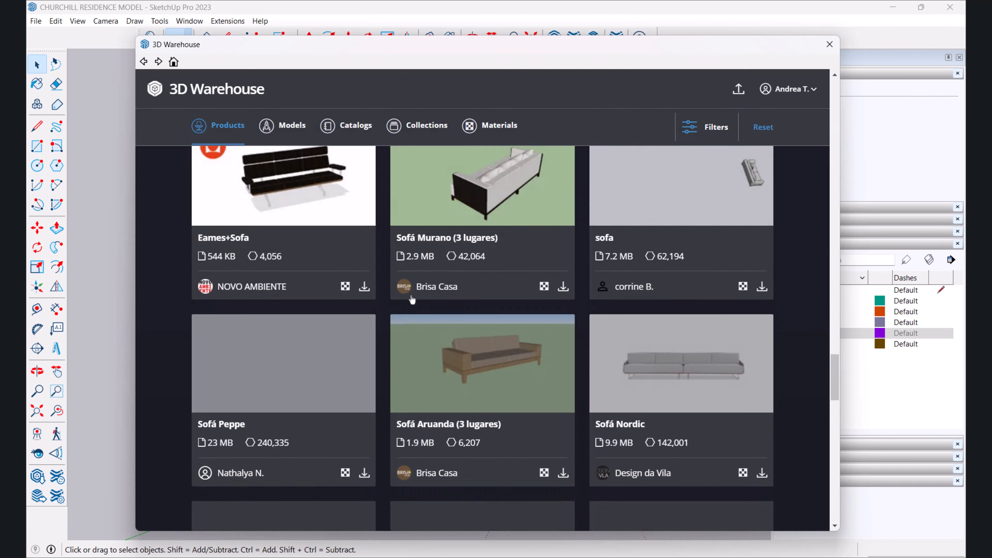
{"action": "scroll", "coordinate": [424, 294], "scroll_direction": "down", "scroll_amount": 8}
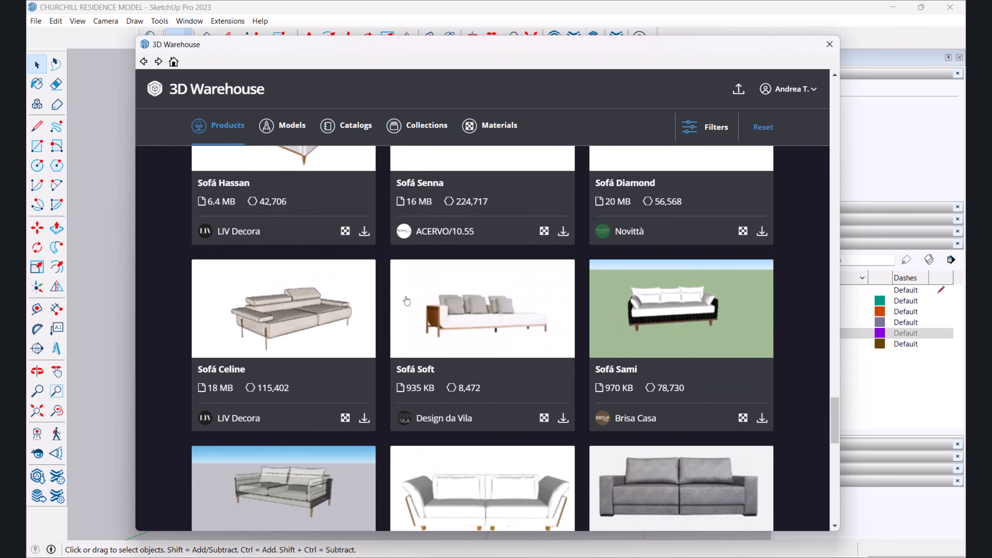
{"action": "scroll", "coordinate": [405, 301], "scroll_direction": "down", "scroll_amount": 5}
{"action": "scroll", "coordinate": [405, 300], "scroll_direction": "down", "scroll_amount": 12}
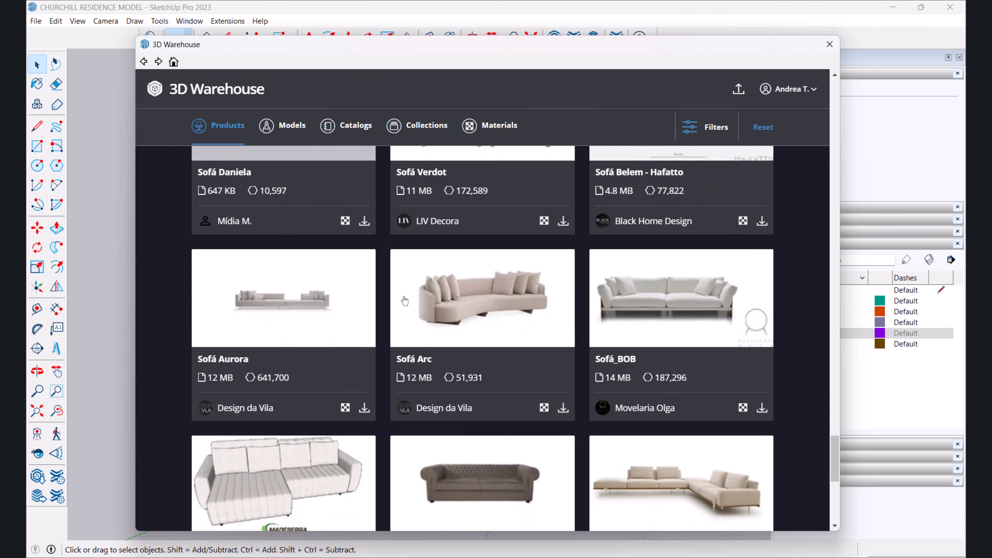
{"action": "scroll", "coordinate": [405, 300], "scroll_direction": "down", "scroll_amount": 3}
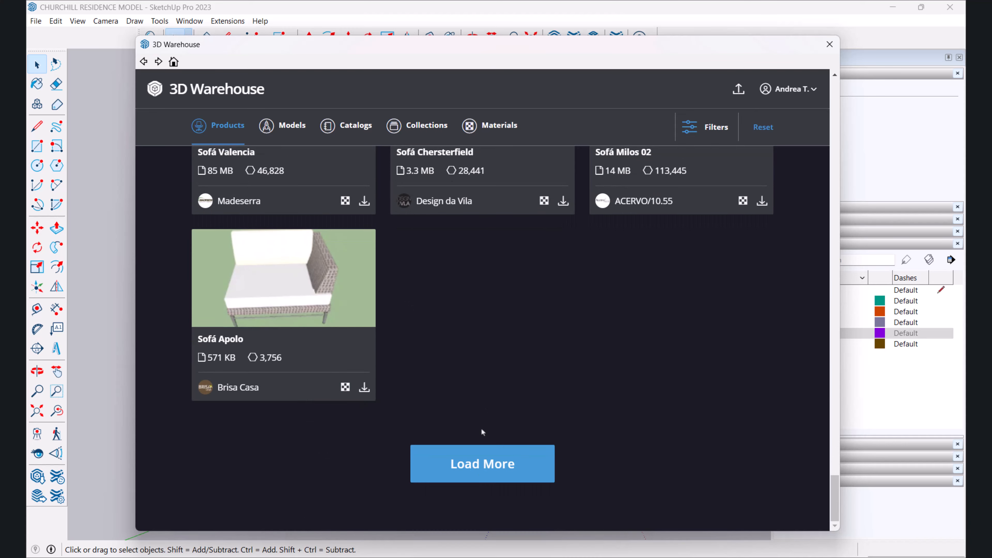
{"action": "left_click", "coordinate": [483, 461]}
{"action": "scroll", "coordinate": [493, 336], "scroll_direction": "down", "scroll_amount": 10}
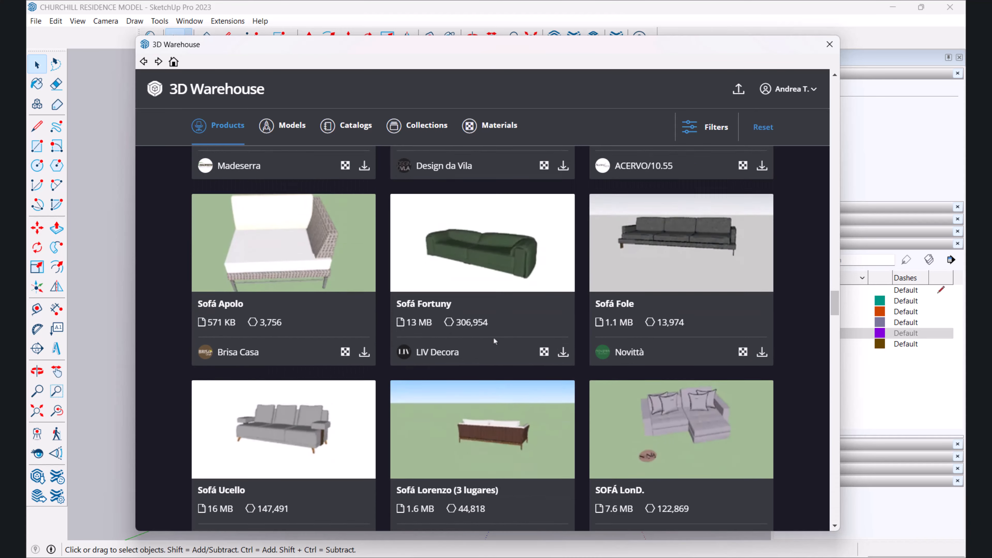
{"action": "scroll", "coordinate": [435, 344], "scroll_direction": "down", "scroll_amount": 12}
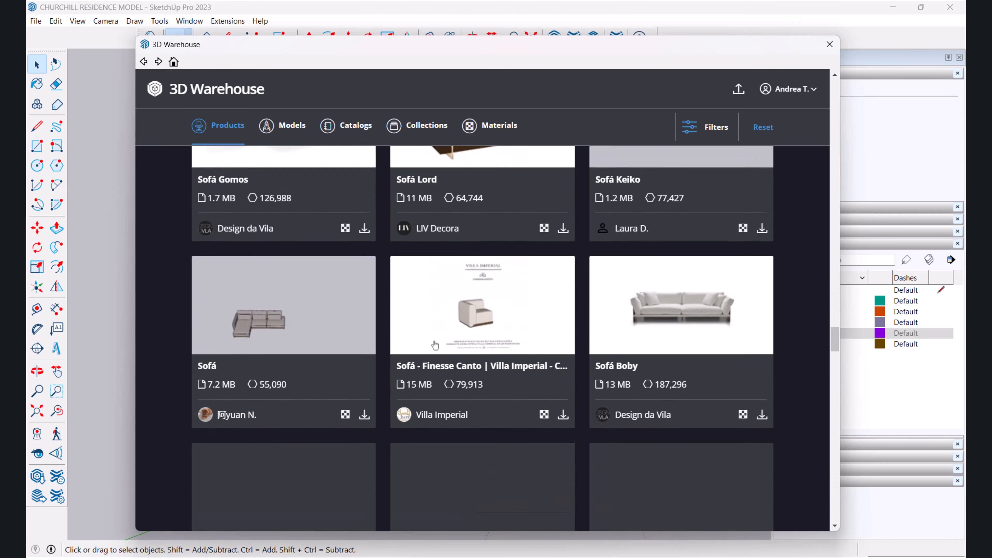
{"action": "scroll", "coordinate": [436, 344], "scroll_direction": "down", "scroll_amount": 6}
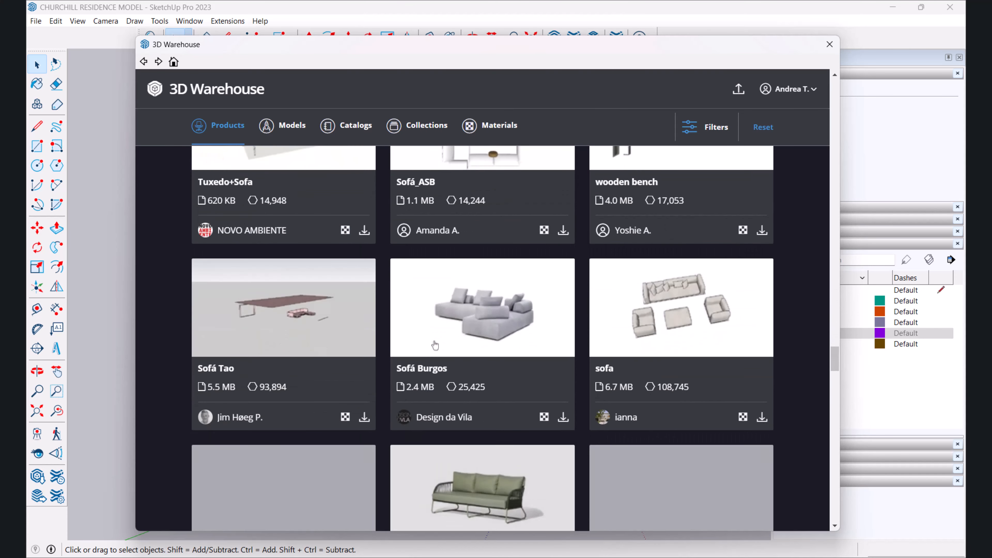
{"action": "scroll", "coordinate": [440, 342], "scroll_direction": "down", "scroll_amount": 2}
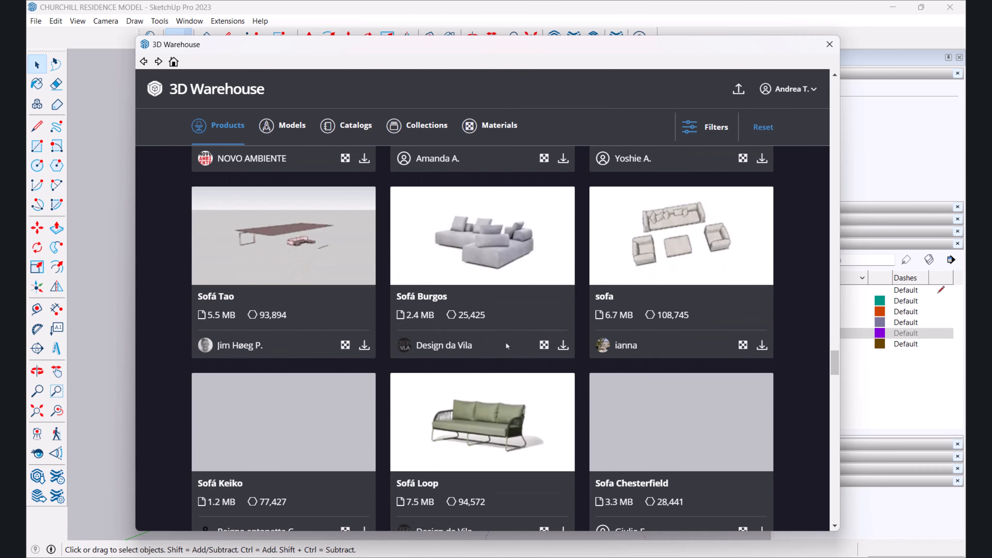
Step: Load the Sofá Burgos model directly into the house model and place it in the living area
{"action": "left_click", "coordinate": [563, 346]}
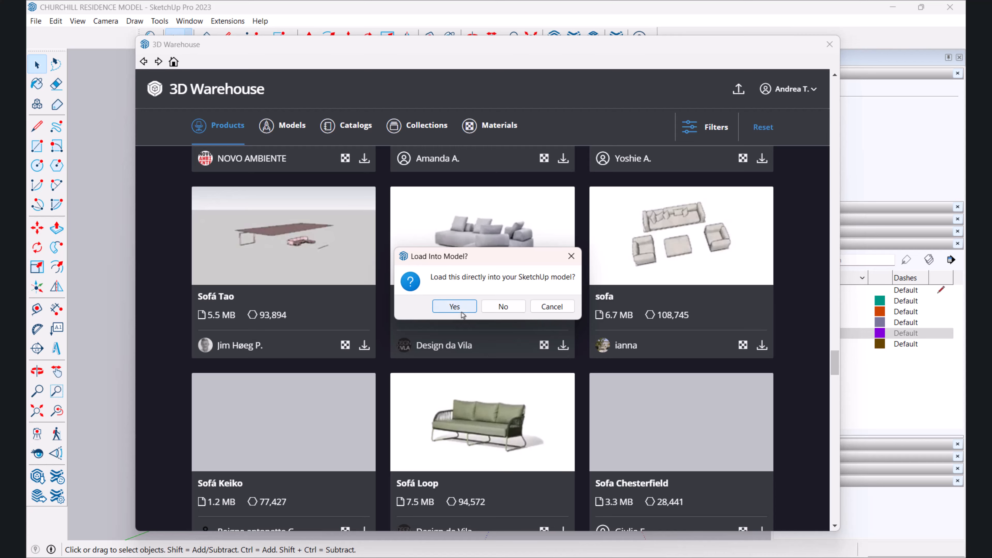
{"action": "left_click", "coordinate": [454, 306]}
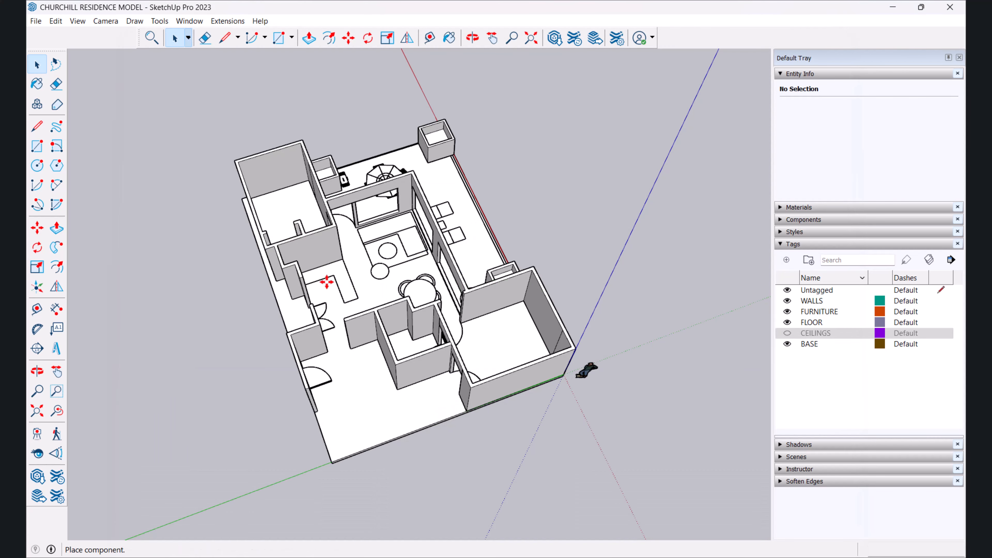
{"action": "scroll", "coordinate": [344, 277], "scroll_direction": "up", "scroll_amount": 5}
{"action": "scroll", "coordinate": [450, 288], "scroll_direction": "down", "scroll_amount": 2}
{"action": "scroll", "coordinate": [436, 288], "scroll_direction": "up", "scroll_amount": 2}
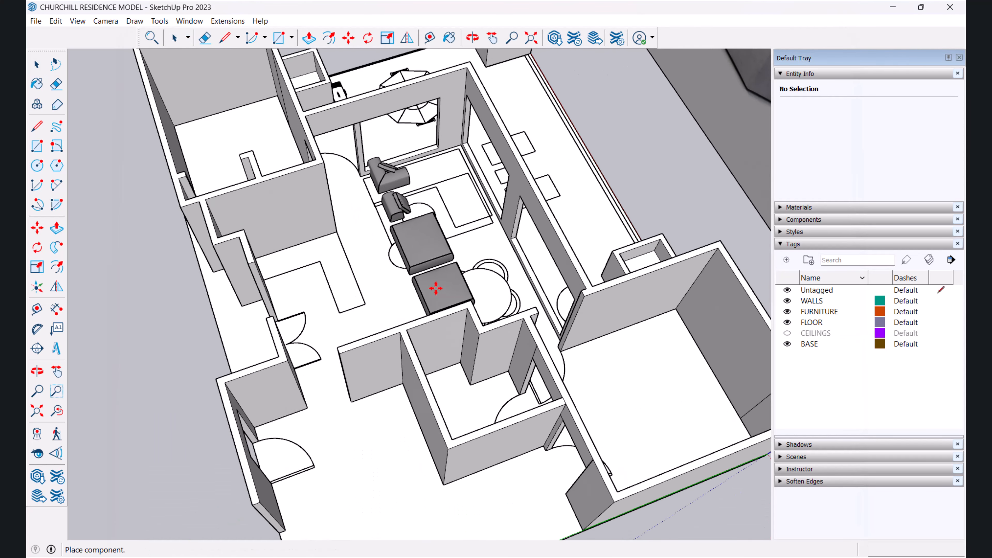
{"action": "scroll", "coordinate": [459, 315], "scroll_direction": "up", "scroll_amount": 3}
{"action": "left_click", "coordinate": [433, 287]}
{"action": "middle_click_drag", "start_coordinate": [463, 288], "coordinate": [348, 246]}
{"action": "scroll", "coordinate": [555, 253], "scroll_direction": "up", "scroll_amount": 2}
Step: Try to move the Sofá Burgos component, then delete it from the house model
{"action": "key", "text": "space"}
{"action": "key", "text": "m"}
{"action": "left_click", "coordinate": [505, 250]}
{"action": "middle_click_drag", "start_coordinate": [456, 284], "coordinate": [402, 283]}
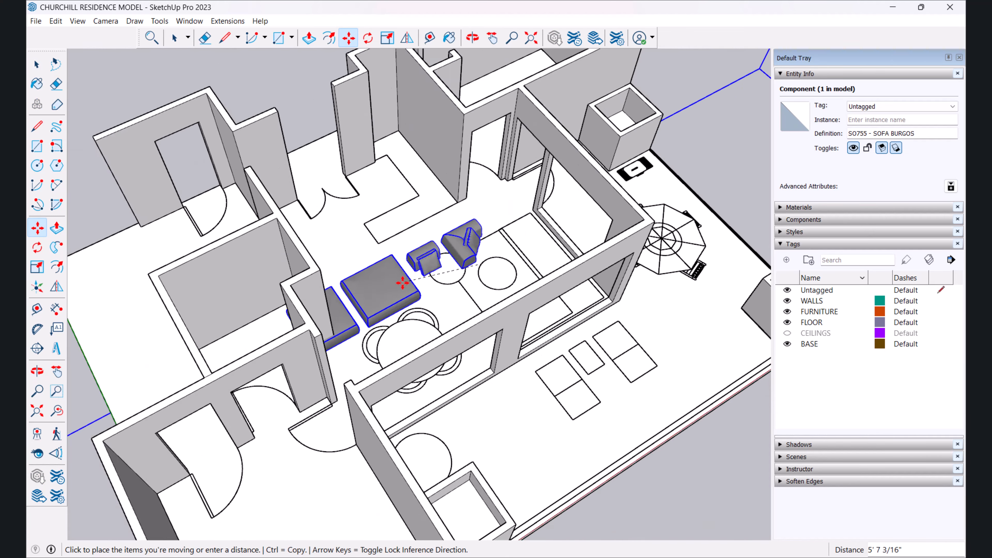
{"action": "scroll", "coordinate": [406, 280], "scroll_direction": "down", "scroll_amount": 5}
{"action": "key", "text": "space"}
{"action": "middle_click_drag", "start_coordinate": [589, 355], "coordinate": [465, 133]}
{"action": "middle_click_drag", "start_coordinate": [487, 233], "coordinate": [569, 382]}
{"action": "key", "text": "Delete"}
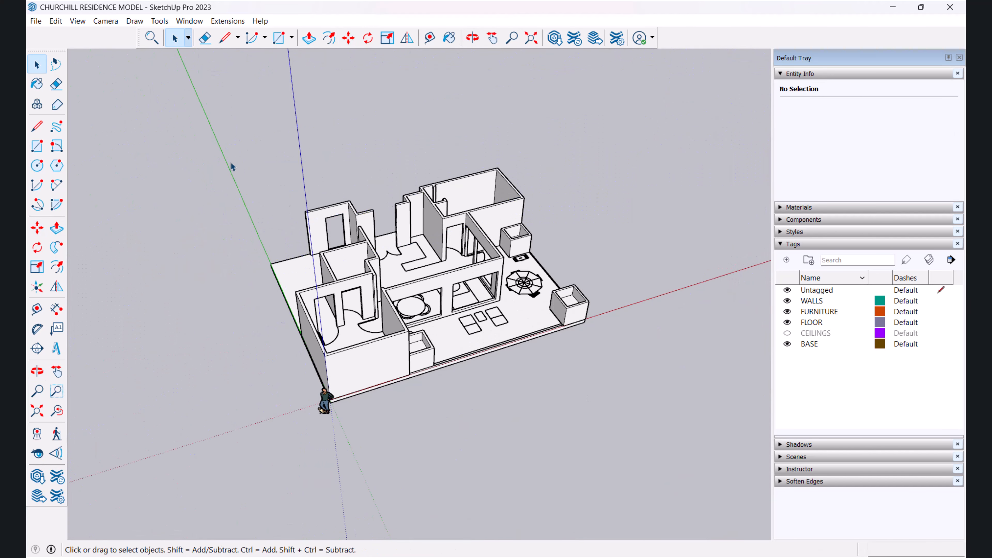
Step: Reopen 3D Warehouse and load the Sofá Cassius model directly into the house model
{"action": "left_click", "coordinate": [189, 22]}
{"action": "left_click", "coordinate": [217, 104]}
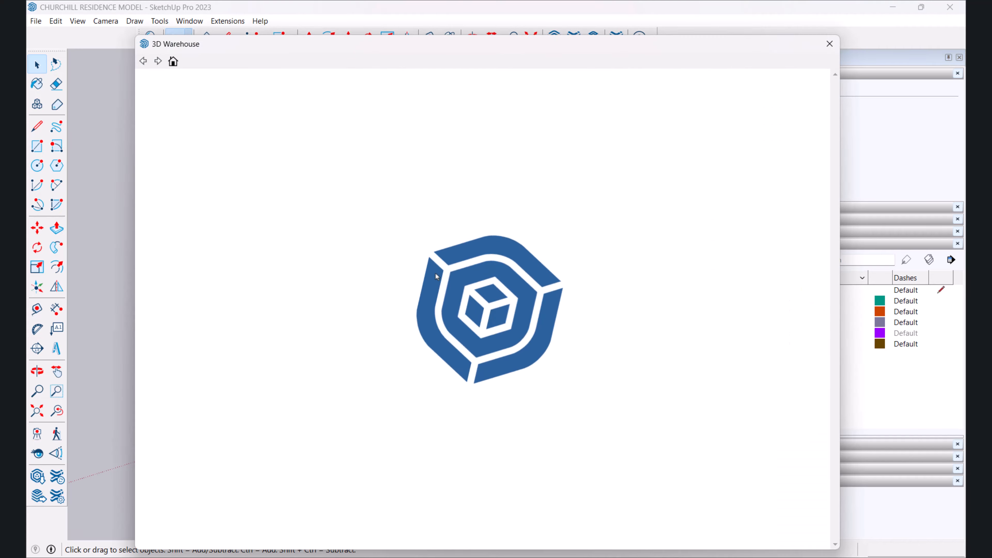
{"action": "scroll", "coordinate": [455, 299], "scroll_direction": "down", "scroll_amount": 10}
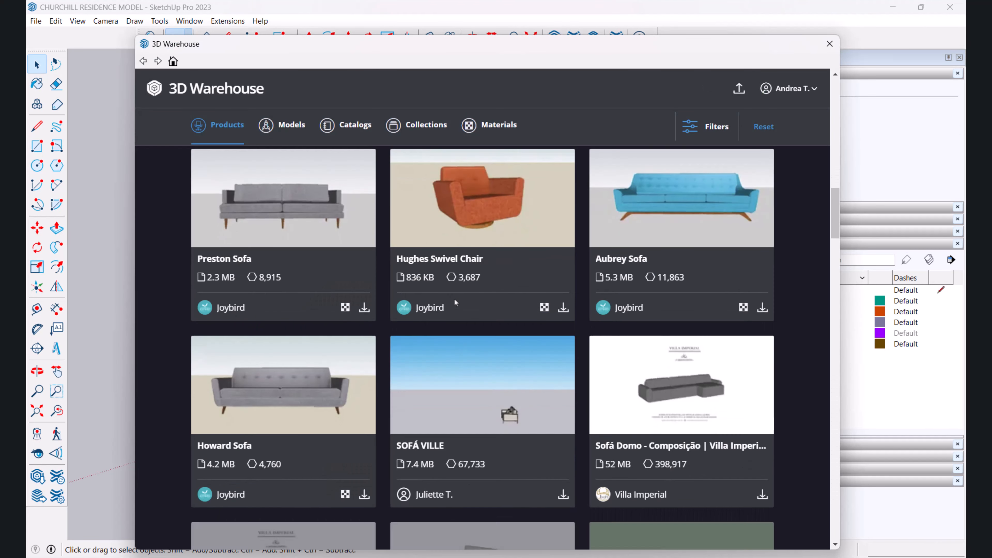
{"action": "scroll", "coordinate": [455, 302], "scroll_direction": "down", "scroll_amount": 3}
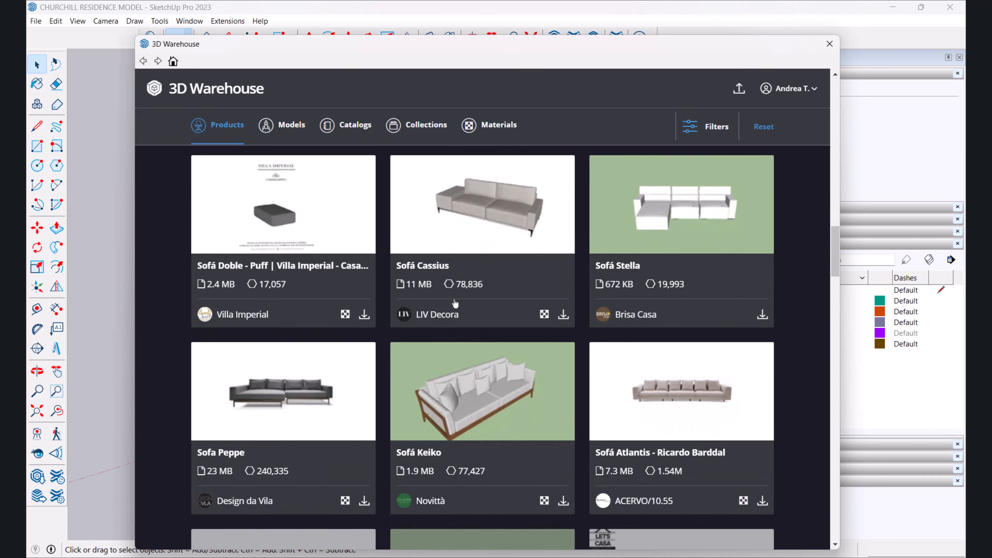
{"action": "left_click", "coordinate": [563, 315]}
{"action": "left_click", "coordinate": [456, 315]}
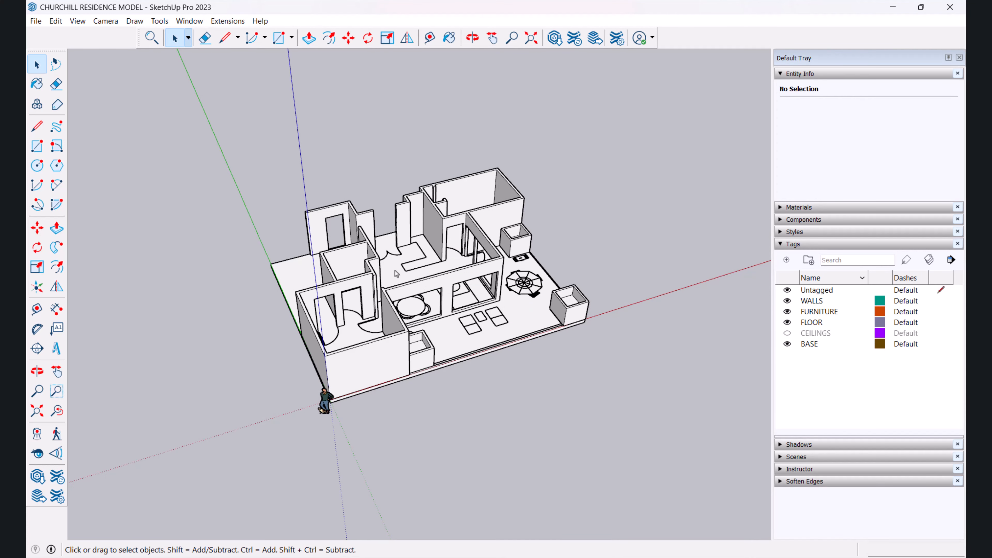
Step: Place the Sofá Cassius component on the living area floor near the round dining table
{"action": "scroll", "coordinate": [393, 270], "scroll_direction": "up", "scroll_amount": 1}
{"action": "scroll", "coordinate": [479, 288], "scroll_direction": "down", "scroll_amount": 2}
{"action": "scroll", "coordinate": [452, 314], "scroll_direction": "up", "scroll_amount": 2}
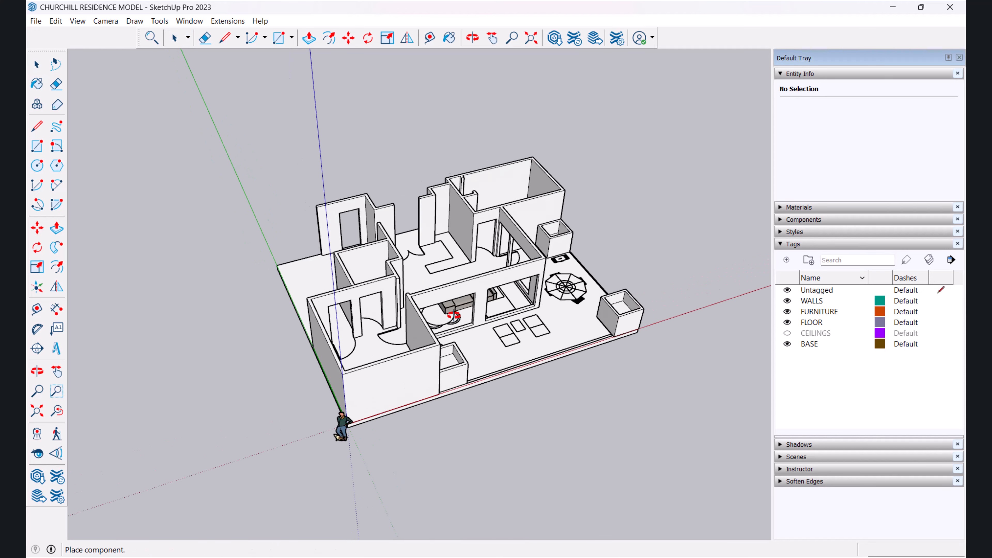
{"action": "middle_click_drag", "start_coordinate": [452, 314], "coordinate": [476, 284]}
{"action": "scroll", "coordinate": [437, 285], "scroll_direction": "up", "scroll_amount": 3}
{"action": "left_click", "coordinate": [321, 226]}
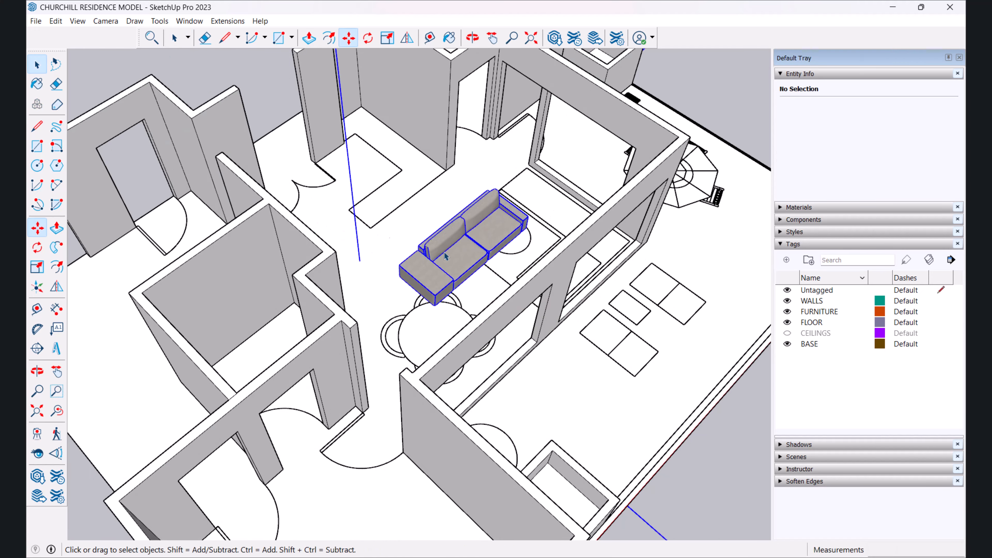
{"action": "scroll", "coordinate": [459, 259], "scroll_direction": "up", "scroll_amount": 3}
{"action": "scroll", "coordinate": [456, 261], "scroll_direction": "down", "scroll_amount": 4}
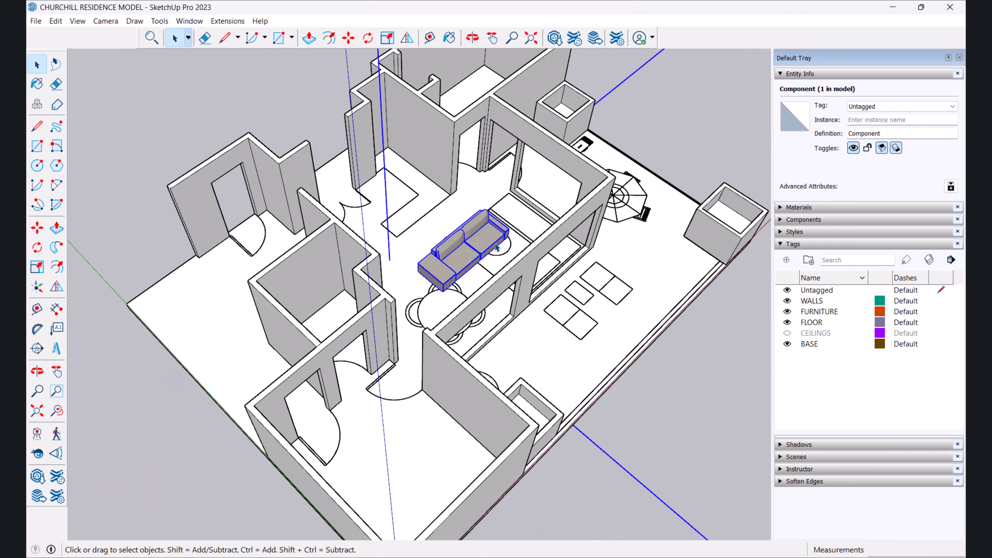
Step: Open the sofa component for editing and delete the flat sofa image located far outside the house
{"action": "scroll", "coordinate": [493, 262], "scroll_direction": "down", "scroll_amount": 3}
{"action": "scroll", "coordinate": [524, 256], "scroll_direction": "down", "scroll_amount": 2}
{"action": "middle_click_drag", "start_coordinate": [531, 262], "coordinate": [414, 244], "text": "shift"}
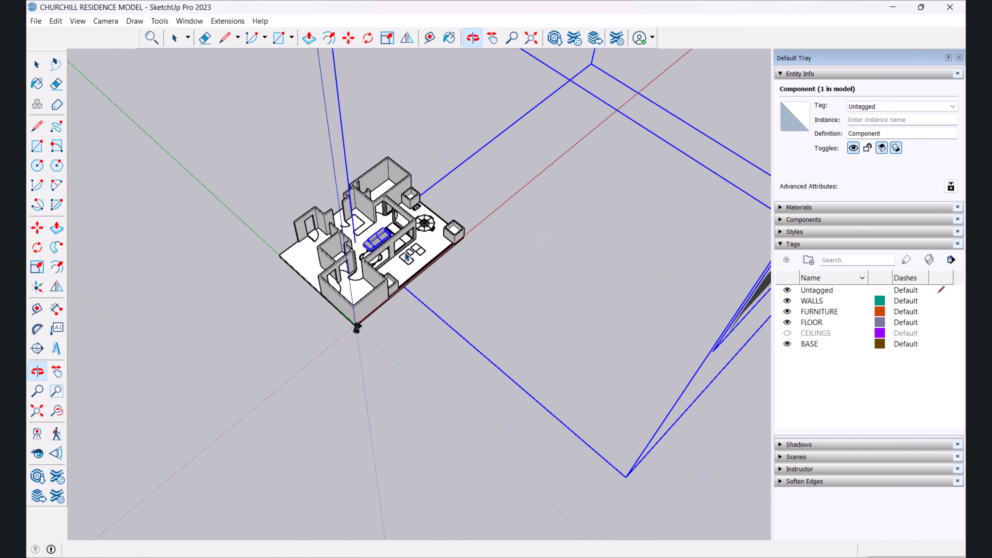
{"action": "scroll", "coordinate": [402, 252], "scroll_direction": "down", "scroll_amount": 4}
{"action": "scroll", "coordinate": [580, 238], "scroll_direction": "up", "scroll_amount": 2}
{"action": "scroll", "coordinate": [436, 291], "scroll_direction": "down", "scroll_amount": 2}
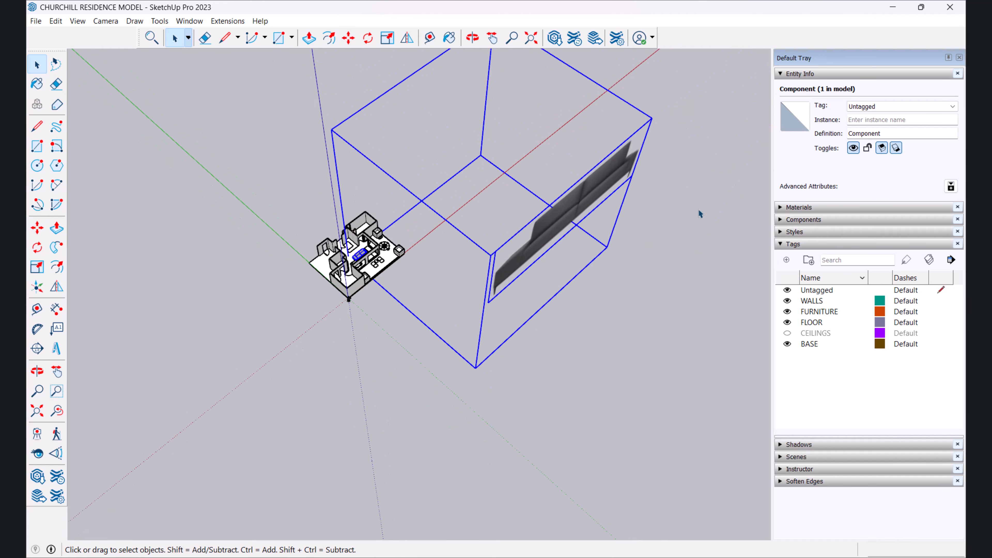
{"action": "scroll", "coordinate": [697, 214], "scroll_direction": "up", "scroll_amount": 2}
{"action": "middle_click_drag", "start_coordinate": [625, 219], "coordinate": [598, 135]}
{"action": "scroll", "coordinate": [516, 178], "scroll_direction": "down", "scroll_amount": 3}
{"action": "scroll", "coordinate": [436, 233], "scroll_direction": "up", "scroll_amount": 3}
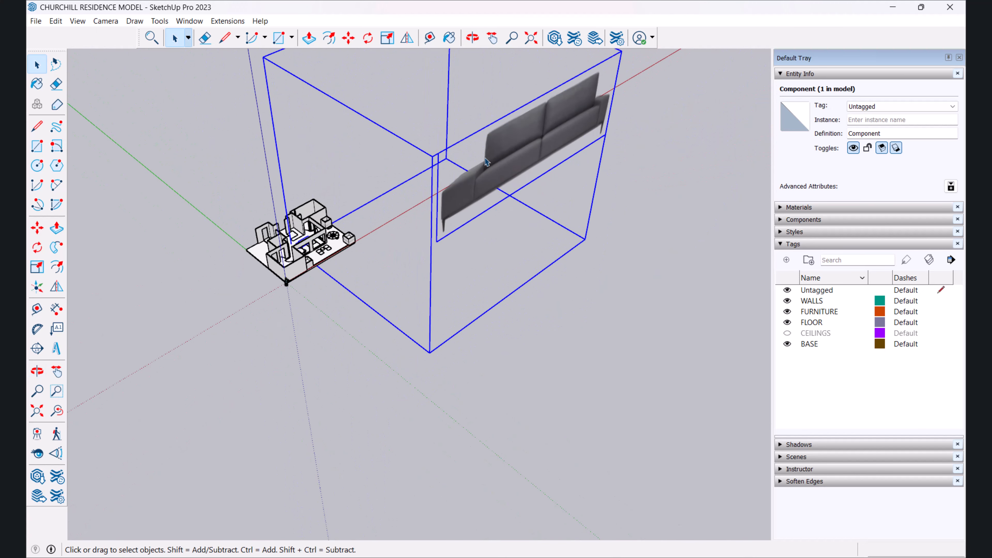
{"action": "left_click", "coordinate": [506, 177]}
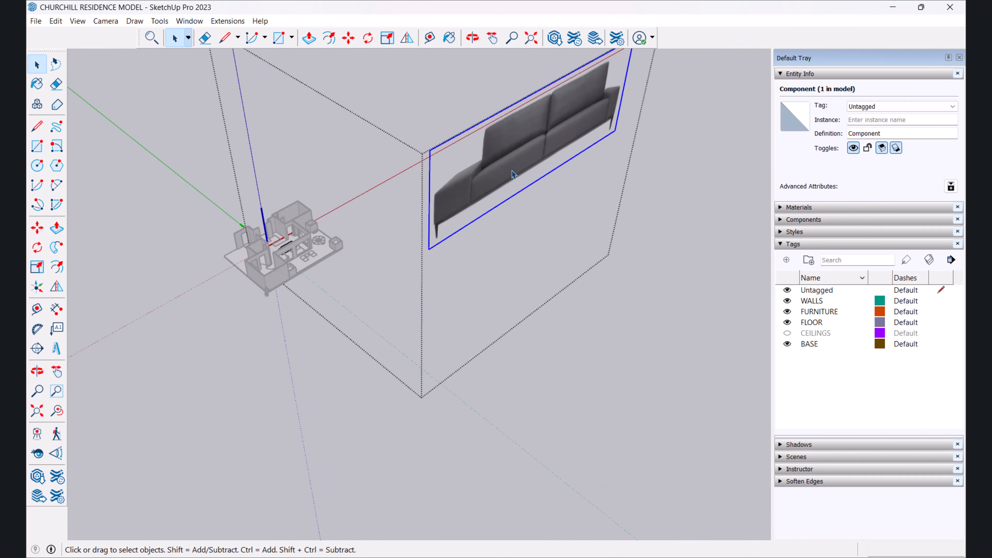
{"action": "left_click", "coordinate": [448, 230]}
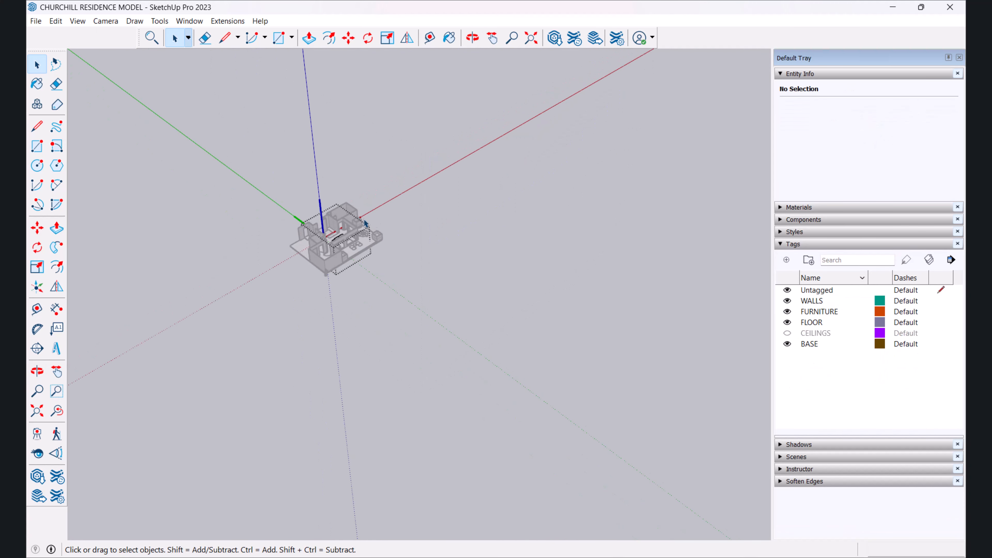
Step: Rotate the Sofá Cassius component a quarter turn clockwise on the floor so its back faces the patio with the umbrella table
{"action": "scroll", "coordinate": [373, 216], "scroll_direction": "up", "scroll_amount": 5}
{"action": "scroll", "coordinate": [315, 270], "scroll_direction": "up", "scroll_amount": 8}
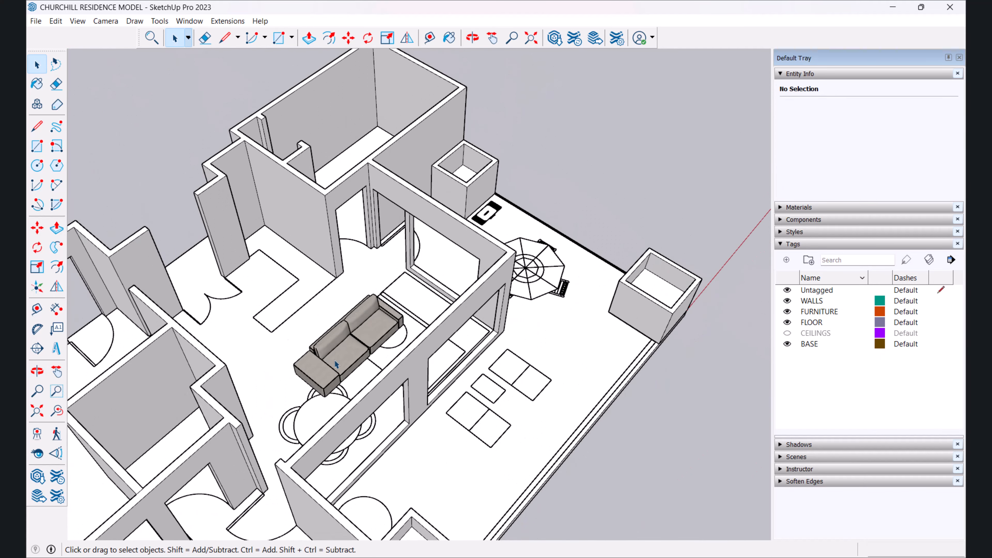
{"action": "left_click", "coordinate": [335, 360]}
{"action": "scroll", "coordinate": [335, 360], "scroll_direction": "up", "scroll_amount": 5}
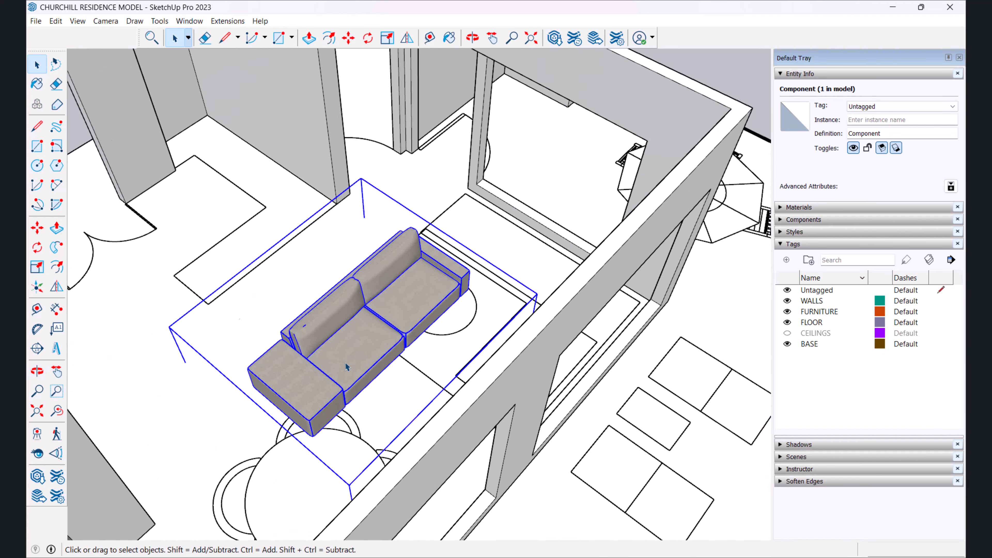
{"action": "key", "text": "q"}
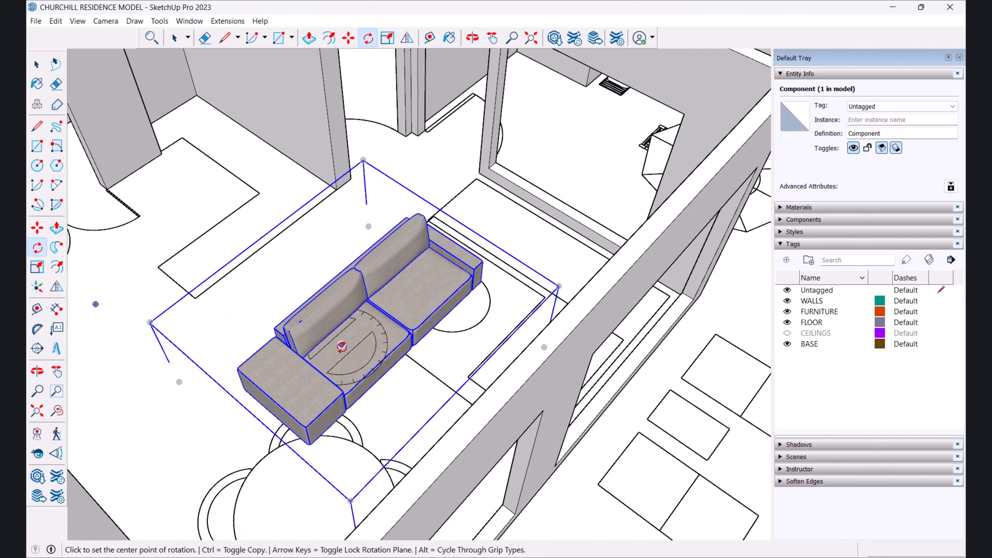
{"action": "left_click", "coordinate": [341, 350]}
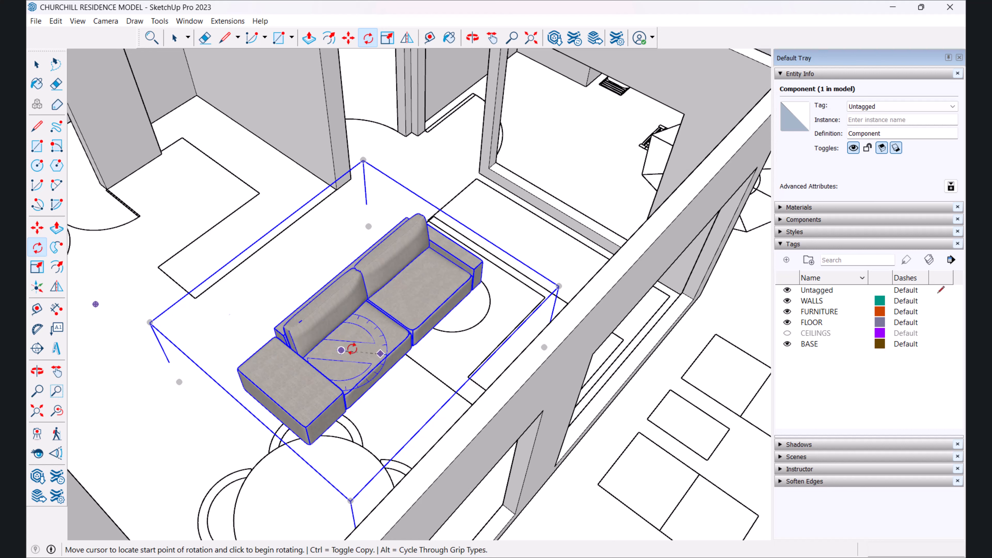
{"action": "key", "text": "Escape"}
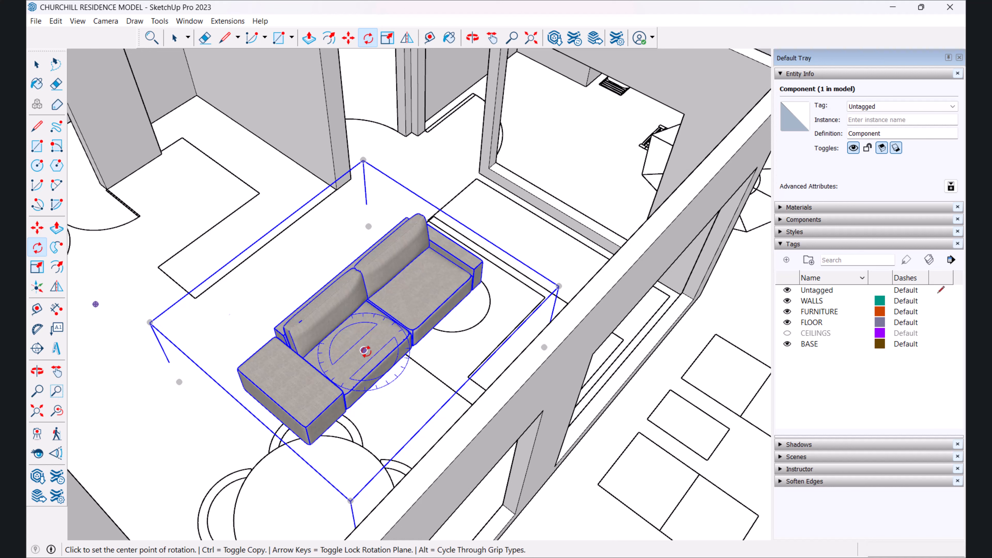
{"action": "left_click", "coordinate": [364, 350]}
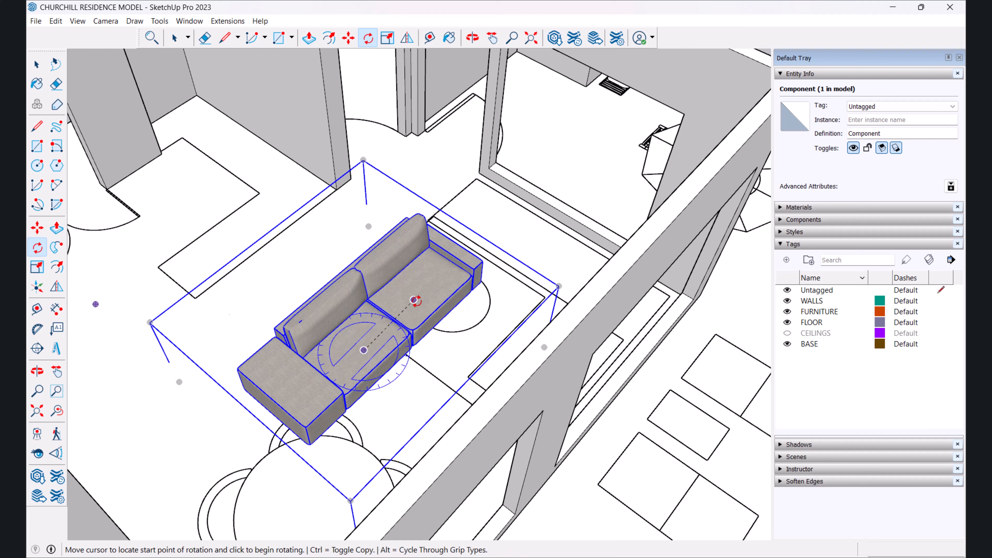
{"action": "left_click", "coordinate": [414, 301]}
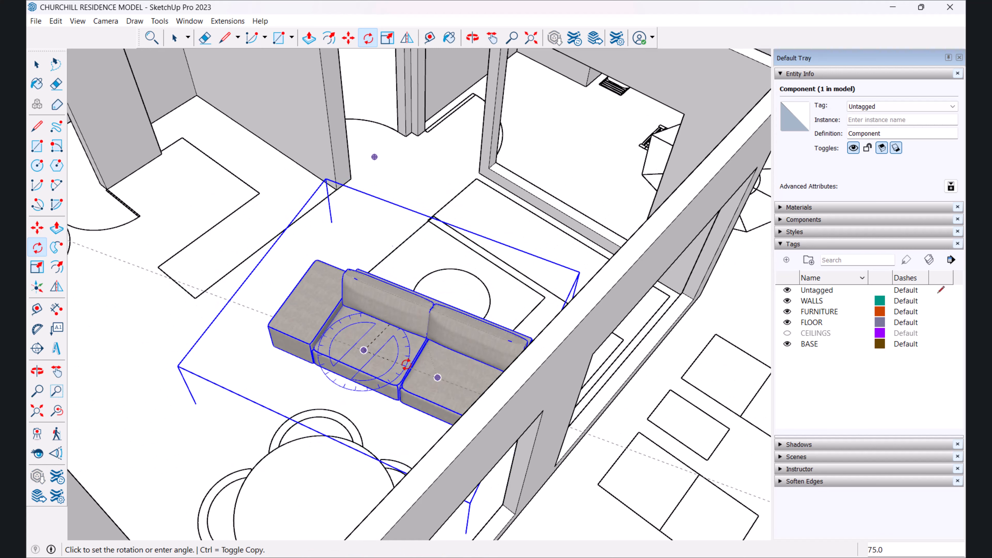
{"action": "key", "text": "Return"}
{"action": "scroll", "coordinate": [328, 357], "scroll_direction": "down", "scroll_amount": 2}
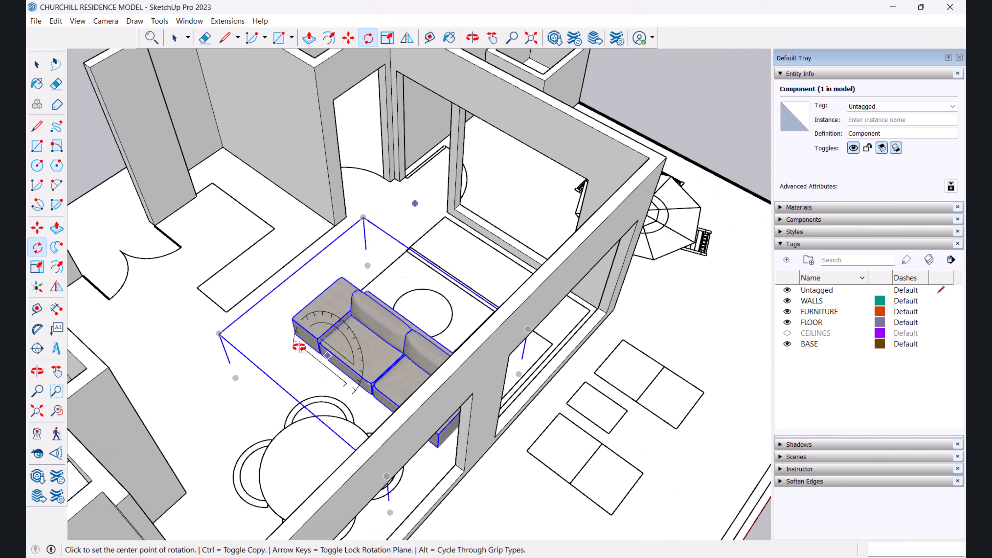
Step: Move the sofa to the patio side of the living area, behind the two round coffee table outlines
{"action": "middle_click_drag", "start_coordinate": [301, 346], "coordinate": [356, 330]}
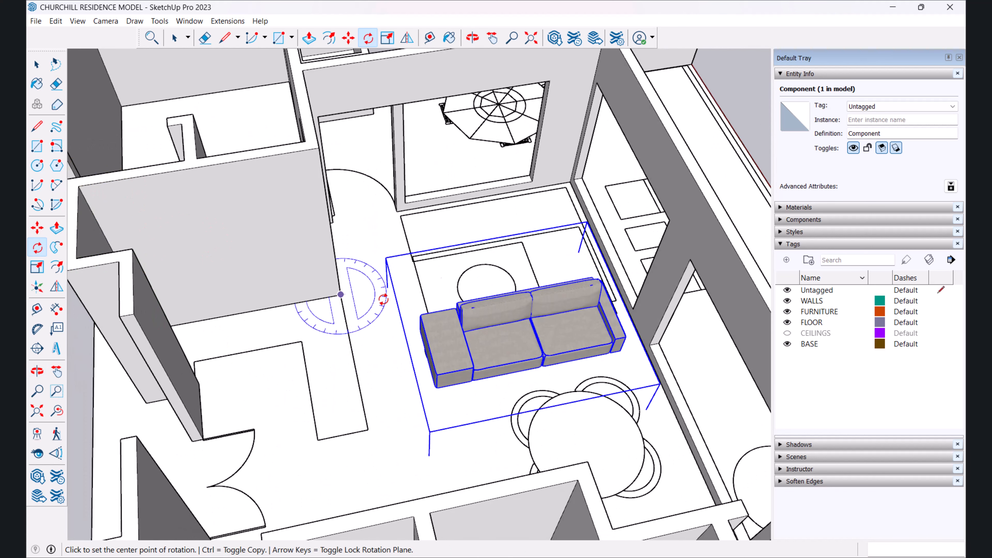
{"action": "key", "text": "m"}
{"action": "left_click", "coordinate": [607, 329]}
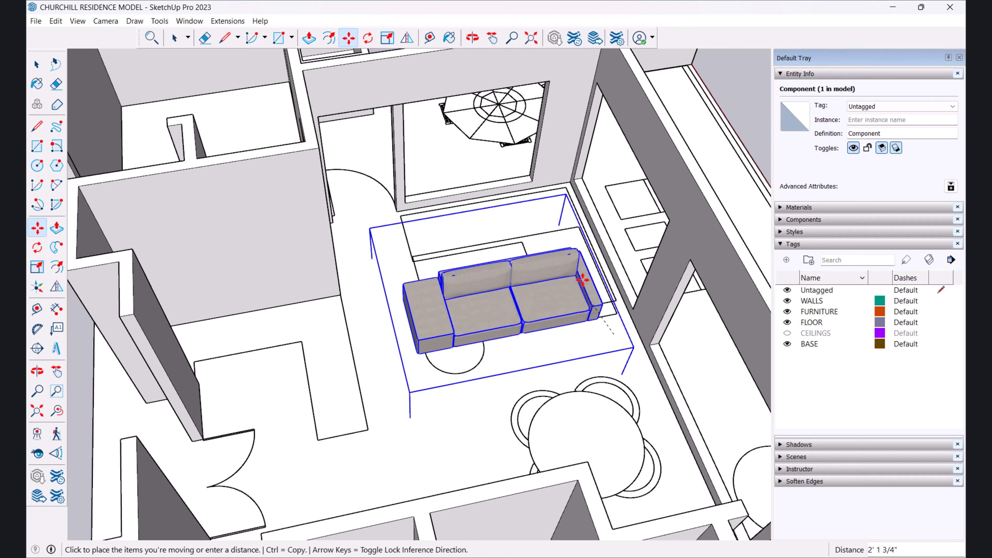
{"action": "left_click", "coordinate": [432, 243]}
{"action": "scroll", "coordinate": [432, 243], "scroll_direction": "up", "scroll_amount": 3}
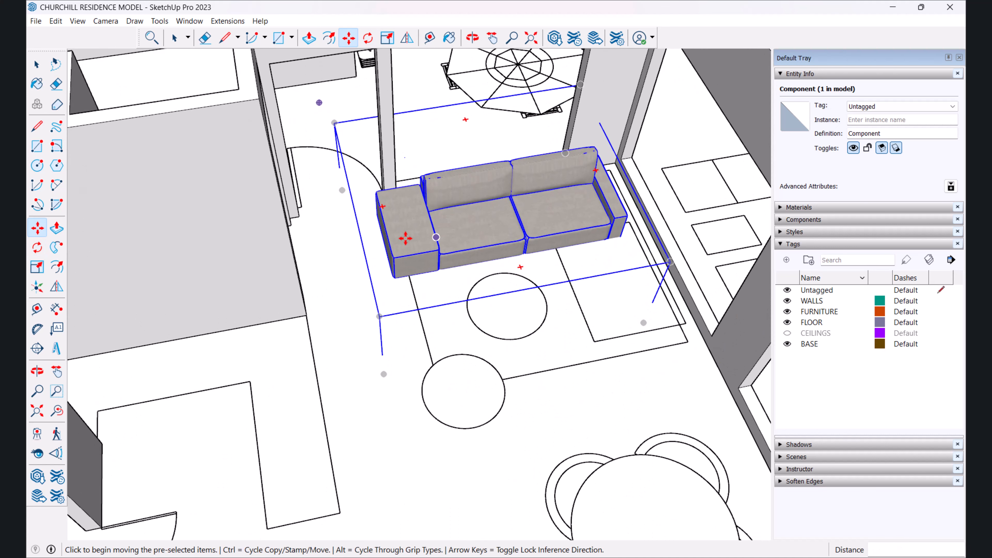
{"action": "left_click", "coordinate": [412, 230]}
{"action": "left_click", "coordinate": [420, 231]}
{"action": "left_click", "coordinate": [524, 236]}
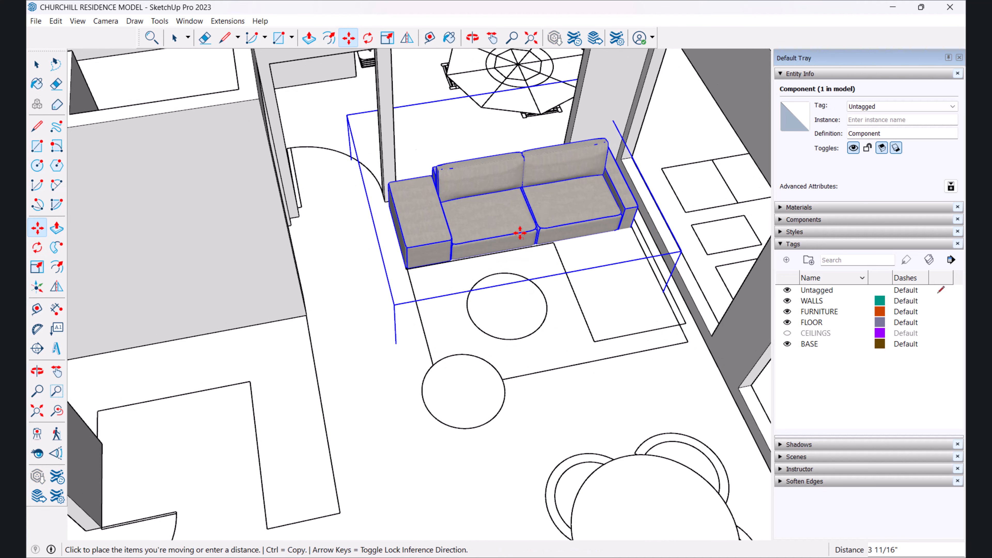
{"action": "key", "text": "space"}
Step: Inspect the sofa's placement in the living area from several angles and within the whole floor plan
{"action": "middle_click_drag", "start_coordinate": [511, 317], "coordinate": [391, 275]}
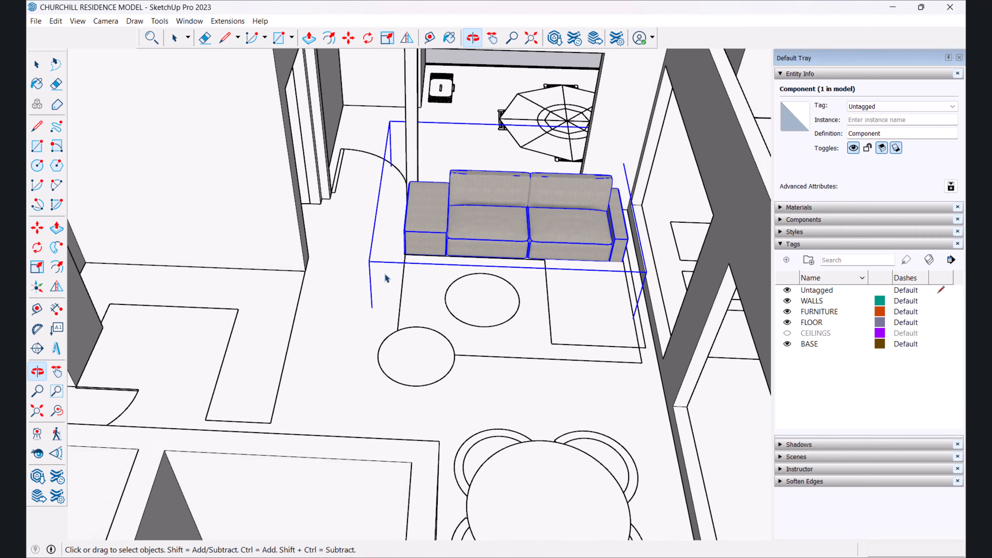
{"action": "scroll", "coordinate": [369, 274], "scroll_direction": "down", "scroll_amount": 3}
{"action": "middle_click_drag", "start_coordinate": [434, 244], "coordinate": [559, 305]}
{"action": "scroll", "coordinate": [521, 319], "scroll_direction": "down", "scroll_amount": 3}
{"action": "scroll", "coordinate": [515, 325], "scroll_direction": "up", "scroll_amount": 1}
{"action": "scroll", "coordinate": [515, 324], "scroll_direction": "up", "scroll_amount": 3}
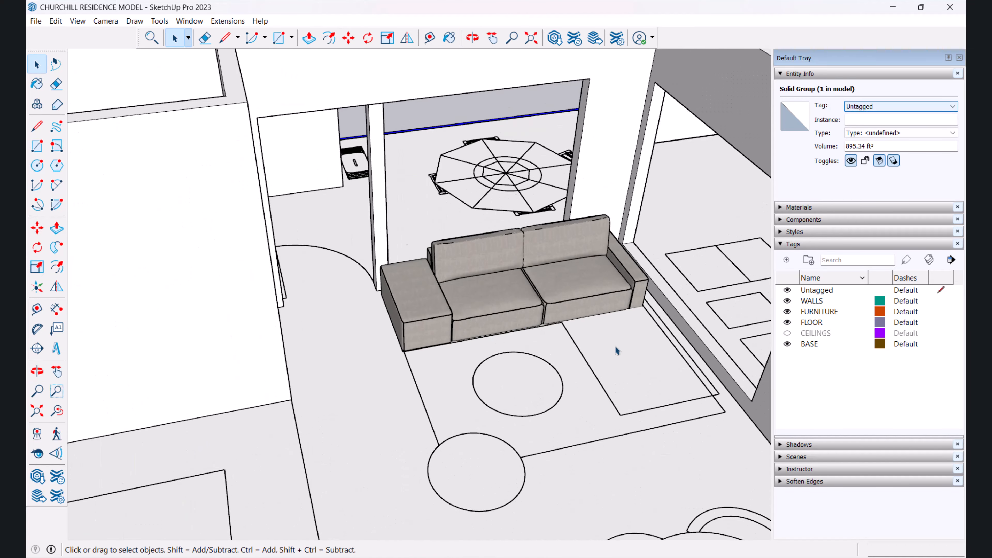
{"action": "scroll", "coordinate": [609, 343], "scroll_direction": "down", "scroll_amount": 3}
{"action": "scroll", "coordinate": [513, 328], "scroll_direction": "up", "scroll_amount": 1}
{"action": "middle_click_drag", "start_coordinate": [544, 394], "coordinate": [414, 348]}
{"action": "scroll", "coordinate": [514, 429], "scroll_direction": "down", "scroll_amount": 2}
{"action": "scroll", "coordinate": [430, 360], "scroll_direction": "down", "scroll_amount": 3}
{"action": "scroll", "coordinate": [545, 255], "scroll_direction": "down", "scroll_amount": 3}
{"action": "scroll", "coordinate": [415, 351], "scroll_direction": "up", "scroll_amount": 2}
{"action": "middle_click_drag", "start_coordinate": [489, 334], "coordinate": [353, 296]}
{"action": "scroll", "coordinate": [423, 317], "scroll_direction": "up", "scroll_amount": 1}
{"action": "scroll", "coordinate": [424, 317], "scroll_direction": "down", "scroll_amount": 4}
{"action": "scroll", "coordinate": [542, 363], "scroll_direction": "up", "scroll_amount": 5}
{"action": "scroll", "coordinate": [344, 333], "scroll_direction": "down", "scroll_amount": 2}
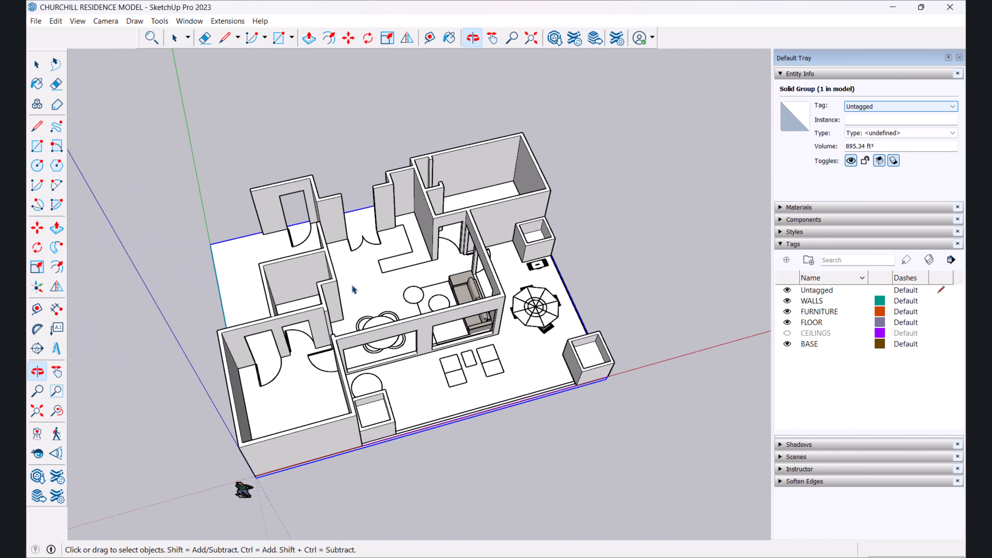
{"action": "key", "text": "space"}
{"action": "scroll", "coordinate": [354, 289], "scroll_direction": "up", "scroll_amount": 5}
{"action": "scroll", "coordinate": [366, 282], "scroll_direction": "down", "scroll_amount": 2}
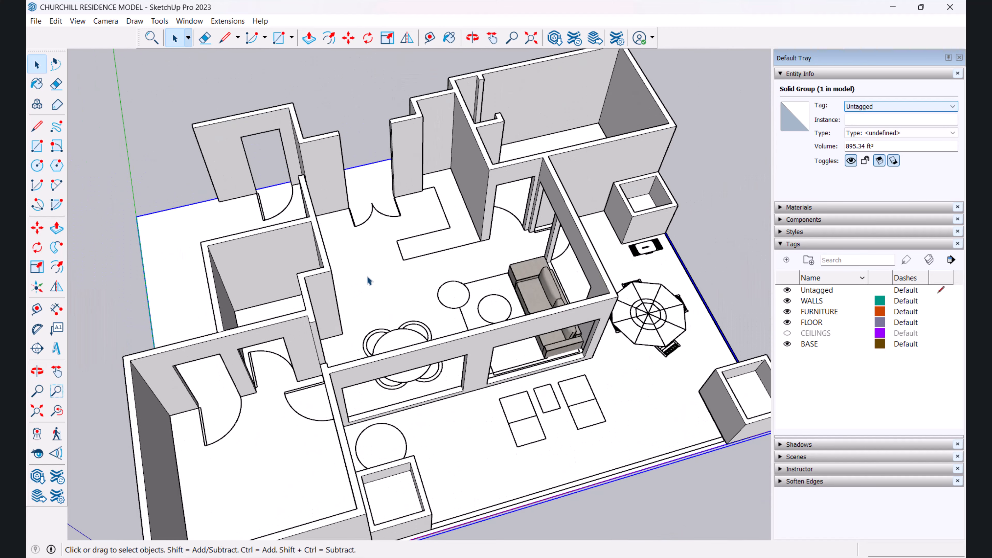
Step: Show the Wood materials collection and check that Materials is enabled for the Default Tray
{"action": "double_click", "coordinate": [366, 281]}
{"action": "scroll", "coordinate": [464, 292], "scroll_direction": "down", "scroll_amount": 2}
{"action": "scroll", "coordinate": [399, 289], "scroll_direction": "up", "scroll_amount": 2}
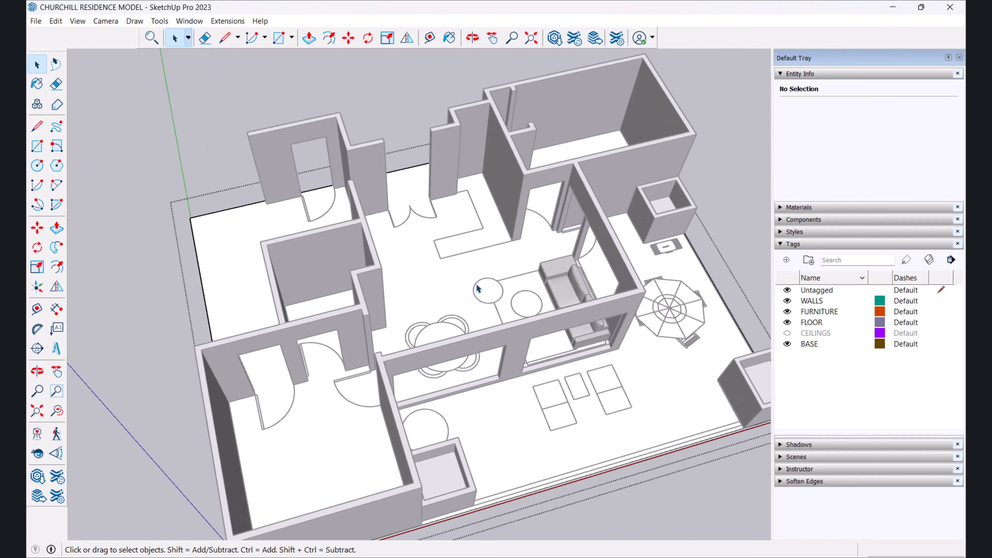
{"action": "scroll", "coordinate": [443, 284], "scroll_direction": "down", "scroll_amount": 1}
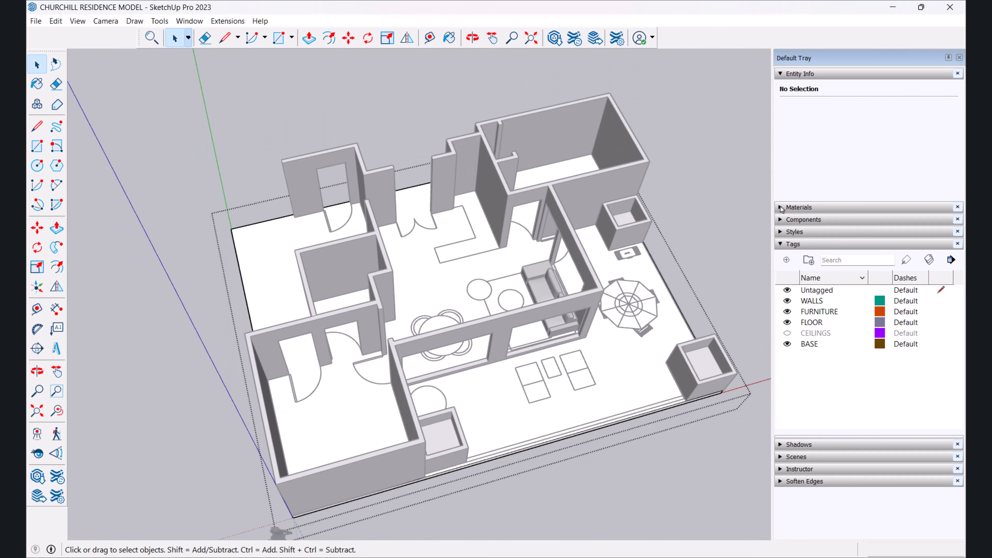
{"action": "left_click", "coordinate": [783, 208]}
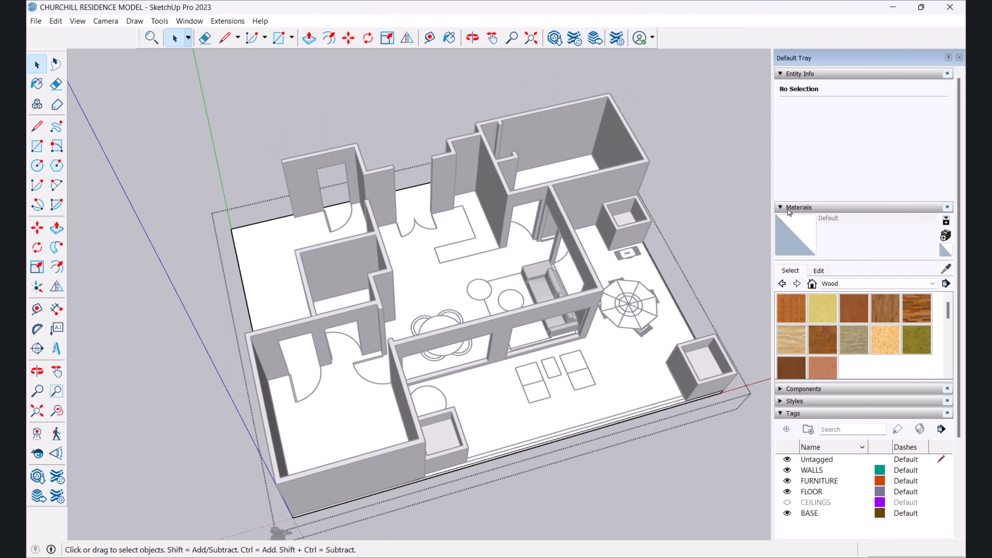
{"action": "left_click", "coordinate": [190, 22]}
{"action": "mouse_move", "coordinate": [207, 34]}
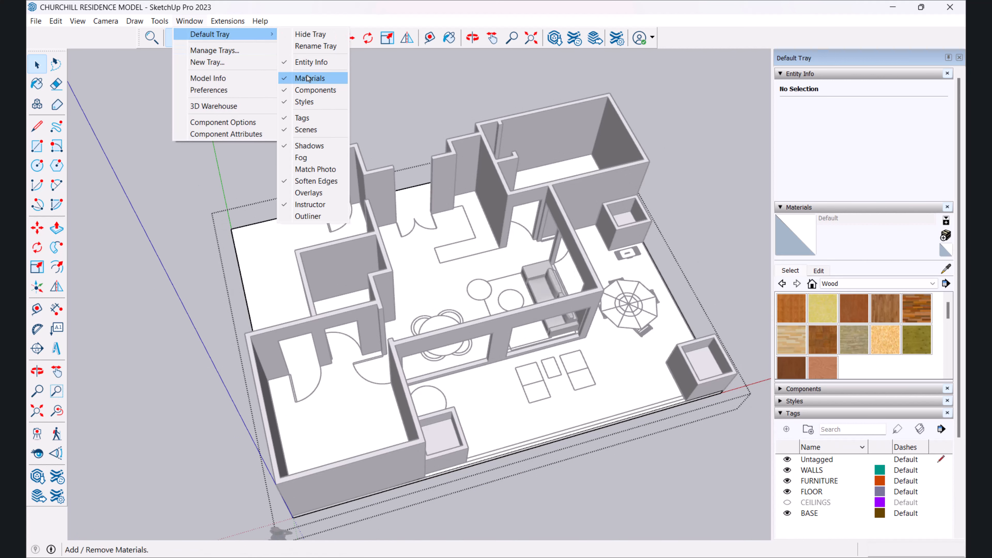
{"action": "left_click", "coordinate": [724, 131]}
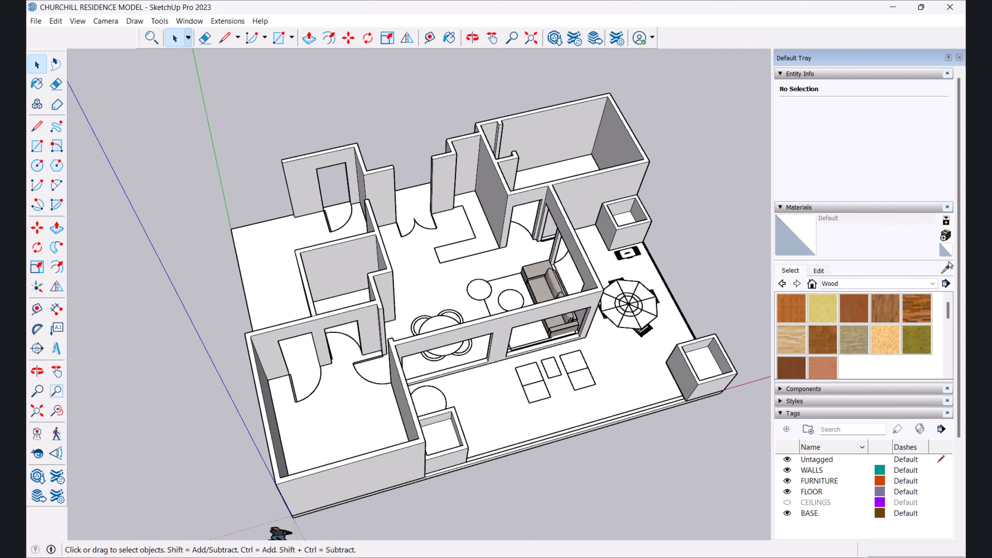
Step: Start a new material and browse for its texture image in the CHURCHILL RESIDENCE folder under TRU CONCEPT PROJECTS on drive T7 (D:)
{"action": "left_click", "coordinate": [945, 236]}
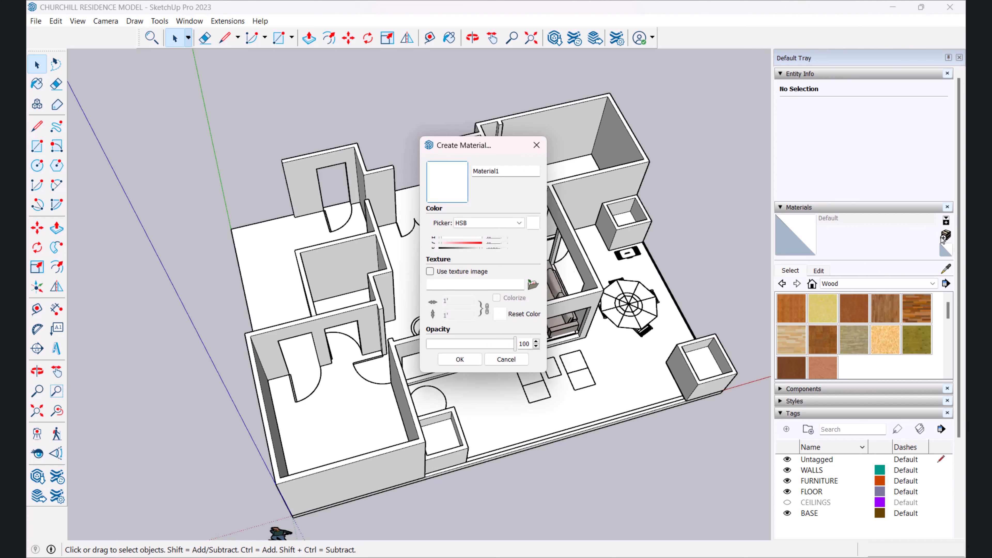
{"action": "left_click", "coordinate": [532, 286]}
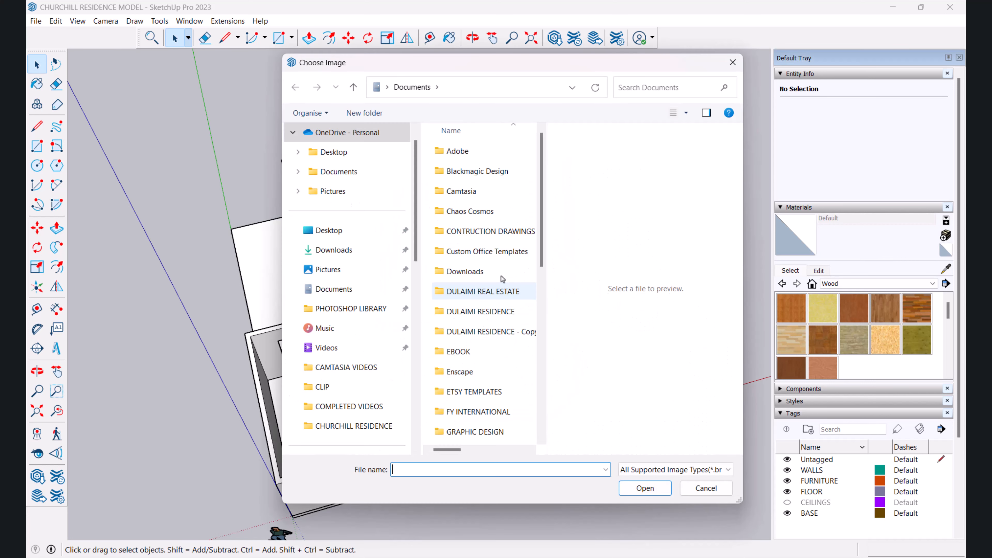
{"action": "left_click", "coordinate": [333, 238]}
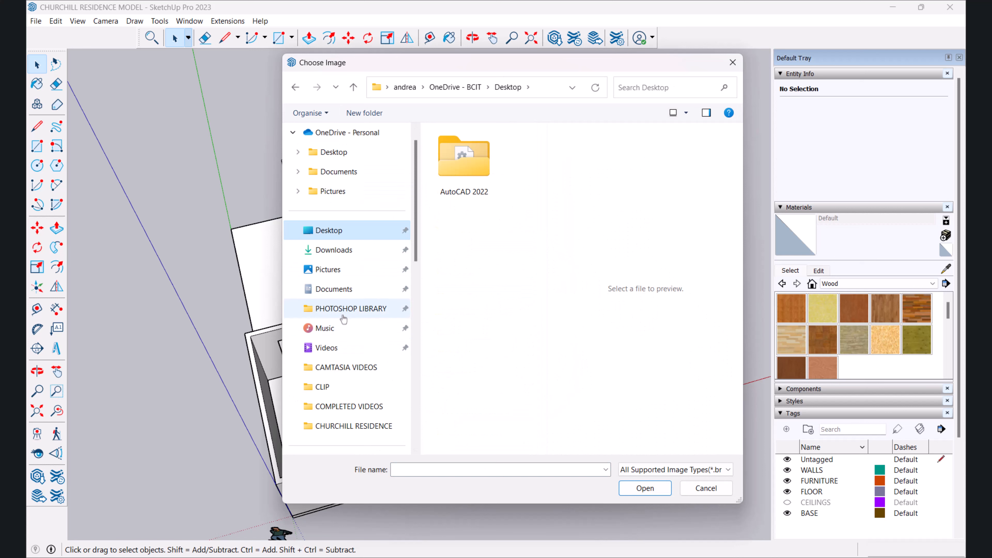
{"action": "scroll", "coordinate": [344, 330], "scroll_direction": "down", "scroll_amount": 4}
{"action": "scroll", "coordinate": [344, 332], "scroll_direction": "down", "scroll_amount": 2}
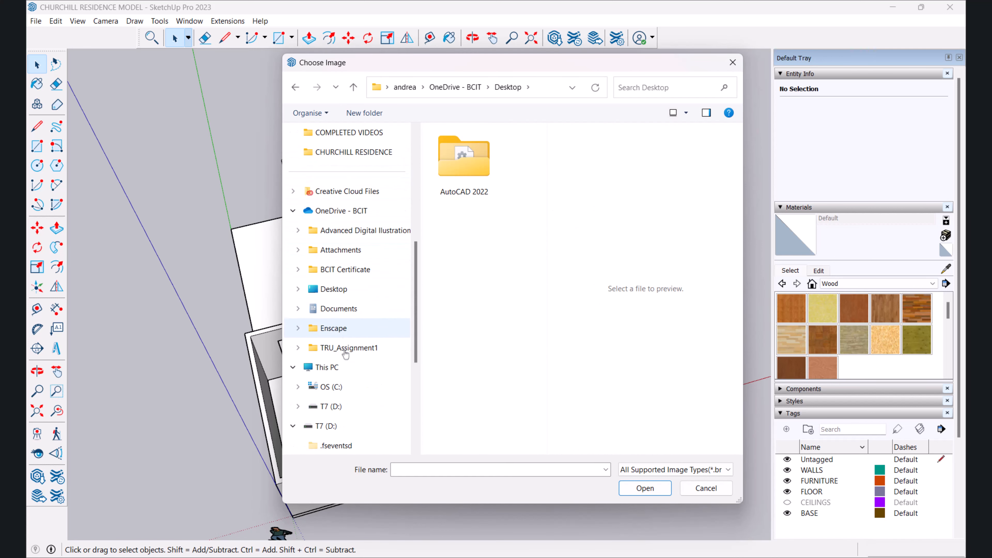
{"action": "left_click", "coordinate": [332, 407]}
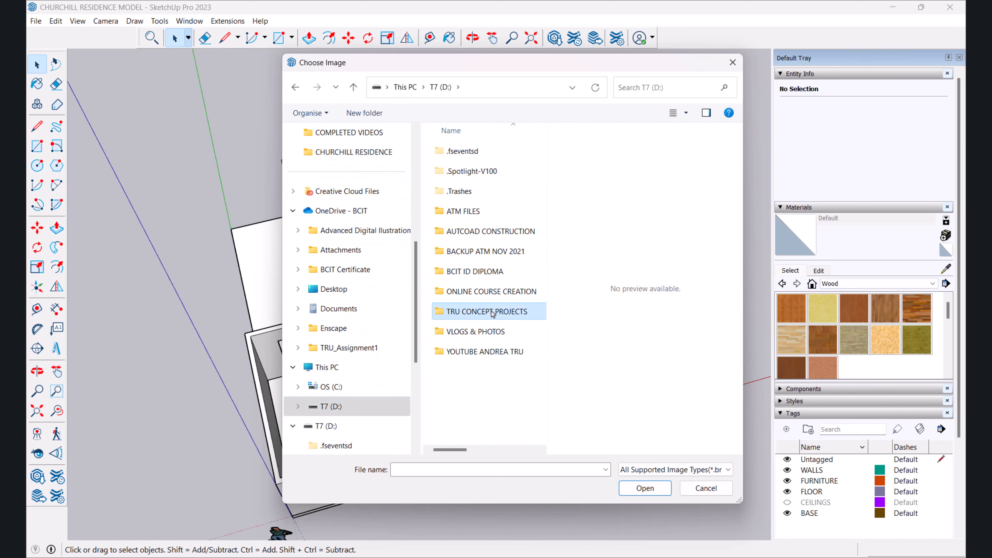
{"action": "double_click", "coordinate": [481, 312]}
{"action": "double_click", "coordinate": [477, 171]}
Step: Load the 137_light parquet texture-seamless image as the texture and create the material with the name floor apartment
{"action": "scroll", "coordinate": [477, 168], "scroll_direction": "down", "scroll_amount": 10}
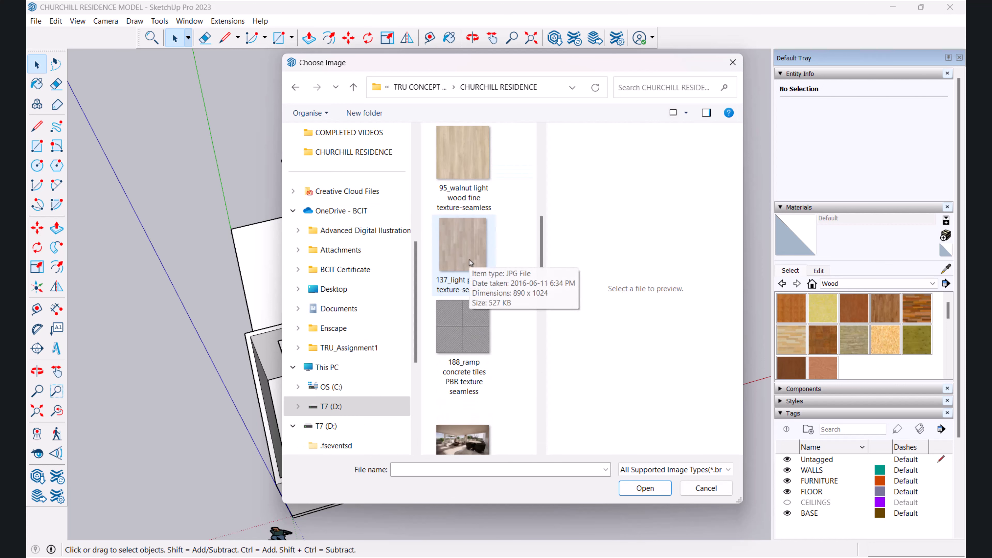
{"action": "scroll", "coordinate": [471, 263], "scroll_direction": "up", "scroll_amount": 5}
{"action": "scroll", "coordinate": [471, 263], "scroll_direction": "down", "scroll_amount": 3}
{"action": "scroll", "coordinate": [471, 262], "scroll_direction": "up", "scroll_amount": 3}
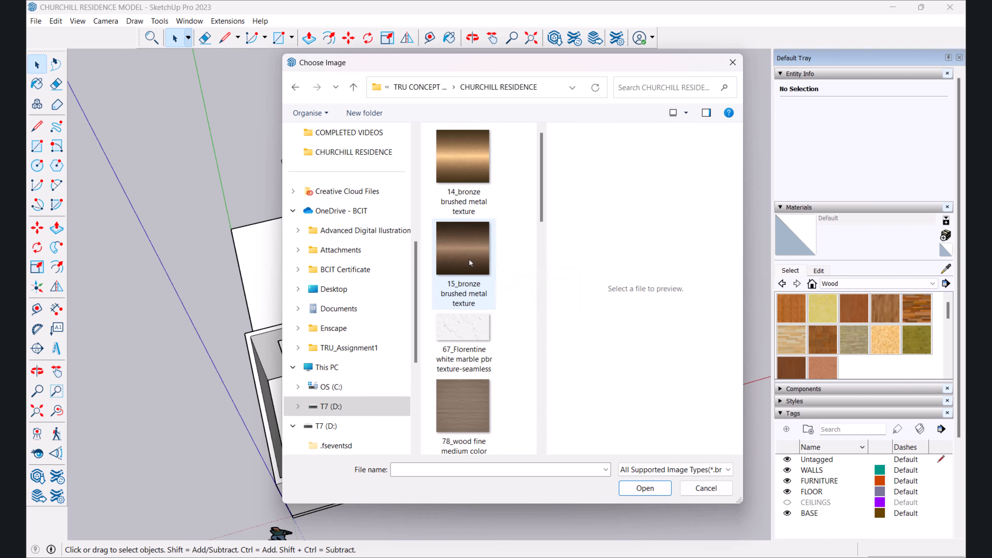
{"action": "scroll", "coordinate": [471, 263], "scroll_direction": "down", "scroll_amount": 3}
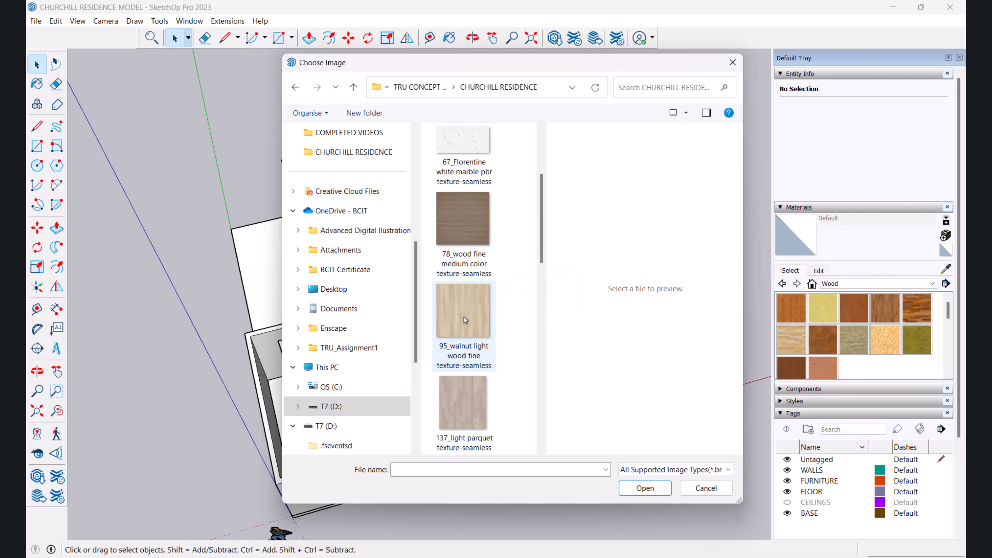
{"action": "left_click", "coordinate": [464, 413]}
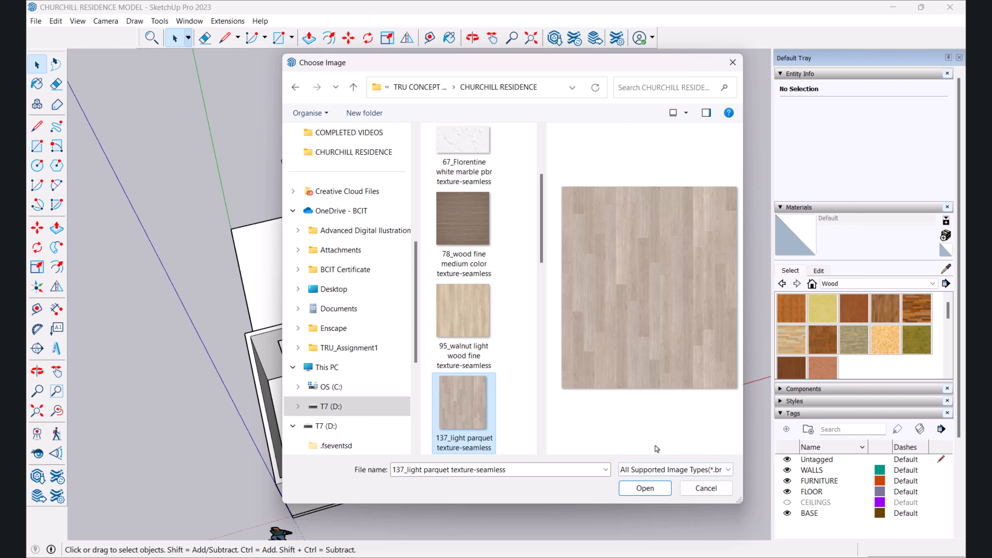
{"action": "left_click", "coordinate": [650, 490]}
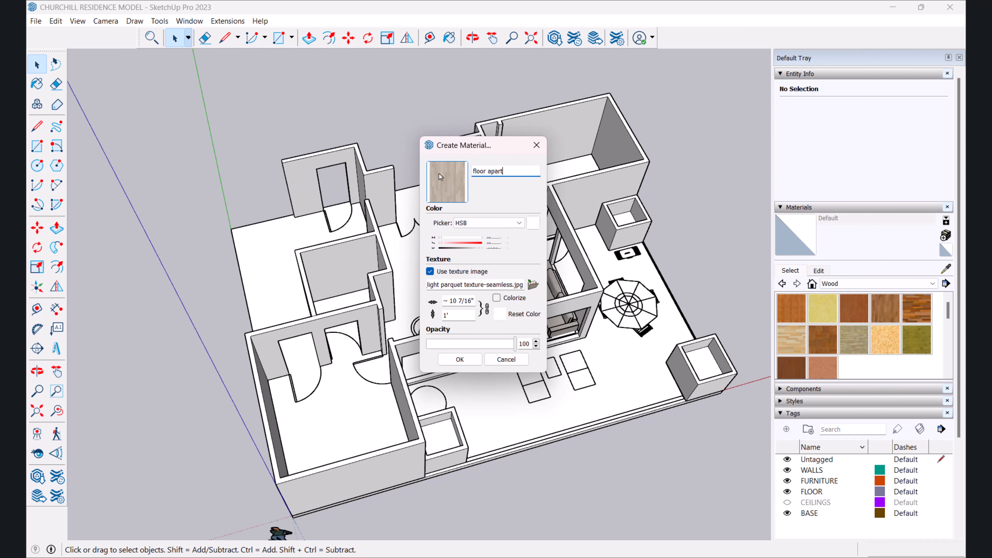
{"action": "left_click", "coordinate": [460, 360]}
Step: Paint the whole floor of the house model with the floor apartment material and check the plank pattern up close
{"action": "scroll", "coordinate": [490, 381], "scroll_direction": "up", "scroll_amount": 5}
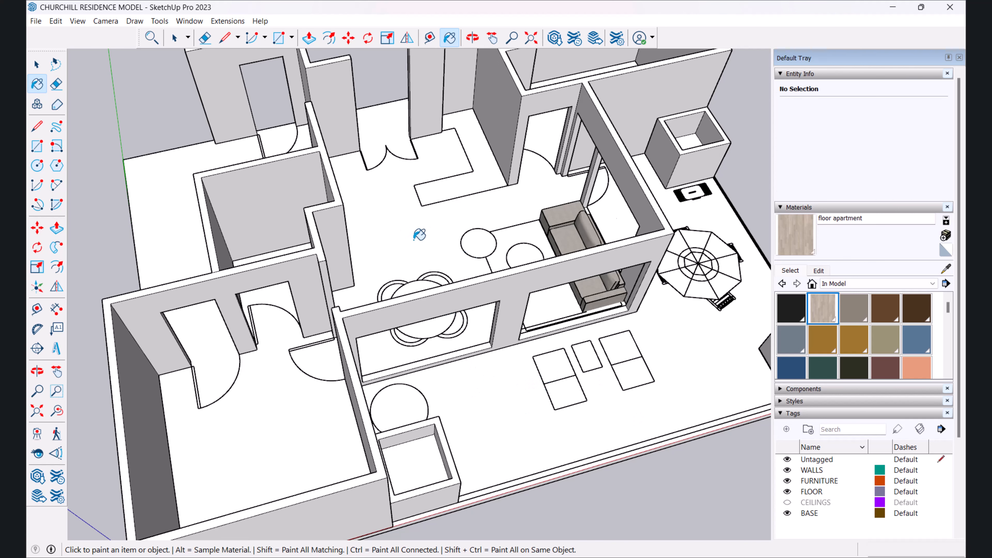
{"action": "left_click", "coordinate": [419, 234]}
{"action": "scroll", "coordinate": [419, 234], "scroll_direction": "down", "scroll_amount": 3}
{"action": "scroll", "coordinate": [500, 346], "scroll_direction": "up", "scroll_amount": 10}
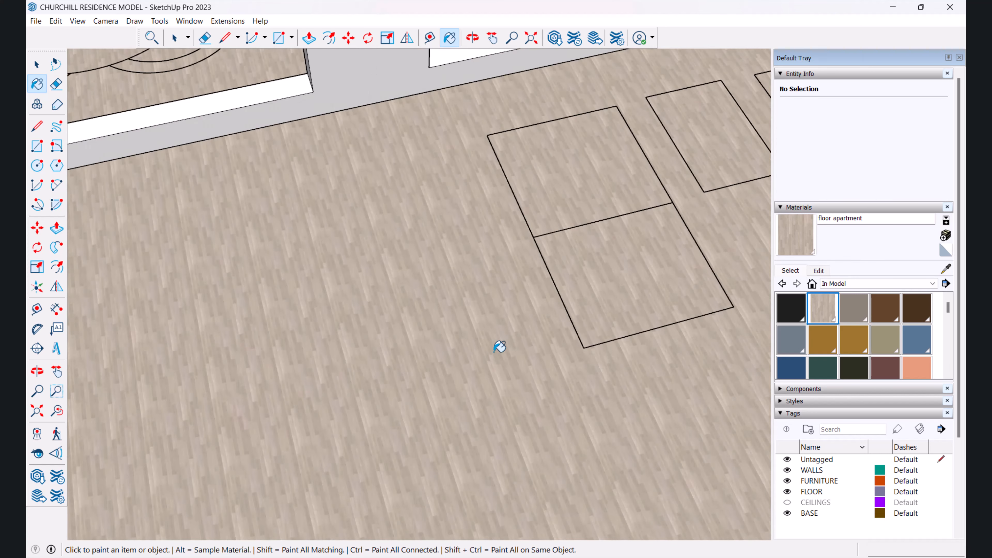
{"action": "scroll", "coordinate": [499, 346], "scroll_direction": "up", "scroll_amount": 3}
{"action": "key", "text": "space"}
{"action": "scroll", "coordinate": [415, 283], "scroll_direction": "down", "scroll_amount": 8}
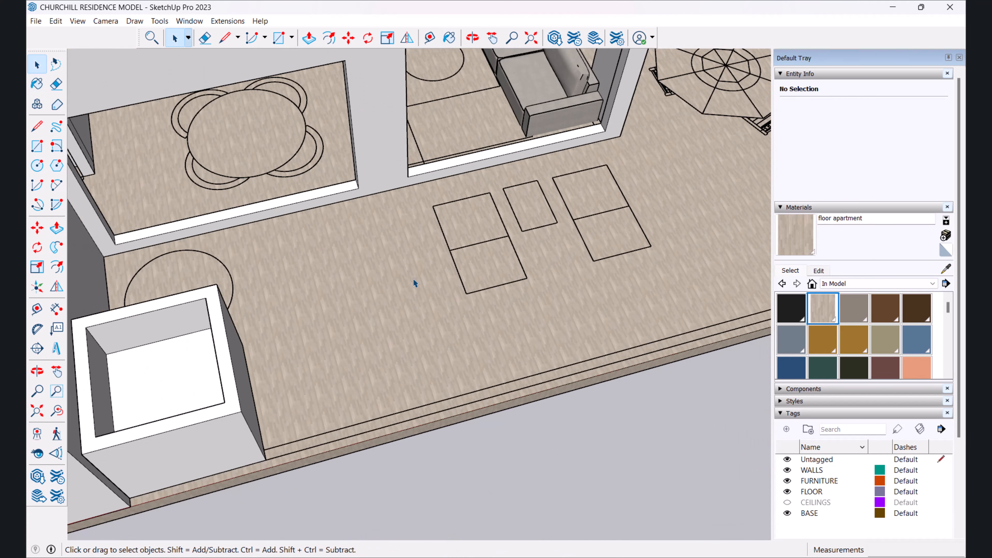
Step: Open the floor apartment material for editing and set its texture width to 20 inches and then 30 inches
{"action": "left_click", "coordinate": [819, 271]}
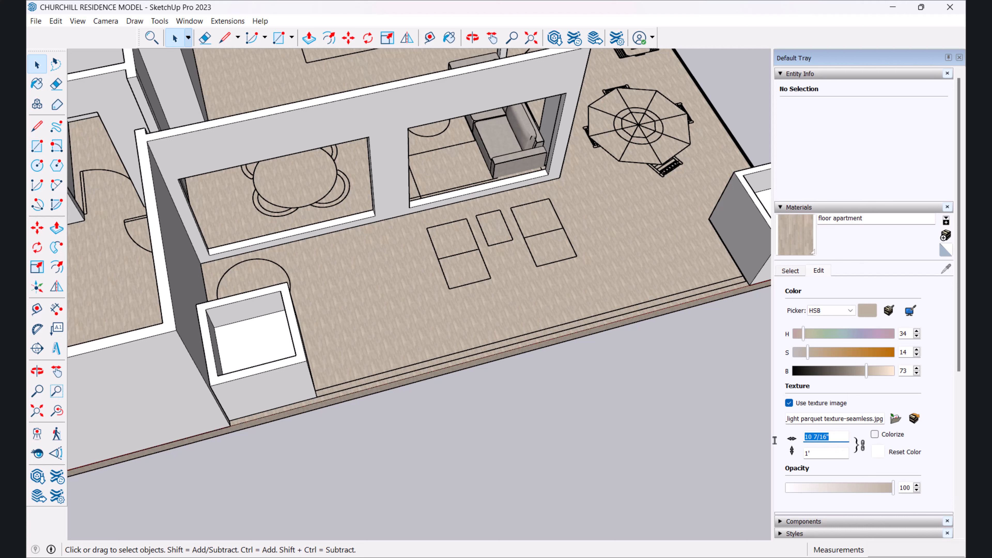
{"action": "type", "text": "20"}
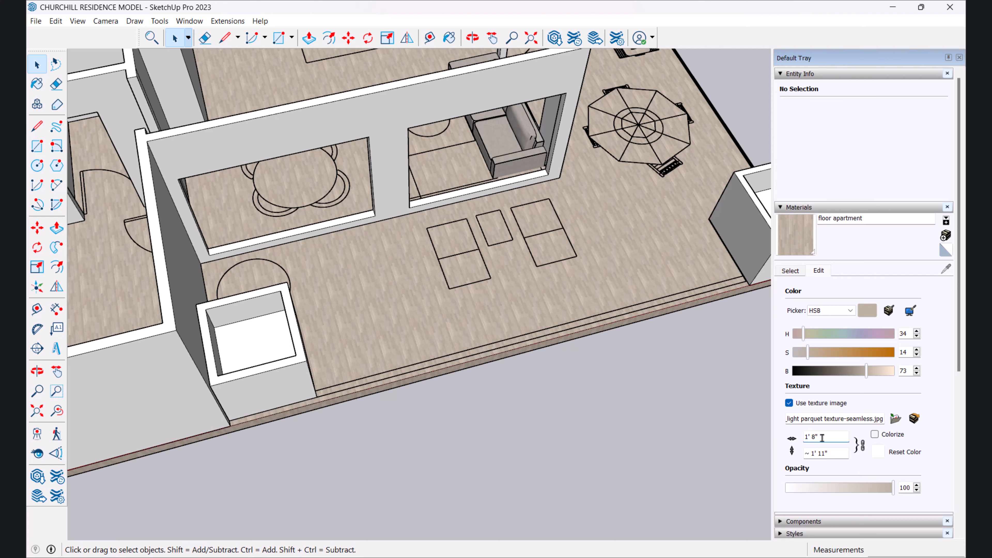
{"action": "type", "text": "30"}
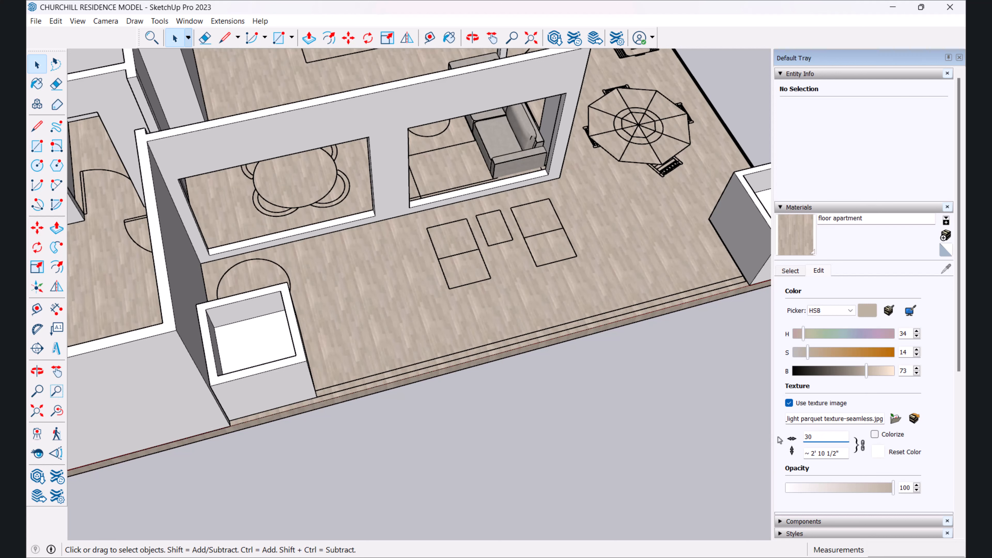
{"action": "scroll", "coordinate": [695, 284], "scroll_direction": "down", "scroll_amount": 1}
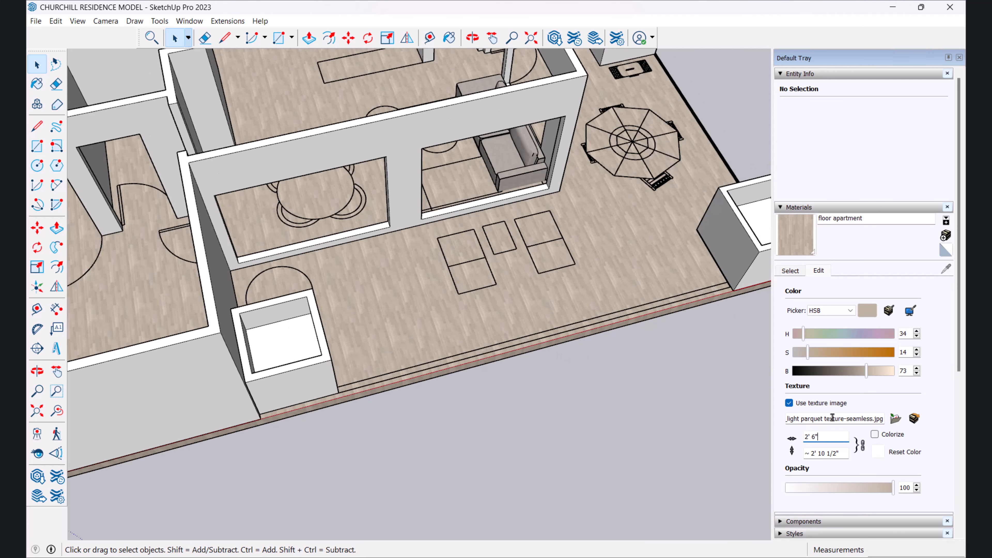
Step: Set the floor apartment texture width to 40 inches and check the plank size across the rooms
{"action": "type", "text": "40"}
{"action": "key", "text": "Return"}
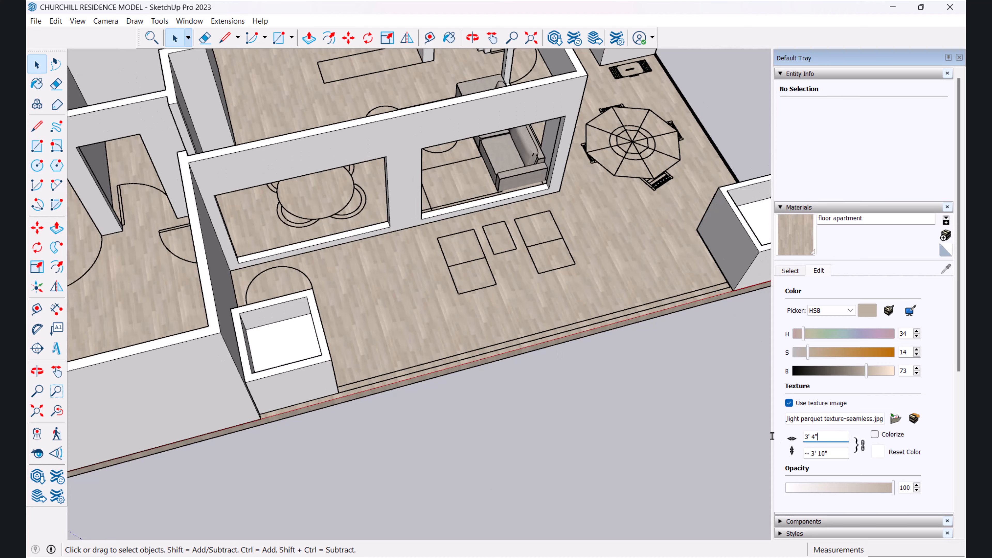
{"action": "scroll", "coordinate": [419, 482], "scroll_direction": "down", "scroll_amount": 3}
{"action": "scroll", "coordinate": [416, 301], "scroll_direction": "up", "scroll_amount": 4}
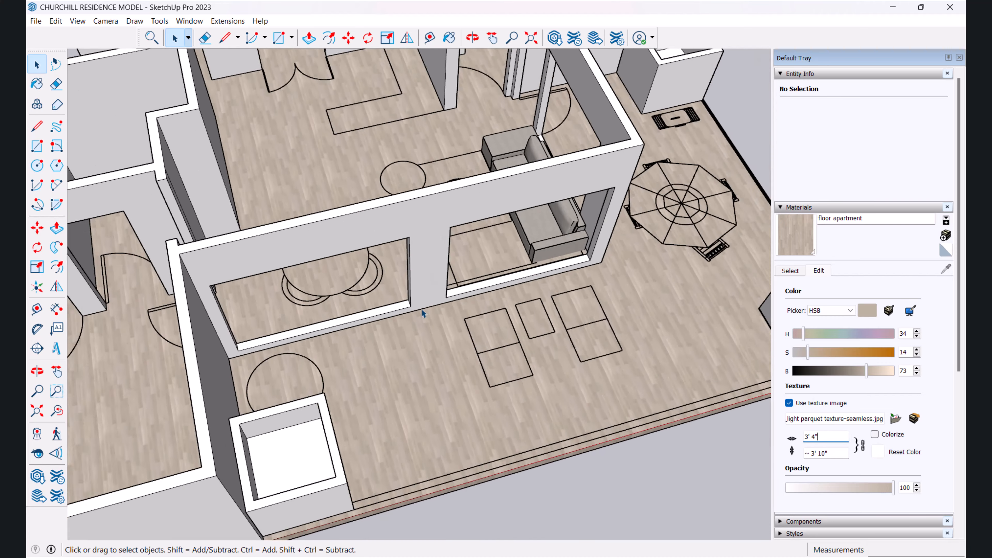
{"action": "scroll", "coordinate": [424, 318], "scroll_direction": "down", "scroll_amount": 4}
{"action": "scroll", "coordinate": [423, 324], "scroll_direction": "up", "scroll_amount": 8}
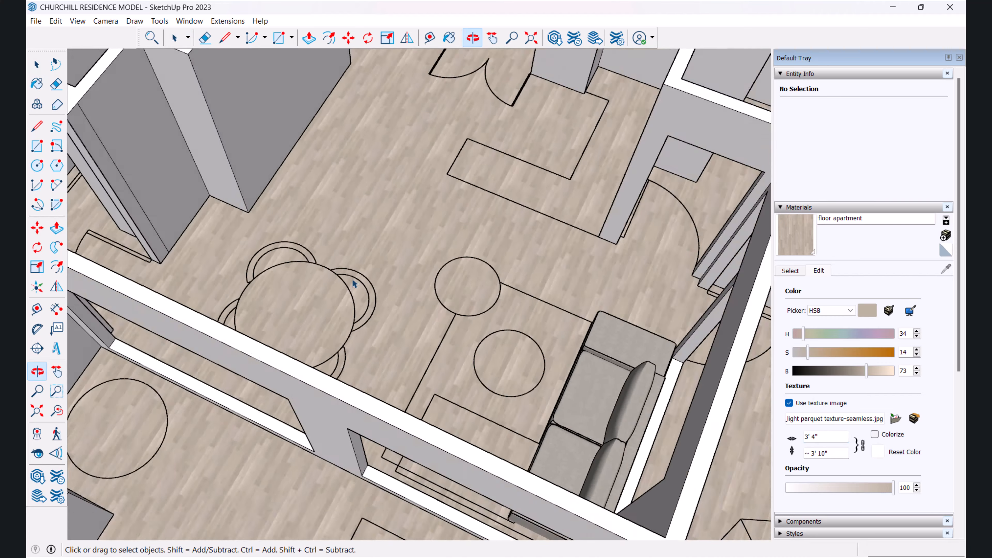
Step: Set the floor apartment texture width to 50 inches and review the planks around the living and dining areas
{"action": "double_click", "coordinate": [820, 437]}
{"action": "type", "text": "50"}
{"action": "key", "text": "Return"}
{"action": "middle_click_drag", "start_coordinate": [641, 332], "coordinate": [441, 352]}
{"action": "middle_click_drag", "start_coordinate": [600, 364], "coordinate": [320, 374]}
{"action": "scroll", "coordinate": [447, 368], "scroll_direction": "up", "scroll_amount": 3}
{"action": "scroll", "coordinate": [320, 374], "scroll_direction": "down", "scroll_amount": 3}
{"action": "middle_click_drag", "start_coordinate": [438, 336], "coordinate": [450, 328]}
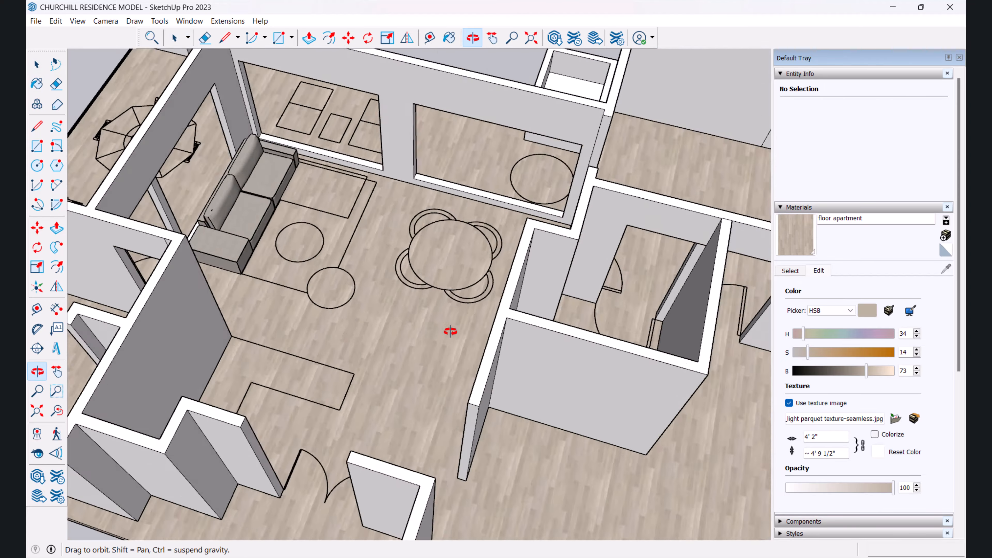
{"action": "scroll", "coordinate": [476, 354], "scroll_direction": "down", "scroll_amount": 3}
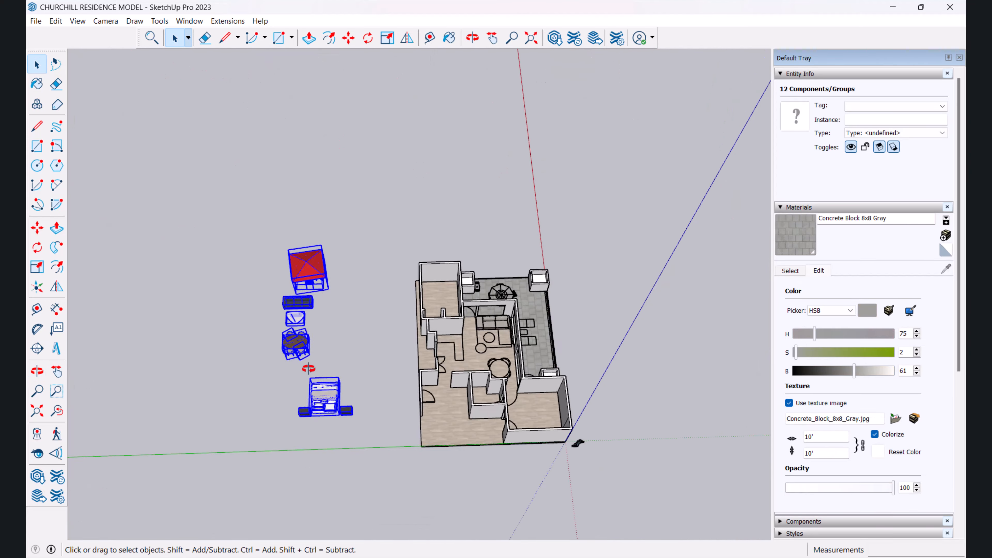
Step: Select the oval dining table with its four chairs outside the house and move the set into the dining area
{"action": "middle_click_drag", "start_coordinate": [309, 369], "coordinate": [332, 331]}
{"action": "scroll", "coordinate": [345, 344], "scroll_direction": "up", "scroll_amount": 3}
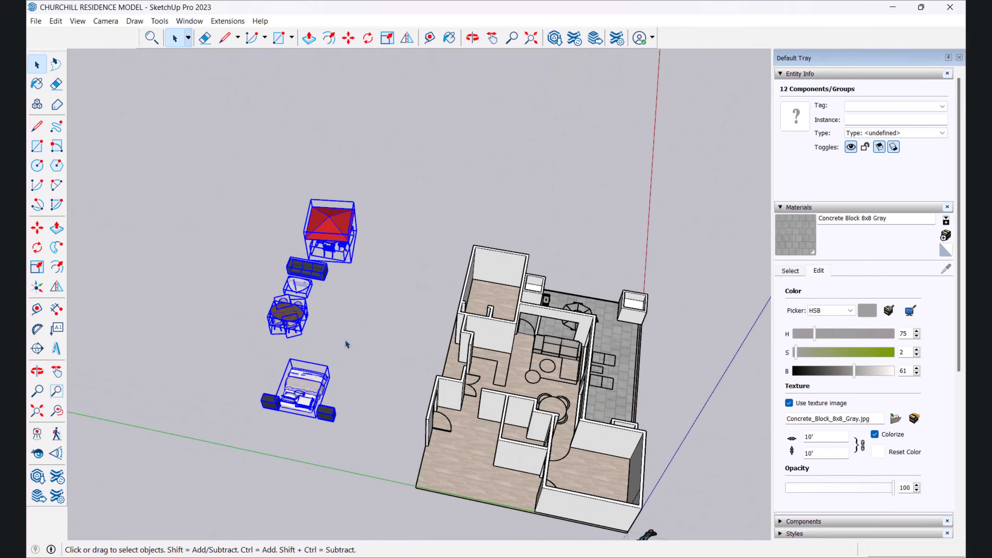
{"action": "left_click", "coordinate": [345, 343]}
{"action": "middle_click_drag", "start_coordinate": [103, 291], "coordinate": [350, 196]}
{"action": "key", "text": "m"}
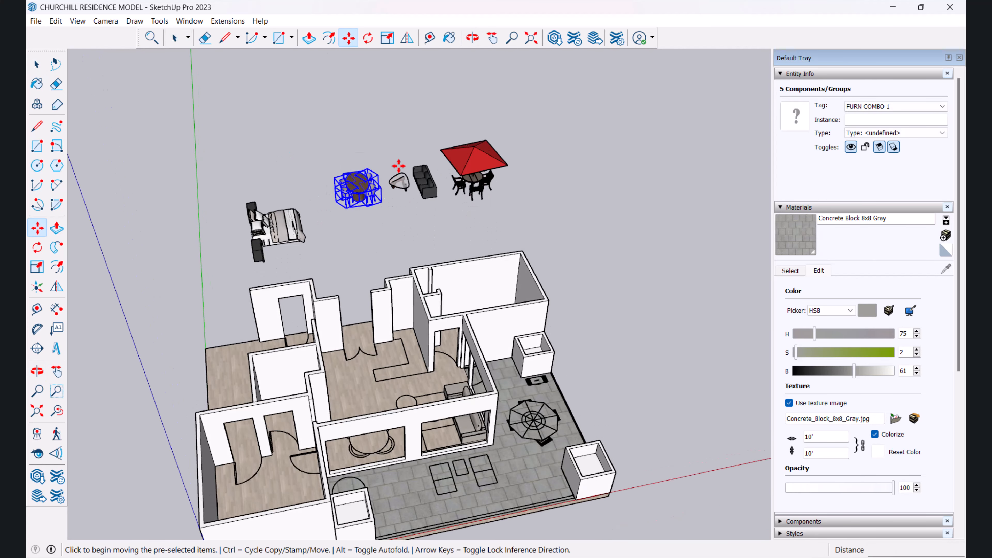
{"action": "left_click", "coordinate": [363, 198]}
{"action": "scroll", "coordinate": [385, 384], "scroll_direction": "down", "scroll_amount": 4}
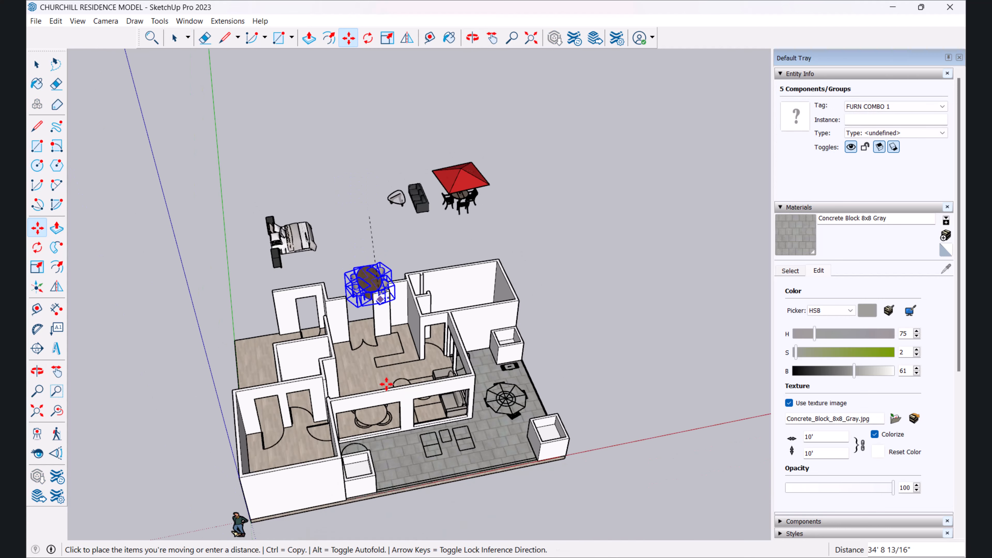
{"action": "scroll", "coordinate": [379, 386], "scroll_direction": "up", "scroll_amount": 3}
{"action": "scroll", "coordinate": [377, 381], "scroll_direction": "up", "scroll_amount": 5}
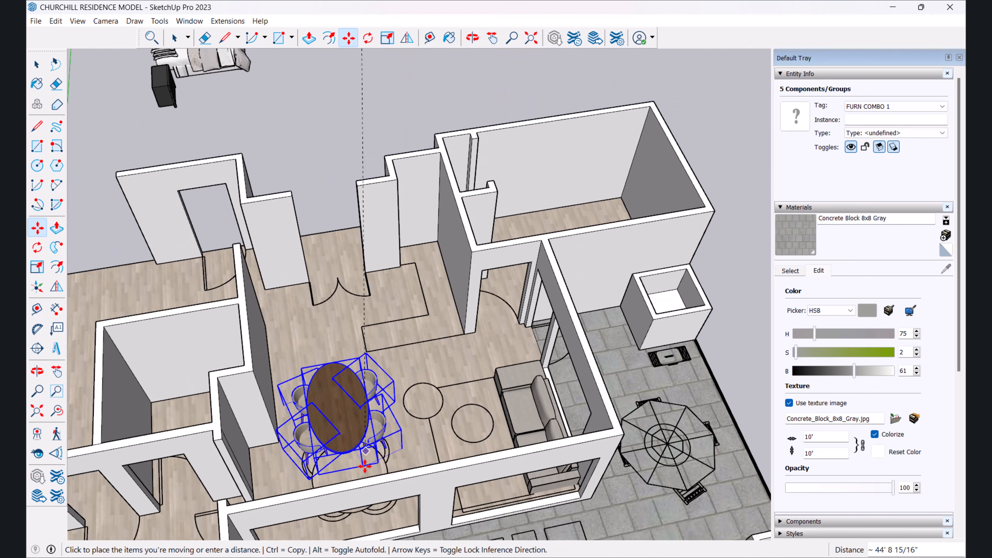
{"action": "middle_click_drag", "start_coordinate": [365, 465], "coordinate": [316, 289], "text": "shift"}
{"action": "scroll", "coordinate": [309, 285], "scroll_direction": "up", "scroll_amount": 5}
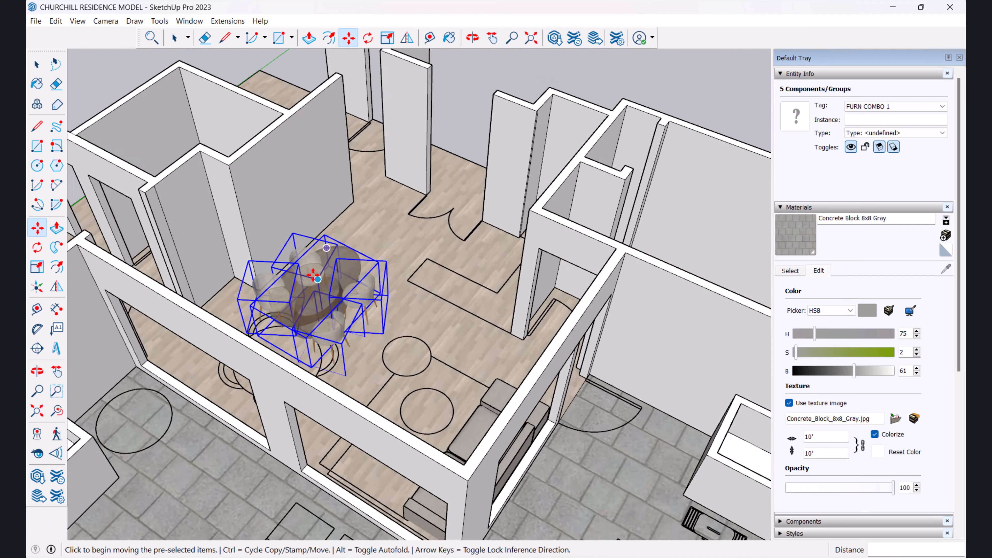
Step: Adjust the dining set's position so the table and chairs sit over the dining outline on the floor
{"action": "left_click", "coordinate": [276, 308]}
{"action": "middle_click_drag", "start_coordinate": [515, 238], "coordinate": [443, 253]}
{"action": "left_click", "coordinate": [295, 259]}
{"action": "left_click", "coordinate": [261, 271]}
{"action": "left_click", "coordinate": [262, 271]}
{"action": "left_click", "coordinate": [266, 279]}
{"action": "key", "text": "space"}
{"action": "left_click", "coordinate": [387, 268]}
Step: Move the bed and its two black nightstands from outside the house into the corner bedroom, against the far wall
{"action": "scroll", "coordinate": [387, 267], "scroll_direction": "down", "scroll_amount": 5}
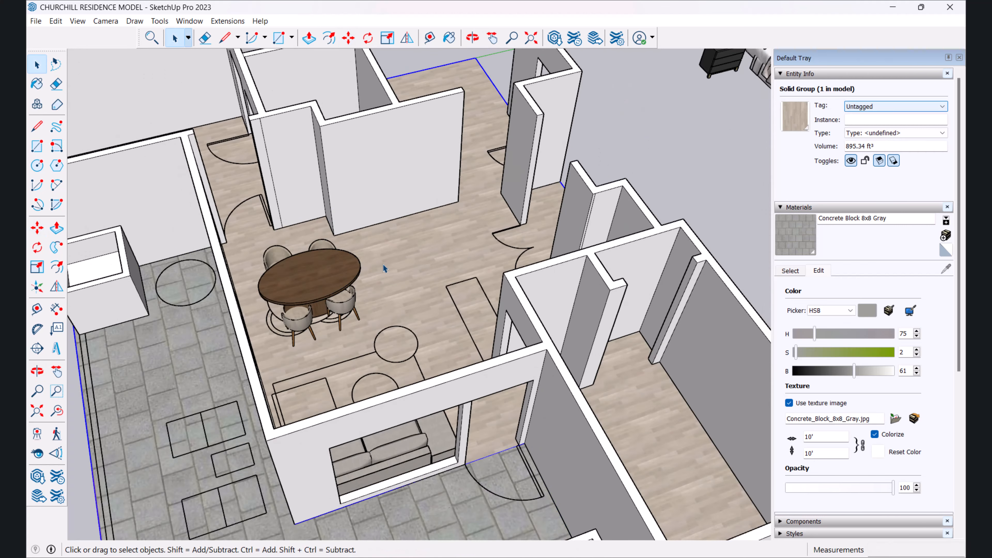
{"action": "scroll", "coordinate": [388, 270], "scroll_direction": "down", "scroll_amount": 1}
{"action": "middle_click_drag", "start_coordinate": [586, 216], "coordinate": [503, 233], "text": "shift"}
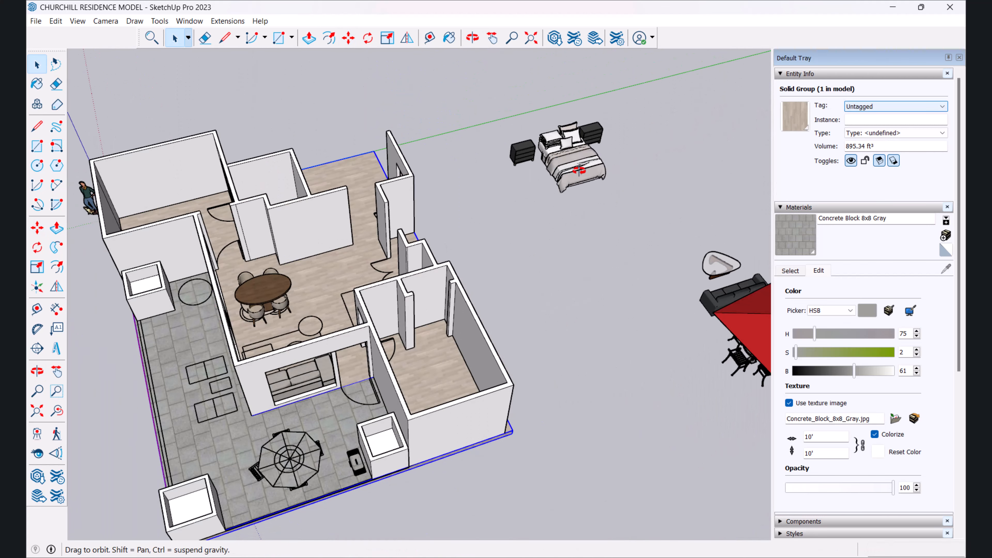
{"action": "middle_click_drag", "start_coordinate": [583, 170], "coordinate": [531, 129]}
{"action": "left_click_drag", "start_coordinate": [527, 125], "coordinate": [727, 271]}
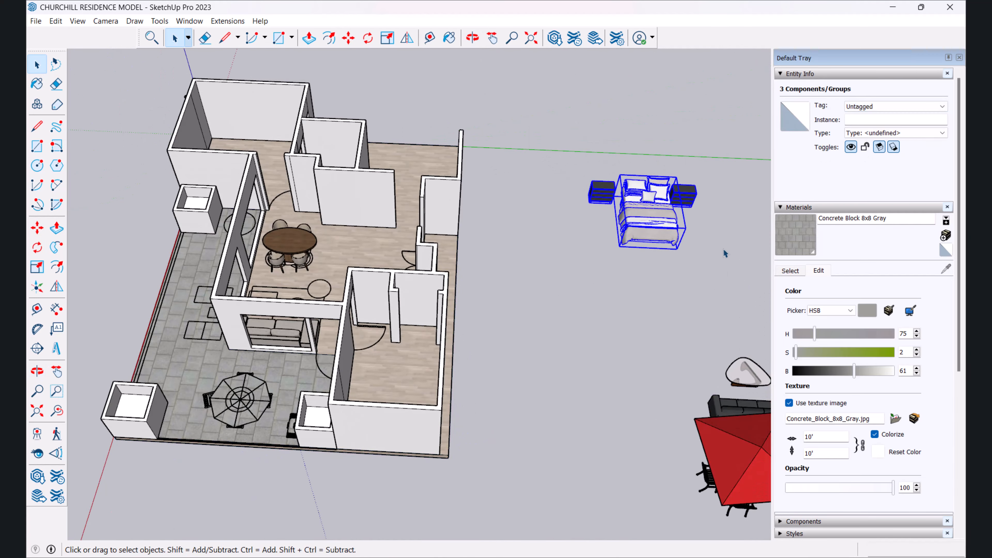
{"action": "key", "text": "m"}
{"action": "left_click", "coordinate": [695, 191]}
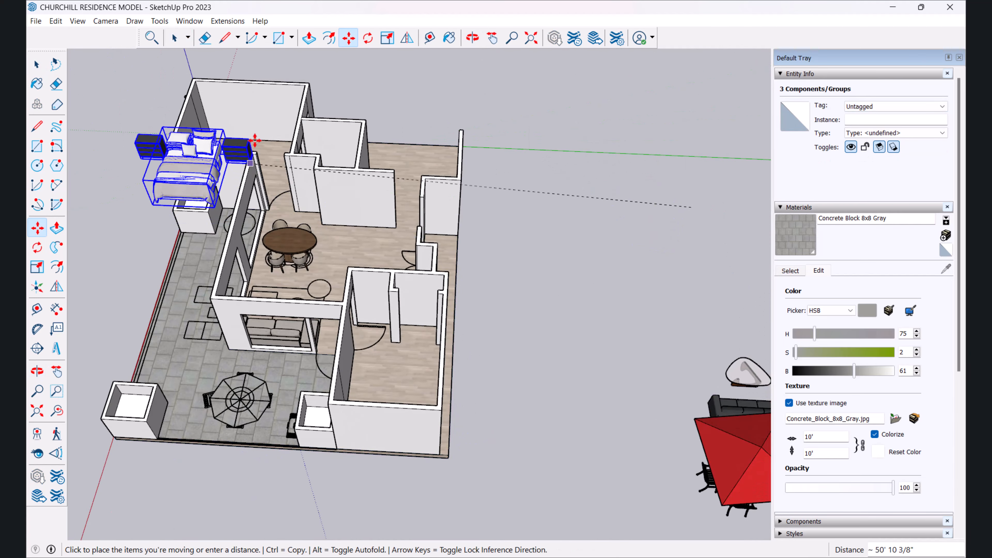
{"action": "scroll", "coordinate": [254, 141], "scroll_direction": "up", "scroll_amount": 8}
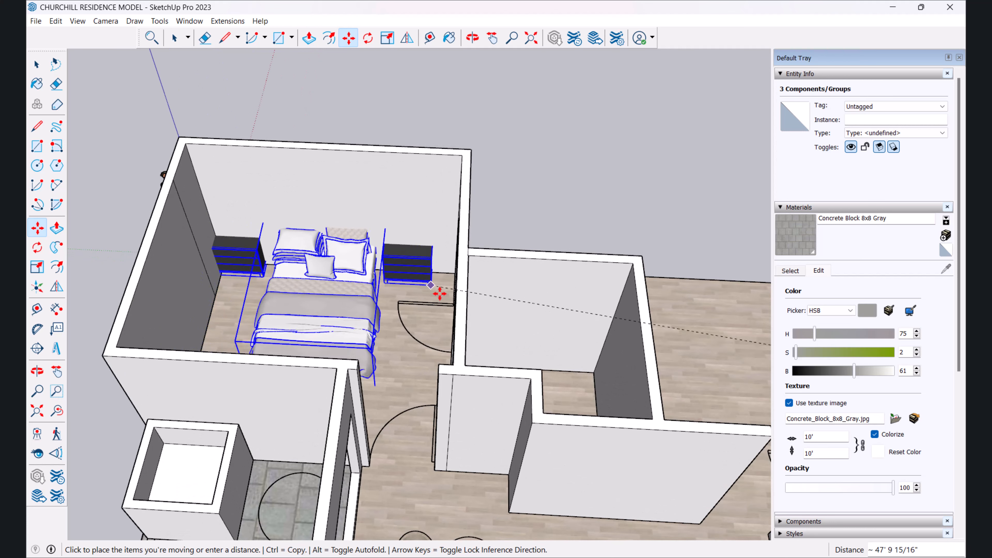
{"action": "left_click", "coordinate": [438, 295]}
{"action": "key", "text": "space"}
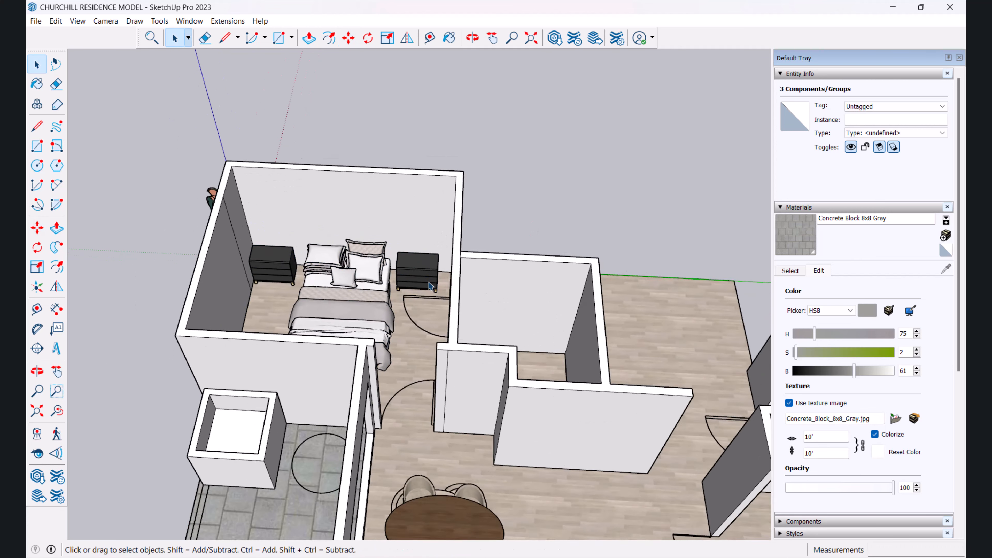
{"action": "scroll", "coordinate": [454, 347], "scroll_direction": "down", "scroll_amount": 3}
{"action": "middle_click_drag", "start_coordinate": [476, 370], "coordinate": [380, 307], "text": "shift"}
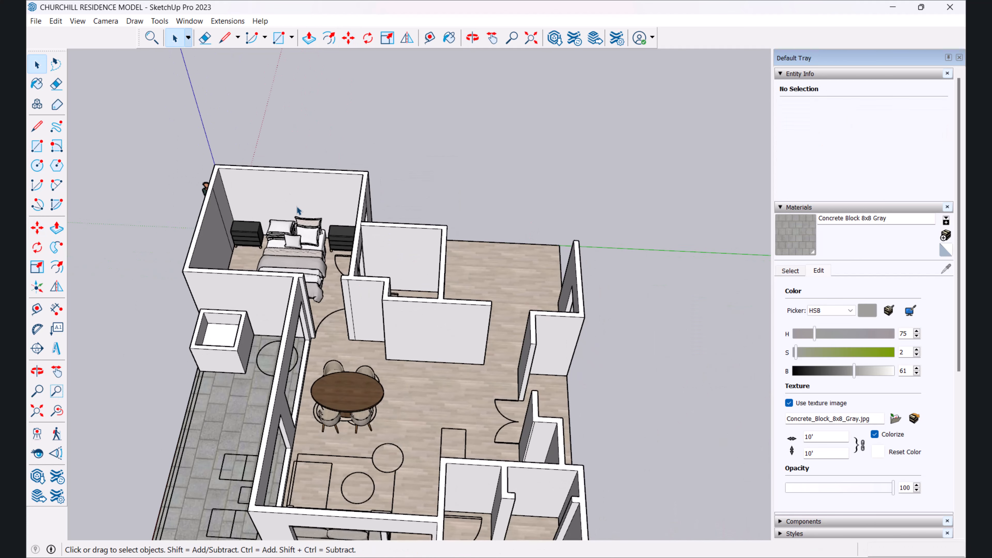
Step: Move the red patio umbrella from outside the house onto the round umbrella outline on the patio
{"action": "scroll", "coordinate": [310, 234], "scroll_direction": "down", "scroll_amount": 3}
{"action": "middle_click_drag", "start_coordinate": [310, 234], "coordinate": [740, 262]}
{"action": "scroll", "coordinate": [579, 278], "scroll_direction": "up", "scroll_amount": 2}
{"action": "left_click", "coordinate": [593, 271]}
{"action": "scroll", "coordinate": [588, 300], "scroll_direction": "down", "scroll_amount": 2}
{"action": "key", "text": "m"}
{"action": "left_click", "coordinate": [610, 325]}
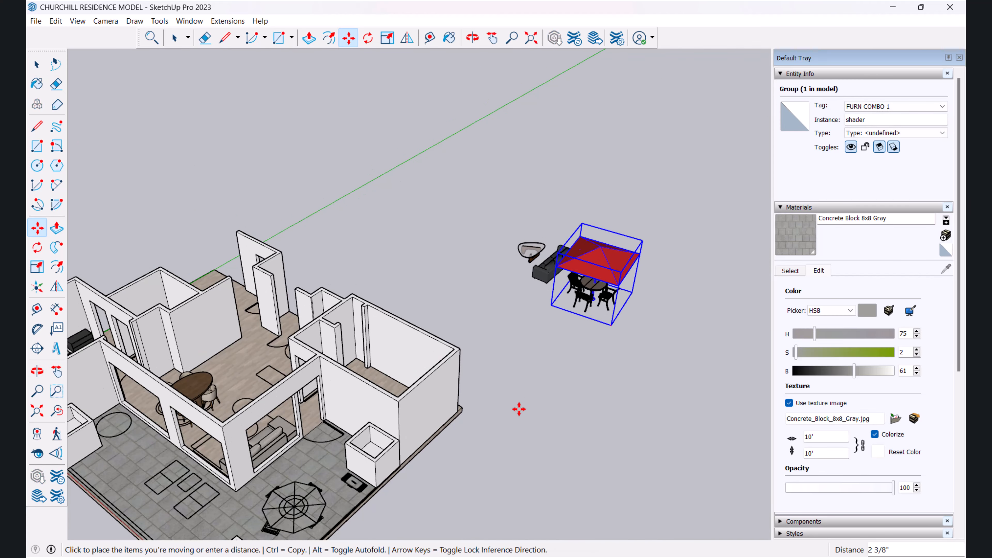
{"action": "scroll", "coordinate": [507, 403], "scroll_direction": "down", "scroll_amount": 1}
{"action": "middle_click_drag", "start_coordinate": [489, 362], "coordinate": [537, 274], "text": "shift"}
{"action": "scroll", "coordinate": [406, 418], "scroll_direction": "up", "scroll_amount": 3}
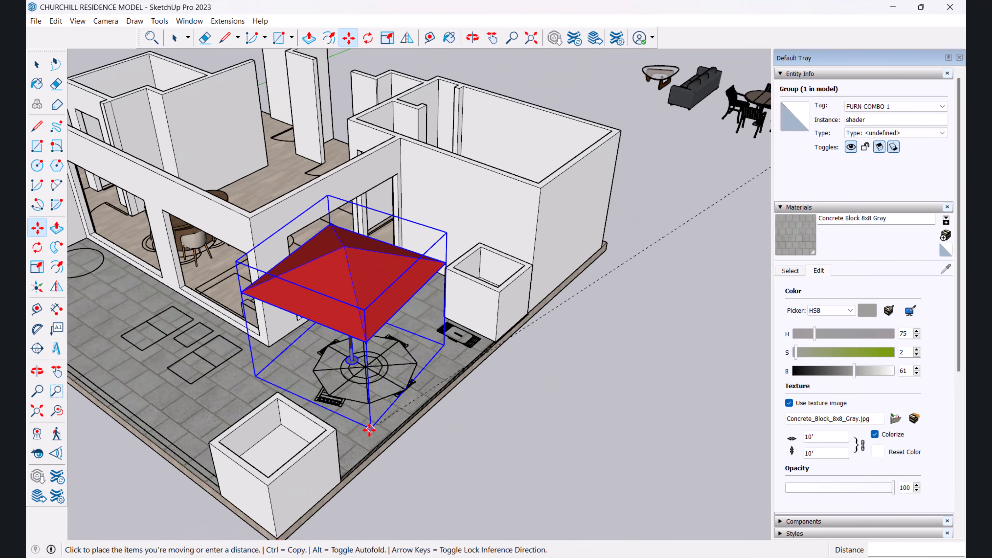
{"action": "left_click", "coordinate": [383, 431]}
{"action": "key", "text": "space"}
Step: Move the outdoor table and chairs component under the red umbrella on the patio
{"action": "middle_click_drag", "start_coordinate": [519, 266], "coordinate": [551, 242]}
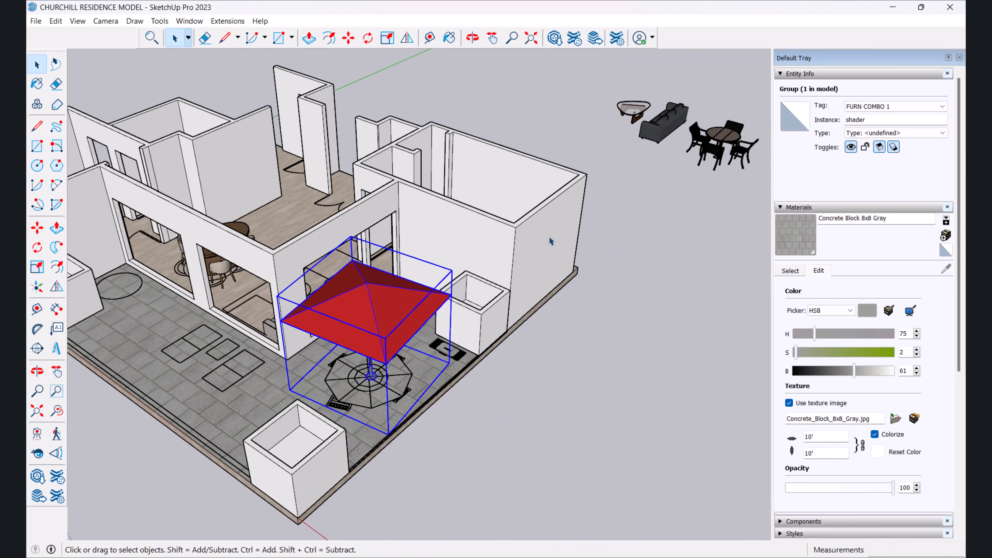
{"action": "left_click", "coordinate": [708, 159]}
{"action": "left_click", "coordinate": [718, 148]}
{"action": "key", "text": "m"}
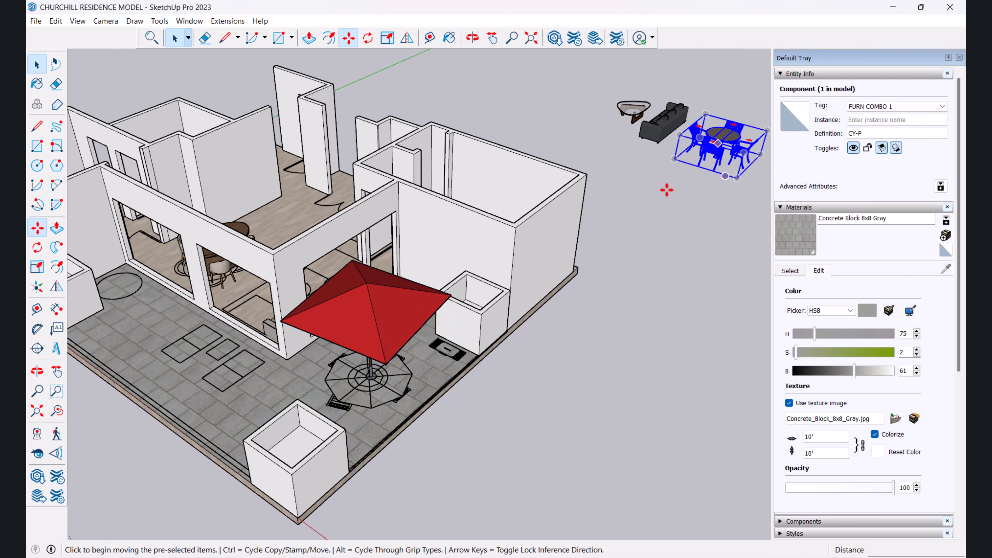
{"action": "left_click", "coordinate": [719, 146]}
{"action": "scroll", "coordinate": [394, 395], "scroll_direction": "up", "scroll_amount": 4}
{"action": "middle_click_drag", "start_coordinate": [388, 369], "coordinate": [340, 315]}
{"action": "scroll", "coordinate": [340, 315], "scroll_direction": "up", "scroll_amount": 2}
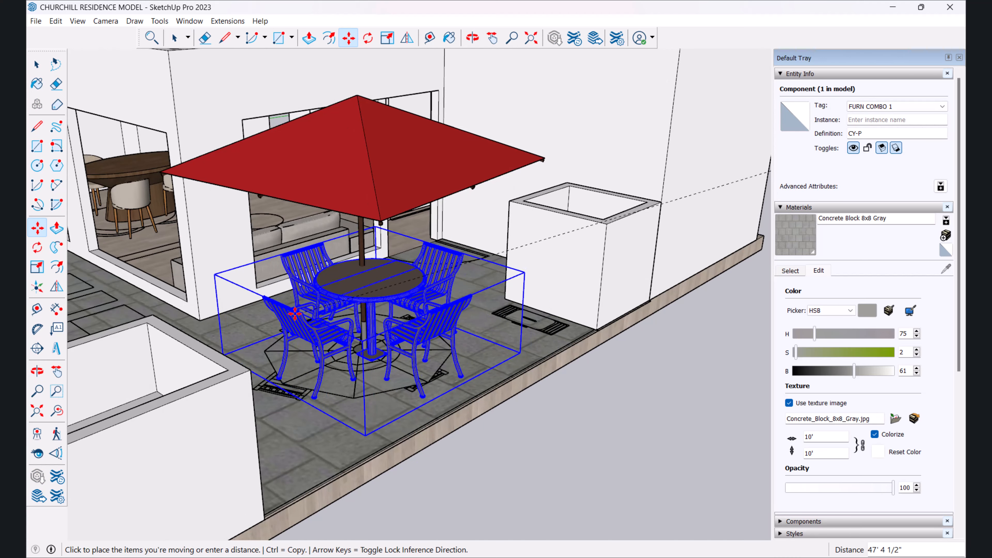
{"action": "left_click", "coordinate": [280, 306]}
Step: Adjust the outdoor table set's position so the table lines up with the umbrella pole
{"action": "middle_click_drag", "start_coordinate": [385, 307], "coordinate": [327, 217]}
{"action": "left_click", "coordinate": [326, 216]}
{"action": "left_click", "coordinate": [330, 218]}
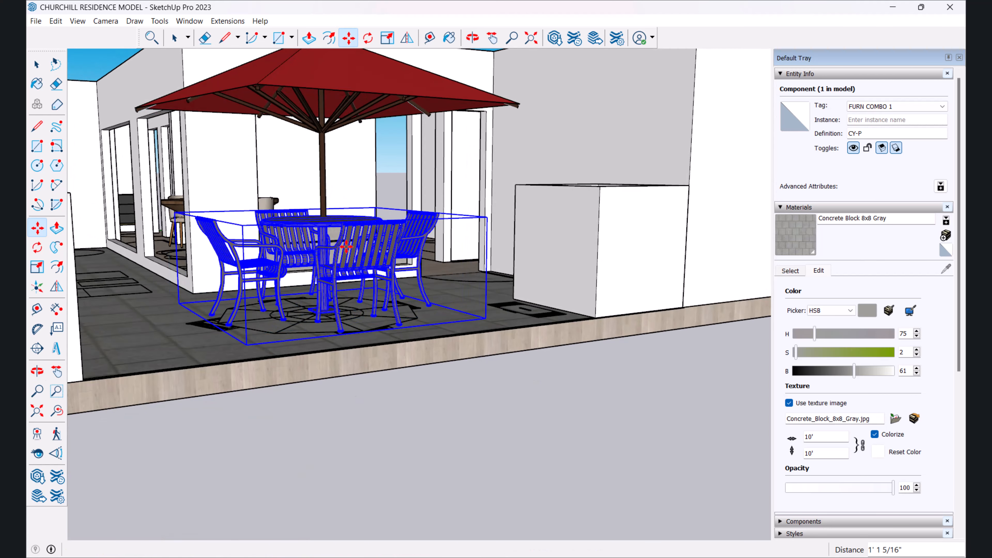
Step: Move the dark gray sofa and the glass coffee table together from outside the house into the living area
{"action": "key", "text": "space"}
{"action": "scroll", "coordinate": [408, 358], "scroll_direction": "down", "scroll_amount": 3}
{"action": "middle_click_drag", "start_coordinate": [408, 359], "coordinate": [432, 407]}
{"action": "scroll", "coordinate": [469, 415], "scroll_direction": "down", "scroll_amount": 1}
{"action": "left_click", "coordinate": [504, 396]}
{"action": "scroll", "coordinate": [503, 389], "scroll_direction": "down", "scroll_amount": 2}
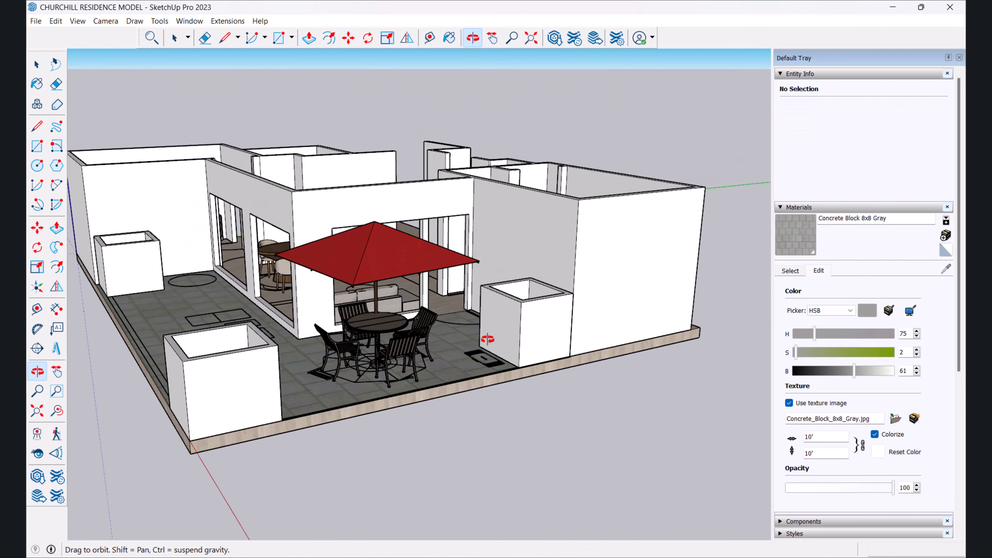
{"action": "middle_click_drag", "start_coordinate": [487, 339], "coordinate": [512, 403]}
{"action": "middle_click_drag", "start_coordinate": [505, 274], "coordinate": [568, 192]}
{"action": "scroll", "coordinate": [568, 191], "scroll_direction": "up", "scroll_amount": 1}
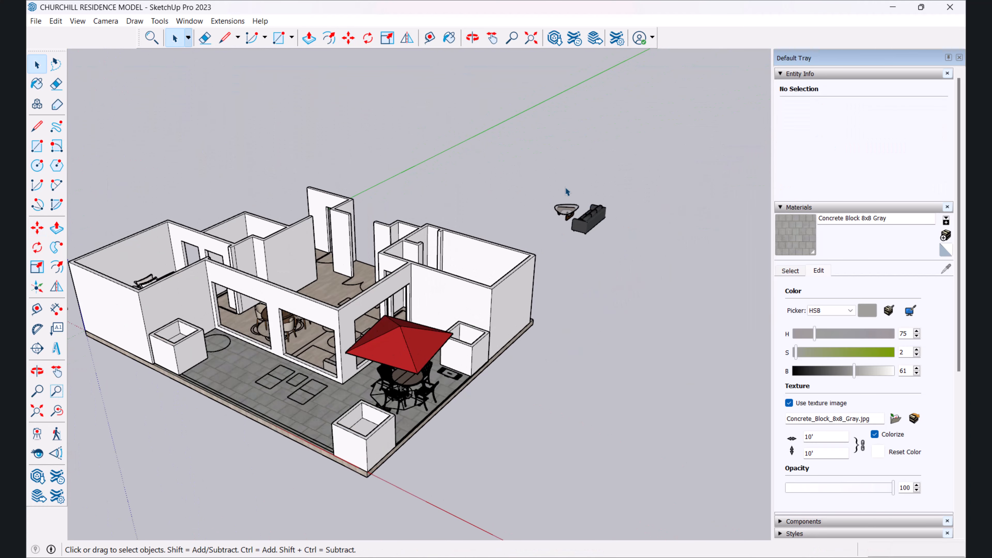
{"action": "key", "text": "m"}
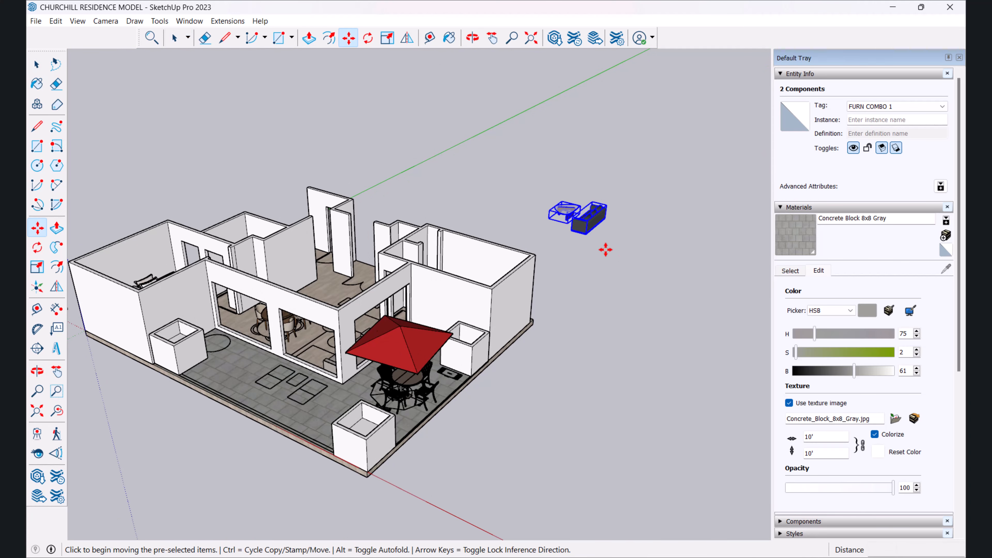
{"action": "left_click", "coordinate": [583, 233]}
{"action": "middle_click_drag", "start_coordinate": [415, 348], "coordinate": [427, 403]}
{"action": "scroll", "coordinate": [336, 348], "scroll_direction": "up", "scroll_amount": 1}
{"action": "middle_click_drag", "start_coordinate": [337, 349], "coordinate": [432, 407]}
{"action": "left_click", "coordinate": [428, 408]}
{"action": "key", "text": "space"}
Step: Delete the dark gray three-seat sofa from the living area
{"action": "middle_click_drag", "start_coordinate": [304, 367], "coordinate": [489, 376]}
{"action": "scroll", "coordinate": [488, 376], "scroll_direction": "up", "scroll_amount": 3}
{"action": "left_click", "coordinate": [377, 356]}
{"action": "scroll", "coordinate": [379, 357], "scroll_direction": "up", "scroll_amount": 2}
{"action": "middle_click_drag", "start_coordinate": [383, 357], "coordinate": [508, 309]}
{"action": "scroll", "coordinate": [504, 325], "scroll_direction": "up", "scroll_amount": 2}
{"action": "scroll", "coordinate": [350, 350], "scroll_direction": "up", "scroll_amount": 2}
{"action": "left_click", "coordinate": [446, 357]}
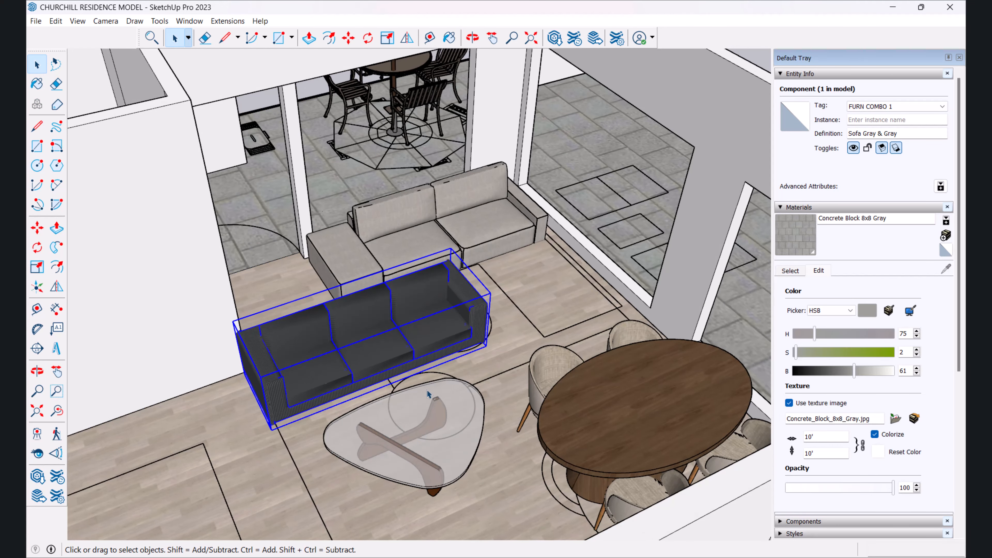
{"action": "key", "text": "Delete"}
Step: Move the glass coffee table in front of the light gray sofa, over the round outline on the floor
{"action": "left_click", "coordinate": [430, 453]}
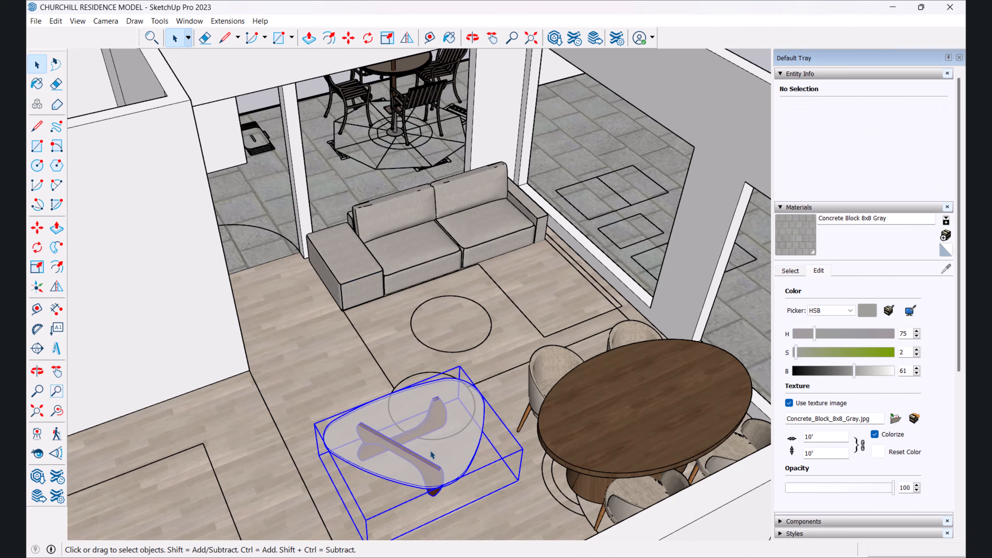
{"action": "key", "text": "m"}
{"action": "left_click", "coordinate": [432, 455]}
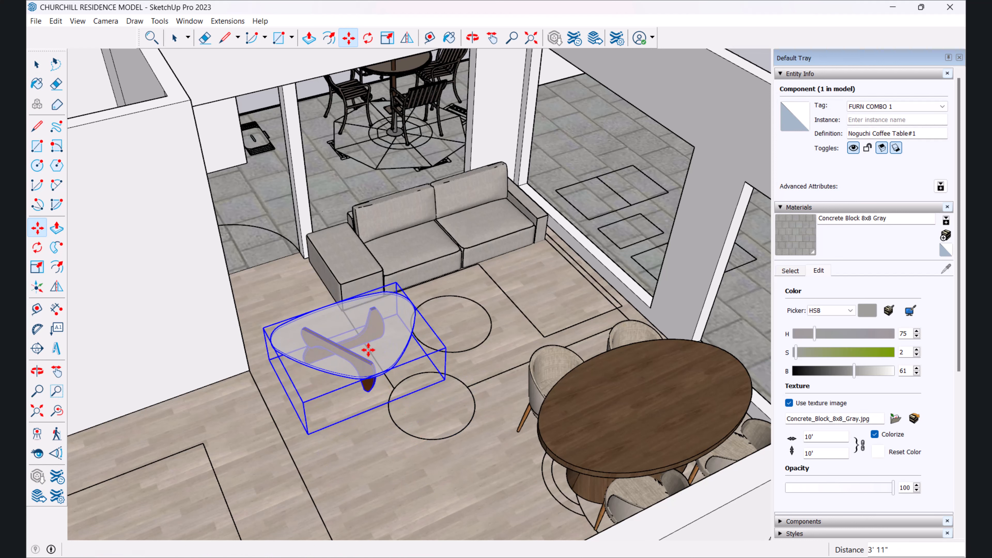
{"action": "left_click", "coordinate": [321, 365]}
{"action": "left_click", "coordinate": [321, 365]}
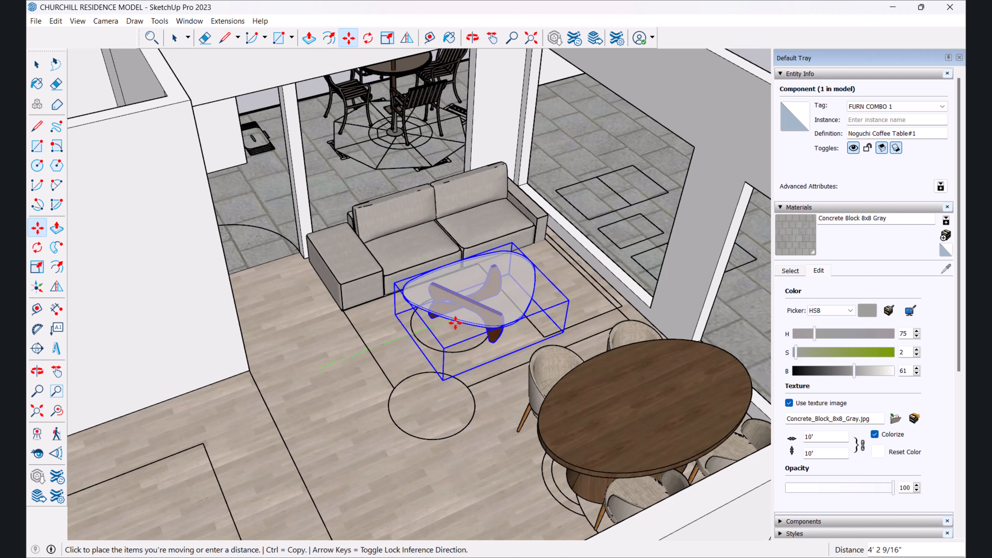
{"action": "left_click", "coordinate": [455, 322]}
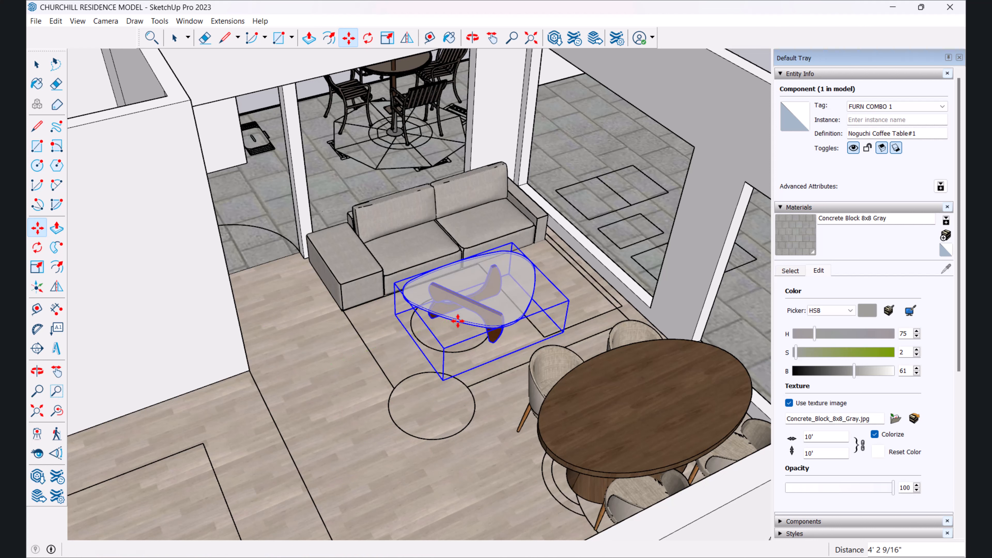
{"action": "left_click", "coordinate": [459, 322]}
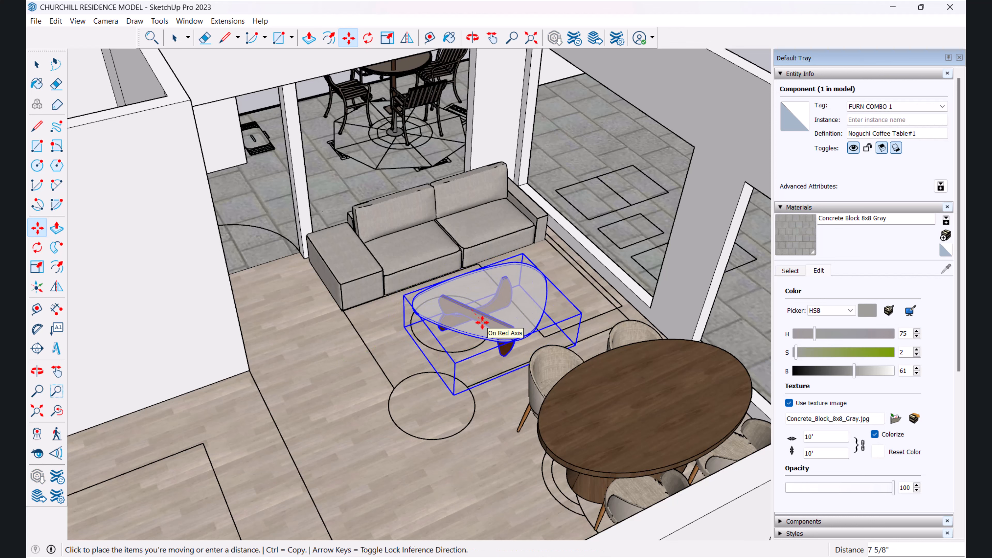
{"action": "left_click", "coordinate": [482, 323]}
{"action": "key", "text": "space"}
{"action": "scroll", "coordinate": [356, 395], "scroll_direction": "down", "scroll_amount": 3}
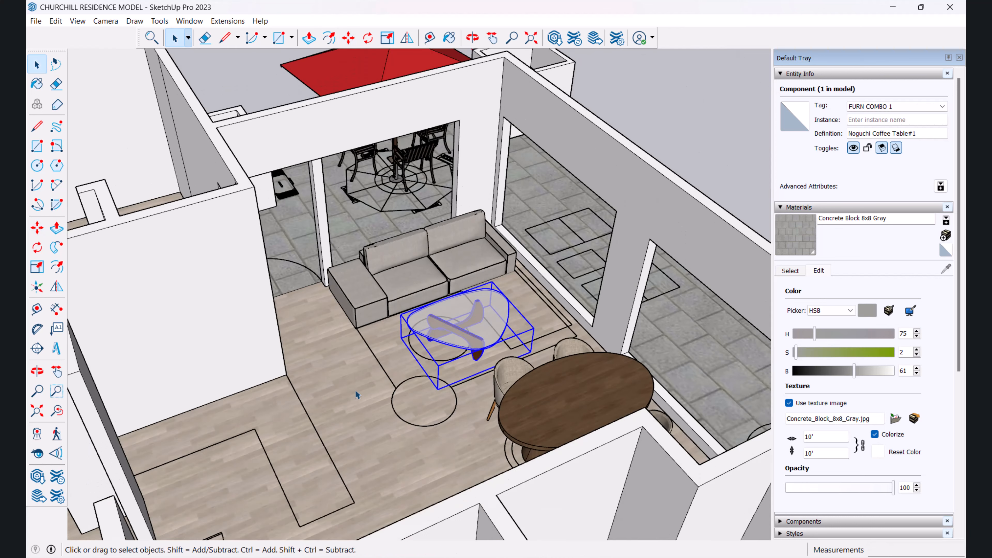
Step: Try to reposition the glass coffee table while viewing the living room from the patio side
{"action": "left_click", "coordinate": [356, 396]}
{"action": "scroll", "coordinate": [333, 426], "scroll_direction": "down", "scroll_amount": 4}
{"action": "middle_click_drag", "start_coordinate": [410, 381], "coordinate": [611, 325]}
{"action": "left_click", "coordinate": [605, 304]}
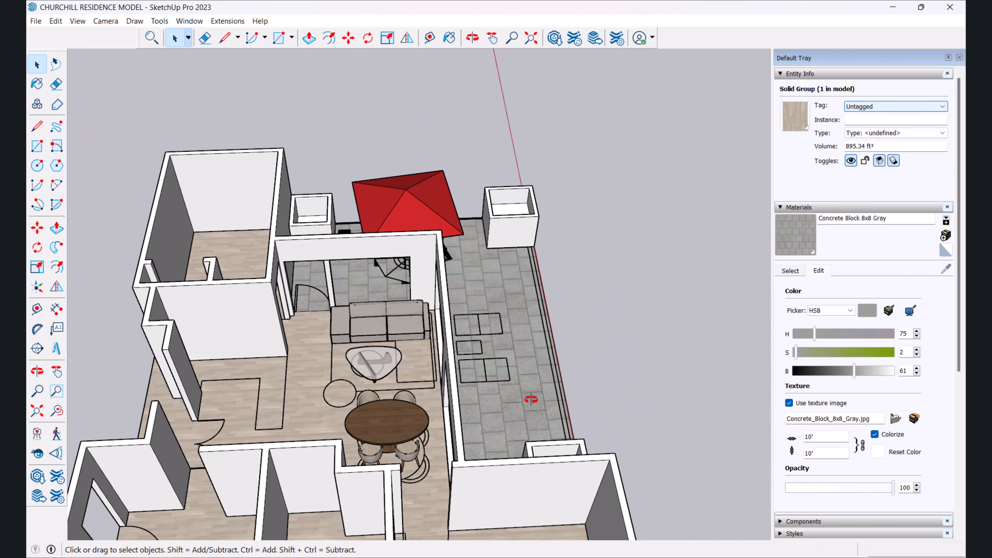
{"action": "middle_click_drag", "start_coordinate": [547, 403], "coordinate": [348, 352]}
{"action": "scroll", "coordinate": [348, 352], "scroll_direction": "down", "scroll_amount": 1}
{"action": "middle_click_drag", "start_coordinate": [394, 310], "coordinate": [361, 390]}
{"action": "scroll", "coordinate": [361, 390], "scroll_direction": "down", "scroll_amount": 2}
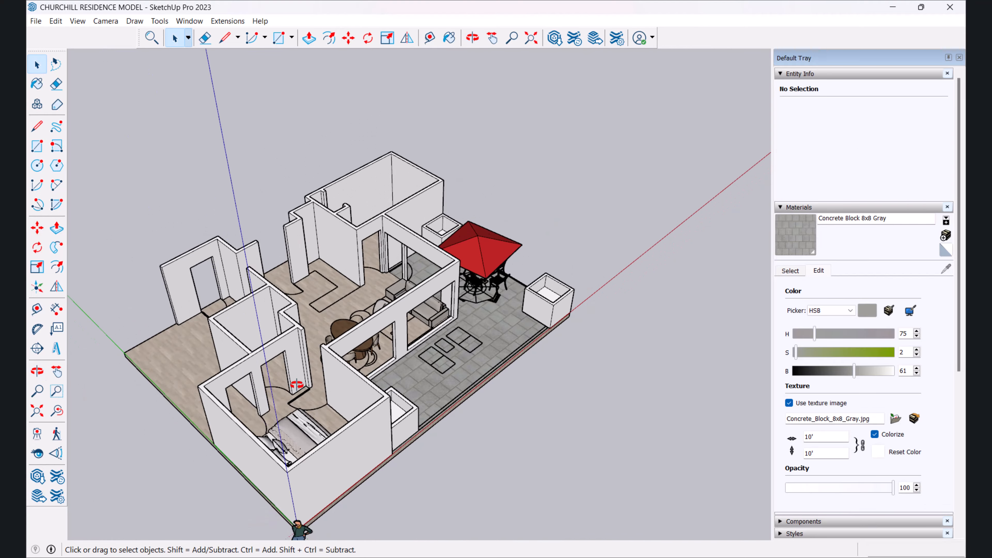
{"action": "middle_click_drag", "start_coordinate": [297, 385], "coordinate": [219, 350]}
{"action": "scroll", "coordinate": [370, 292], "scroll_direction": "up", "scroll_amount": 6}
{"action": "mouse_move", "coordinate": [371, 290]}
{"action": "middle_mouse_down"}
{"action": "mouse_move", "coordinate": [374, 221]}
{"action": "mouse_move", "coordinate": [418, 266]}
{"action": "middle_mouse_up"}
{"action": "scroll", "coordinate": [421, 267], "scroll_direction": "up", "scroll_amount": 3}
{"action": "left_click", "coordinate": [425, 276]}
{"action": "key", "text": "m"}
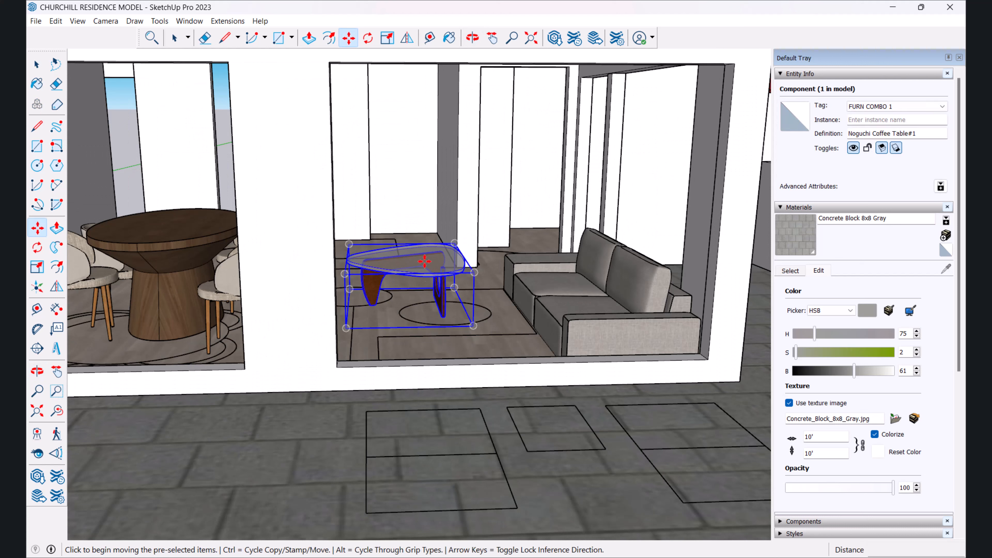
{"action": "left_click", "coordinate": [424, 276]}
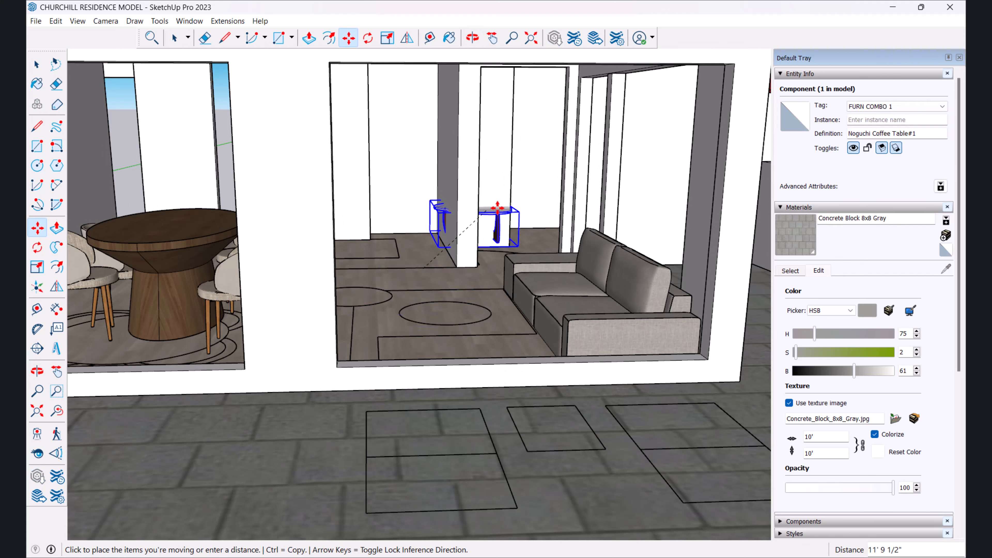
{"action": "left_click", "coordinate": [433, 278]}
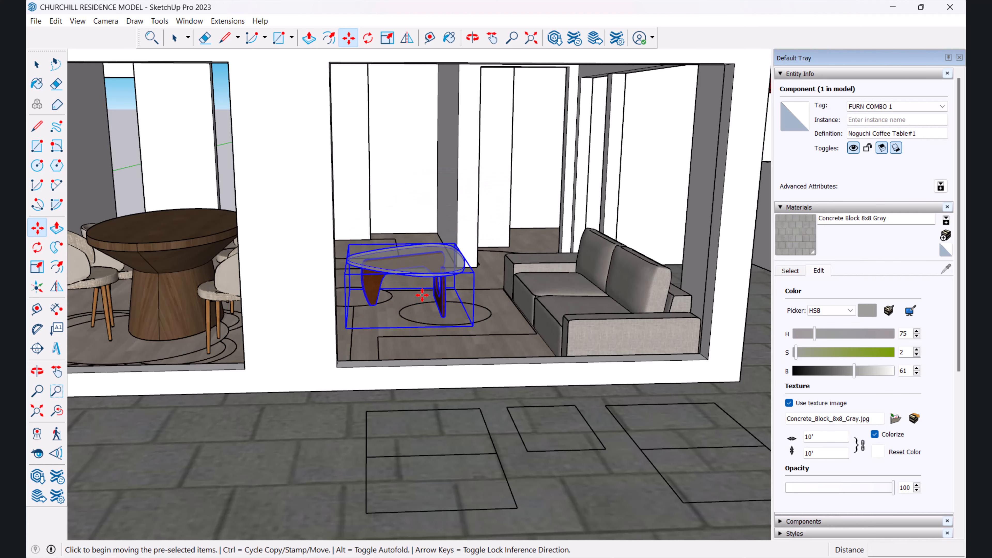
Step: Try to adjust the coffee table's height by moving it along the blue axis
{"action": "scroll", "coordinate": [433, 278], "scroll_direction": "down", "scroll_amount": 3}
{"action": "key", "text": "space"}
{"action": "key", "text": "m"}
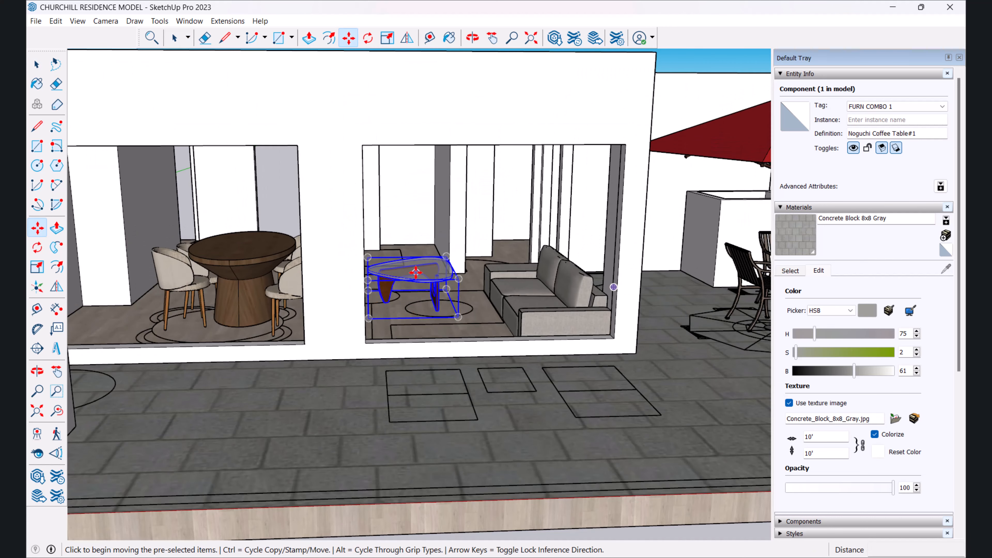
{"action": "left_click", "coordinate": [417, 275]}
{"action": "key", "text": "space"}
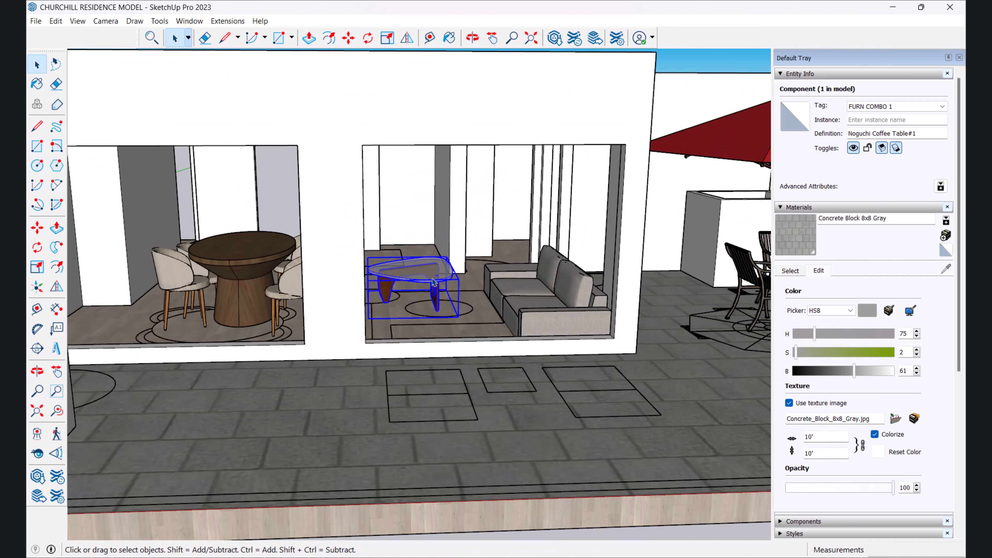
{"action": "key", "text": "m"}
{"action": "left_click", "coordinate": [433, 283]}
{"action": "key", "text": "space"}
{"action": "key", "text": "m"}
{"action": "left_click", "coordinate": [431, 273]}
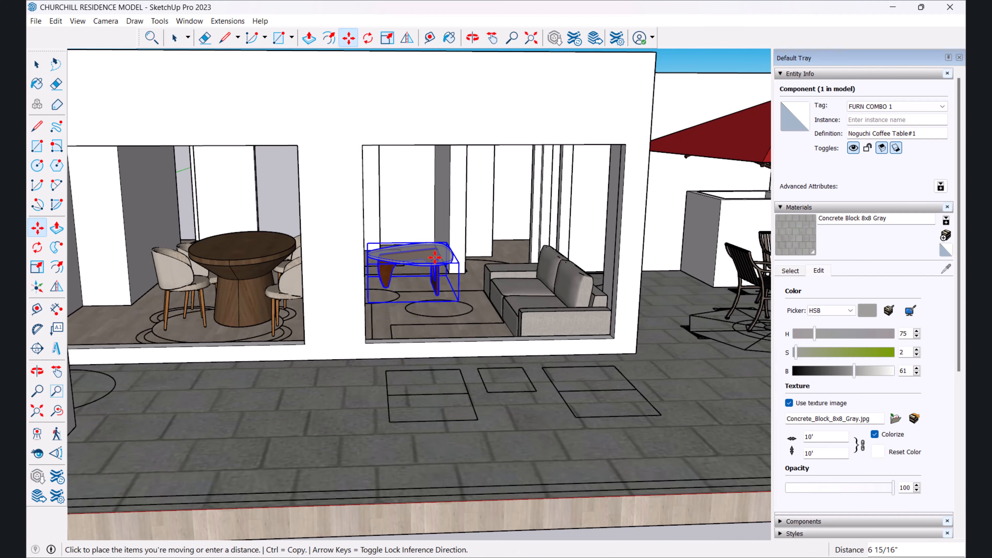
{"action": "scroll", "coordinate": [436, 254], "scroll_direction": "up", "scroll_amount": 3}
{"action": "middle_click_drag", "start_coordinate": [453, 243], "coordinate": [472, 228]}
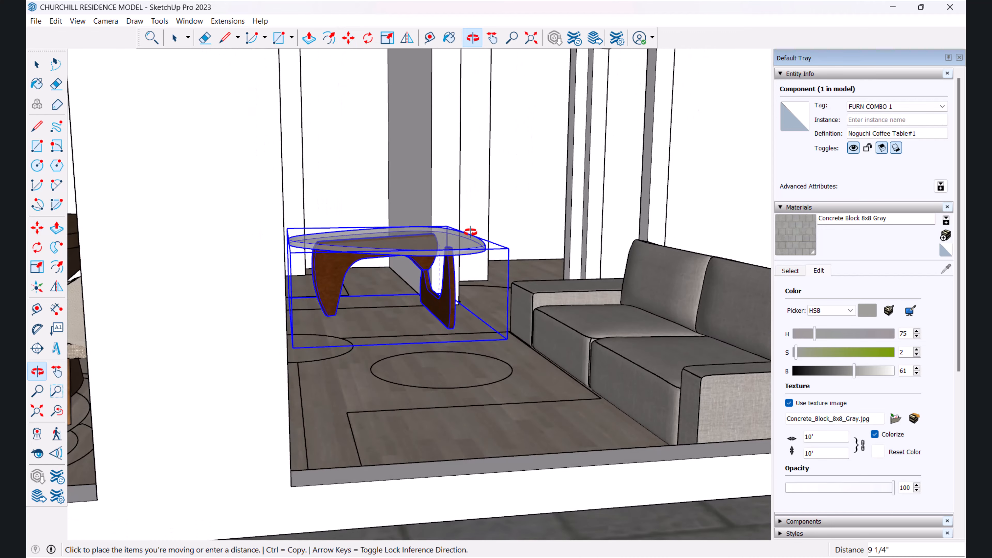
{"action": "scroll", "coordinate": [472, 224], "scroll_direction": "up", "scroll_amount": 3}
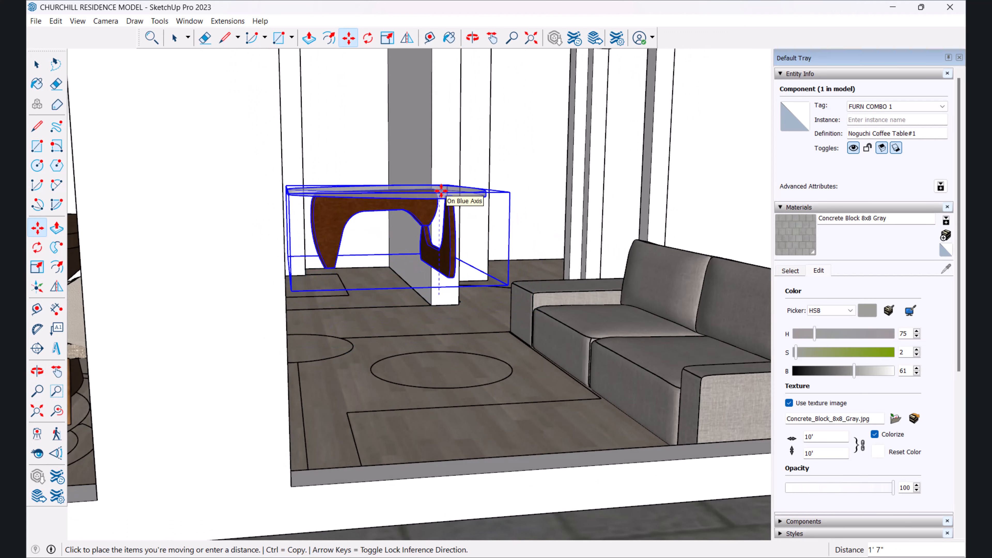
{"action": "key", "text": "Escape"}
{"action": "key", "text": "space"}
Step: Inside the walls group, draw a 5" line across the wall top where the stepped entrance wall meets the long partition
{"action": "scroll", "coordinate": [436, 235], "scroll_direction": "down", "scroll_amount": 5}
{"action": "middle_click_drag", "start_coordinate": [429, 242], "coordinate": [562, 312]}
{"action": "scroll", "coordinate": [551, 336], "scroll_direction": "down", "scroll_amount": 3}
{"action": "middle_click_drag", "start_coordinate": [542, 352], "coordinate": [288, 248], "text": "shift"}
{"action": "scroll", "coordinate": [414, 195], "scroll_direction": "up", "scroll_amount": 10}
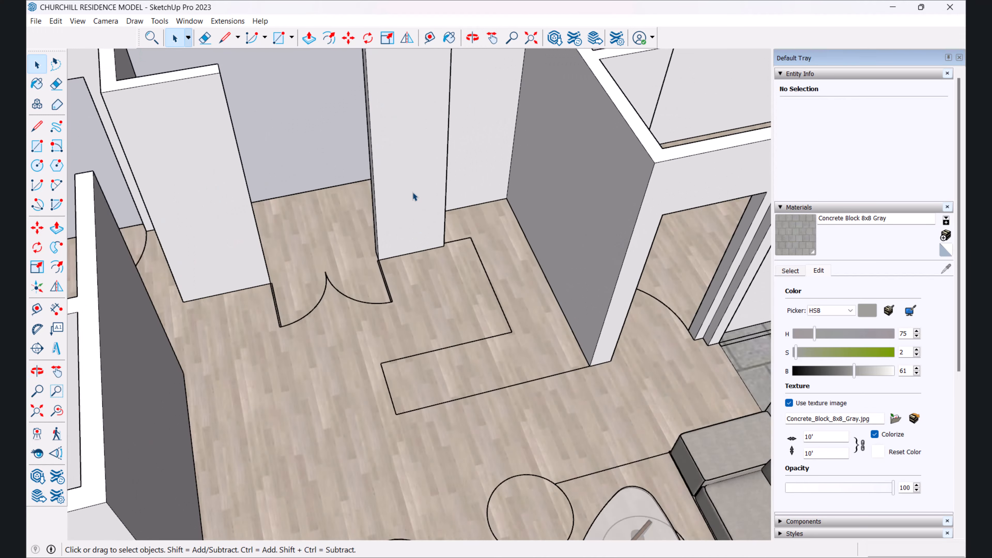
{"action": "scroll", "coordinate": [415, 197], "scroll_direction": "down", "scroll_amount": 5}
{"action": "scroll", "coordinate": [487, 231], "scroll_direction": "up", "scroll_amount": 6}
{"action": "key", "text": "l"}
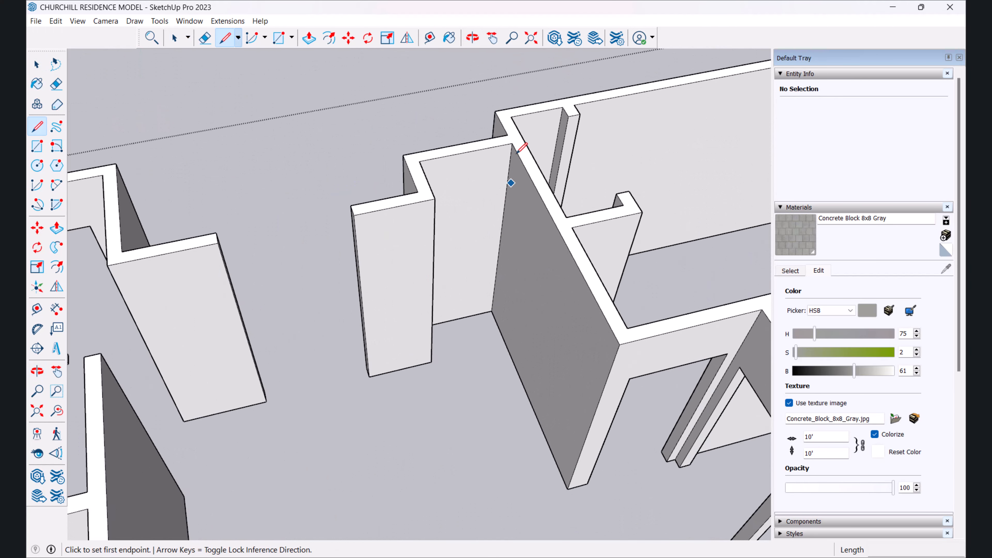
{"action": "left_click", "coordinate": [506, 129]}
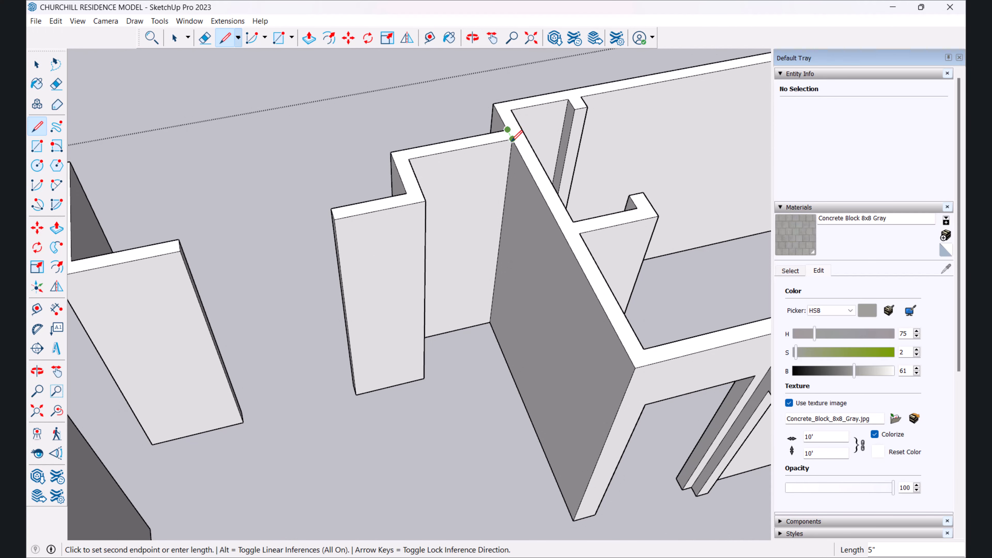
{"action": "left_click", "coordinate": [512, 139]}
{"action": "scroll", "coordinate": [478, 198], "scroll_direction": "down", "scroll_amount": 2}
Step: Push the top face of the cut-off stepped wall down to floor level to remove that wall
{"action": "key", "text": "space"}
{"action": "key", "text": "p"}
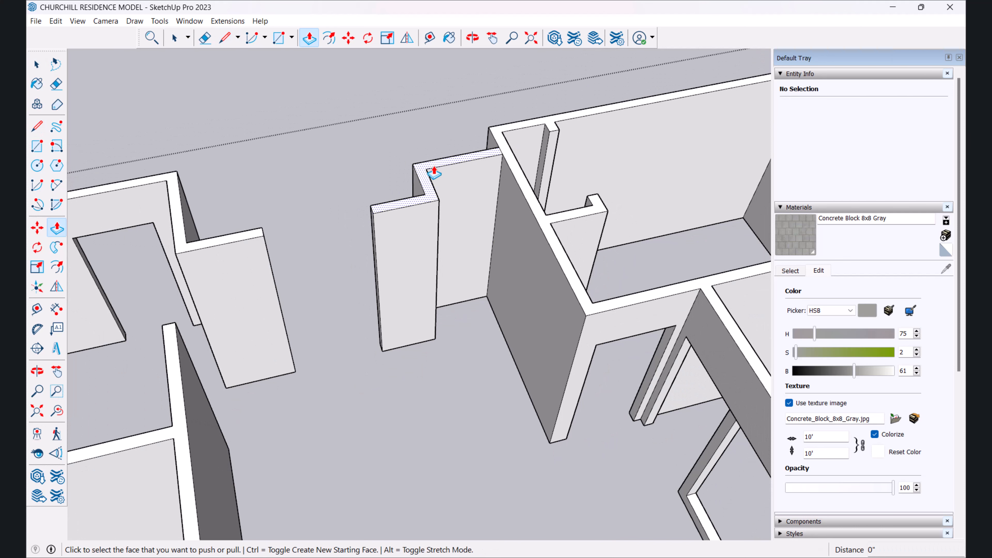
{"action": "left_click", "coordinate": [434, 173]}
{"action": "left_click", "coordinate": [428, 340]}
Step: Push the opposite entrance wall's top down 2', flatten its separate end segment and push in the door header's face
{"action": "scroll", "coordinate": [391, 332], "scroll_direction": "down", "scroll_amount": 2}
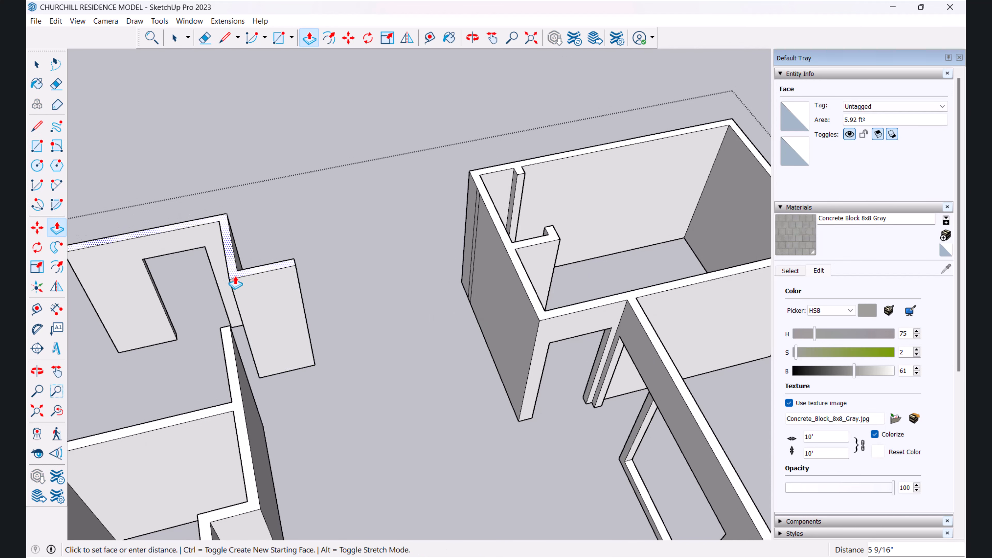
{"action": "left_click", "coordinate": [285, 365]}
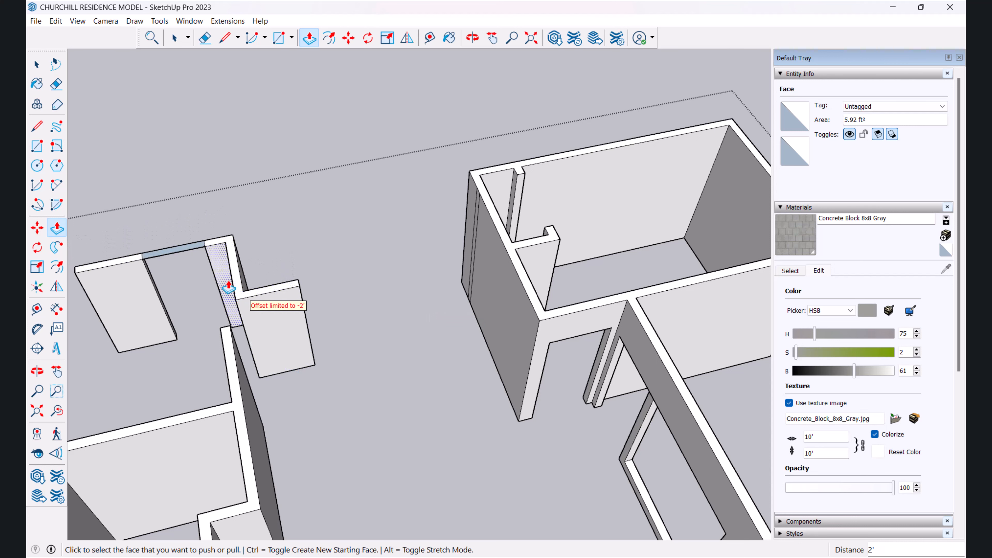
{"action": "middle_click_drag", "start_coordinate": [227, 287], "coordinate": [390, 237], "text": "shift"}
{"action": "left_click", "coordinate": [296, 211]}
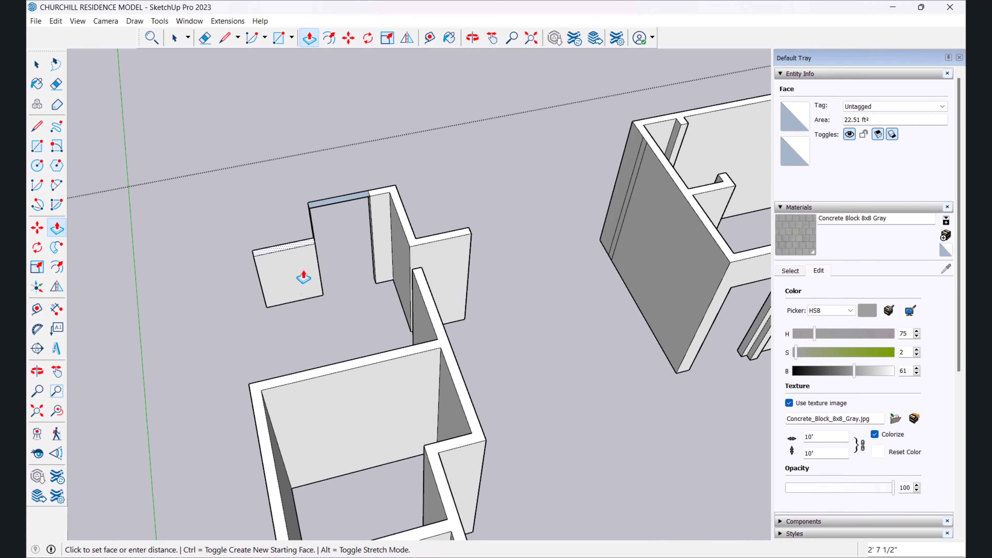
{"action": "left_click", "coordinate": [310, 310]}
{"action": "left_click", "coordinate": [340, 222]}
{"action": "left_click", "coordinate": [344, 219]}
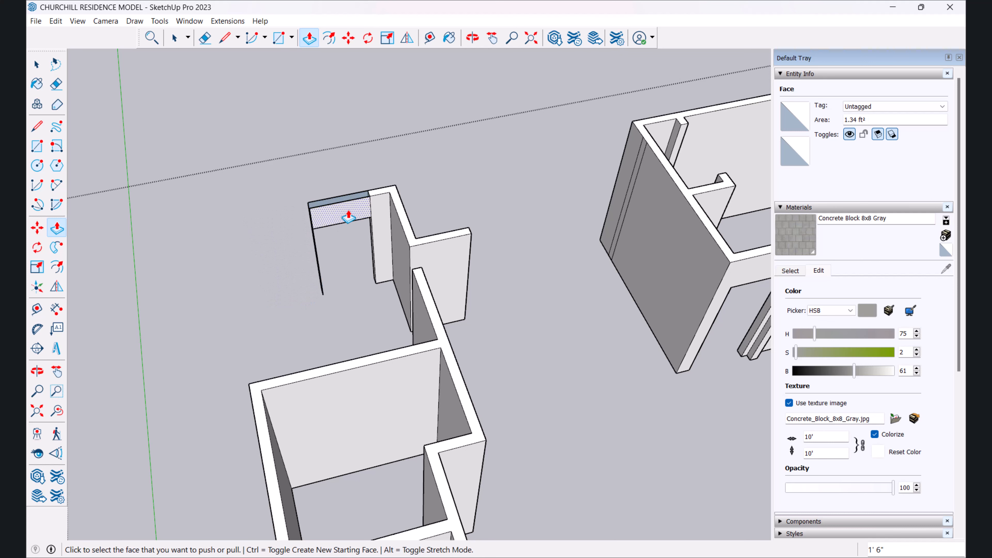
Step: Erase the leftover edges of the removed wall end and door header
{"action": "key", "text": "e"}
{"action": "left_click_drag", "start_coordinate": [344, 243], "coordinate": [343, 247]}
{"action": "mouse_move", "coordinate": [332, 211]}
{"action": "left_mouse_down"}
{"action": "mouse_move", "coordinate": [306, 246]}
{"action": "mouse_move", "coordinate": [306, 224]}
{"action": "left_mouse_up"}
Step: Push the remaining corner piece of the entrance wall down to the floor and erase the stray edges left behind
{"action": "middle_click_drag", "start_coordinate": [361, 251], "coordinate": [433, 276]}
{"action": "key", "text": "space"}
{"action": "key", "text": "p"}
{"action": "left_click", "coordinate": [429, 273]}
{"action": "left_click", "coordinate": [409, 315]}
{"action": "scroll", "coordinate": [348, 231], "scroll_direction": "up", "scroll_amount": 2}
{"action": "key", "text": "e"}
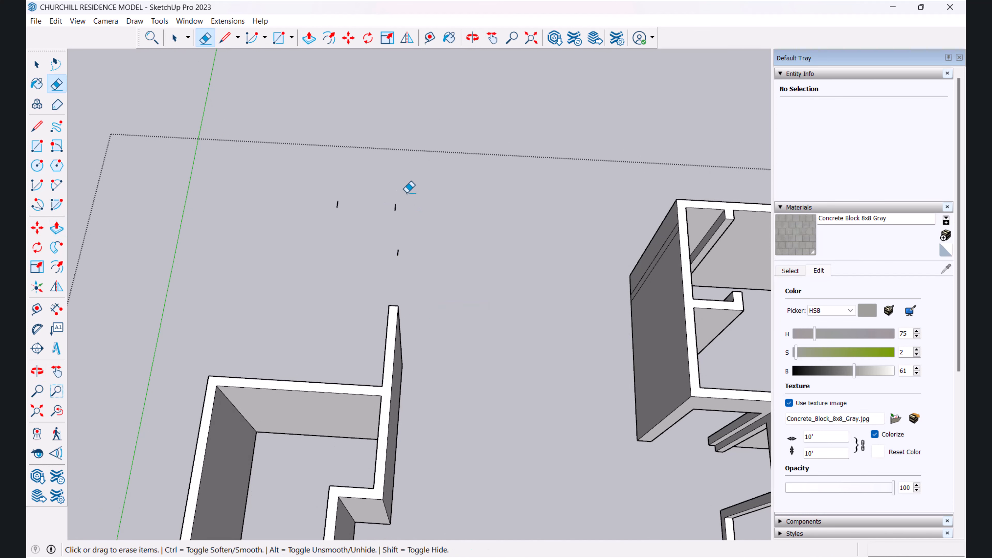
{"action": "left_click", "coordinate": [398, 253]}
Step: Place a vertical guide one wall thickness in from the partition's outer corner and draw a line along it down the wall face
{"action": "mouse_move", "coordinate": [337, 198]}
{"action": "middle_mouse_down"}
{"action": "mouse_move", "coordinate": [439, 235]}
{"action": "mouse_move", "coordinate": [565, 186]}
{"action": "mouse_move", "coordinate": [550, 127]}
{"action": "middle_mouse_up"}
{"action": "key", "text": "space"}
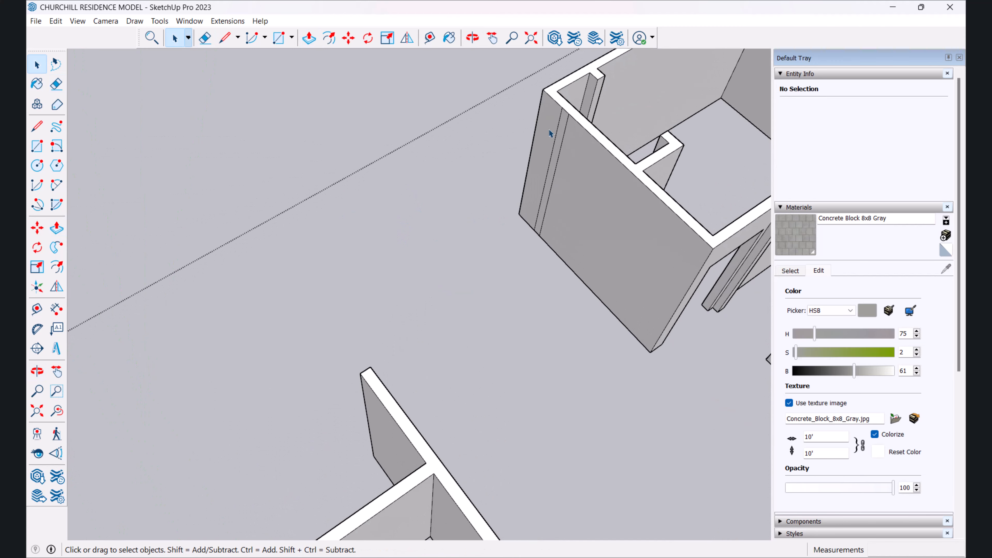
{"action": "scroll", "coordinate": [550, 134], "scroll_direction": "up", "scroll_amount": 3}
{"action": "key", "text": "t"}
{"action": "left_click", "coordinate": [544, 122]}
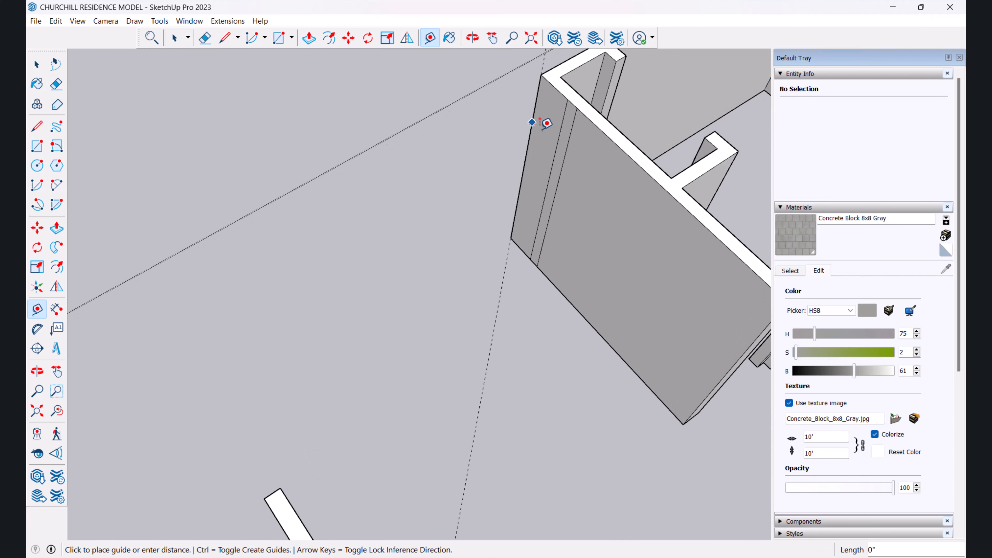
{"action": "key", "text": "l"}
{"action": "left_click", "coordinate": [554, 85]}
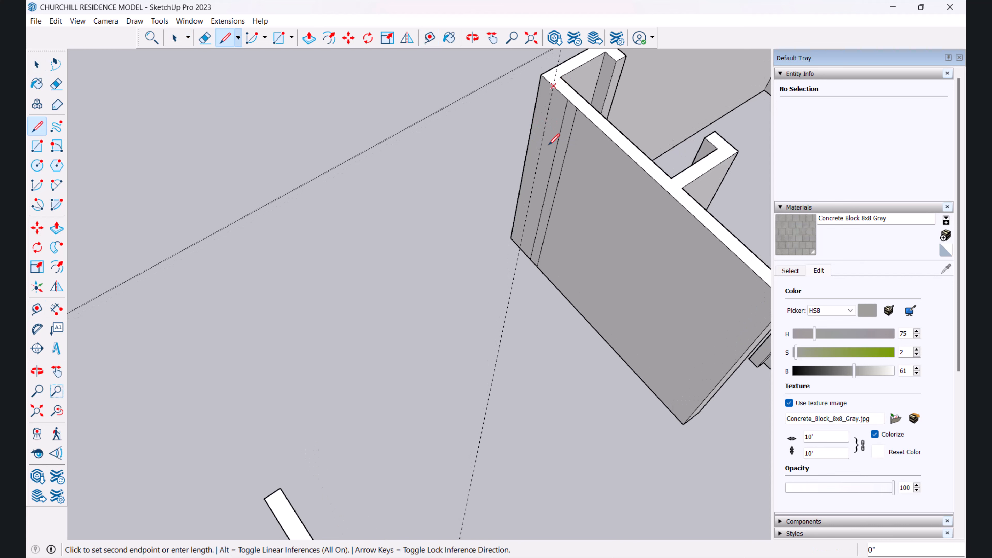
{"action": "left_click", "coordinate": [522, 245]}
Step: Pull the narrow corner strip out about 20' 6 11/16" to extend the outer wall, aligned with the small room's corner
{"action": "scroll", "coordinate": [519, 219], "scroll_direction": "down", "scroll_amount": 3}
{"action": "key", "text": "p"}
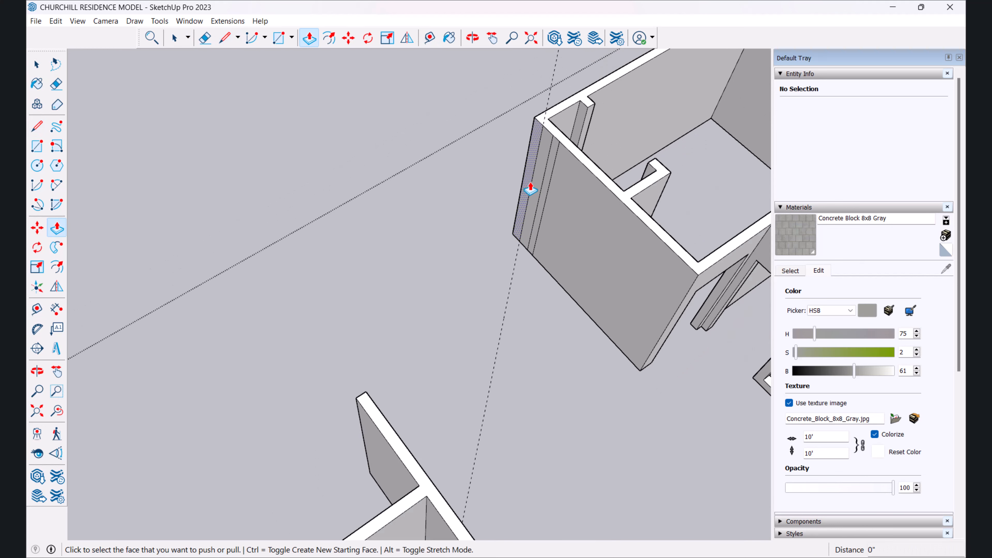
{"action": "left_click", "coordinate": [530, 191]}
{"action": "scroll", "coordinate": [343, 290], "scroll_direction": "down", "scroll_amount": 5}
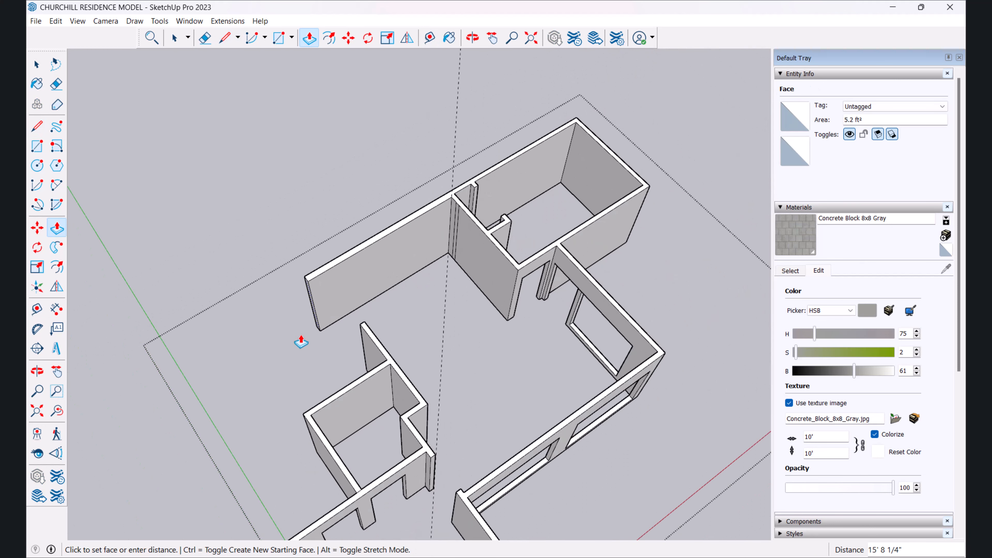
{"action": "left_click", "coordinate": [308, 428]}
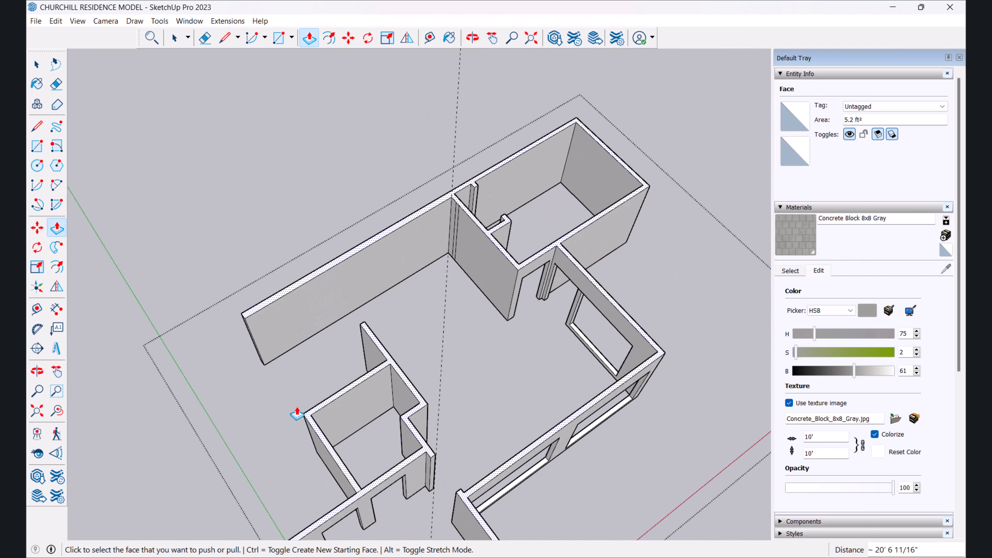
Step: Finish editing the wall group and return to the full model at the kitchen area
{"action": "key", "text": "space"}
{"action": "middle_click_drag", "start_coordinate": [275, 266], "coordinate": [315, 289]}
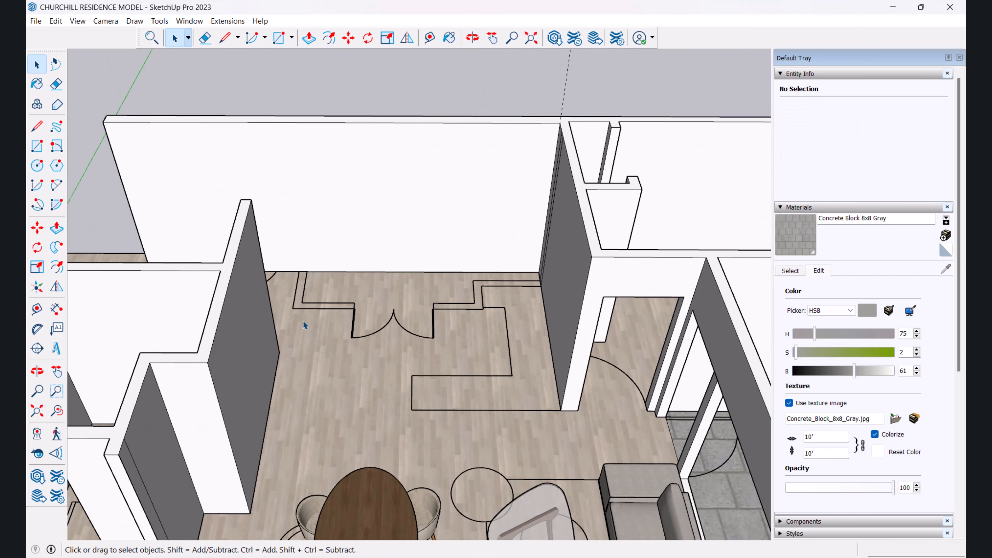
{"action": "scroll", "coordinate": [346, 325], "scroll_direction": "down", "scroll_amount": 3}
{"action": "middle_click_drag", "start_coordinate": [405, 323], "coordinate": [394, 346]}
{"action": "key", "text": "r"}
{"action": "scroll", "coordinate": [378, 314], "scroll_direction": "up", "scroll_amount": 3}
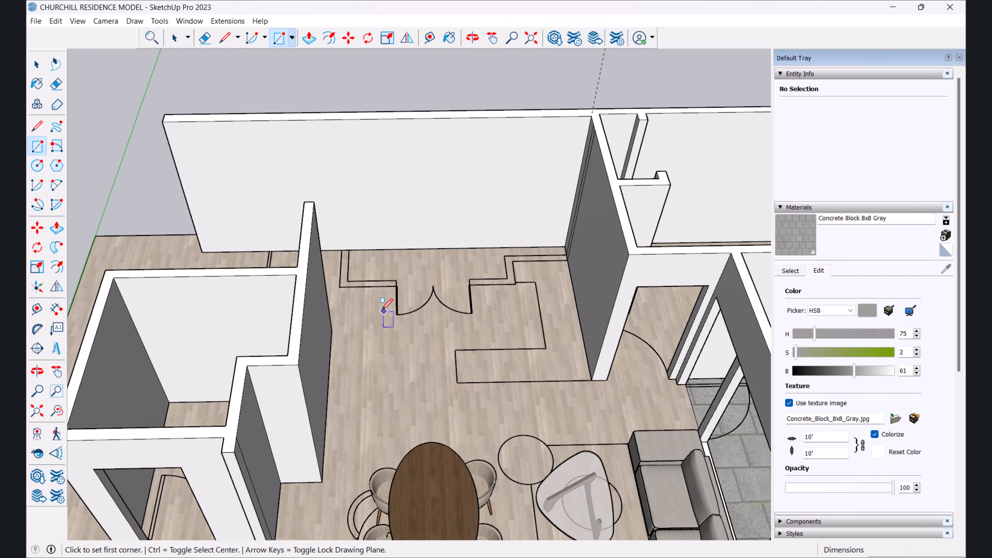
{"action": "left_click", "coordinate": [378, 314]}
{"action": "key", "text": "space"}
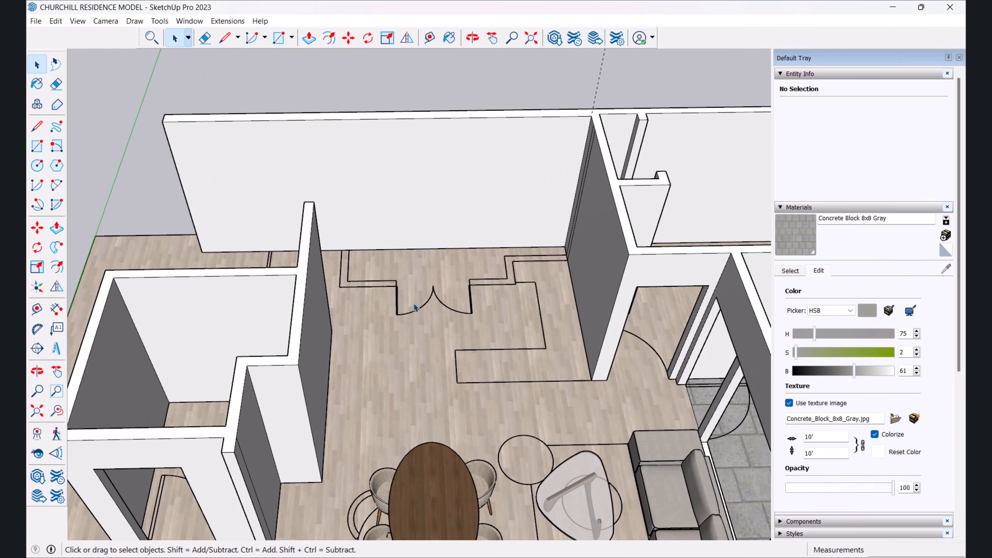
Step: Try to draw a counter rectangle on the floor along the back wall, reaching the side partition
{"action": "middle_click_drag", "start_coordinate": [471, 314], "coordinate": [458, 321]}
{"action": "key", "text": "r"}
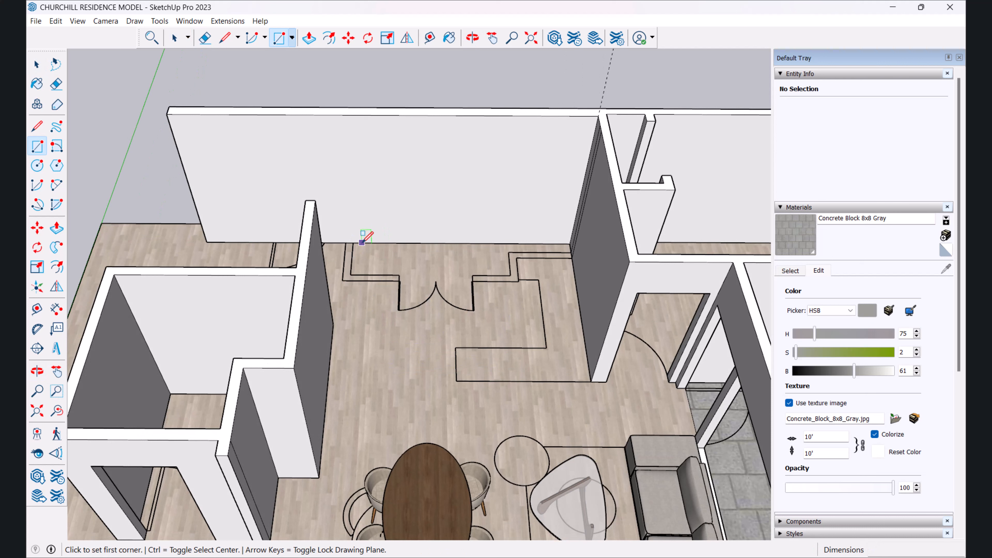
{"action": "left_click", "coordinate": [362, 243]}
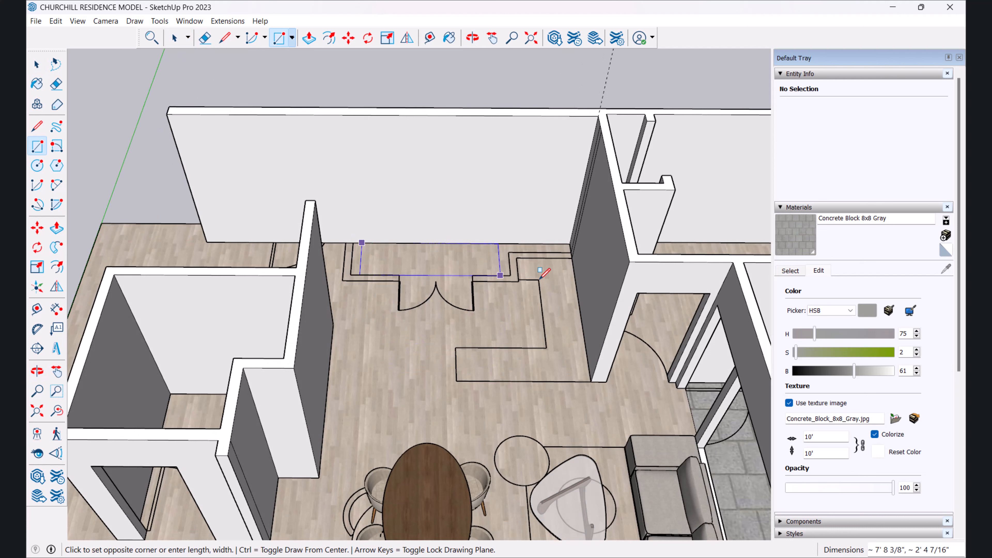
{"action": "left_click", "coordinate": [576, 279]}
{"action": "key", "text": "space"}
Step: Try to draw a second rectangle over the plan lines from the partition's end corner, and discard both rectangles
{"action": "key", "text": "r"}
{"action": "left_click", "coordinate": [591, 381]}
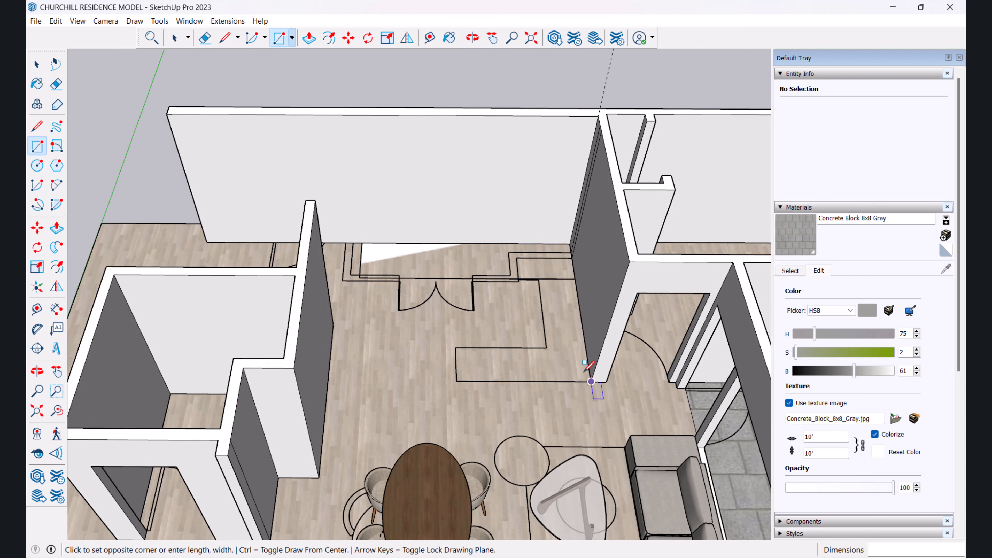
{"action": "left_click", "coordinate": [528, 279]}
{"action": "scroll", "coordinate": [529, 279], "scroll_direction": "up", "scroll_amount": 5}
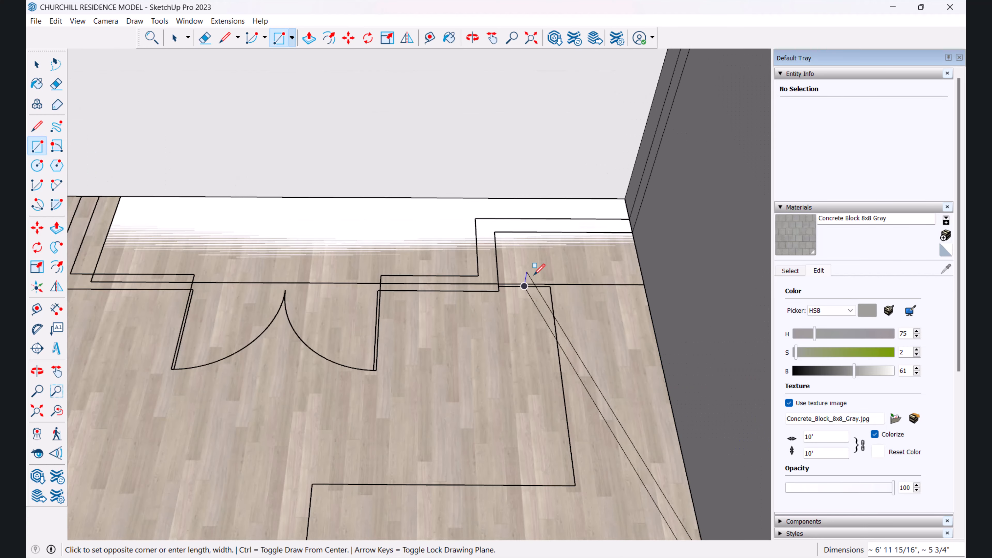
{"action": "scroll", "coordinate": [550, 286], "scroll_direction": "down", "scroll_amount": 3}
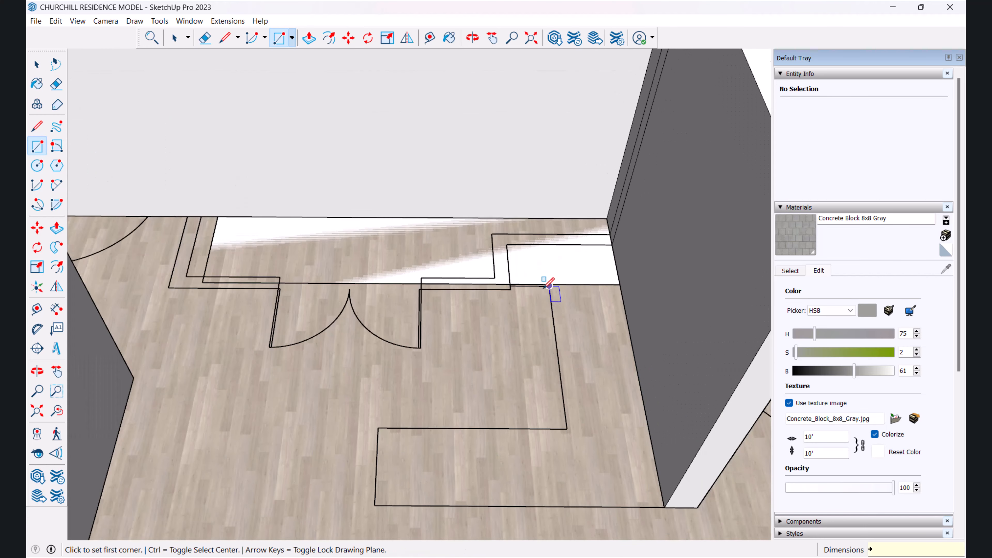
{"action": "scroll", "coordinate": [542, 278], "scroll_direction": "down", "scroll_amount": 2}
{"action": "left_click", "coordinate": [534, 282]}
{"action": "middle_click_drag", "start_coordinate": [535, 281], "coordinate": [653, 402]}
{"action": "key", "text": "space"}
{"action": "scroll", "coordinate": [589, 331], "scroll_direction": "down", "scroll_amount": 4}
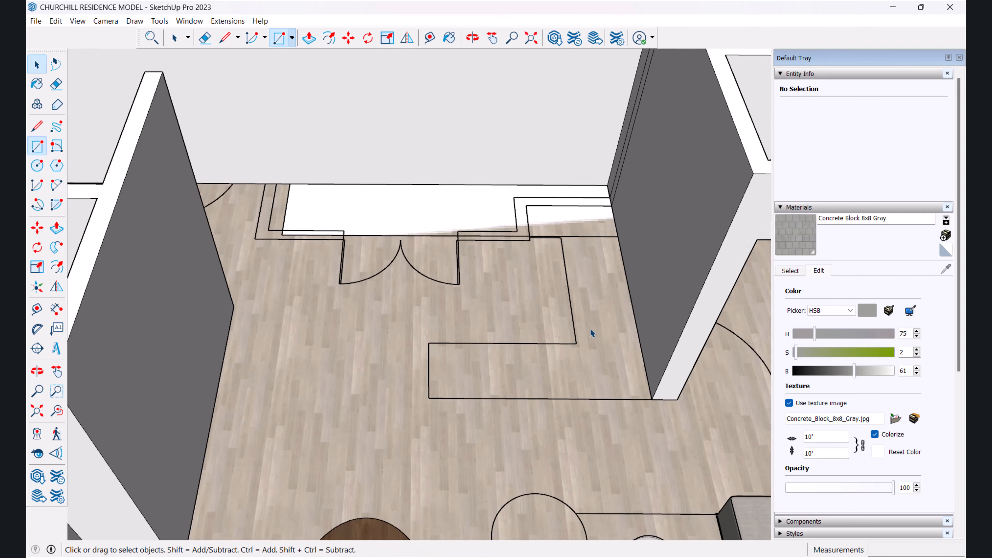
{"action": "scroll", "coordinate": [456, 239], "scroll_direction": "up", "scroll_amount": 4}
{"action": "scroll", "coordinate": [436, 268], "scroll_direction": "down", "scroll_amount": 3}
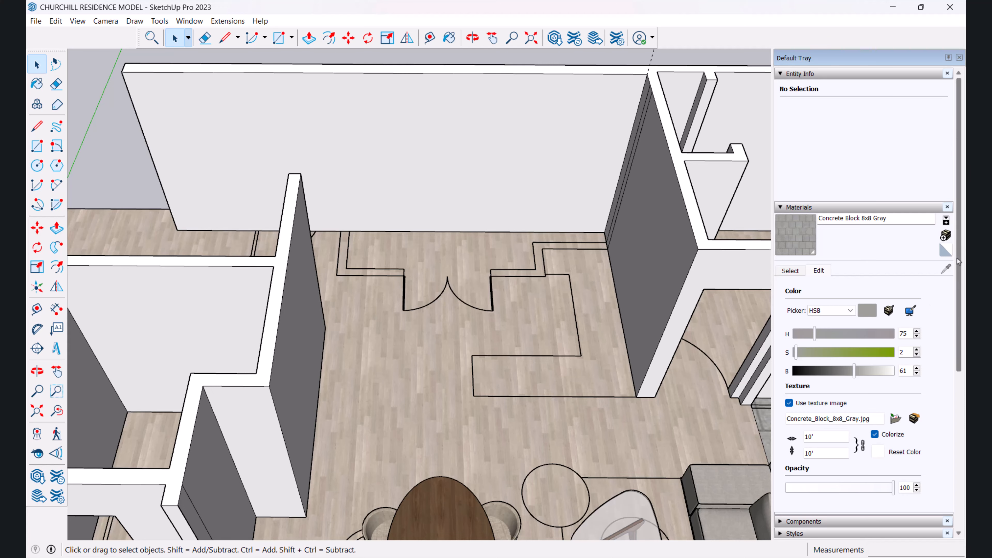
Step: Hide the BASE tag and draw a counter rectangle about 11' 8" by 2' 1" on the floor against the back wall
{"action": "scroll", "coordinate": [791, 414], "scroll_direction": "down", "scroll_amount": 6}
{"action": "left_click", "coordinate": [787, 405]}
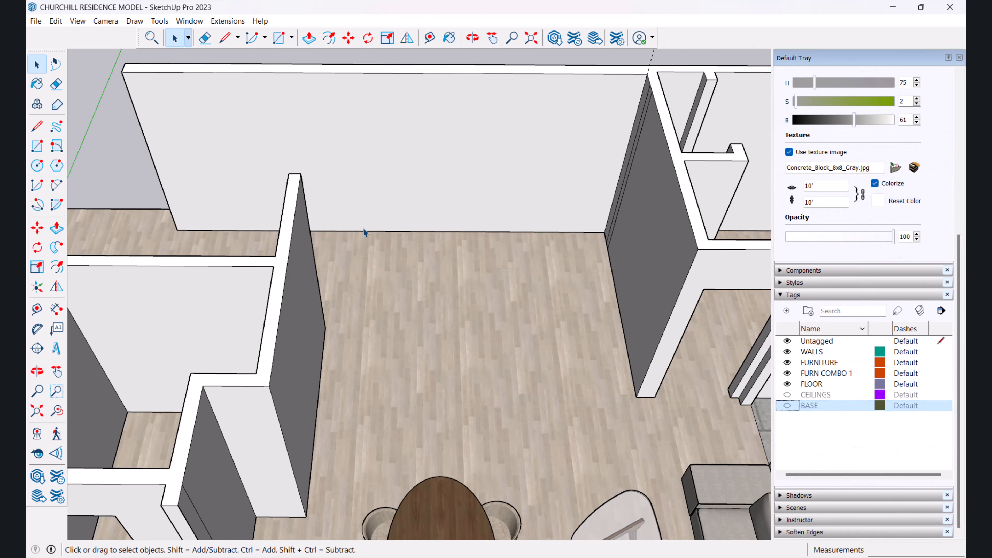
{"action": "left_click", "coordinate": [37, 146]}
{"action": "left_click", "coordinate": [362, 231]}
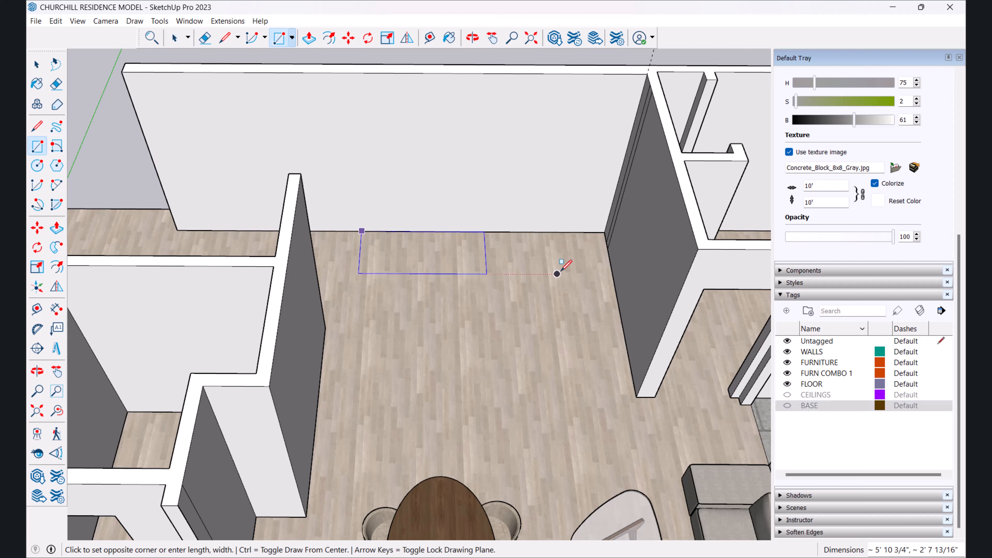
{"action": "left_click", "coordinate": [610, 264]}
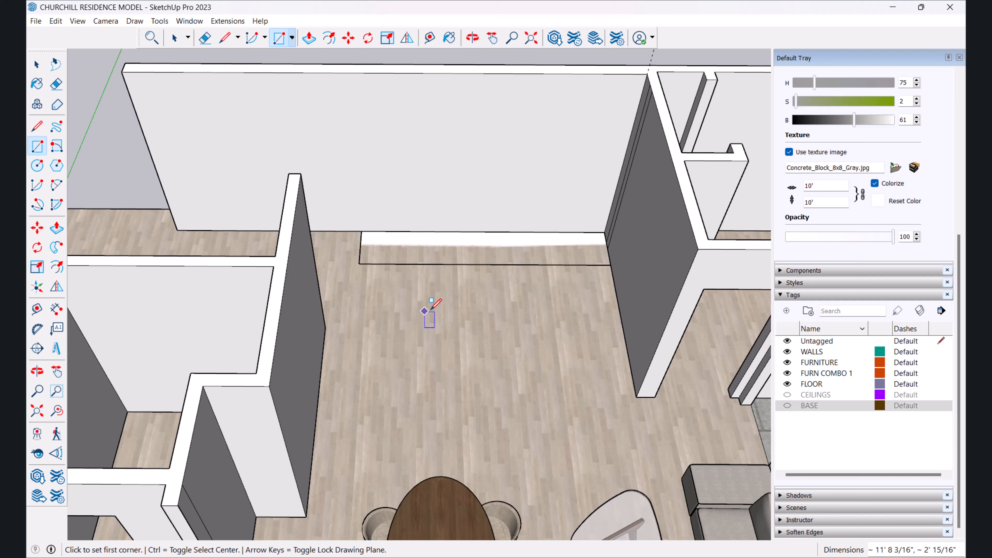
Step: Draw an island rectangle about 5' 10" by 3' 5" on the floor in front of the counter
{"action": "left_click", "coordinate": [430, 308]}
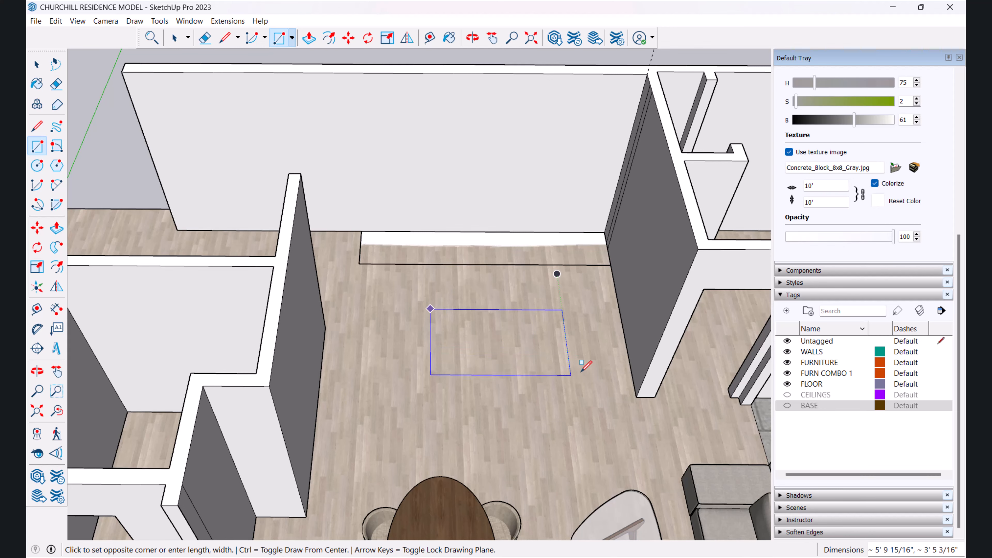
{"action": "left_click", "coordinate": [571, 376]}
{"action": "key", "text": "space"}
{"action": "scroll", "coordinate": [524, 363], "scroll_direction": "up", "scroll_amount": 3}
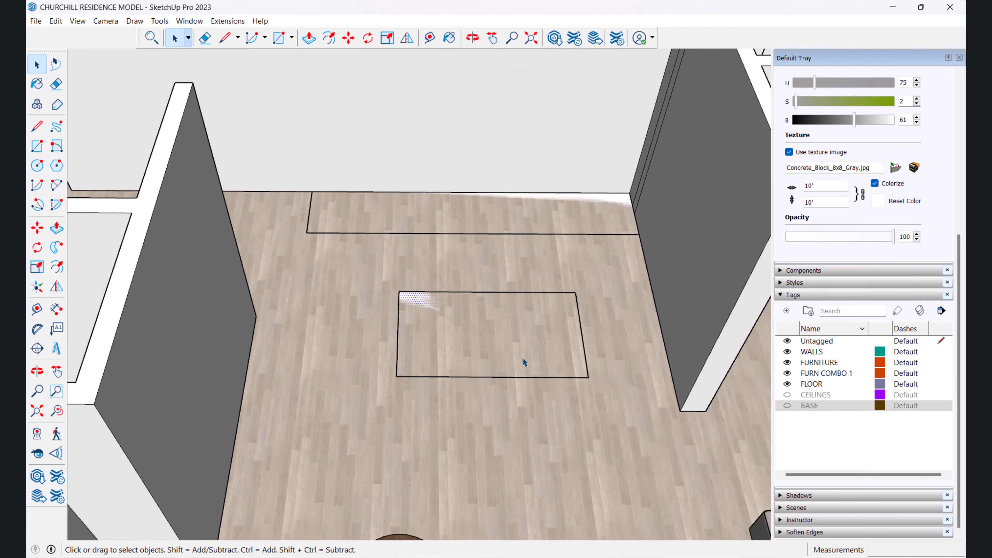
Step: Pull the island rectangle up into a low block and extrude the counter rectangle to a height of 3'
{"action": "key", "text": "p"}
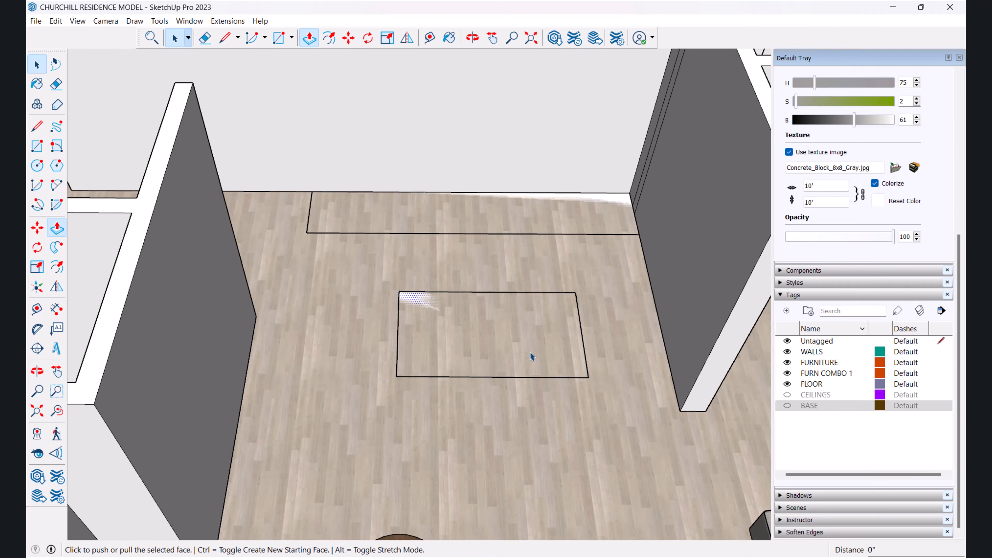
{"action": "left_click", "coordinate": [531, 354]}
{"action": "left_click", "coordinate": [549, 339]}
{"action": "middle_click_drag", "start_coordinate": [548, 339], "coordinate": [528, 198]}
{"action": "left_click", "coordinate": [531, 200]}
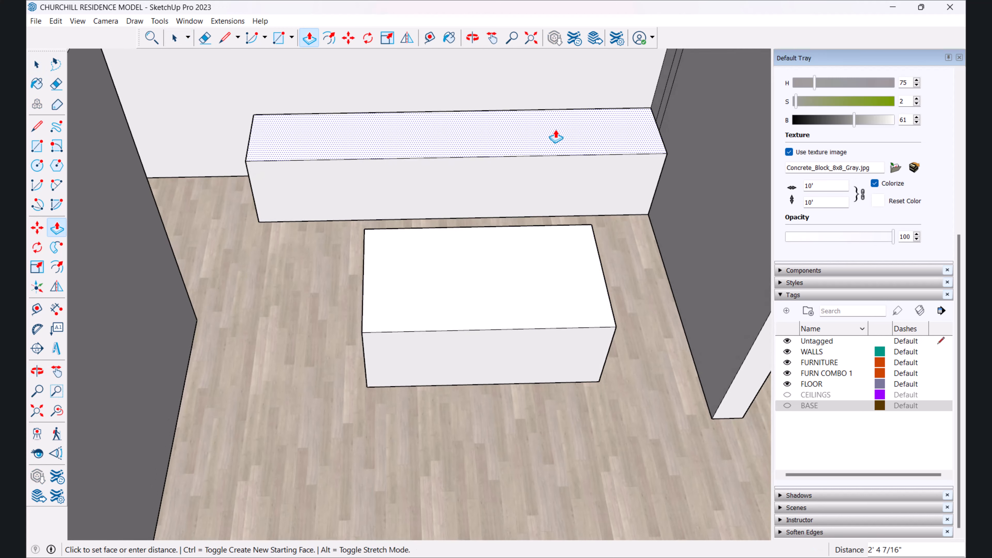
{"action": "key", "text": "Return"}
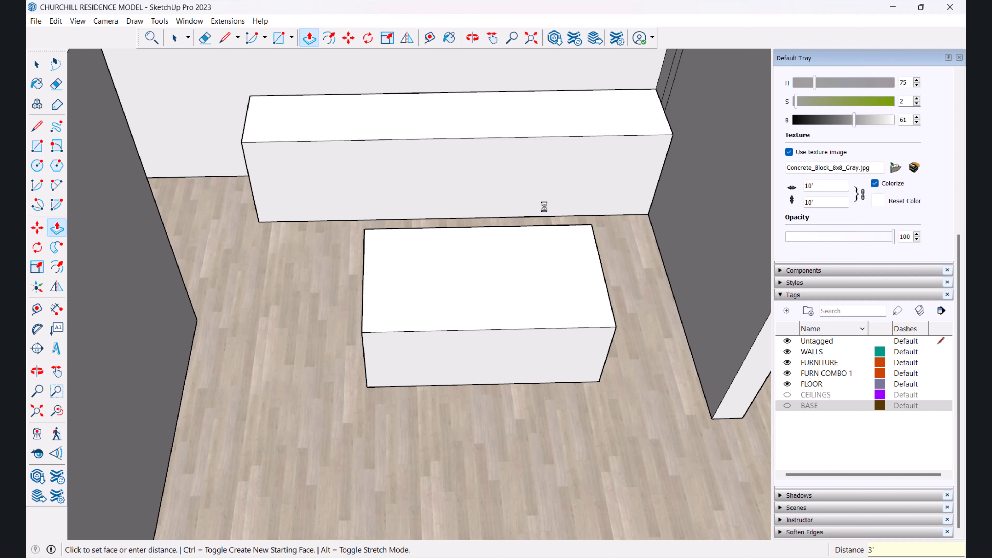
{"action": "key", "text": "space"}
Step: Raise the island's top face about 1' 2 9/16" to the height of the wall counter
{"action": "scroll", "coordinate": [546, 209], "scroll_direction": "down", "scroll_amount": 6}
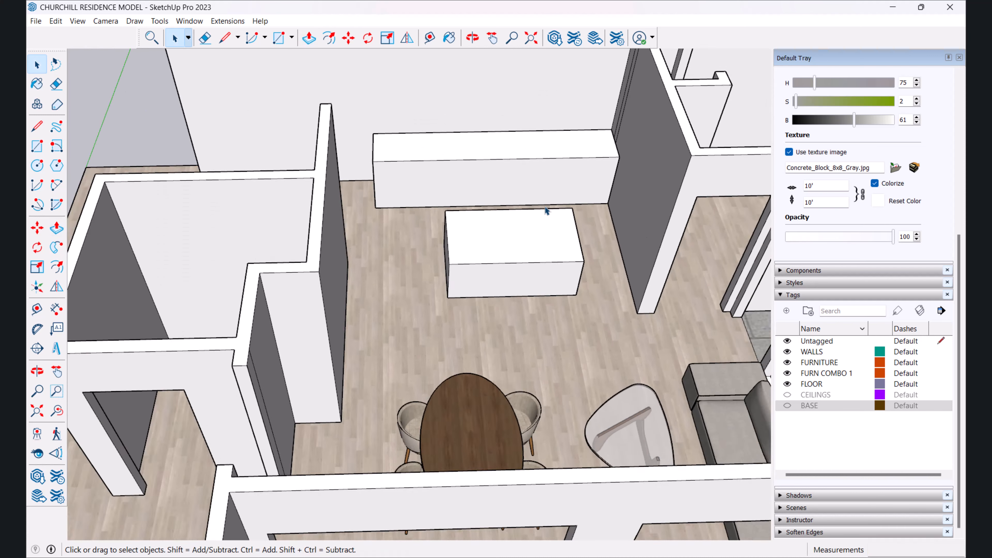
{"action": "middle_click_drag", "start_coordinate": [547, 211], "coordinate": [518, 284]}
{"action": "scroll", "coordinate": [486, 231], "scroll_direction": "up", "scroll_amount": 2}
{"action": "scroll", "coordinate": [476, 293], "scroll_direction": "up", "scroll_amount": 3}
{"action": "left_click", "coordinate": [520, 287]}
{"action": "key", "text": "p"}
{"action": "left_click", "coordinate": [520, 287]}
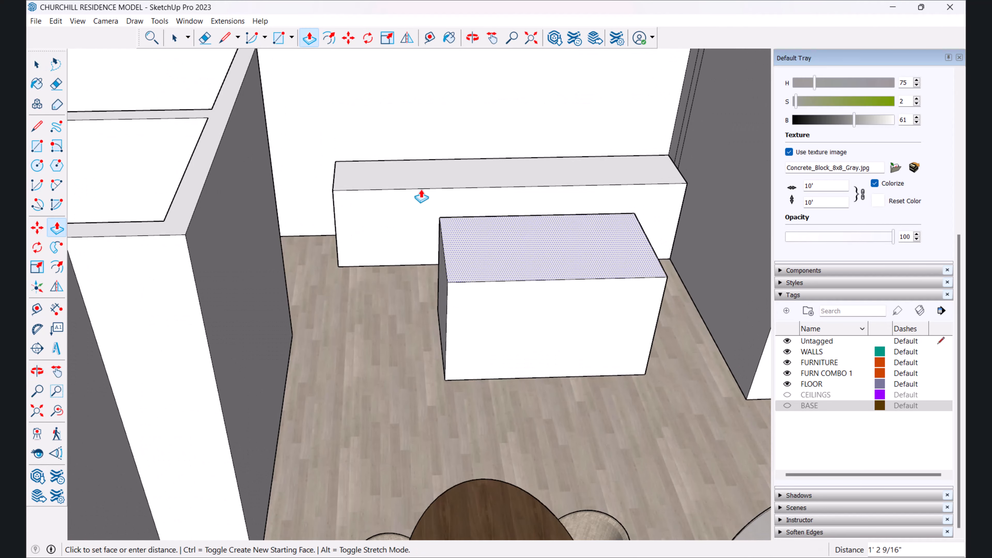
{"action": "left_click", "coordinate": [351, 181]}
{"action": "key", "text": "space"}
Step: Draw a horizontal line across the island's front face just below its top edge to mark the countertop
{"action": "scroll", "coordinate": [565, 317], "scroll_direction": "up", "scroll_amount": 3}
{"action": "middle_click_drag", "start_coordinate": [565, 317], "coordinate": [554, 295]}
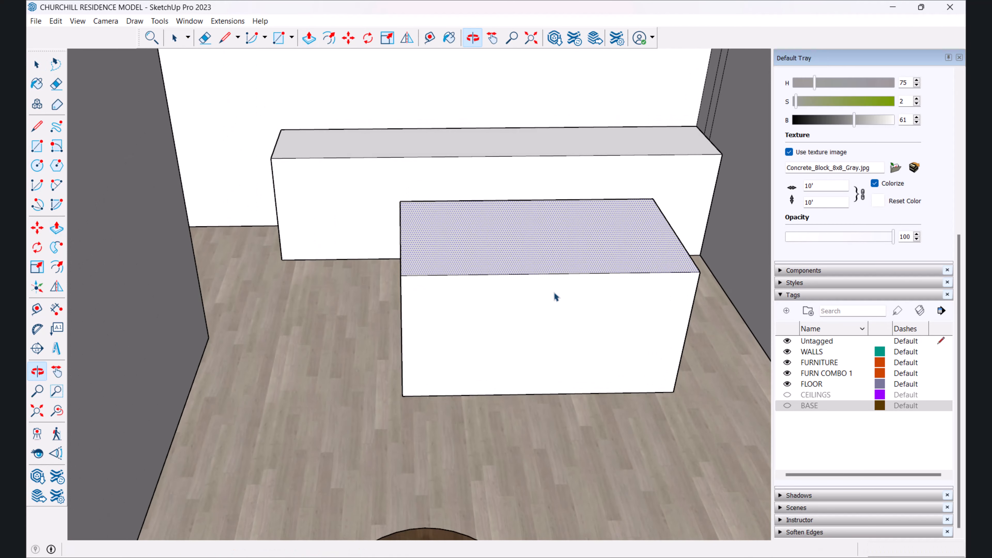
{"action": "key", "text": "l"}
{"action": "left_click", "coordinate": [405, 286]}
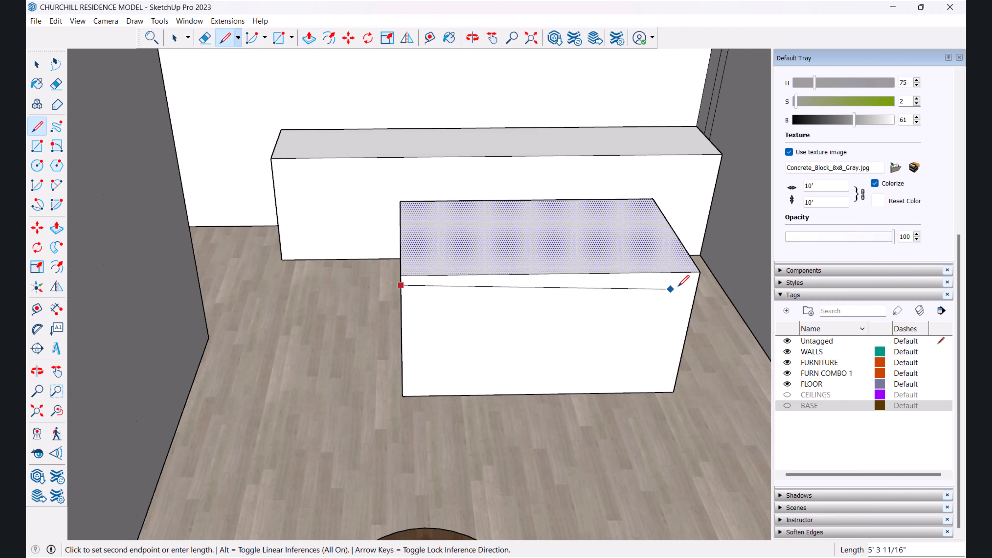
{"action": "left_click", "coordinate": [699, 281]}
{"action": "key", "text": "p"}
{"action": "left_click", "coordinate": [628, 333]}
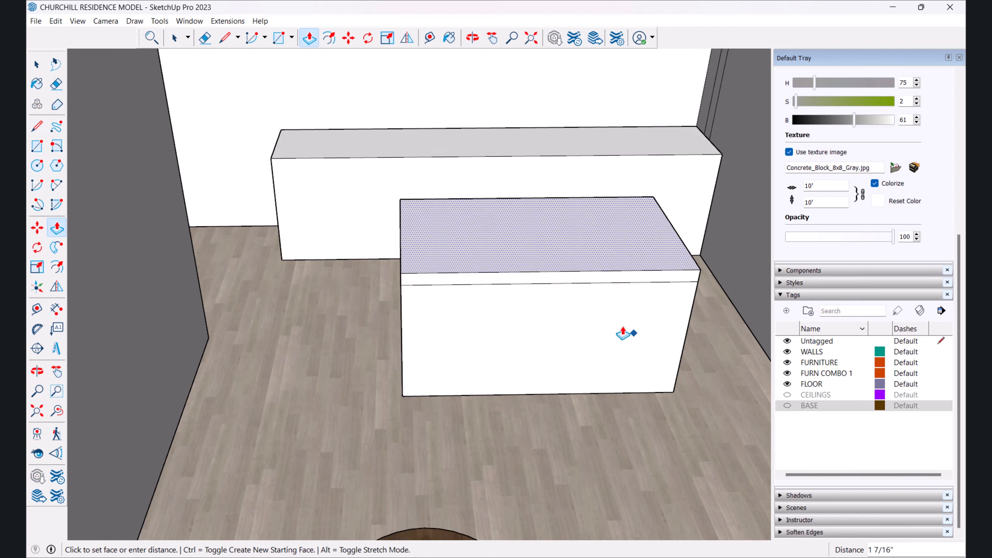
{"action": "key", "text": "Escape"}
{"action": "key", "text": "space"}
Step: Push the island's front face below the countertop line in about 1' 1 3/16" to leave an overhang
{"action": "left_click", "coordinate": [628, 325]}
{"action": "key", "text": "p"}
{"action": "left_click", "coordinate": [622, 356]}
{"action": "left_click", "coordinate": [593, 346]}
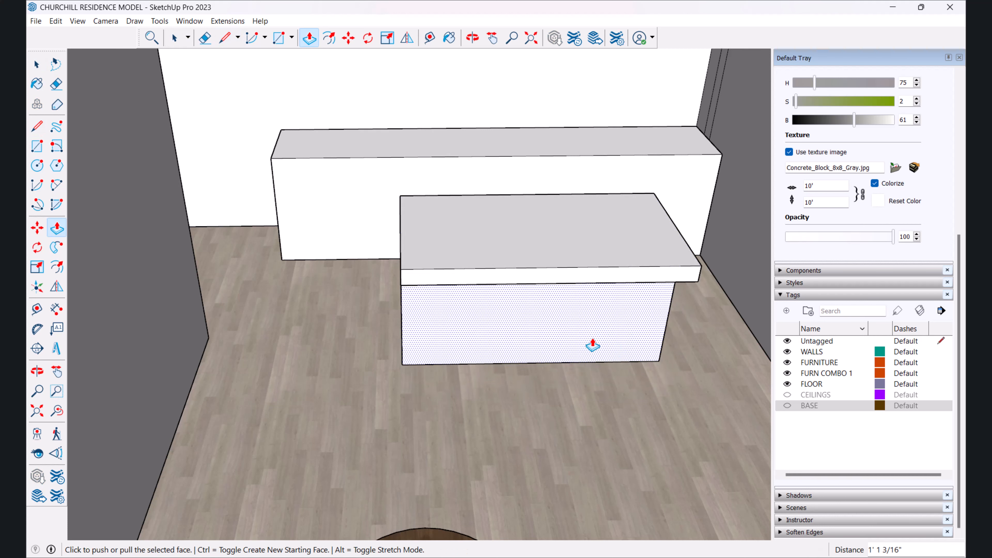
Step: Push the island's top face down slightly to make the overhanging countertop thinner
{"action": "middle_click_drag", "start_coordinate": [594, 345], "coordinate": [452, 213]}
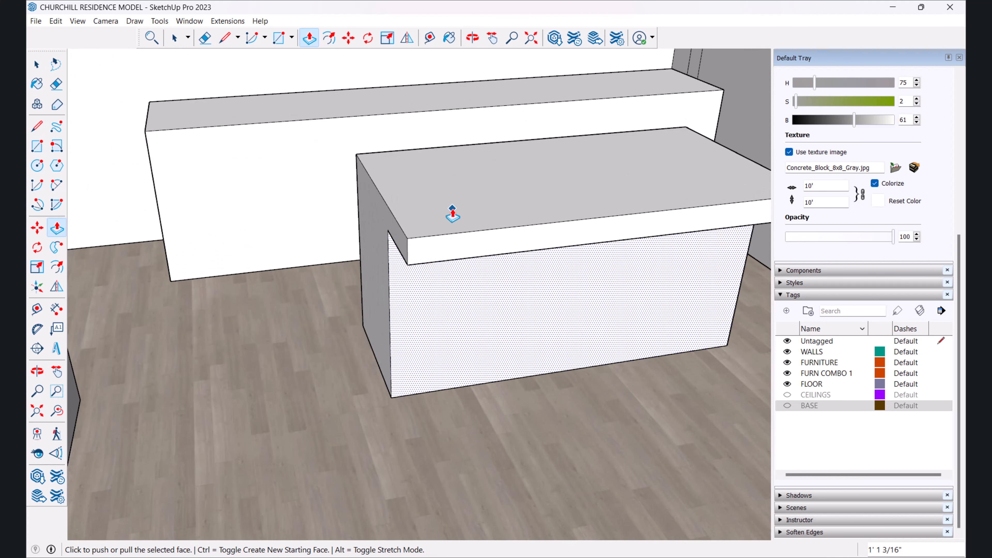
{"action": "key", "text": "space"}
{"action": "left_click", "coordinate": [461, 209]}
{"action": "key", "text": "p"}
{"action": "left_click", "coordinate": [461, 214]}
{"action": "left_click", "coordinate": [463, 224]}
{"action": "key", "text": "space"}
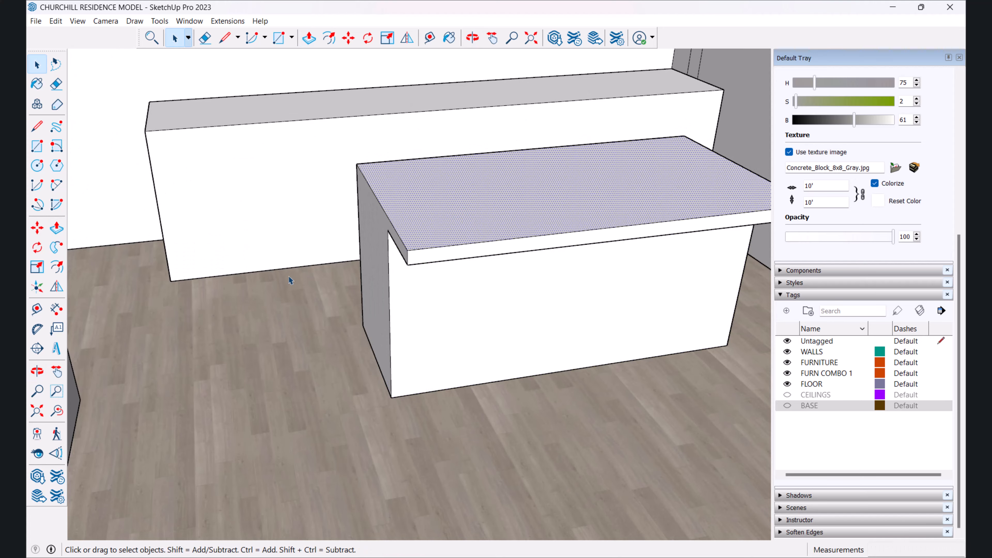
{"action": "left_click", "coordinate": [291, 279]}
Step: Open the wall group and push the partition stub opposite the counter back flush with the small room's wall
{"action": "scroll", "coordinate": [290, 279], "scroll_direction": "down", "scroll_amount": 3}
{"action": "middle_click_drag", "start_coordinate": [305, 230], "coordinate": [333, 332], "text": "shift"}
{"action": "scroll", "coordinate": [332, 331], "scroll_direction": "down", "scroll_amount": 3}
{"action": "middle_click_drag", "start_coordinate": [341, 391], "coordinate": [356, 443]}
{"action": "scroll", "coordinate": [375, 414], "scroll_direction": "down", "scroll_amount": 2}
{"action": "middle_click_drag", "start_coordinate": [399, 387], "coordinate": [403, 438]}
{"action": "middle_click_drag", "start_coordinate": [391, 360], "coordinate": [496, 393], "text": "shift"}
{"action": "key", "text": "space"}
{"action": "scroll", "coordinate": [496, 393], "scroll_direction": "up", "scroll_amount": 10}
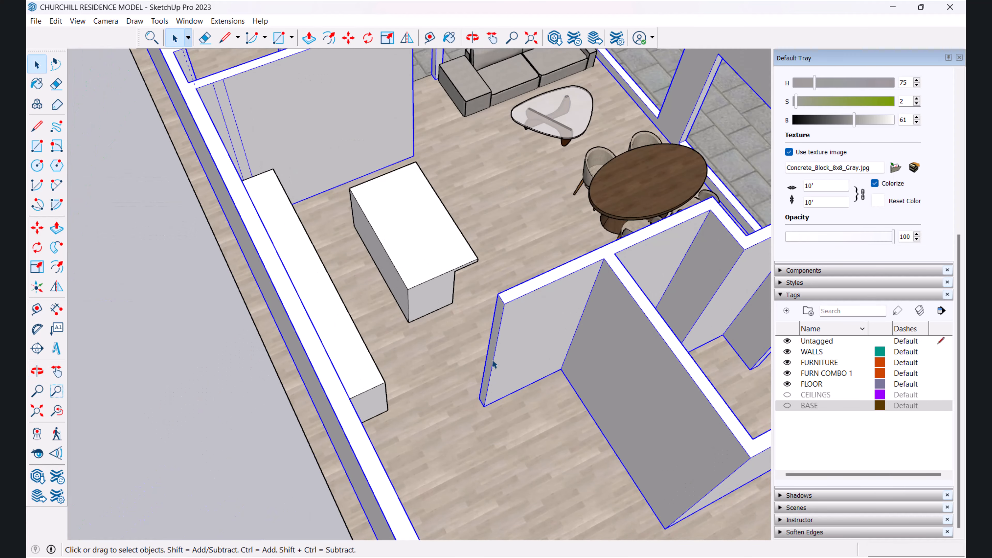
{"action": "key", "text": "p"}
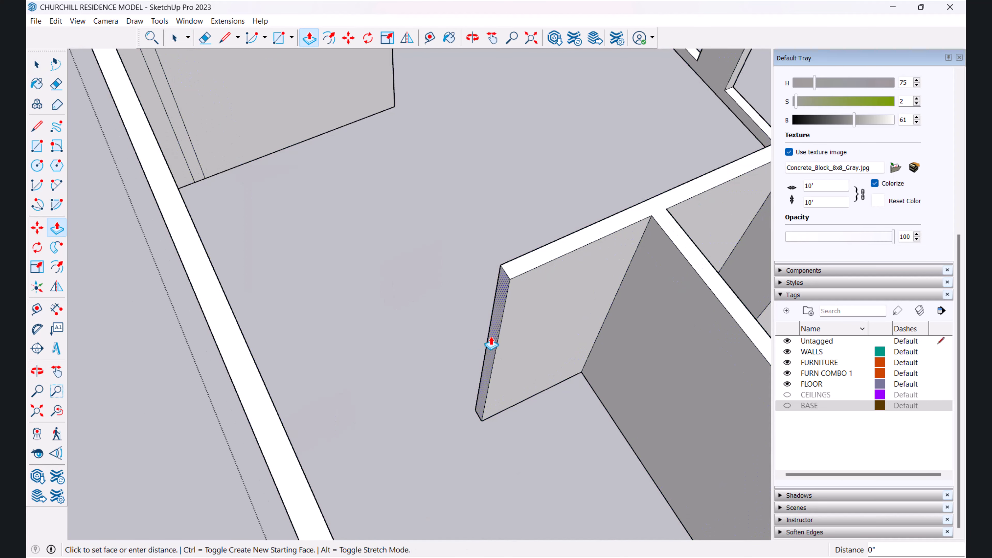
{"action": "left_click", "coordinate": [488, 341]}
{"action": "left_click", "coordinate": [631, 337]}
{"action": "scroll", "coordinate": [622, 335], "scroll_direction": "down", "scroll_amount": 2}
{"action": "scroll", "coordinate": [367, 345], "scroll_direction": "down", "scroll_amount": 3}
{"action": "key", "text": "space"}
{"action": "left_click", "coordinate": [277, 358]}
Step: Examine the kitchen counter, island and shortened partition within the whole house from several angles
{"action": "middle_click_drag", "start_coordinate": [277, 359], "coordinate": [171, 266]}
{"action": "scroll", "coordinate": [484, 262], "scroll_direction": "up", "scroll_amount": 4}
{"action": "middle_click_drag", "start_coordinate": [468, 262], "coordinate": [489, 303]}
{"action": "scroll", "coordinate": [352, 258], "scroll_direction": "down", "scroll_amount": 2}
{"action": "scroll", "coordinate": [391, 258], "scroll_direction": "up", "scroll_amount": 3}
{"action": "scroll", "coordinate": [489, 303], "scroll_direction": "down", "scroll_amount": 2}
{"action": "middle_click_drag", "start_coordinate": [561, 263], "coordinate": [528, 224]}
{"action": "scroll", "coordinate": [528, 224], "scroll_direction": "down", "scroll_amount": 2}
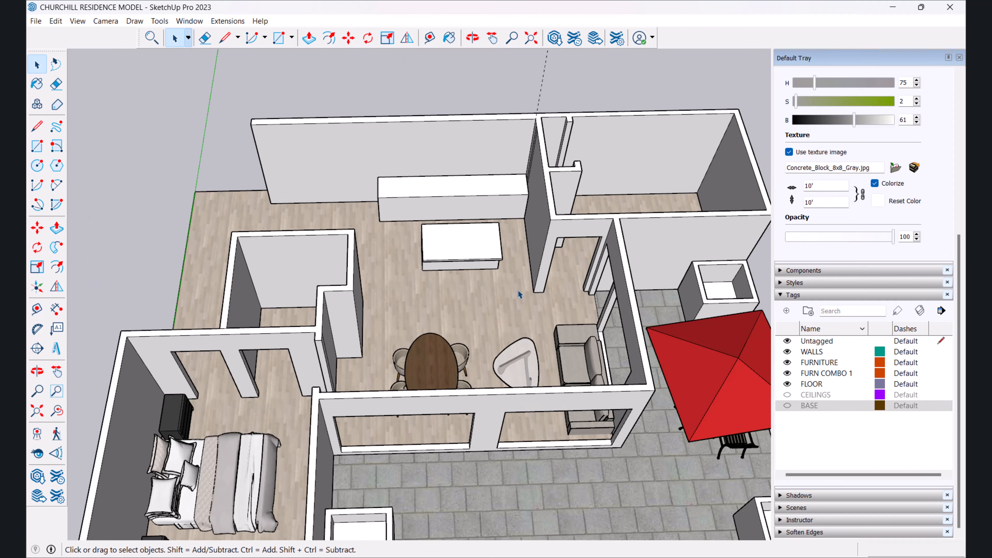
{"action": "scroll", "coordinate": [467, 308], "scroll_direction": "down", "scroll_amount": 3}
{"action": "middle_click_drag", "start_coordinate": [467, 309], "coordinate": [591, 321]}
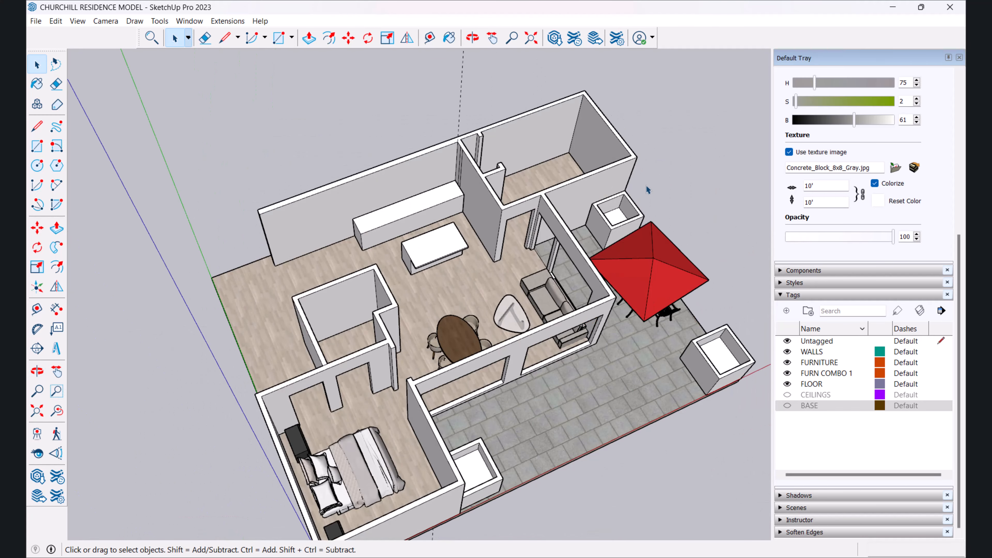